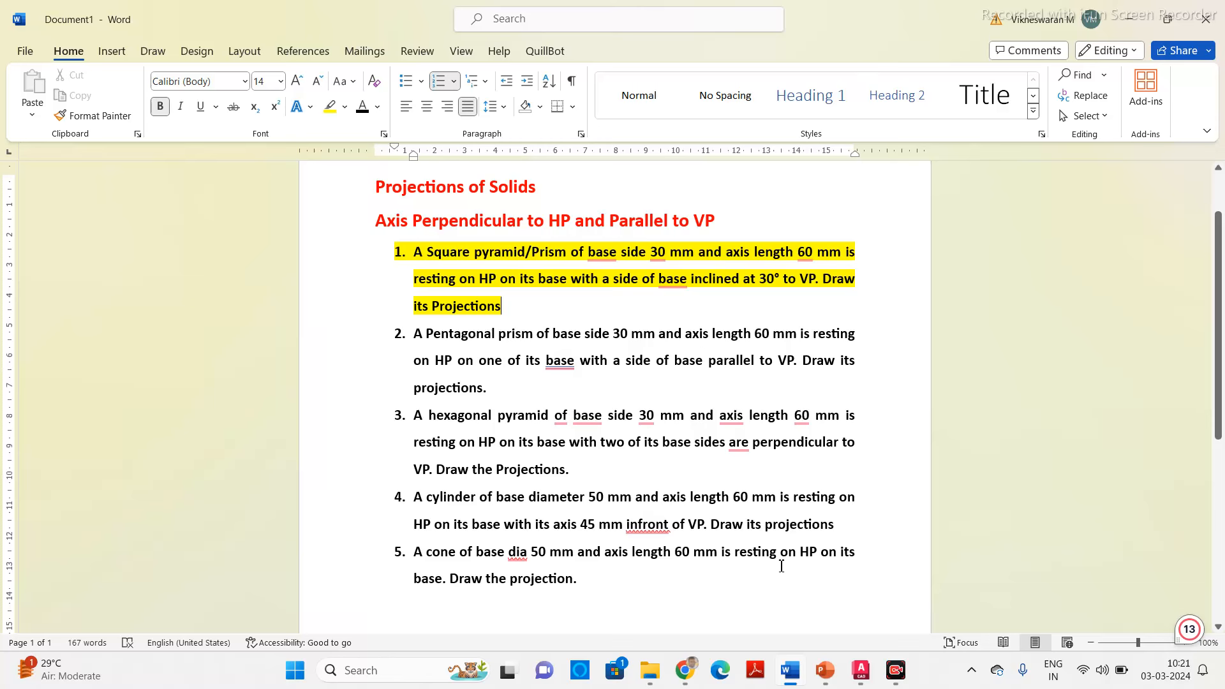
Step: Switch to AutoCAD and confirm the drawing units as decimal lengths, decimal degrees and millimetres
left_click(860, 670)
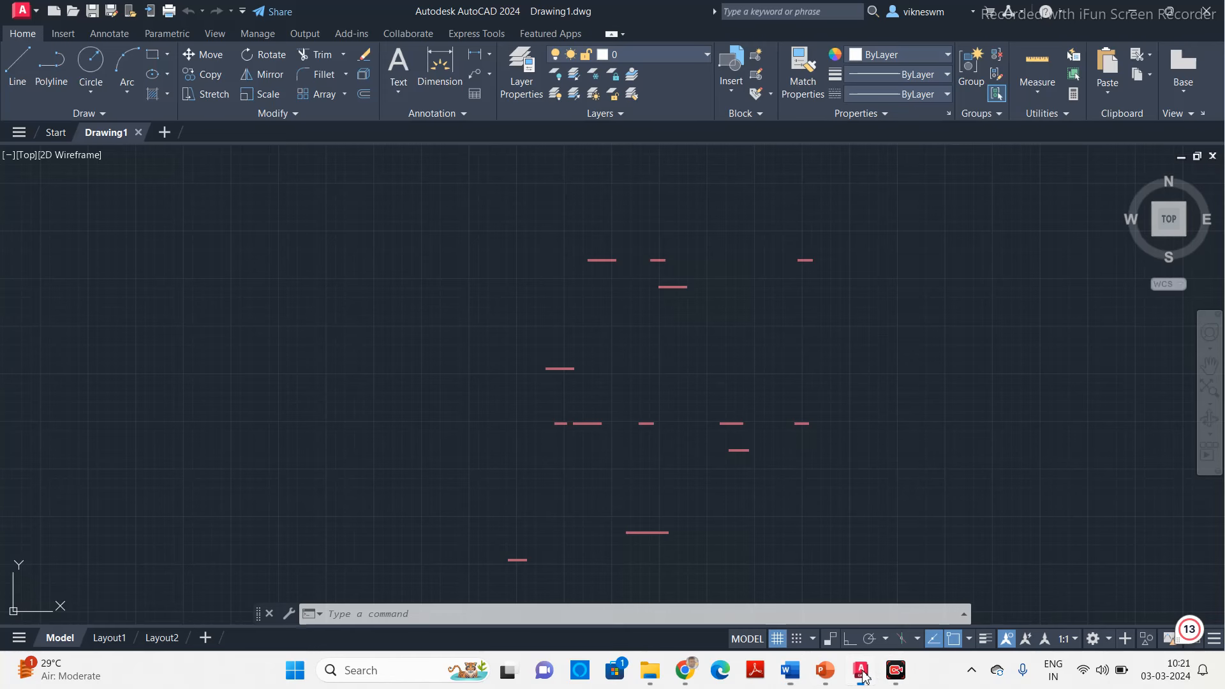
left_click(587, 615)
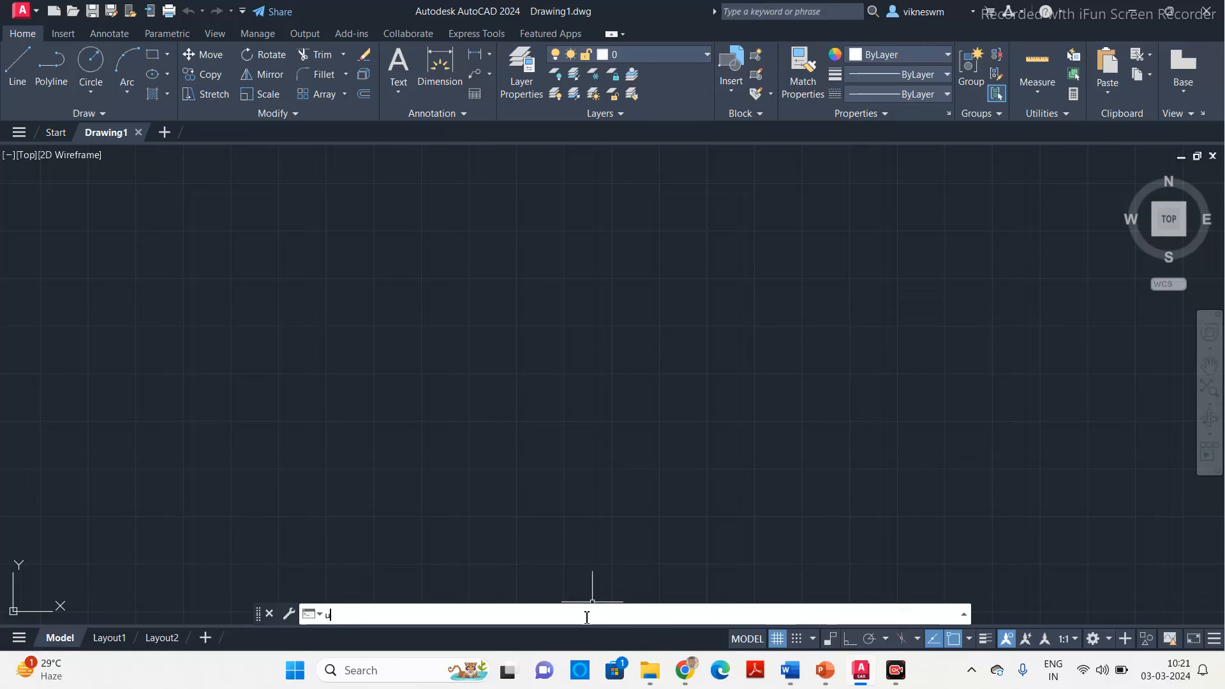
type("units")
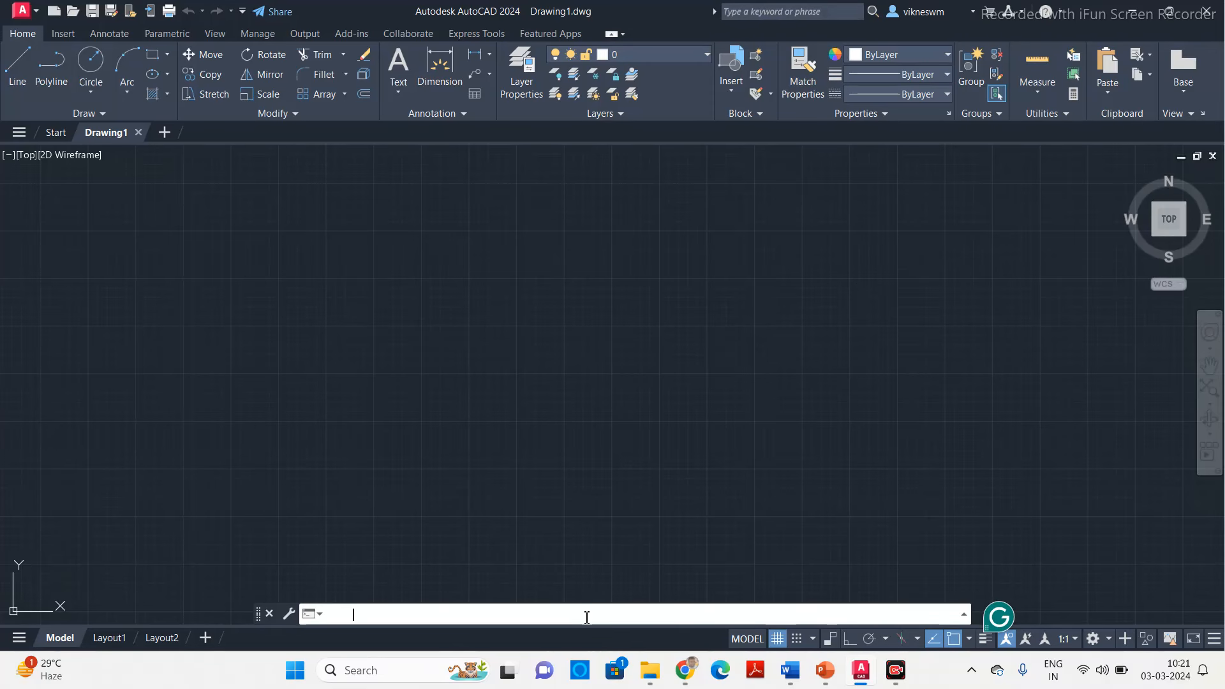
key("Return")
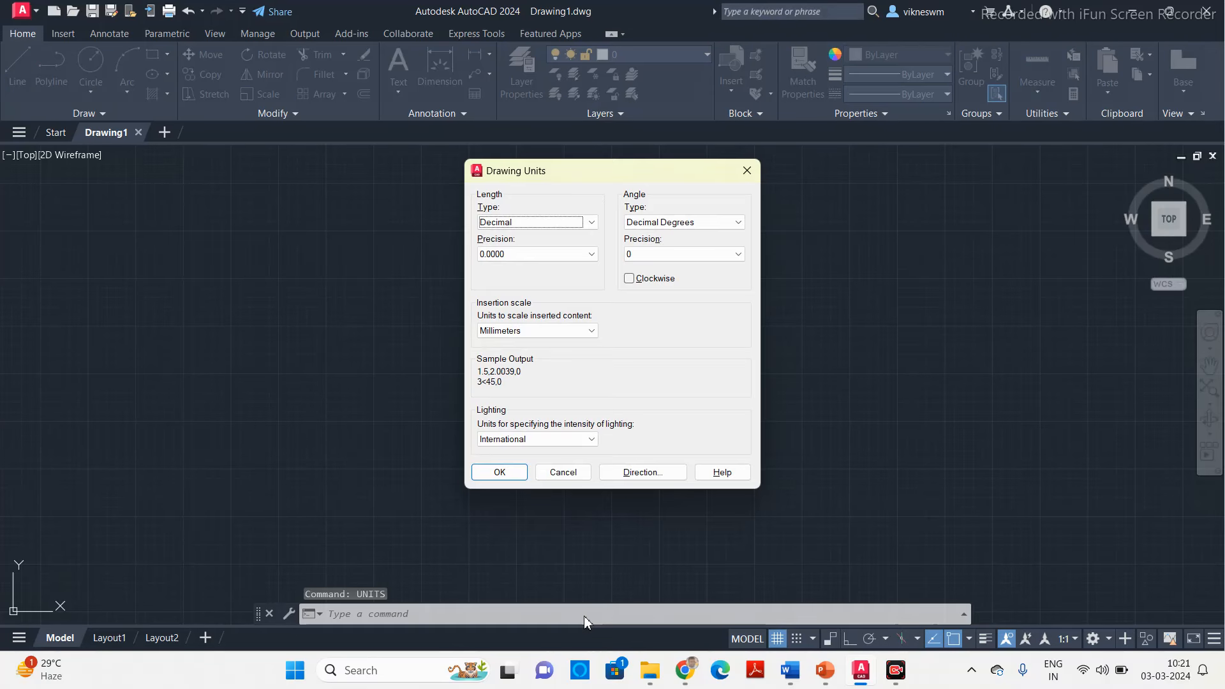
key("Return")
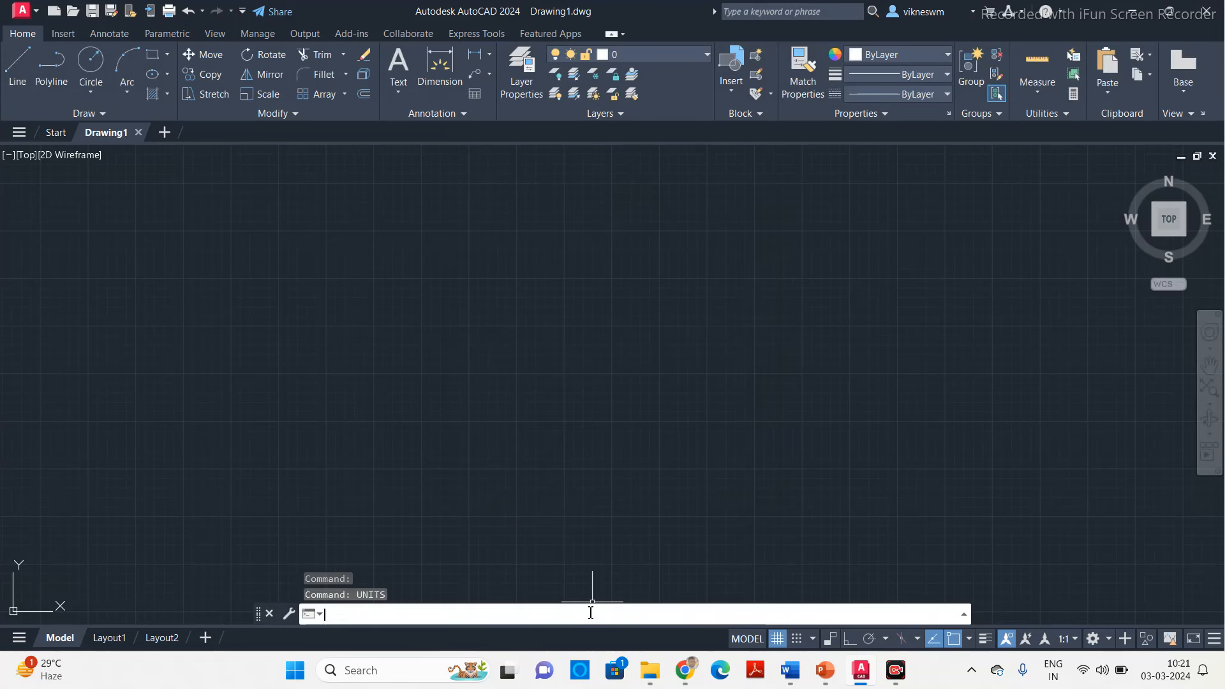
Step: Set the drawing limits from 0,0 to 420,297 and zoom to the whole drawing area
type("limits")
key("Return")
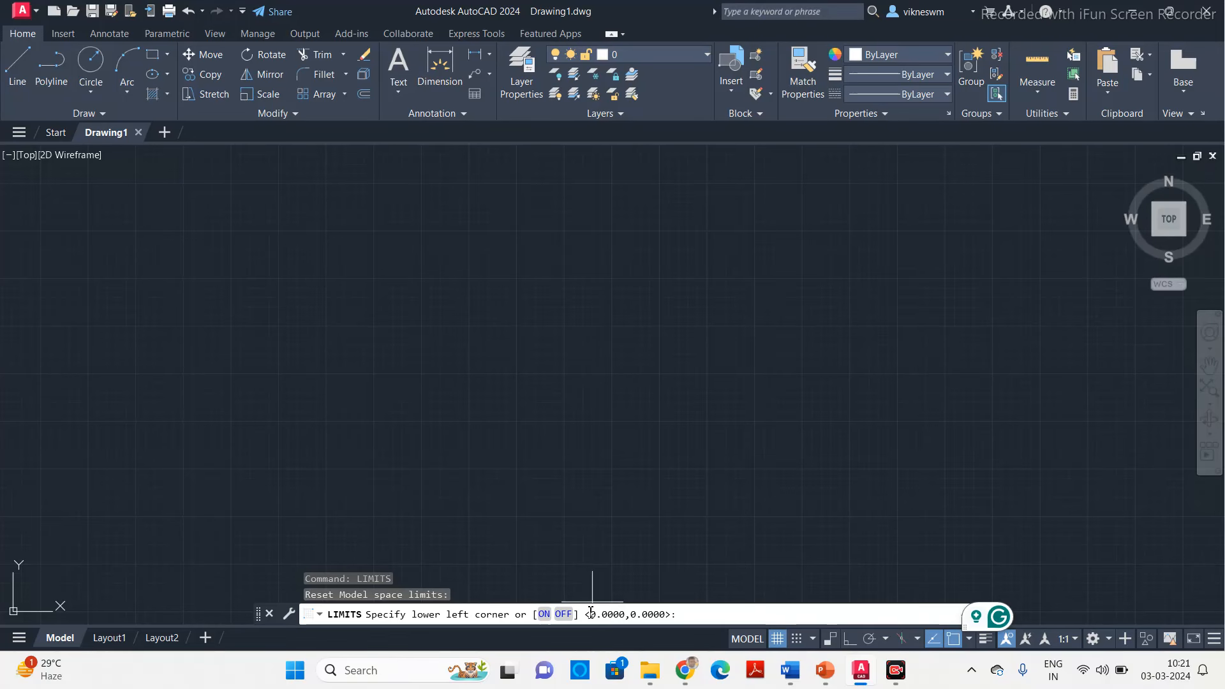
type("0,0")
key("Return")
type("420,")
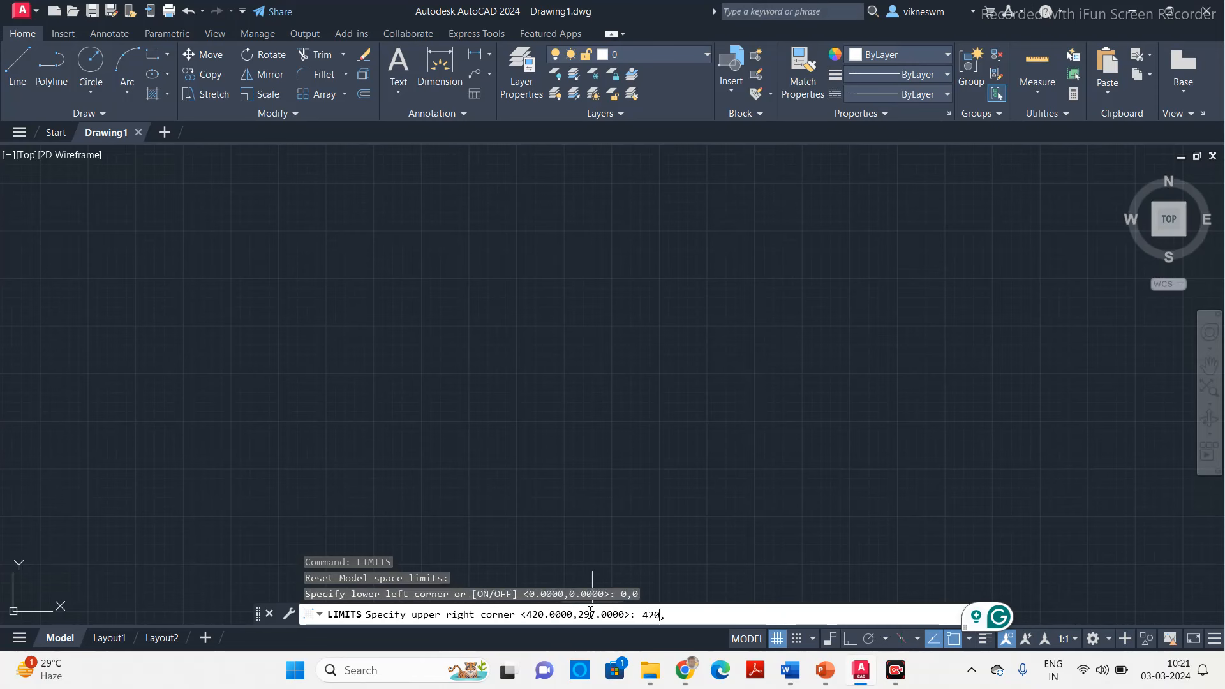
type("297")
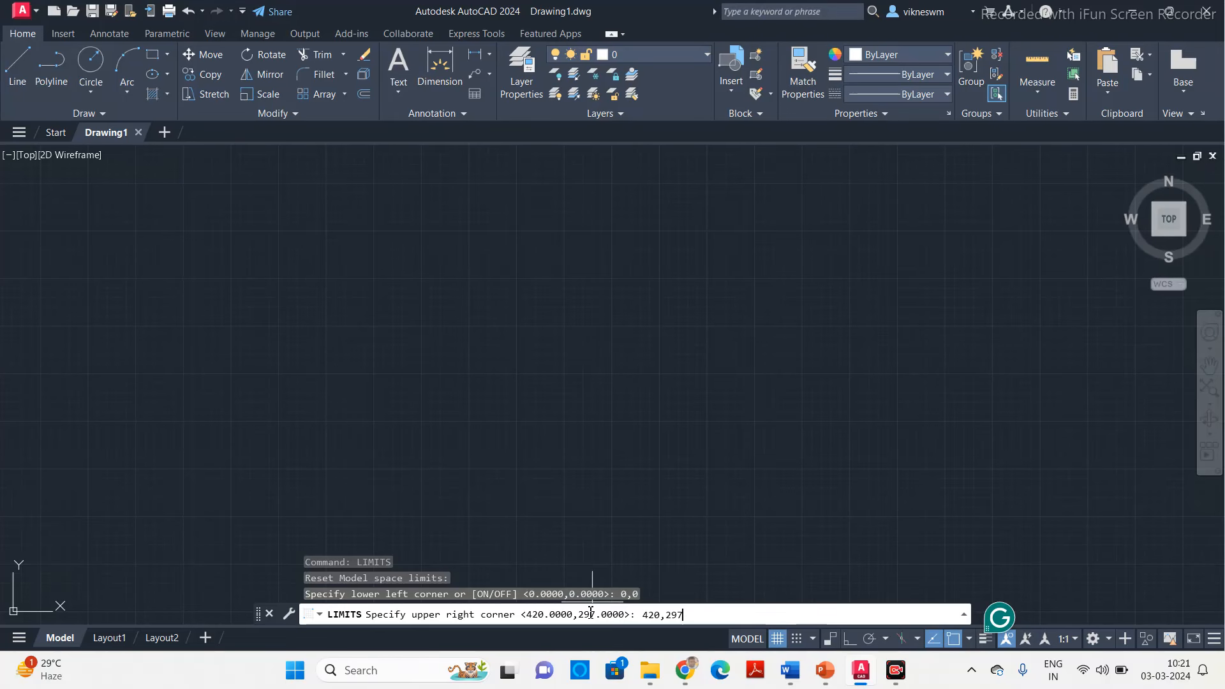
key("Return")
type("zoom")
key("Return")
type("all")
key("Return")
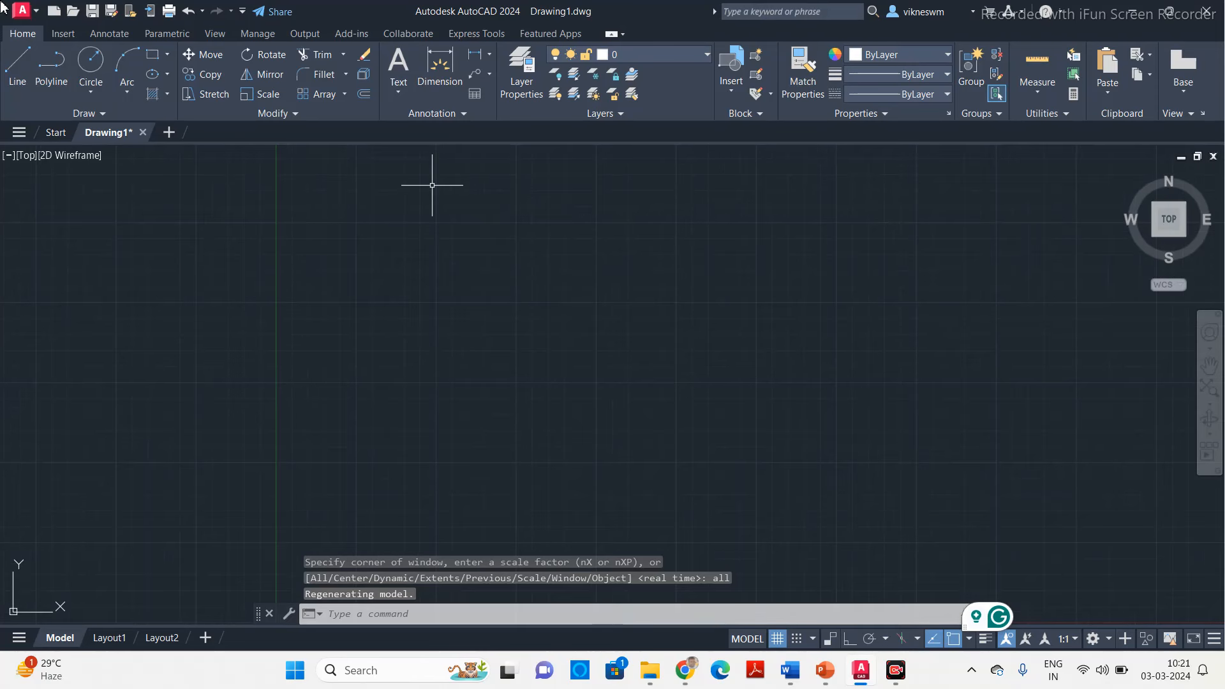
Step: Draw a horizontal reference line 200 mm long with ortho mode on
left_click(32, 44)
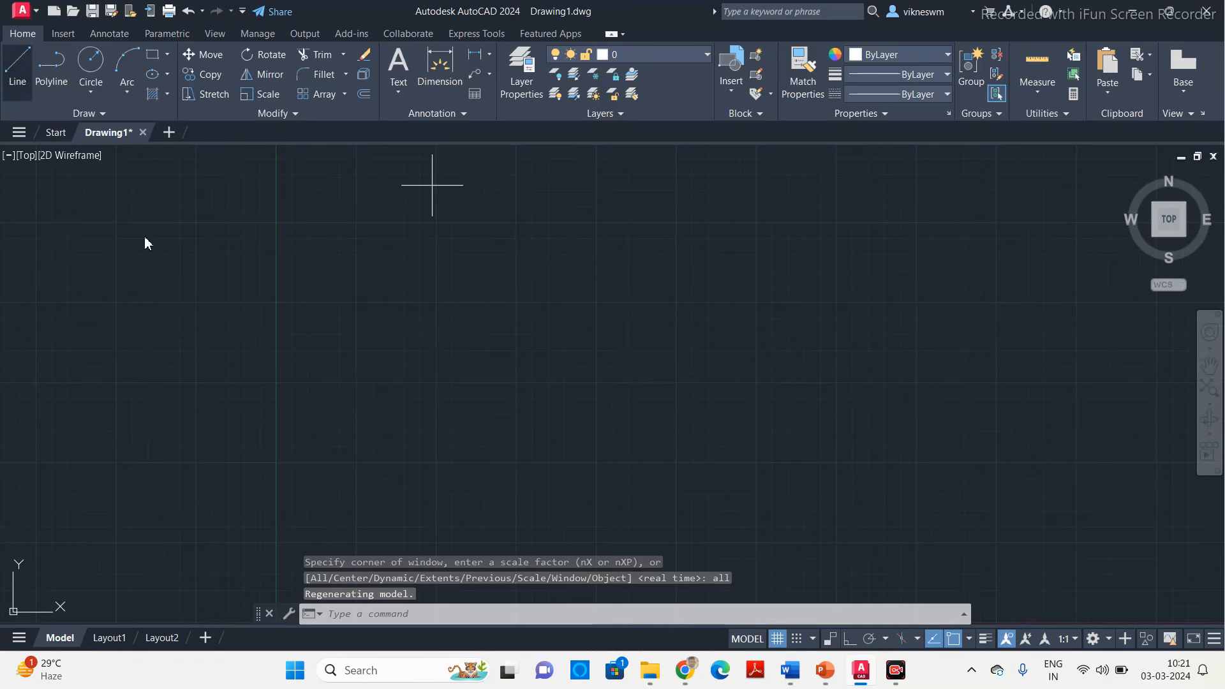
left_click(369, 353)
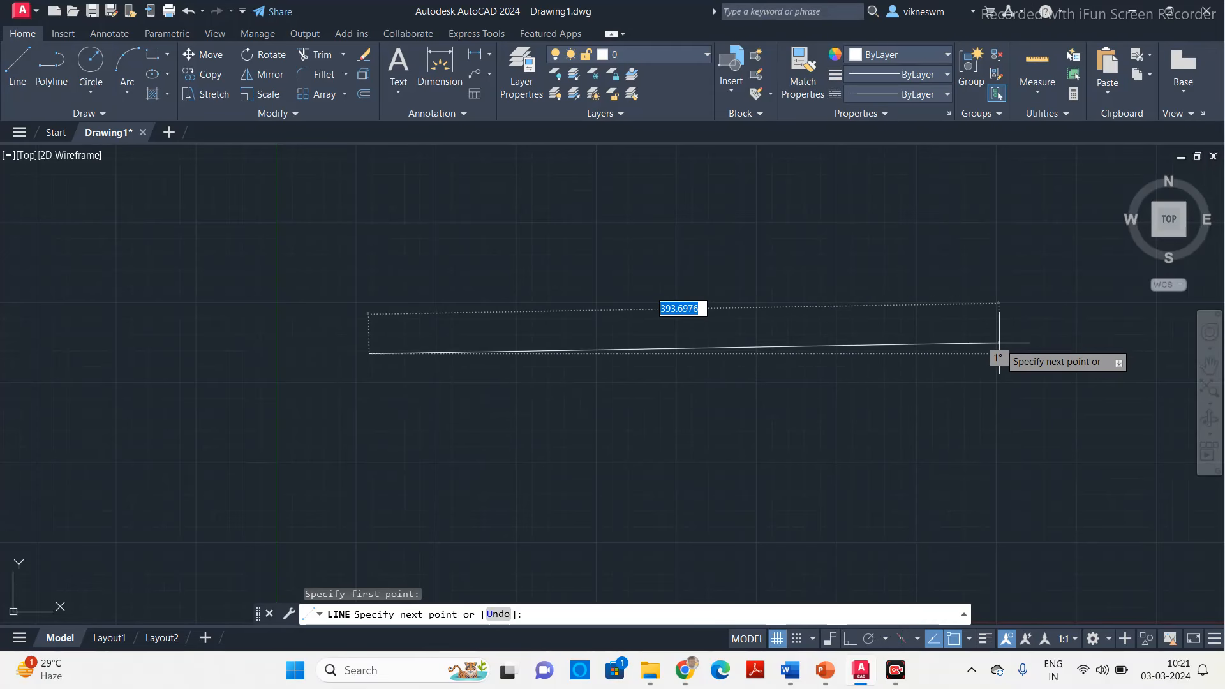
key("F8")
type("400")
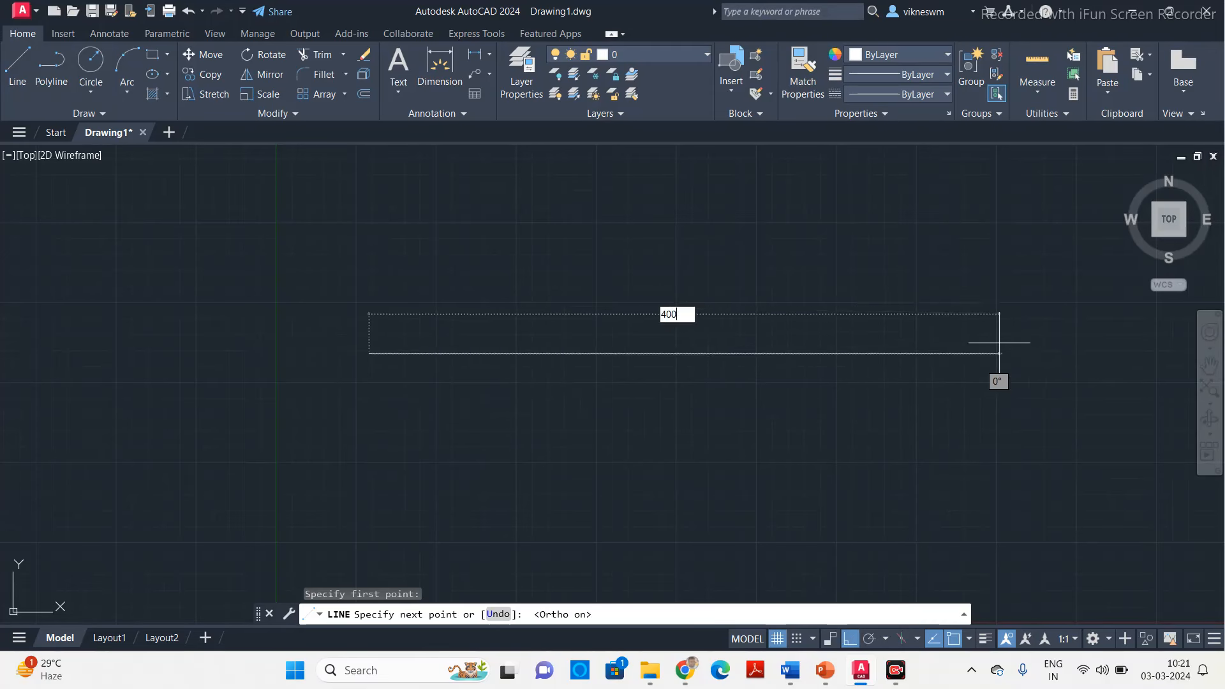
key("BackSpace")
key("BackSpace")
key("BackSpace")
type("200")
key("Return")
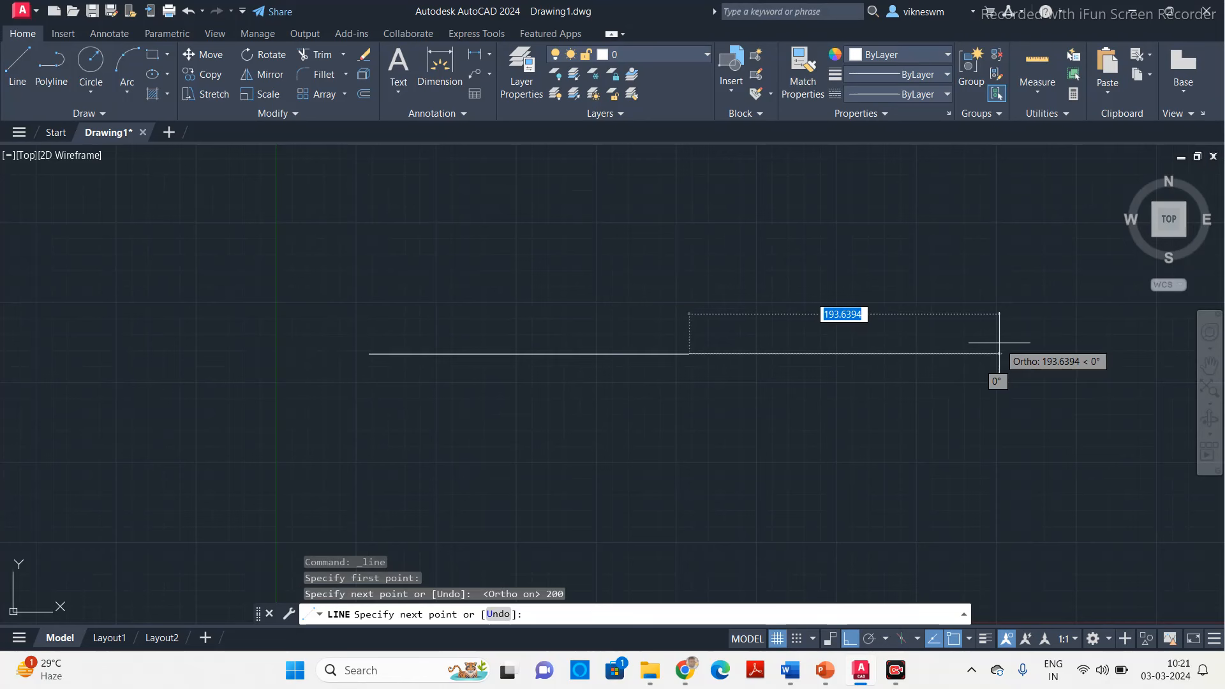
key("Escape")
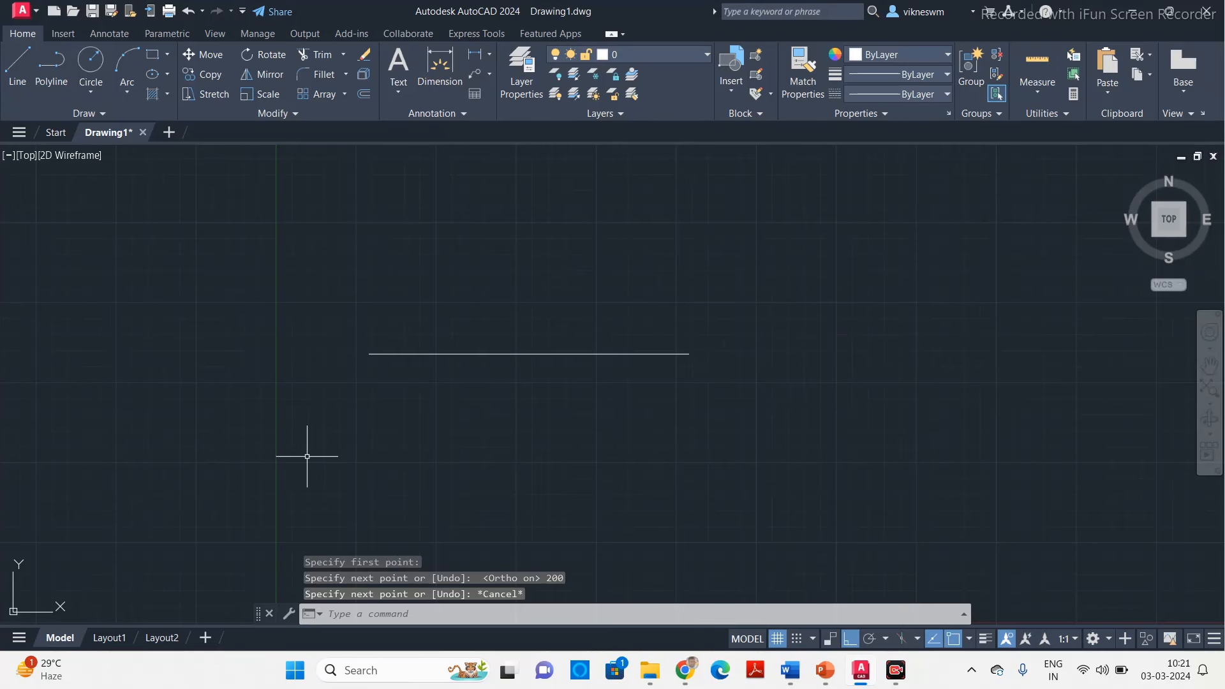
Step: Label the reference line's ends X and Y with single-line text of height 5 and rotation 0
left_click(402, 618)
type("TEXT")
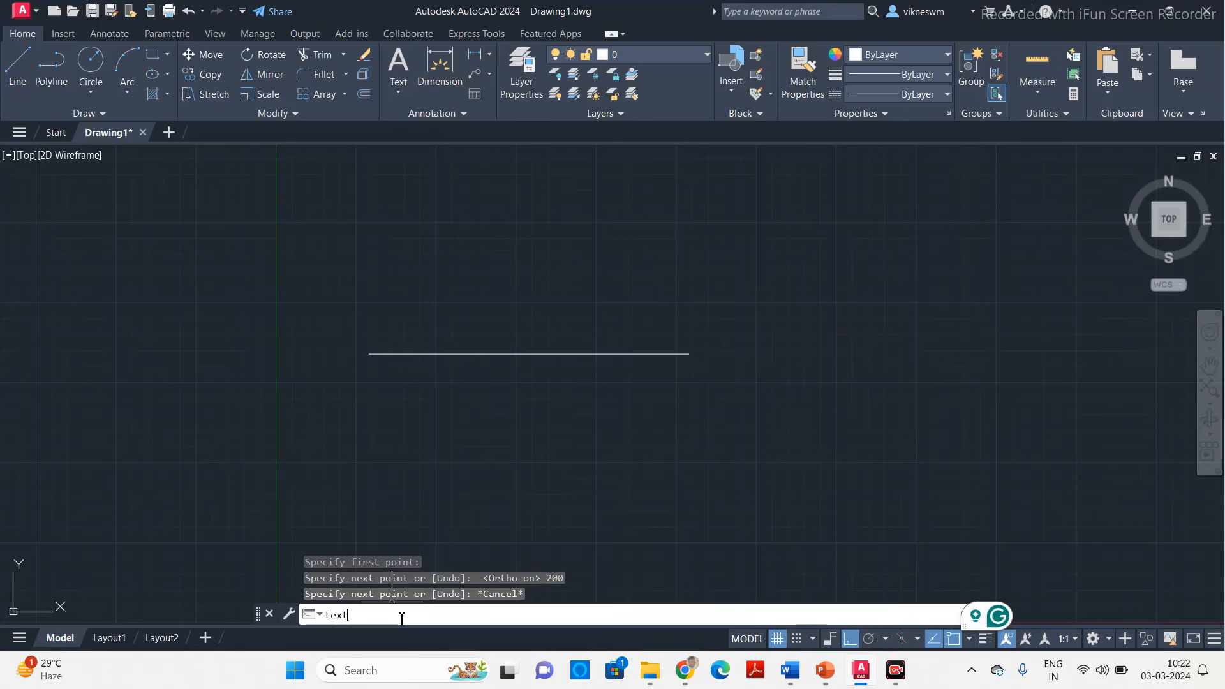
key("Return")
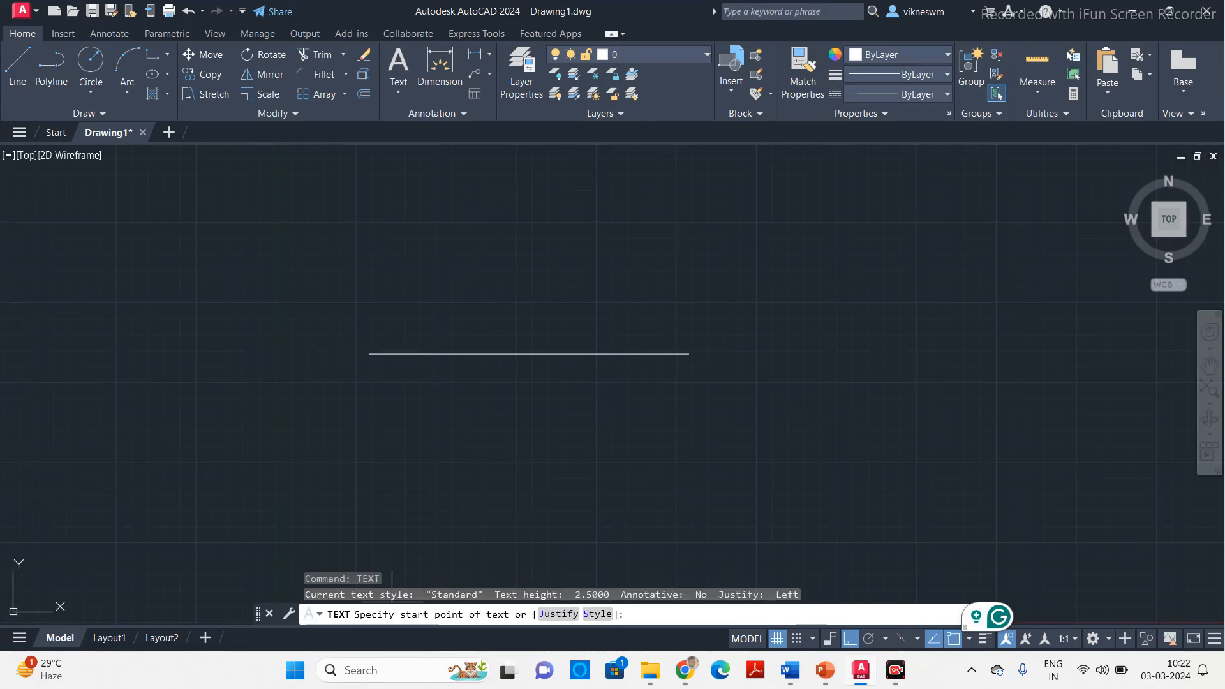
left_click(361, 364)
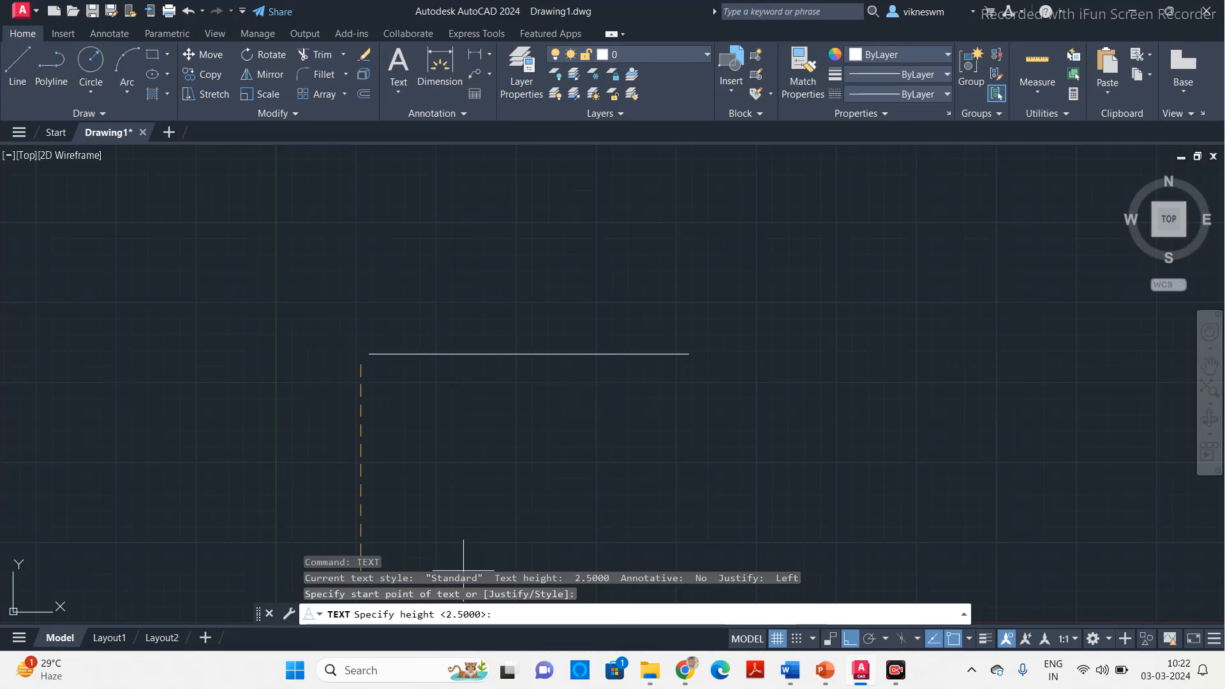
type("5")
key("Return")
type("0")
key("Return")
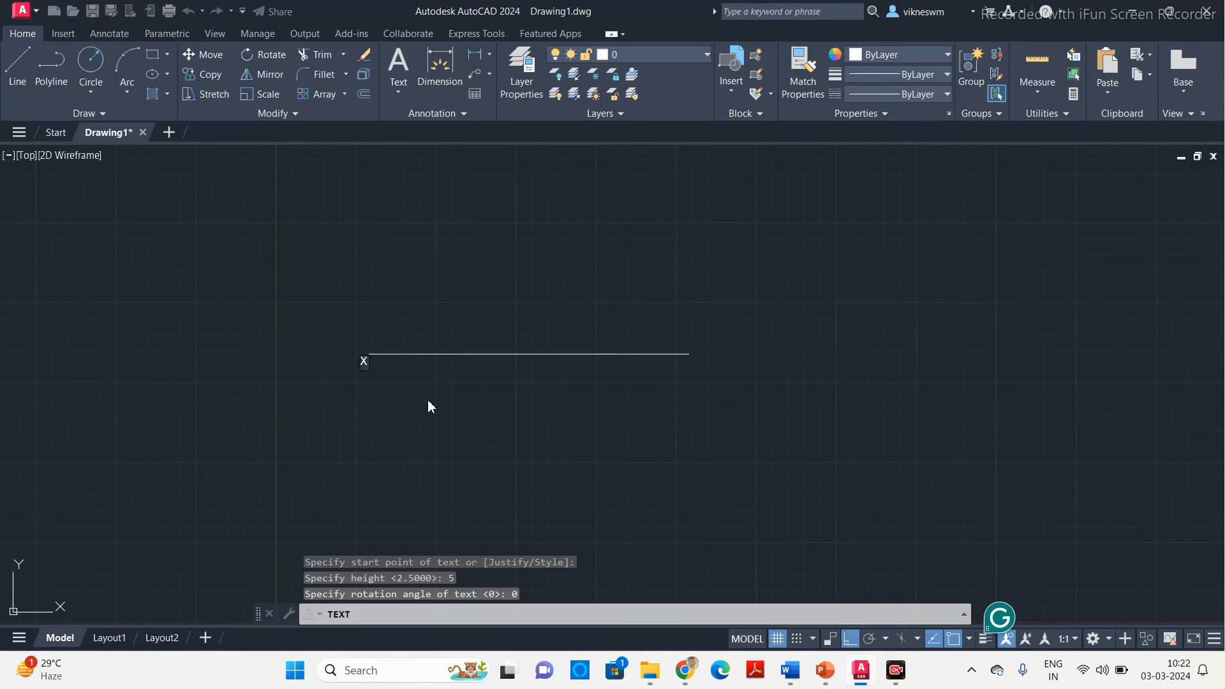
type("Y")
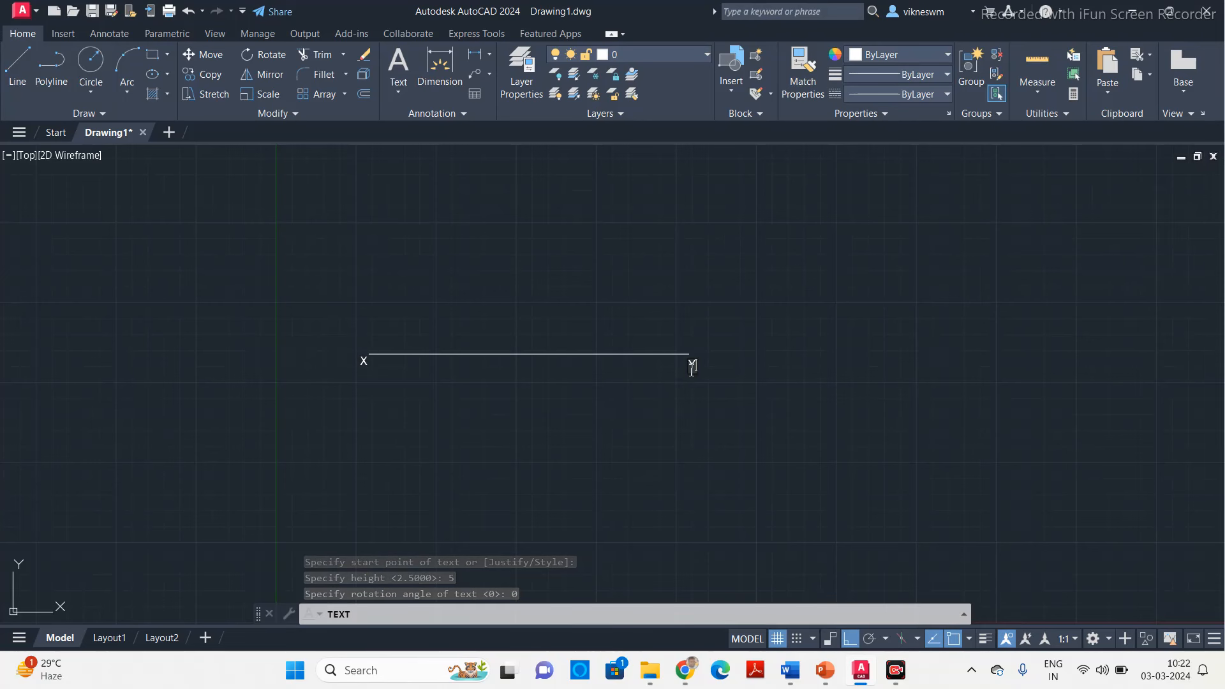
Step: Add the text VP above and HP below the reference line near its X end
left_click(345, 326)
left_click(366, 337)
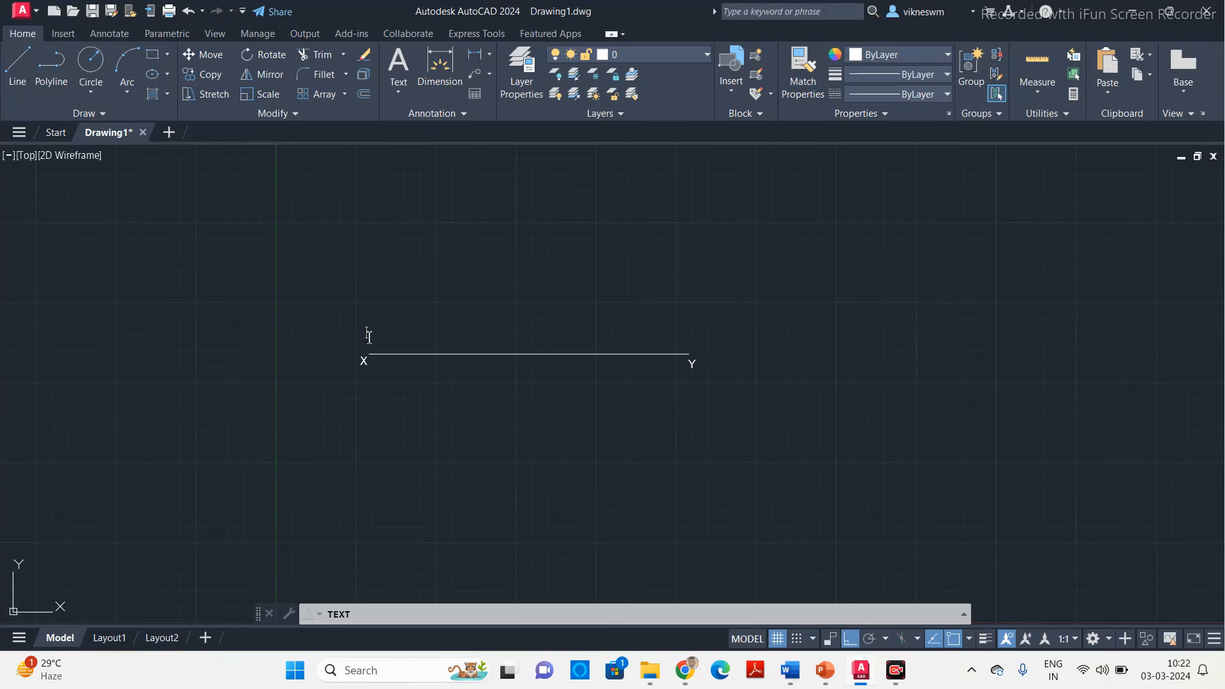
type("VP")
left_click(370, 380)
type("HP")
left_click(495, 470)
key("Return")
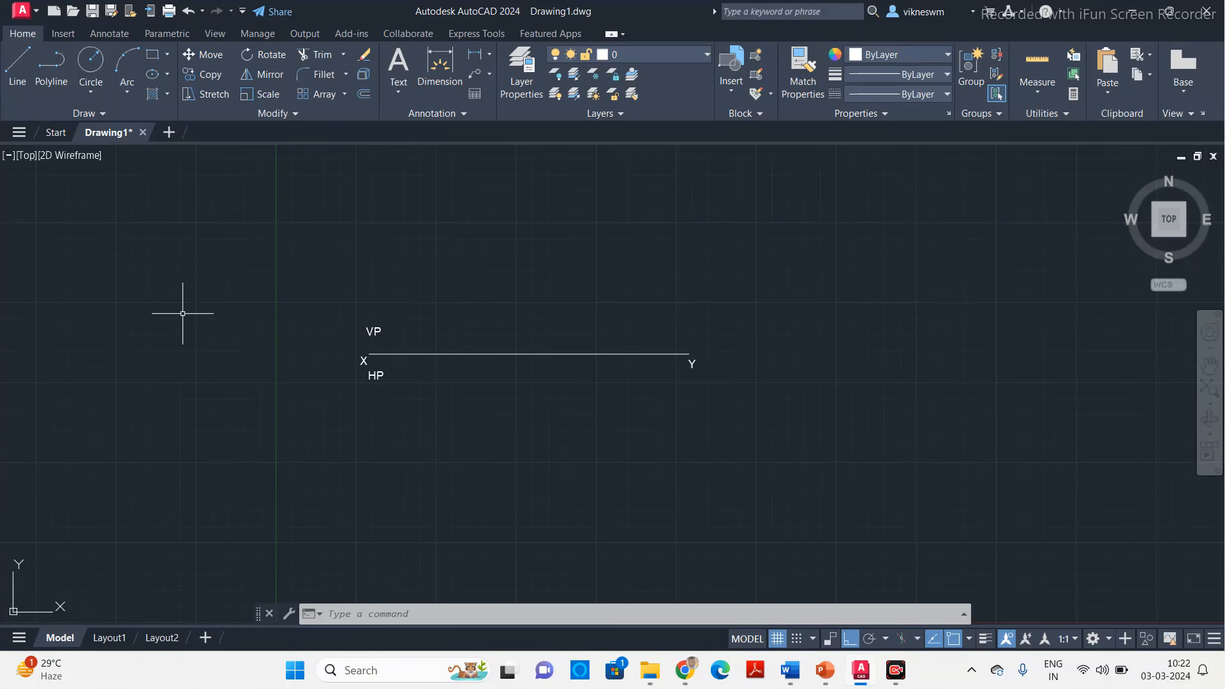
Step: With ortho off, draw a line about 183 mm long from the XY line down toward the X side, at an angle of 150°
left_click(18, 70)
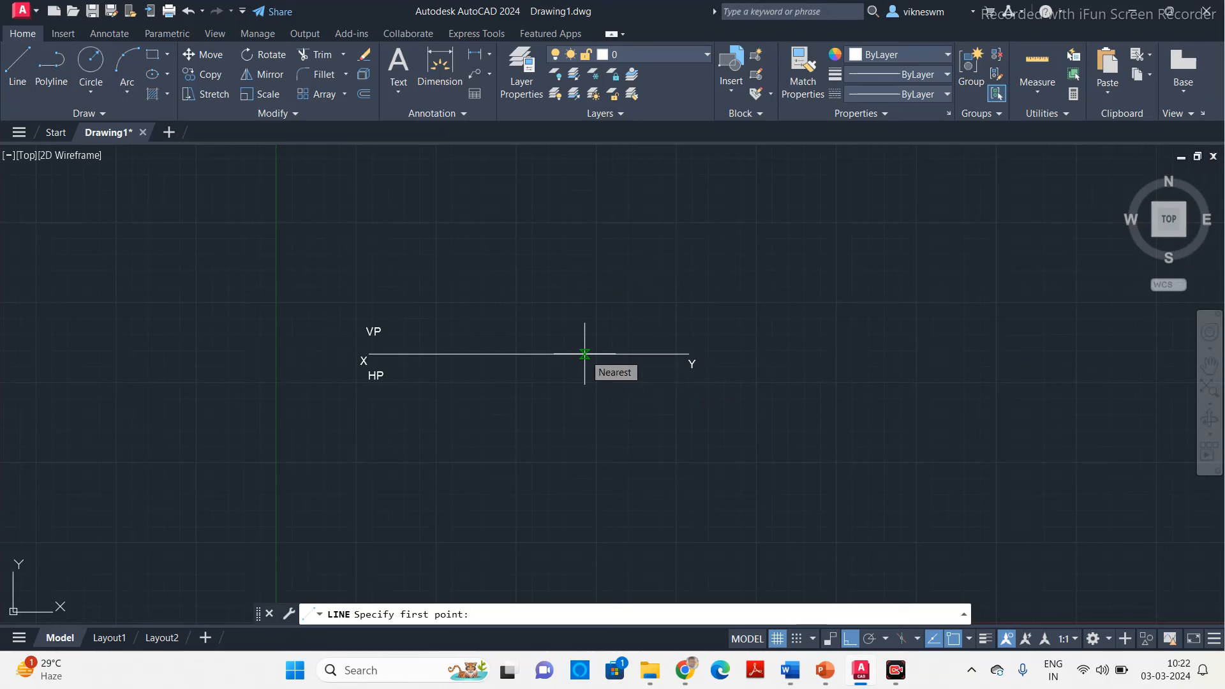
left_click(584, 354)
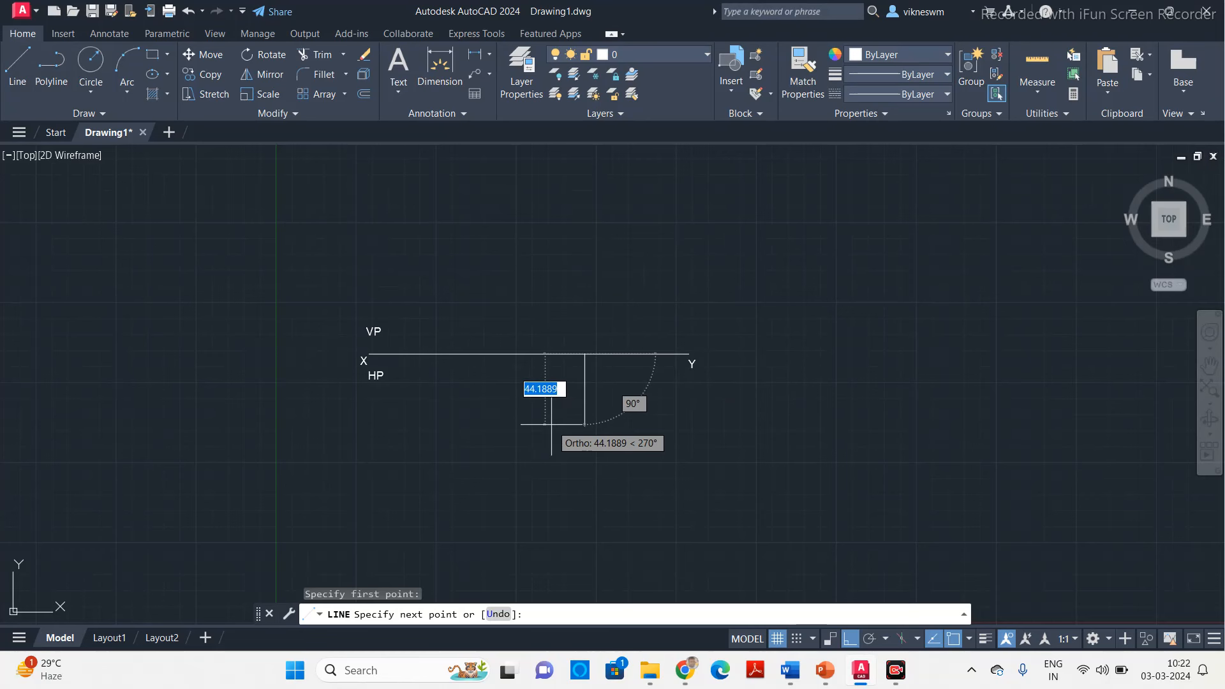
key("F8")
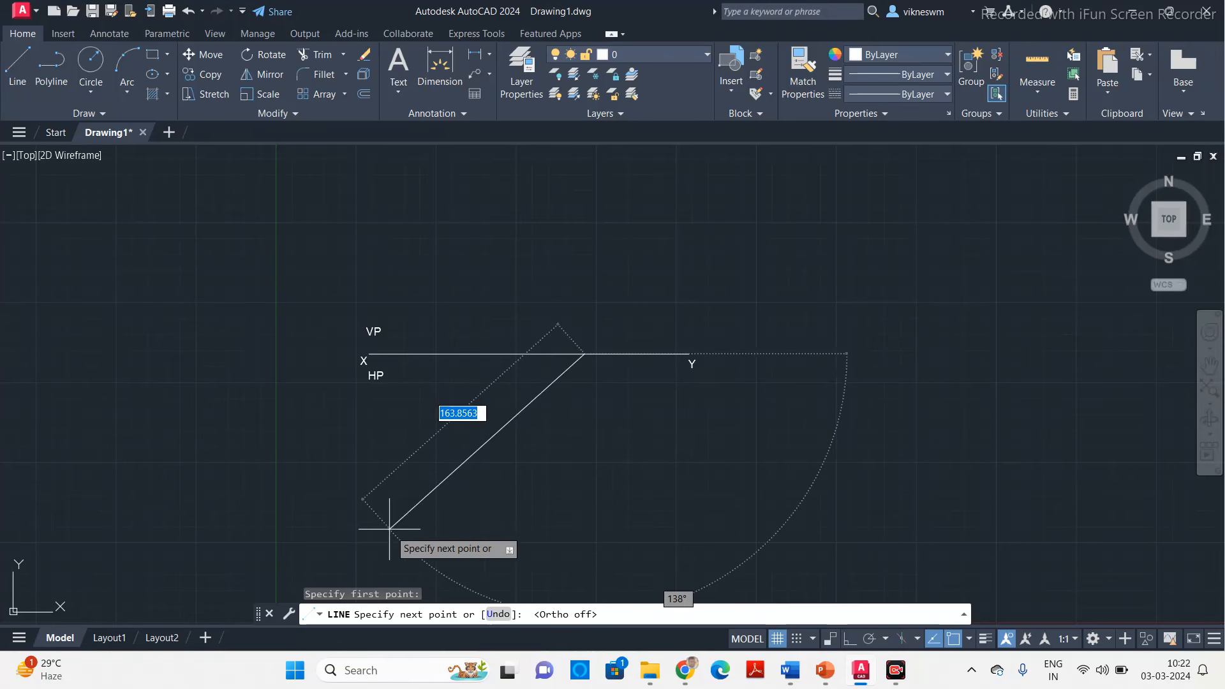
middle_click_drag(425, 521, 455, 472)
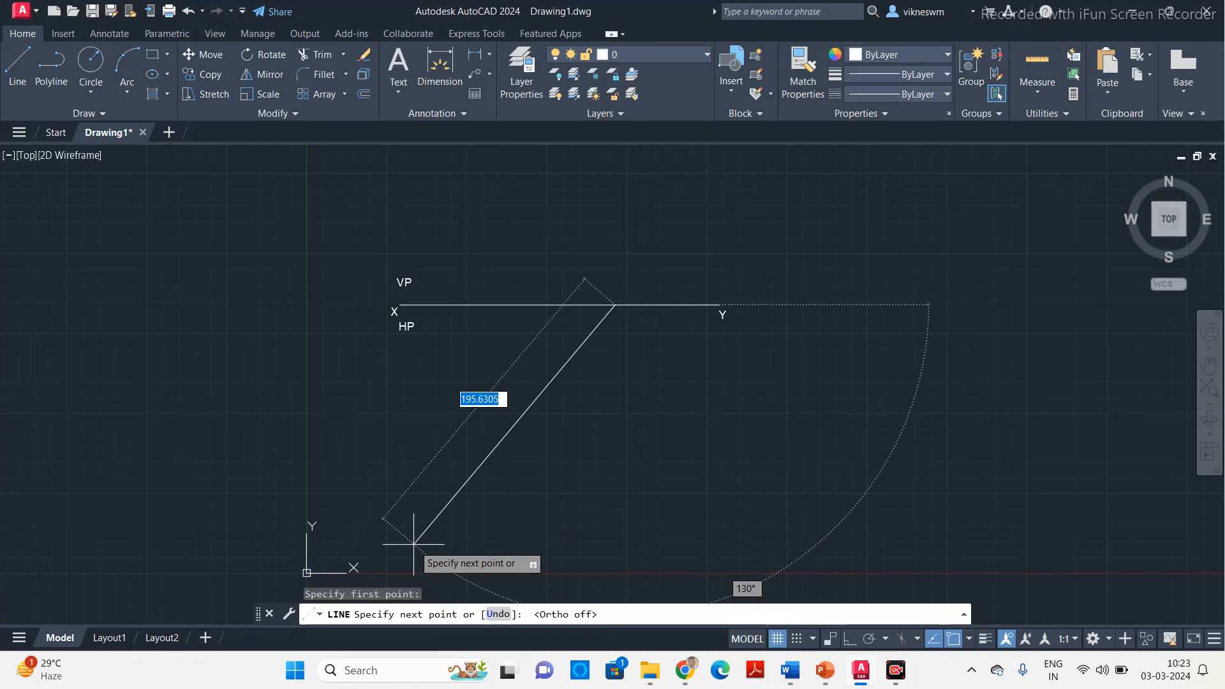
key("Tab")
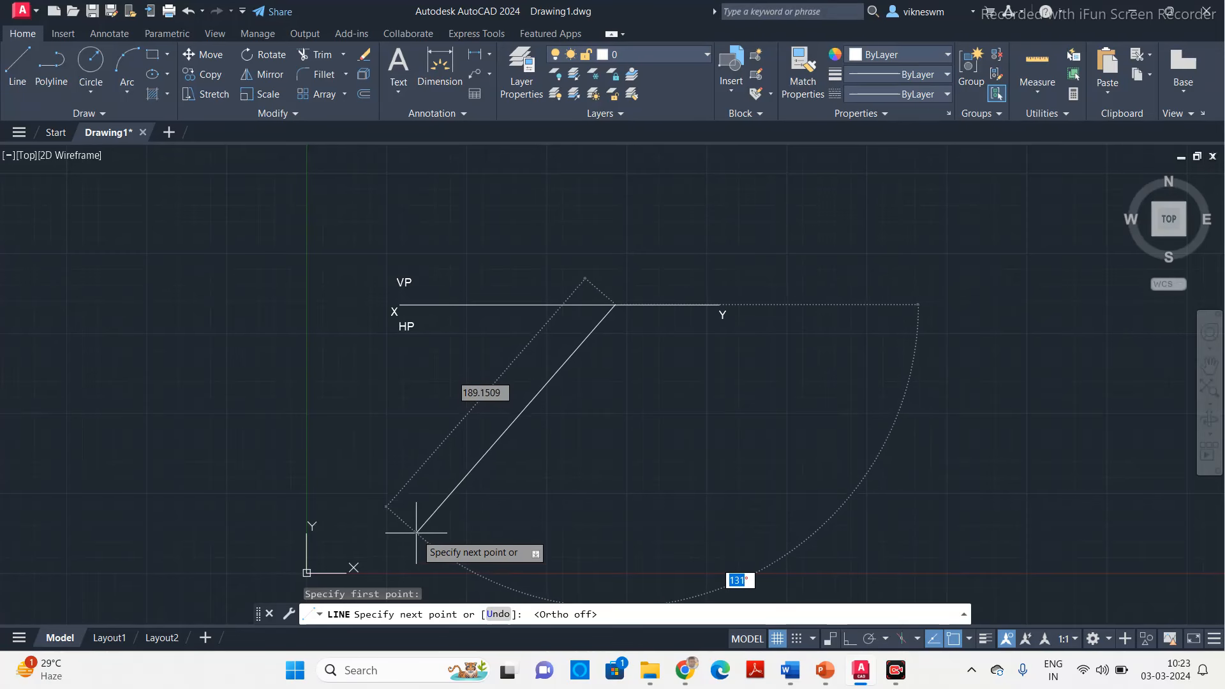
middle_click_drag(415, 504, 443, 446)
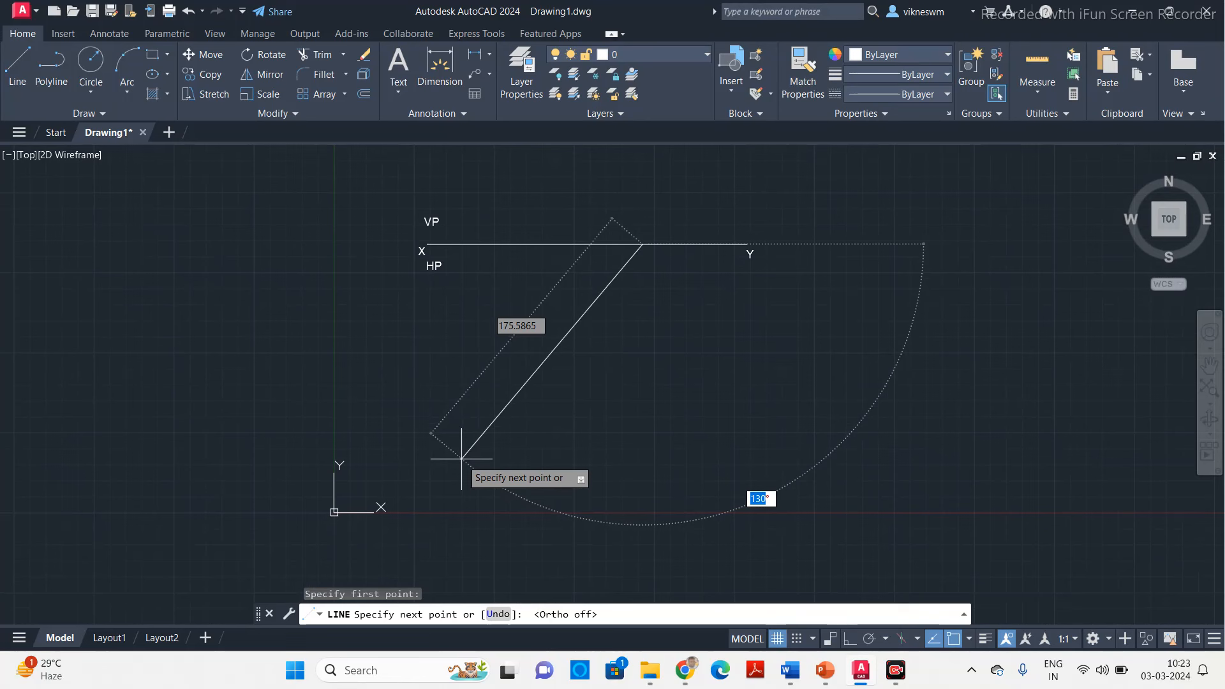
type("150")
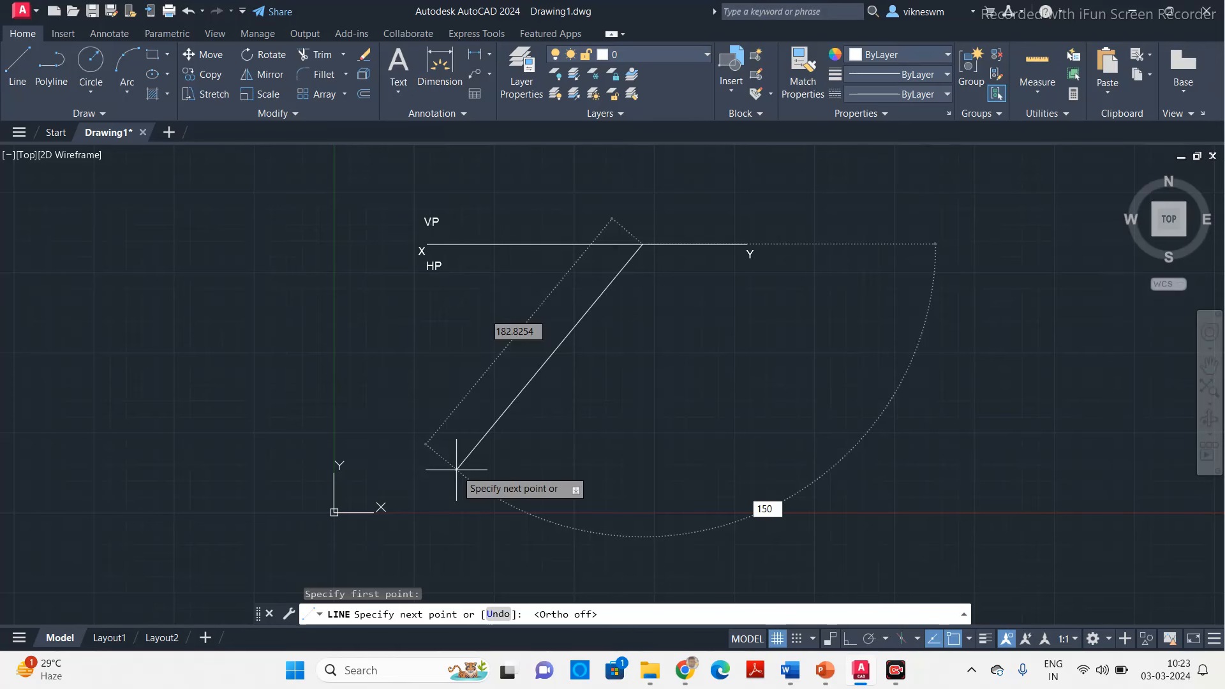
key("Return")
key("Escape")
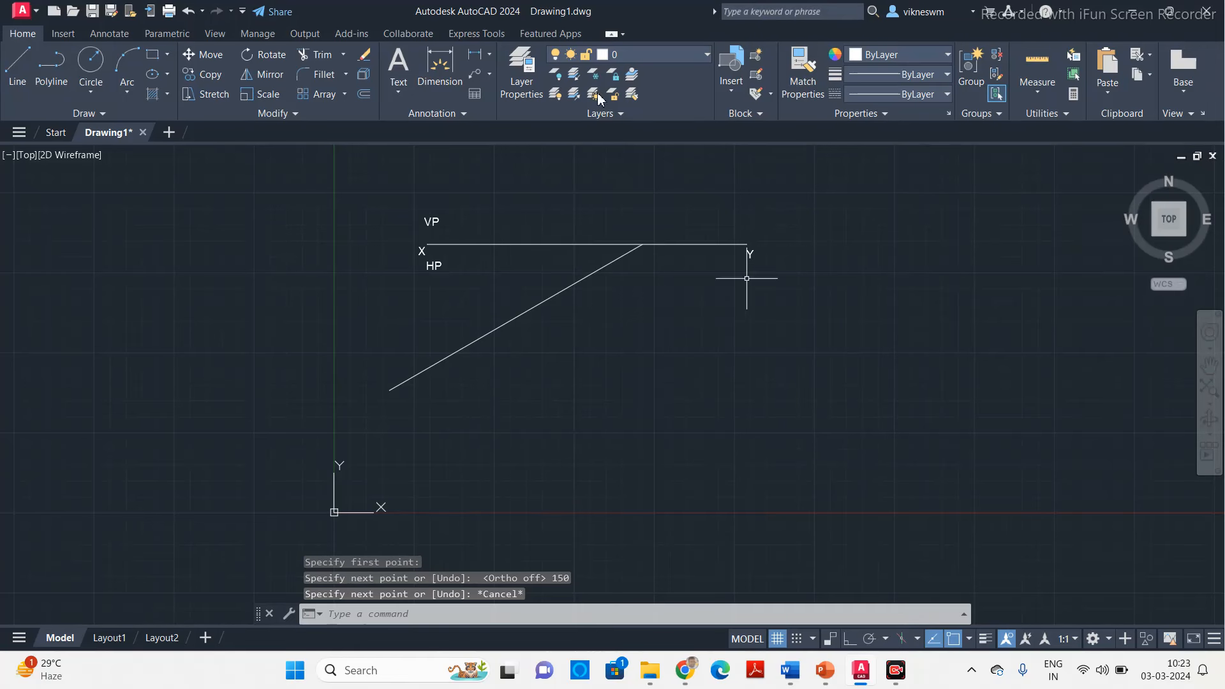
Step: Add an angular dimension between the XY line and the inclined line below it
left_click(490, 56)
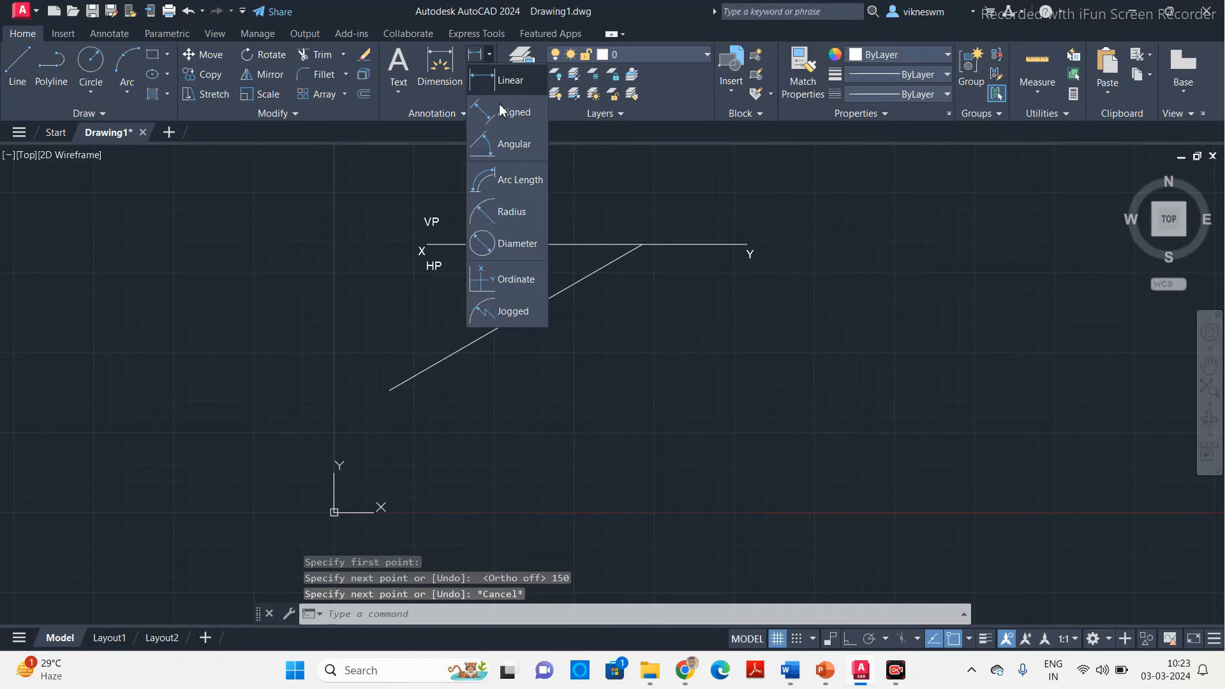
left_click(514, 144)
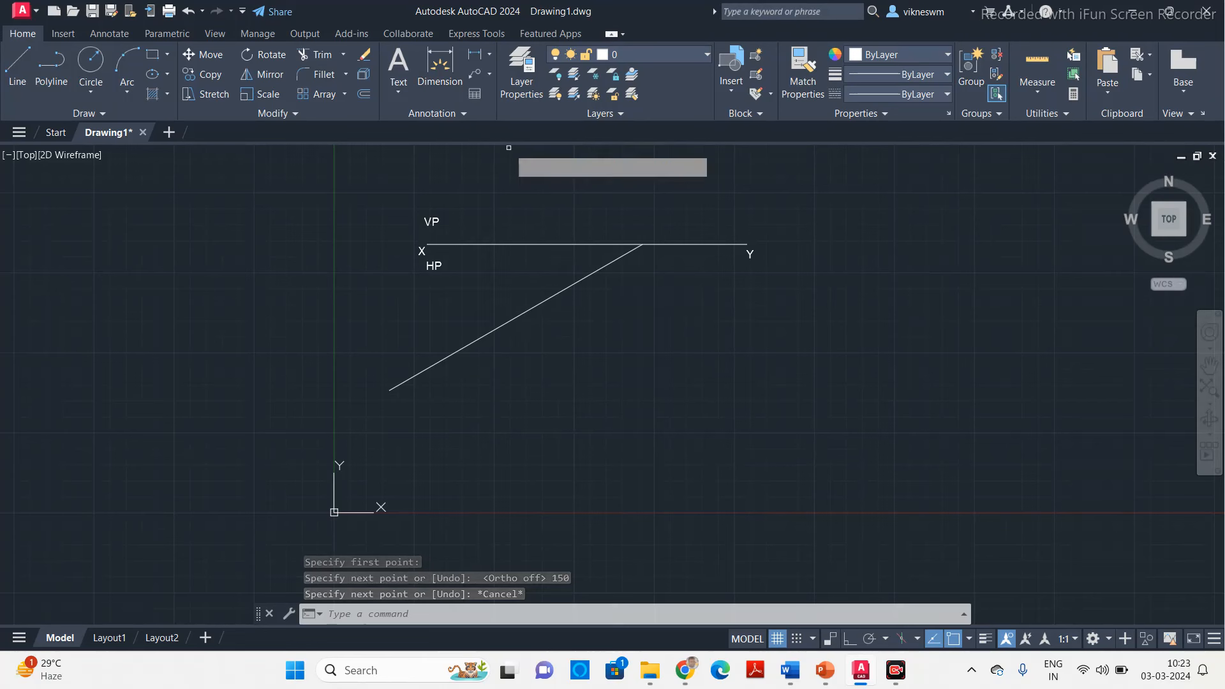
left_click(582, 245)
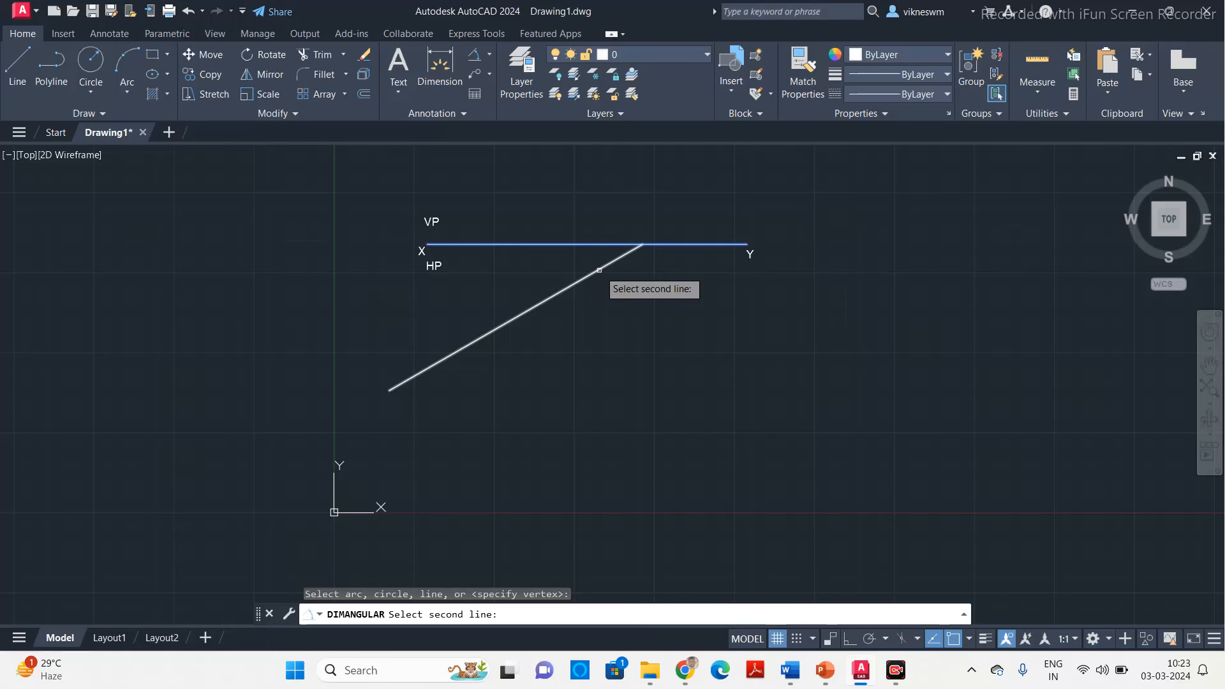
left_click(603, 267)
left_click(575, 262)
scroll(581, 262, "up", 2)
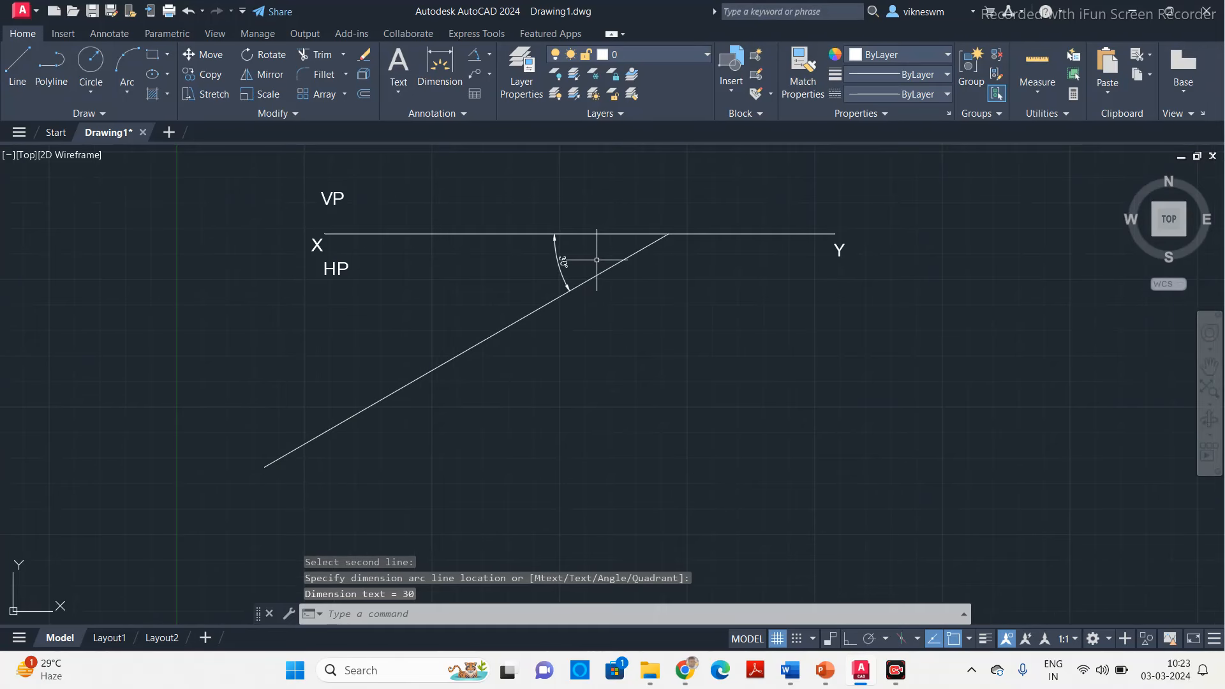
scroll(587, 300, "down", 2)
middle_click_drag(588, 304, 581, 326)
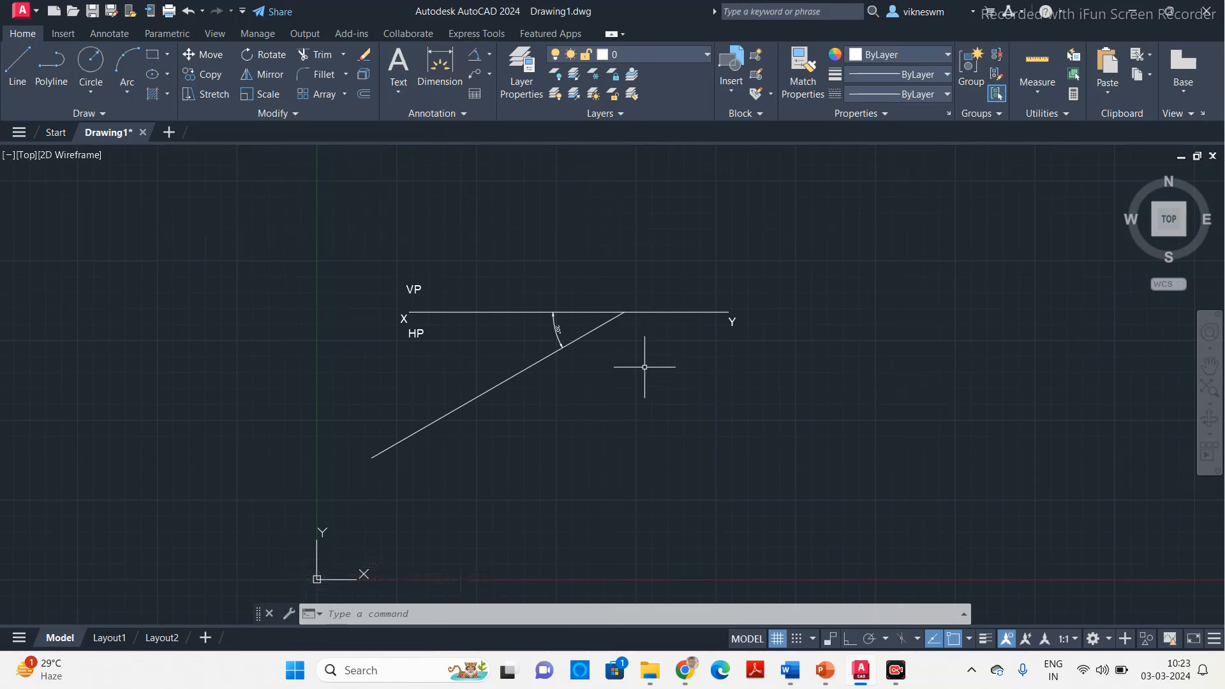
left_click(422, 614)
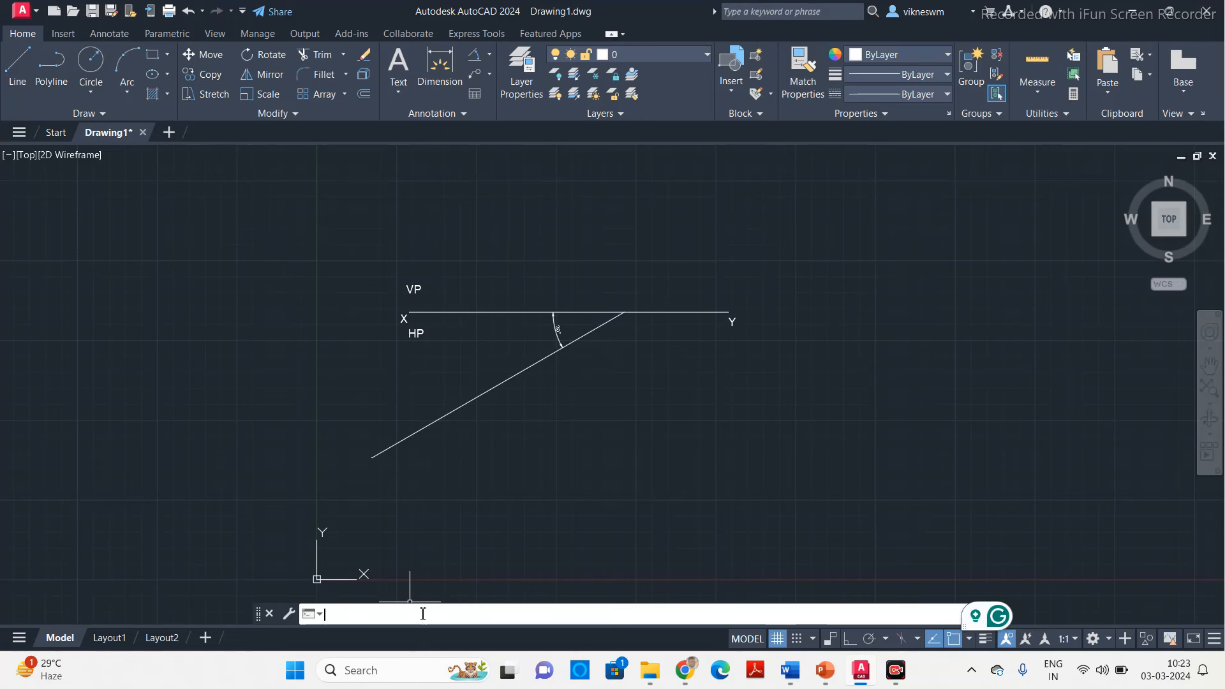
type("polygon")
key("Return")
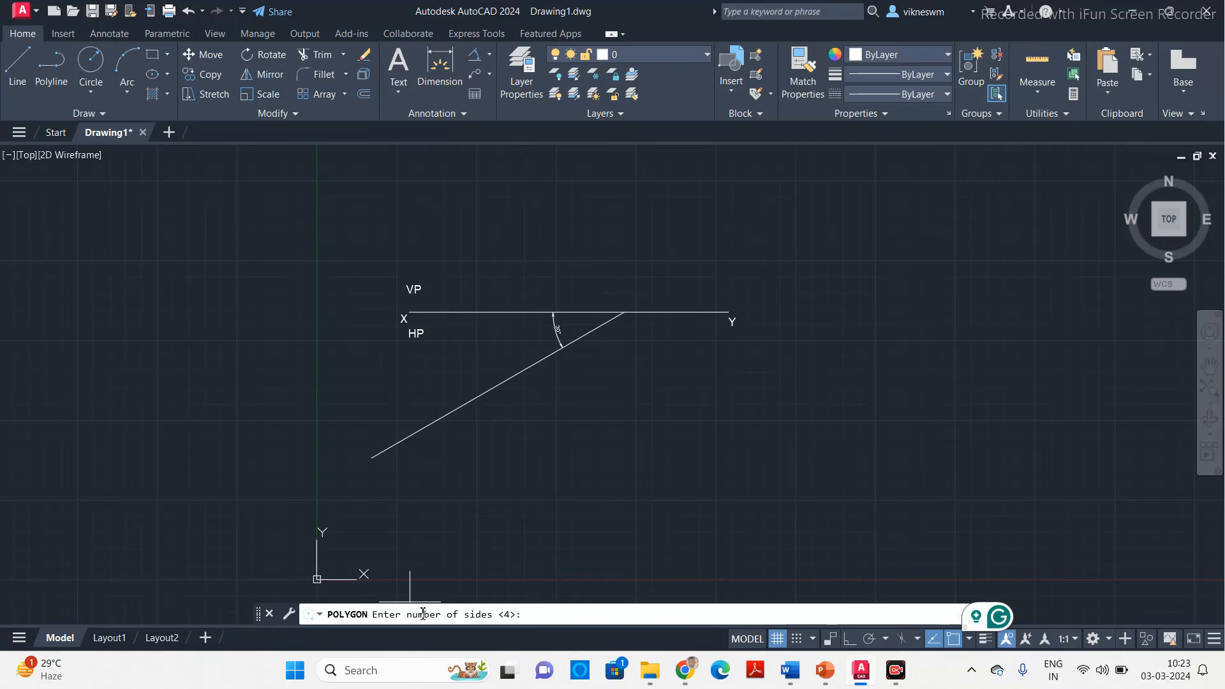
key("Return")
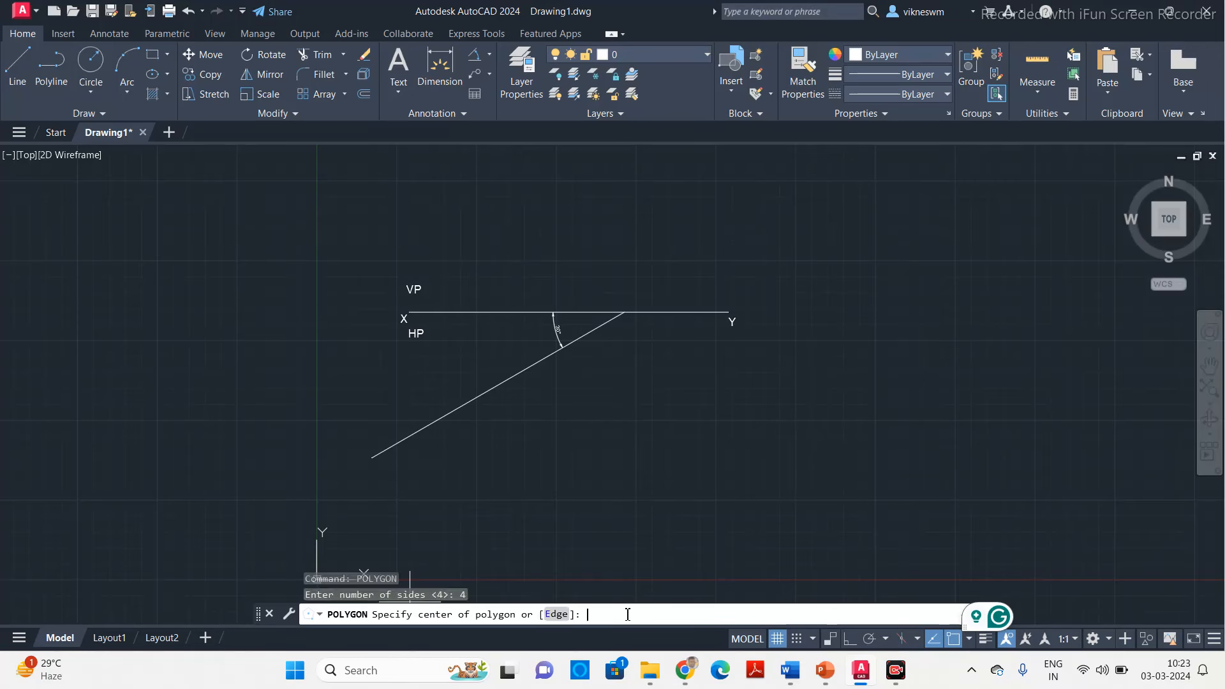
left_click(557, 615)
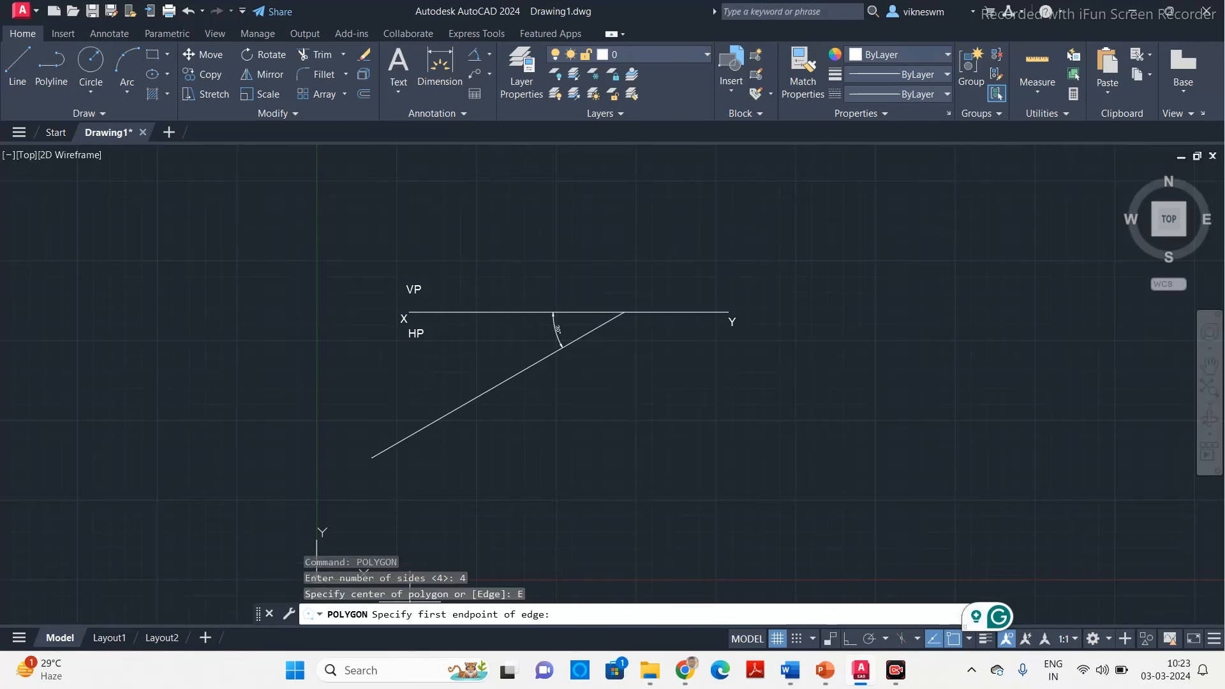
left_click(558, 388)
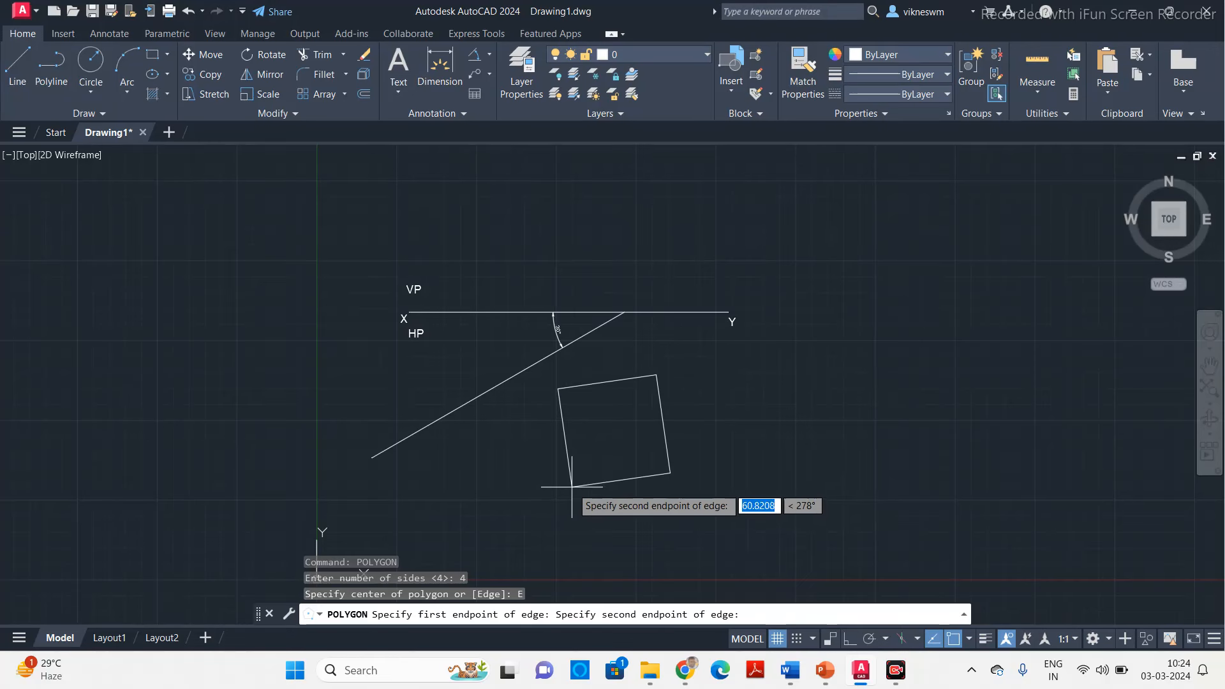
key("Escape")
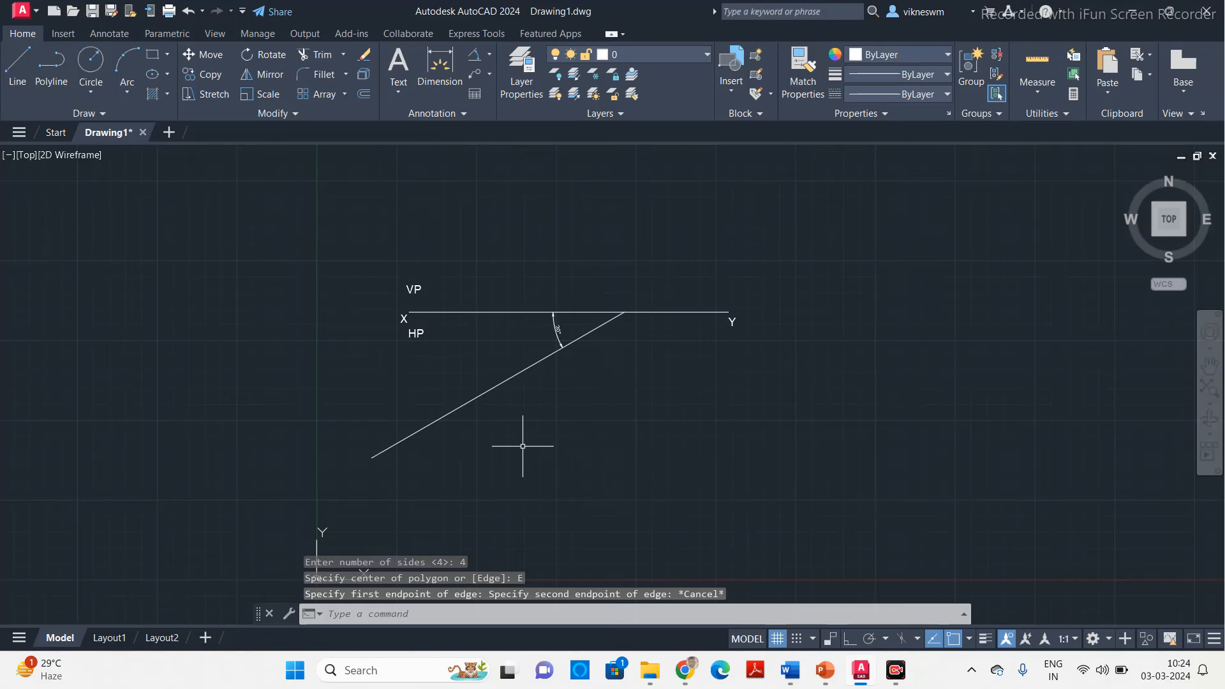
Step: Draw a four-sided polygon by its edge, starting on the inclined line and running 30 mm straight down with ortho on
type("polygon")
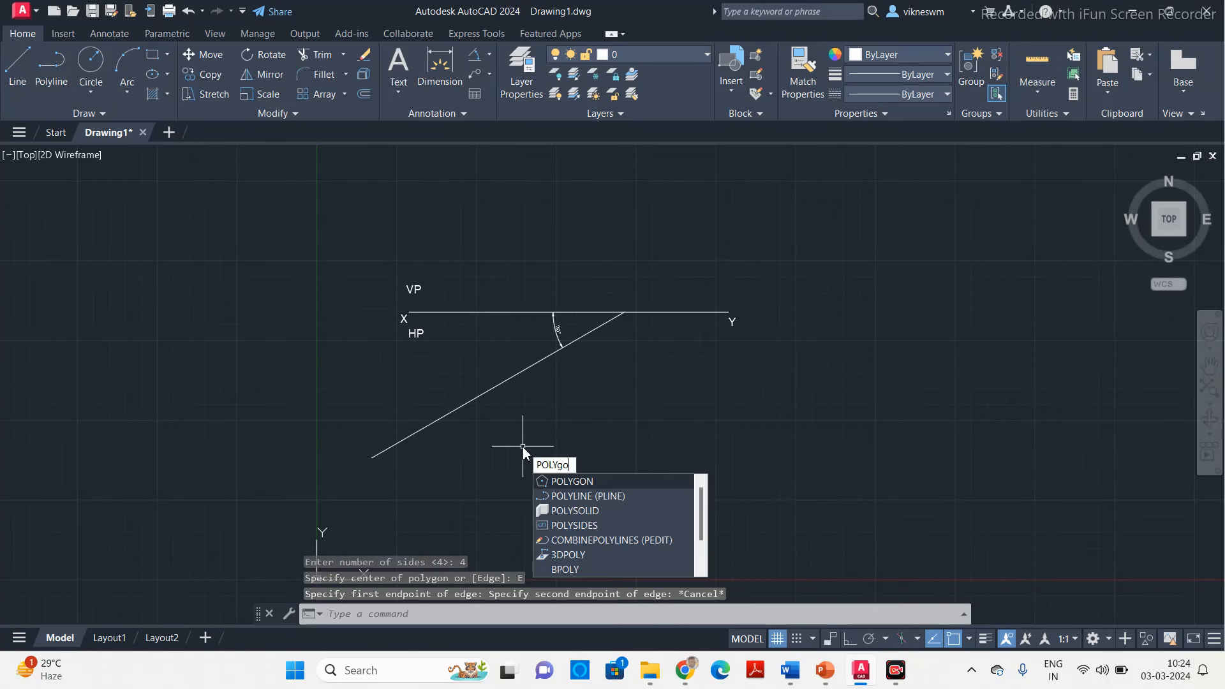
key("Return")
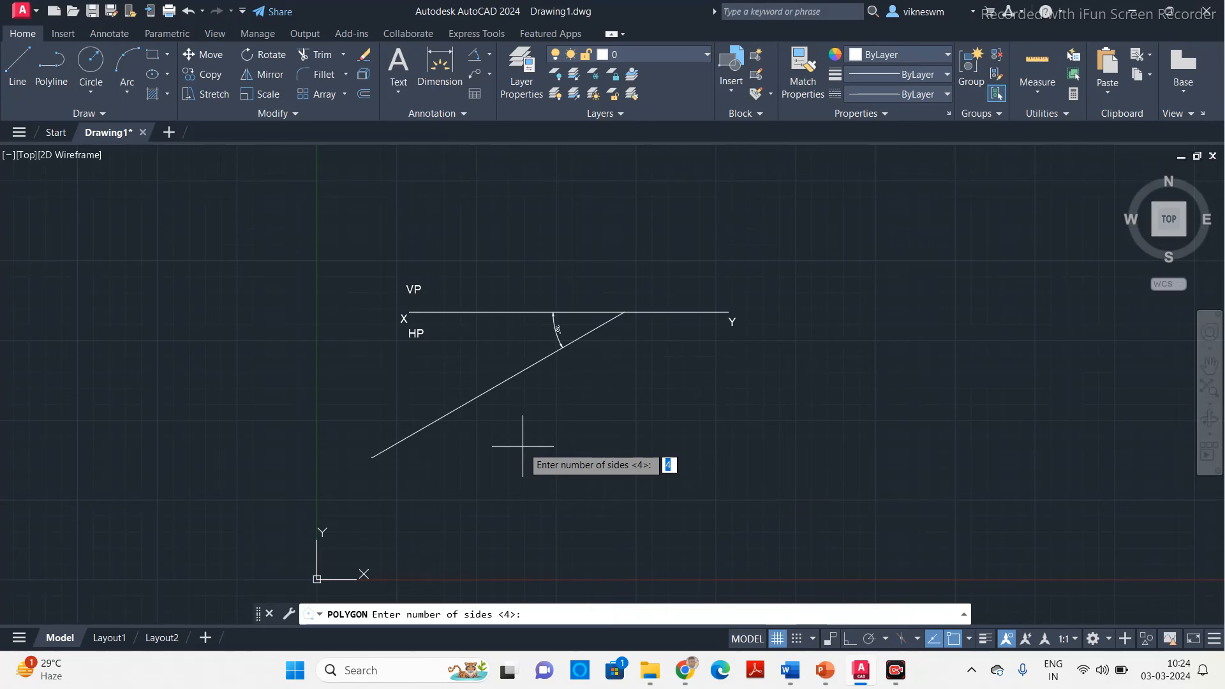
key("Return")
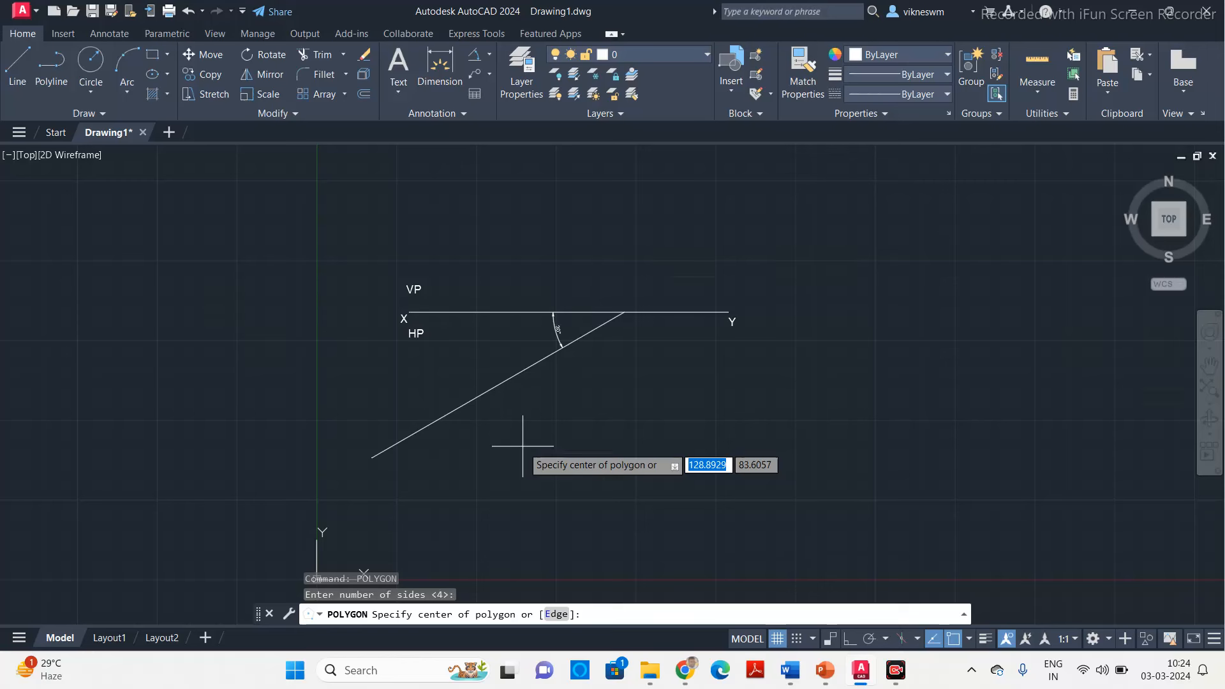
left_click(557, 614)
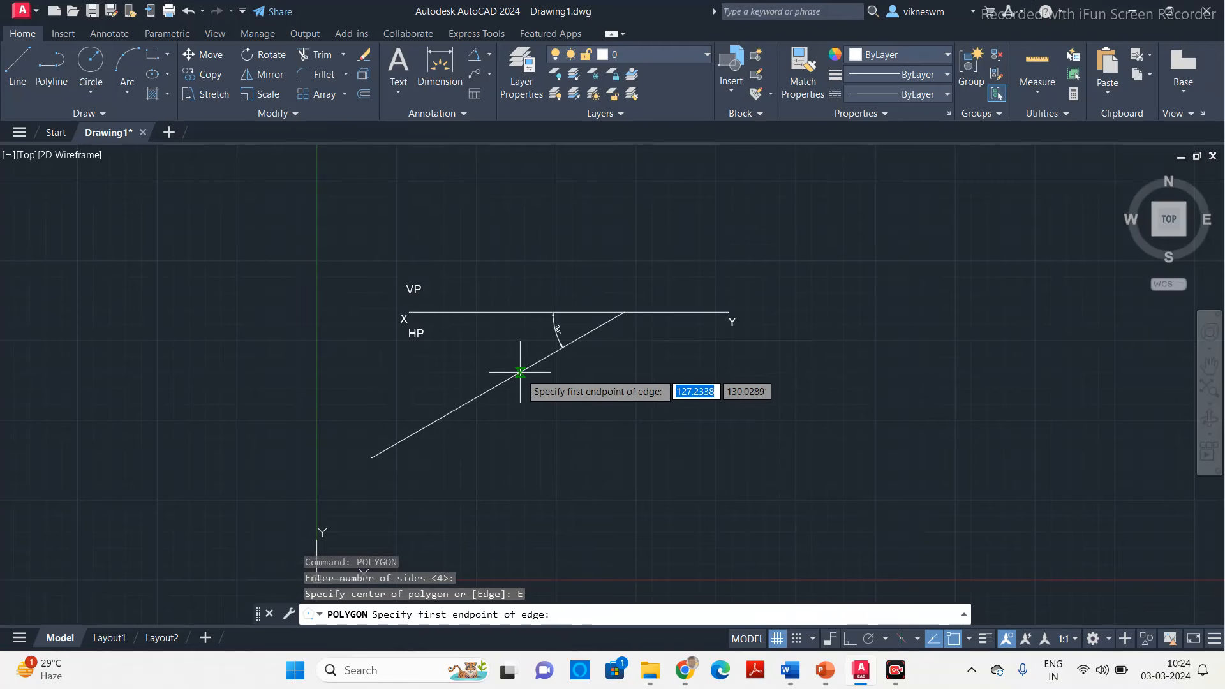
left_click(520, 372)
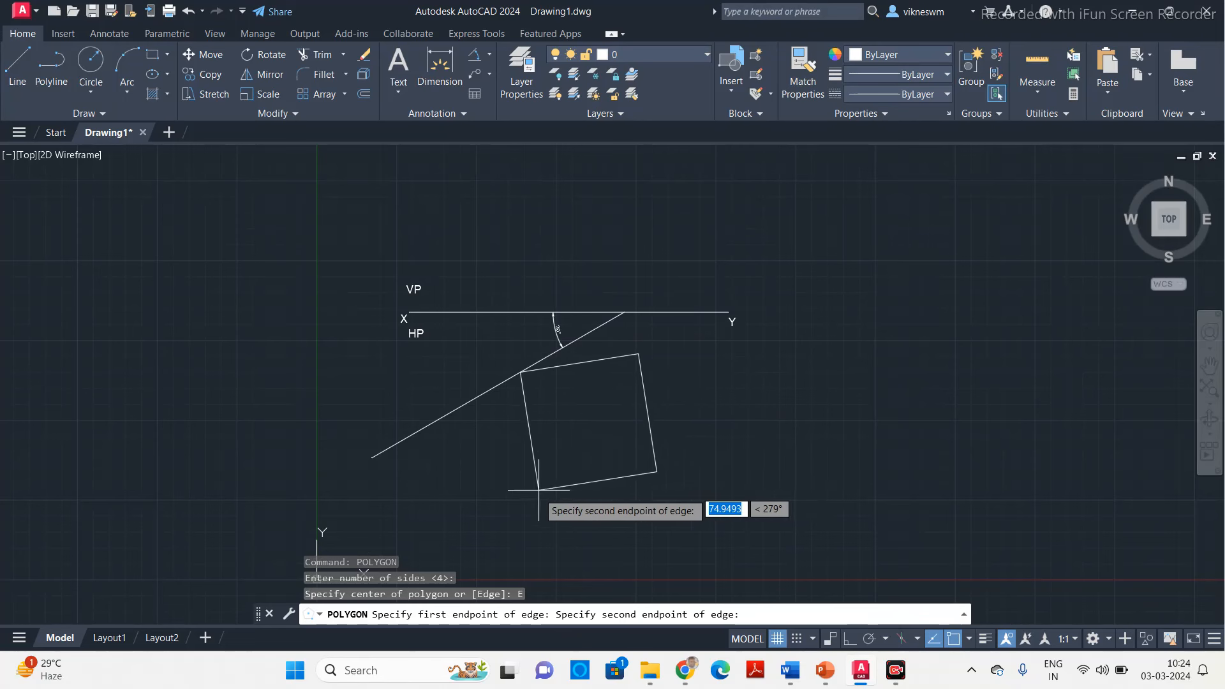
key("F8")
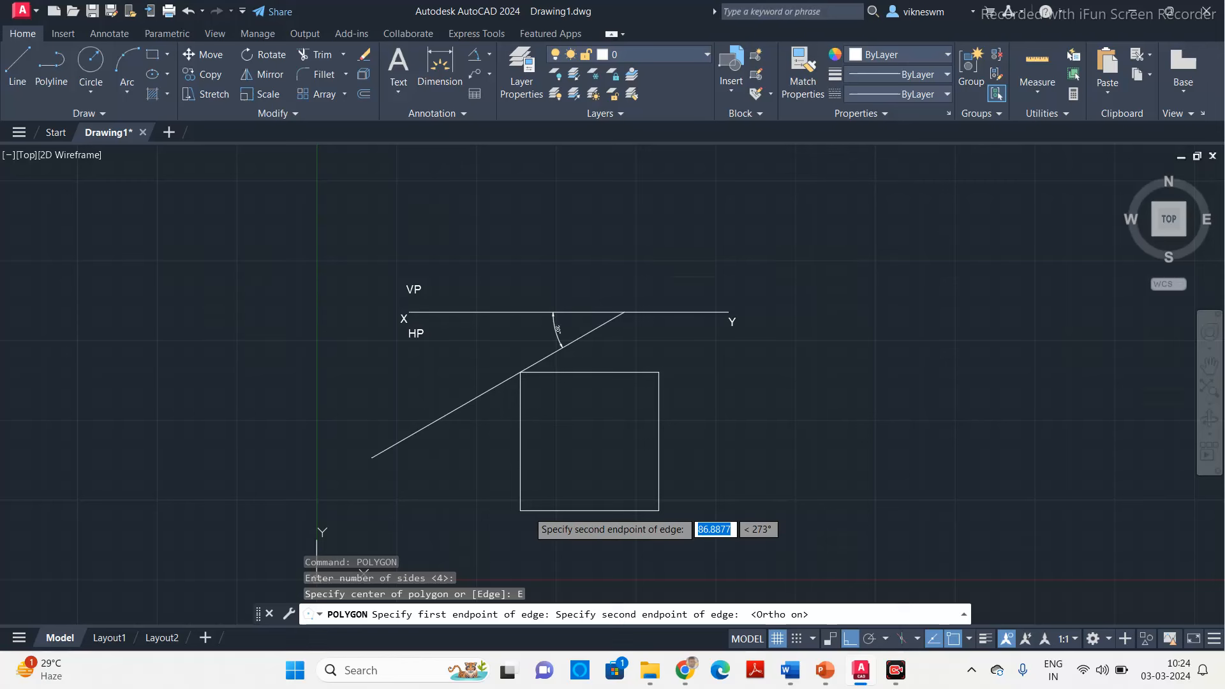
type("30")
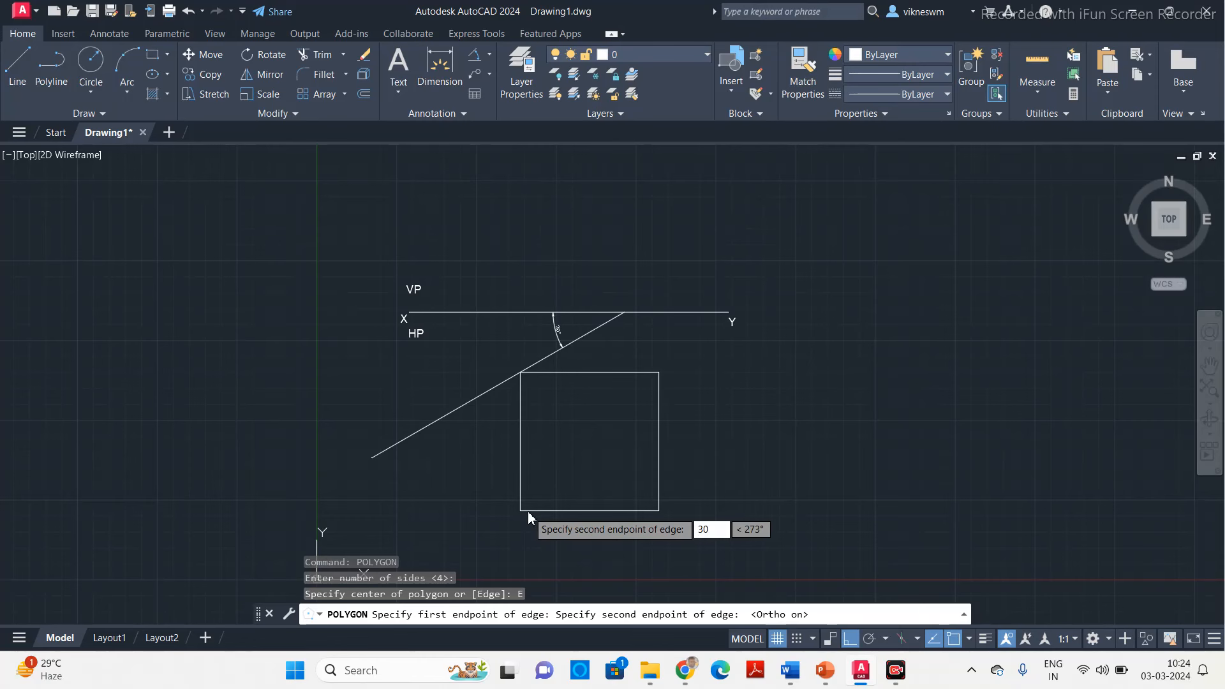
key("Return")
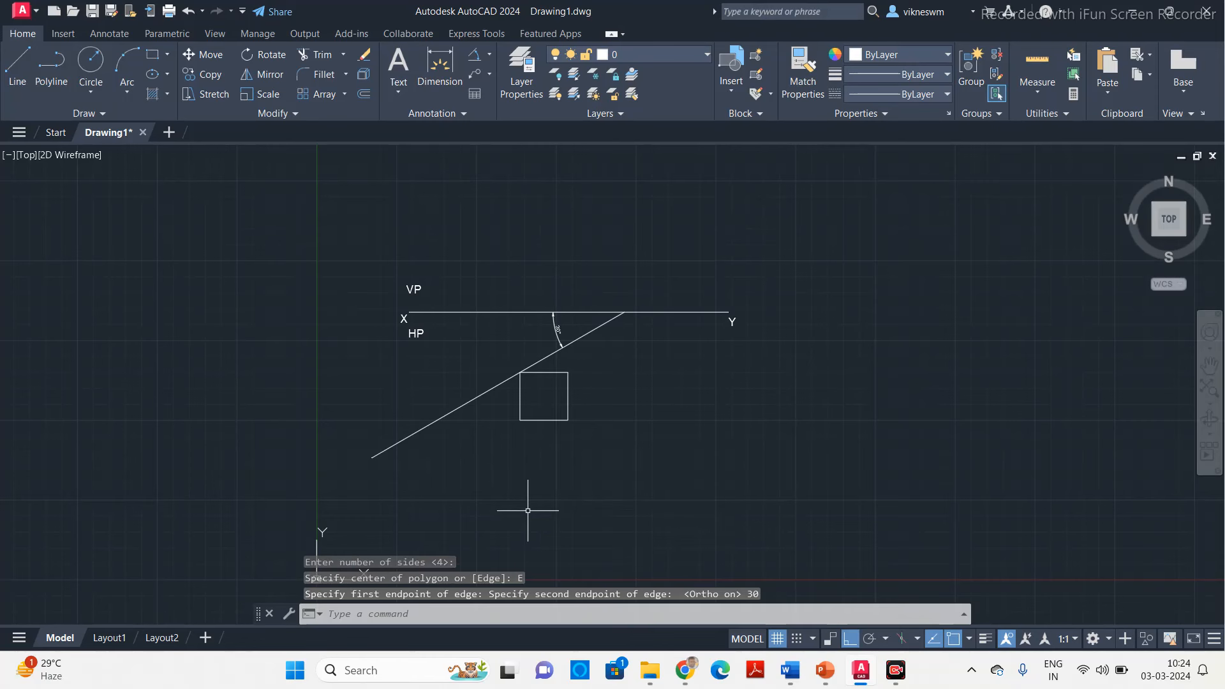
Step: Add an angular dimension between the inclined line and the square's vertical side that starts on it
scroll(572, 340, "up", 2)
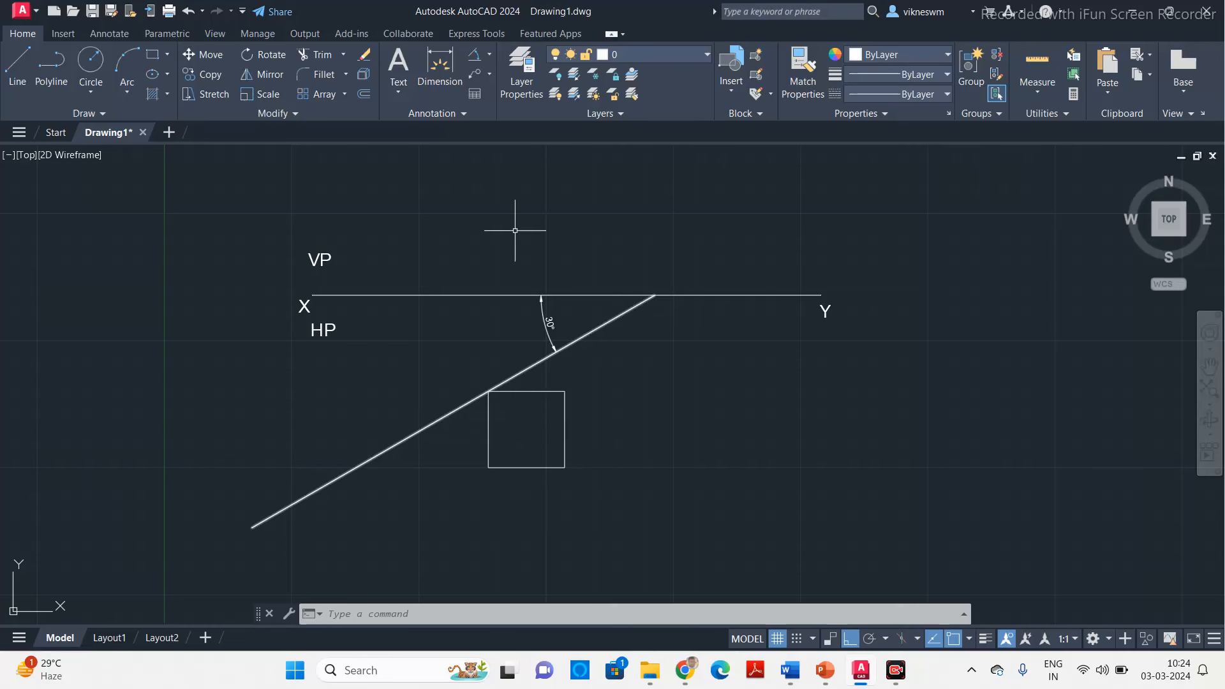
left_click(479, 58)
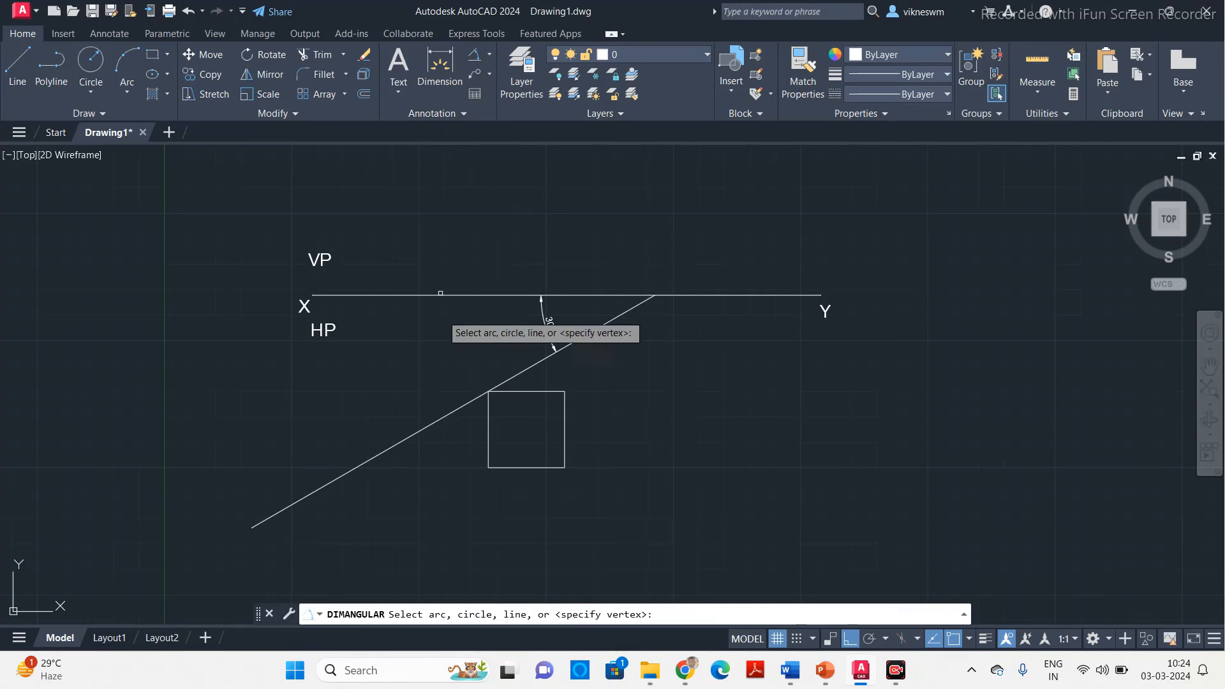
left_click(475, 405)
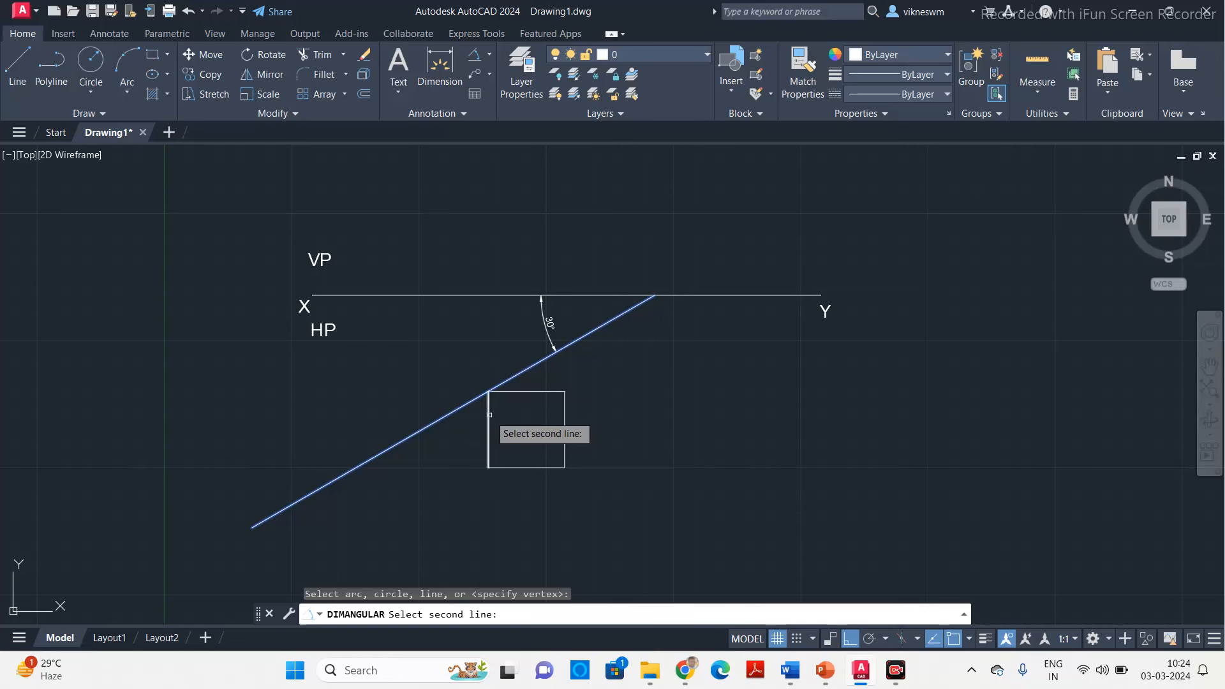
left_click(488, 406)
left_click(492, 464)
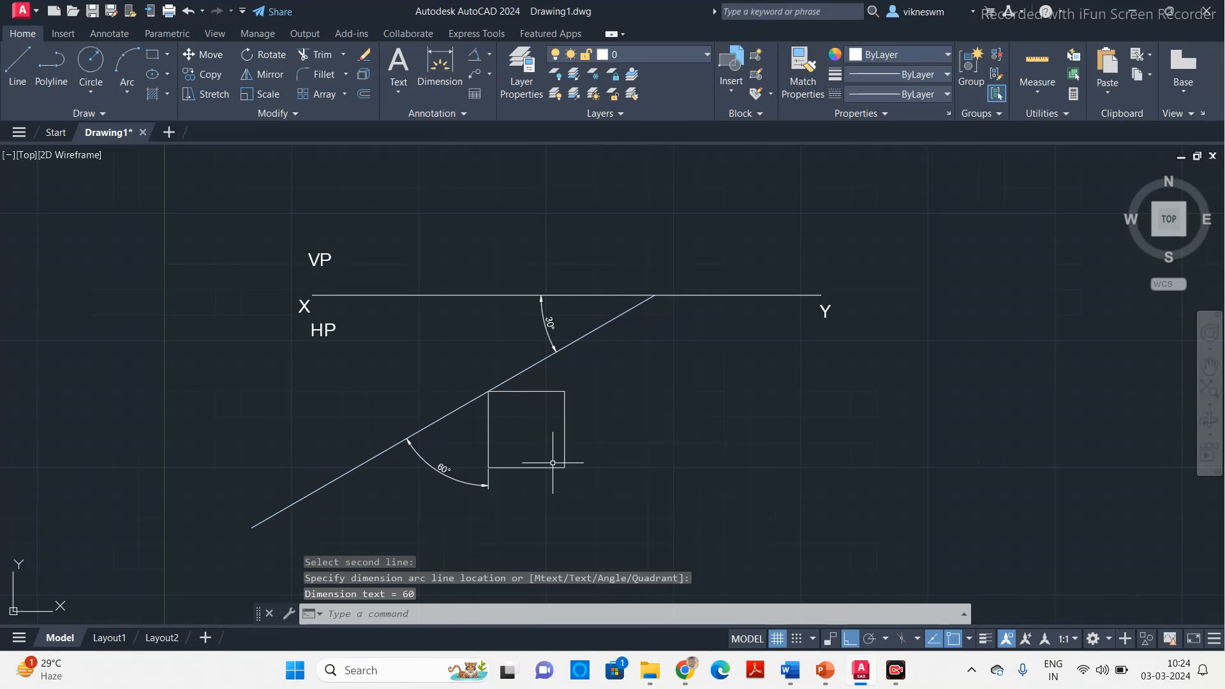
key("Escape")
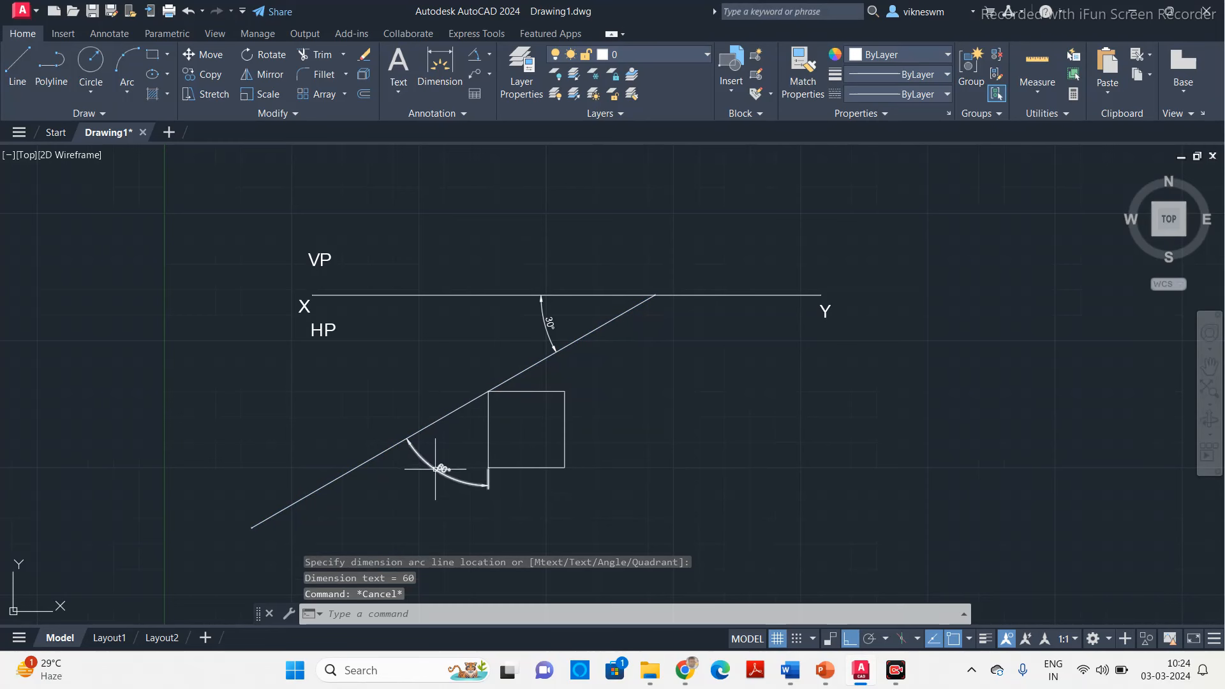
Step: Delete the angular dimension between the inclined line and the square's side
left_click(439, 468)
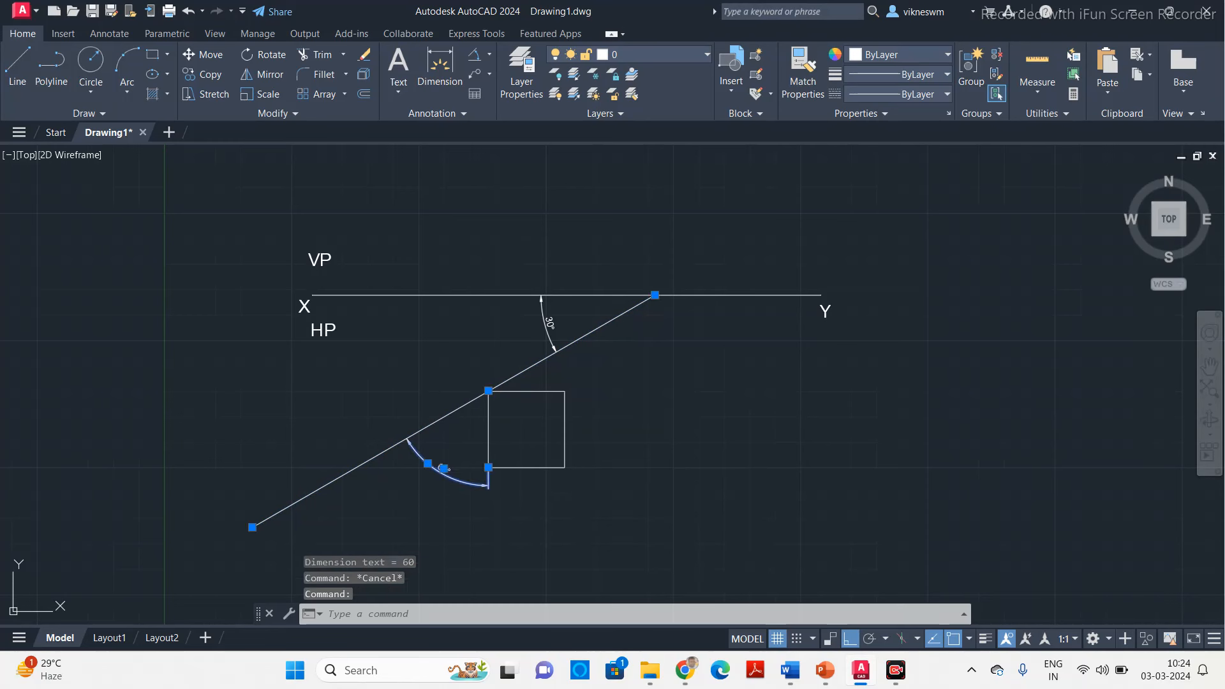
key("Escape")
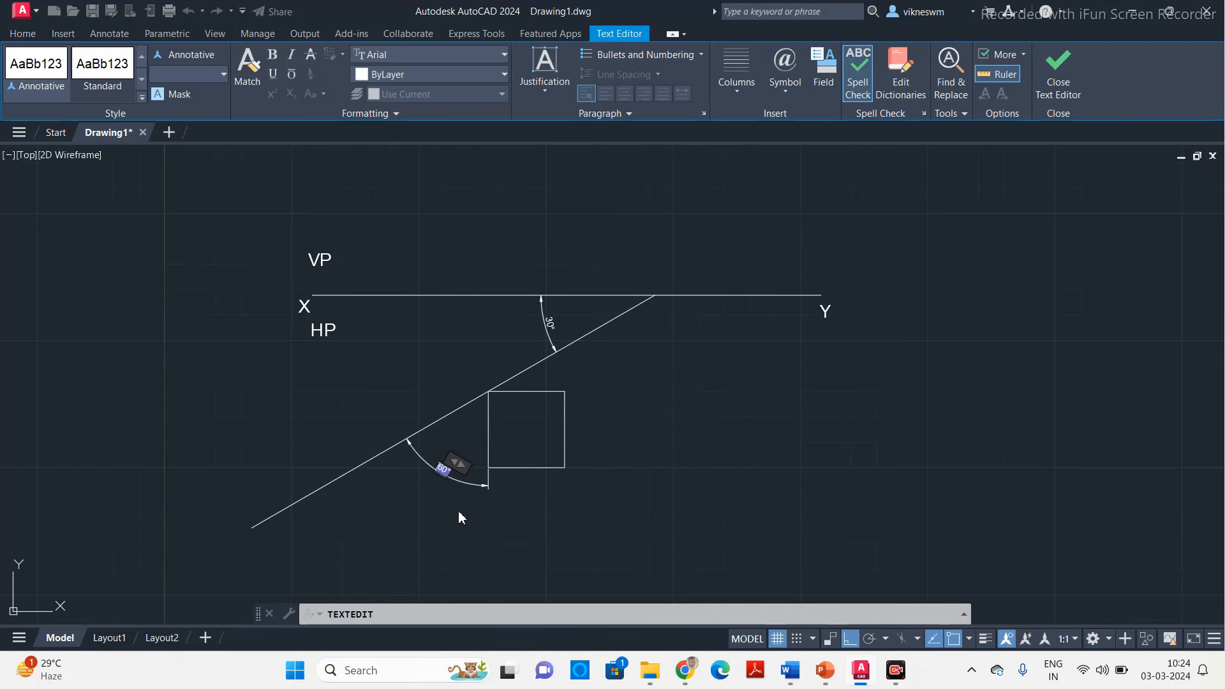
left_click(1058, 70)
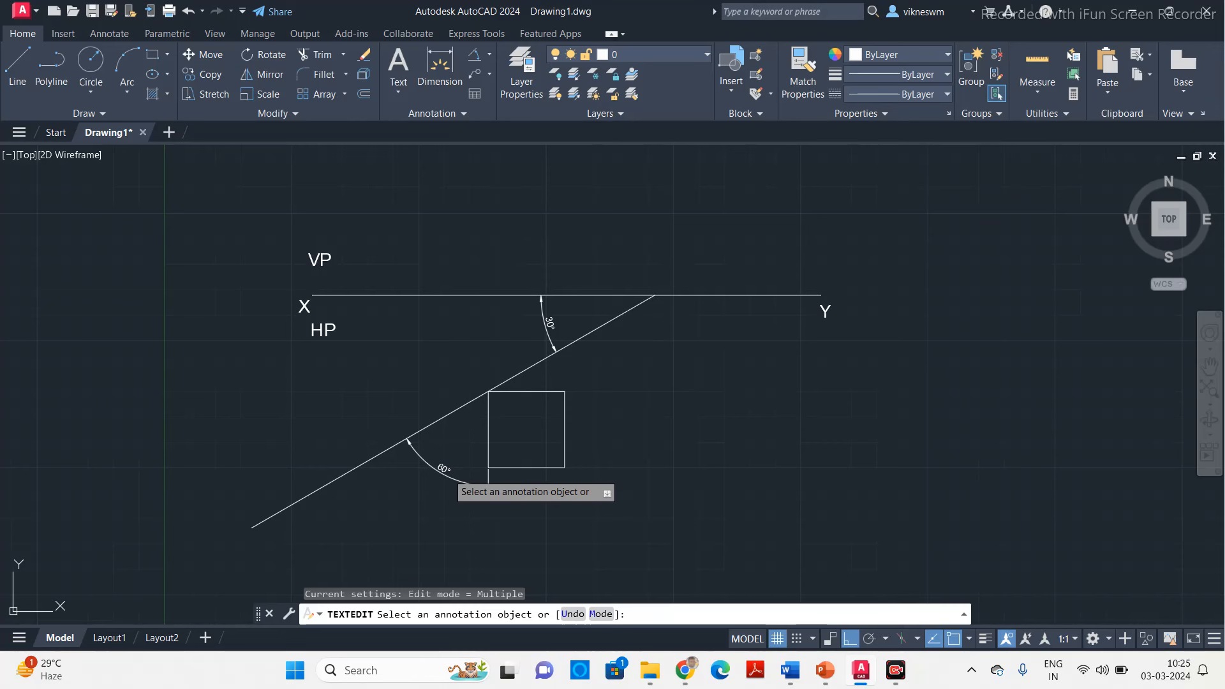
left_click(443, 468)
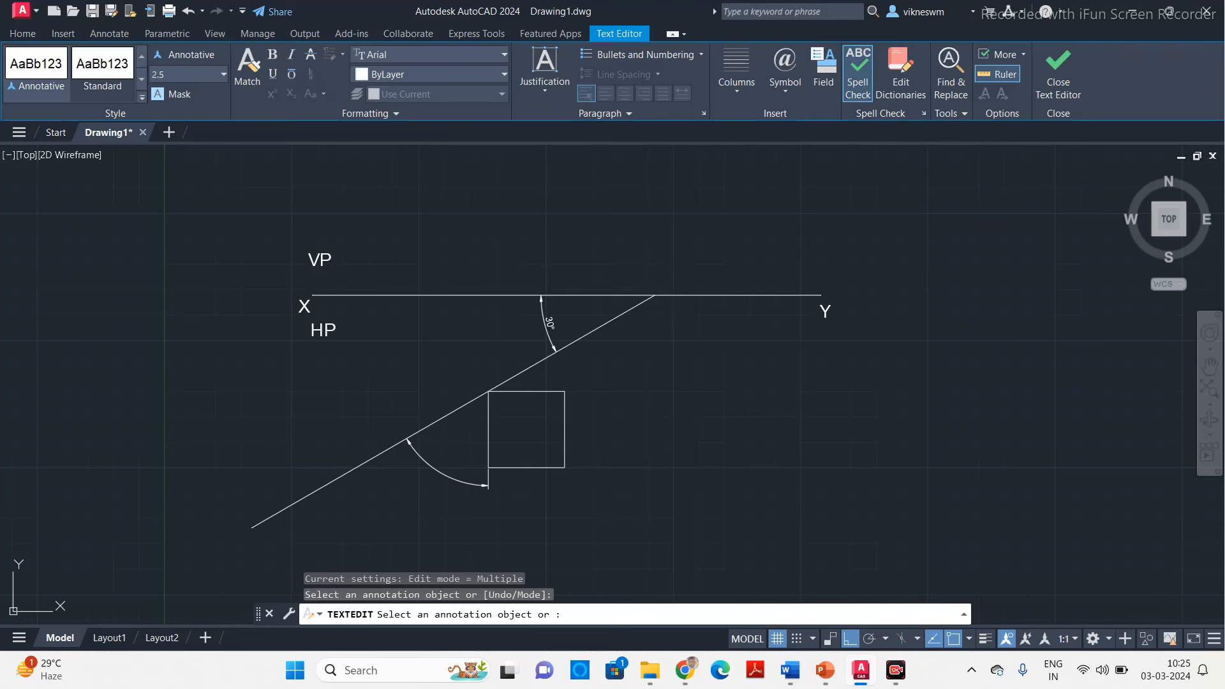
key("Escape")
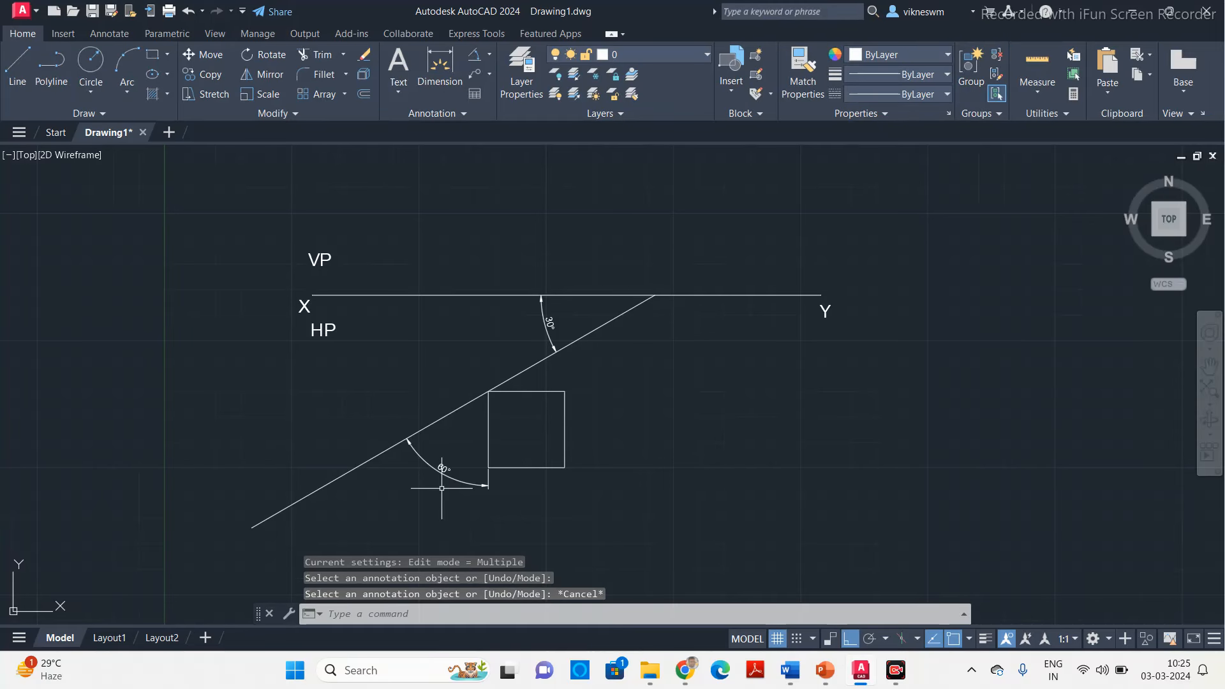
left_click(444, 468)
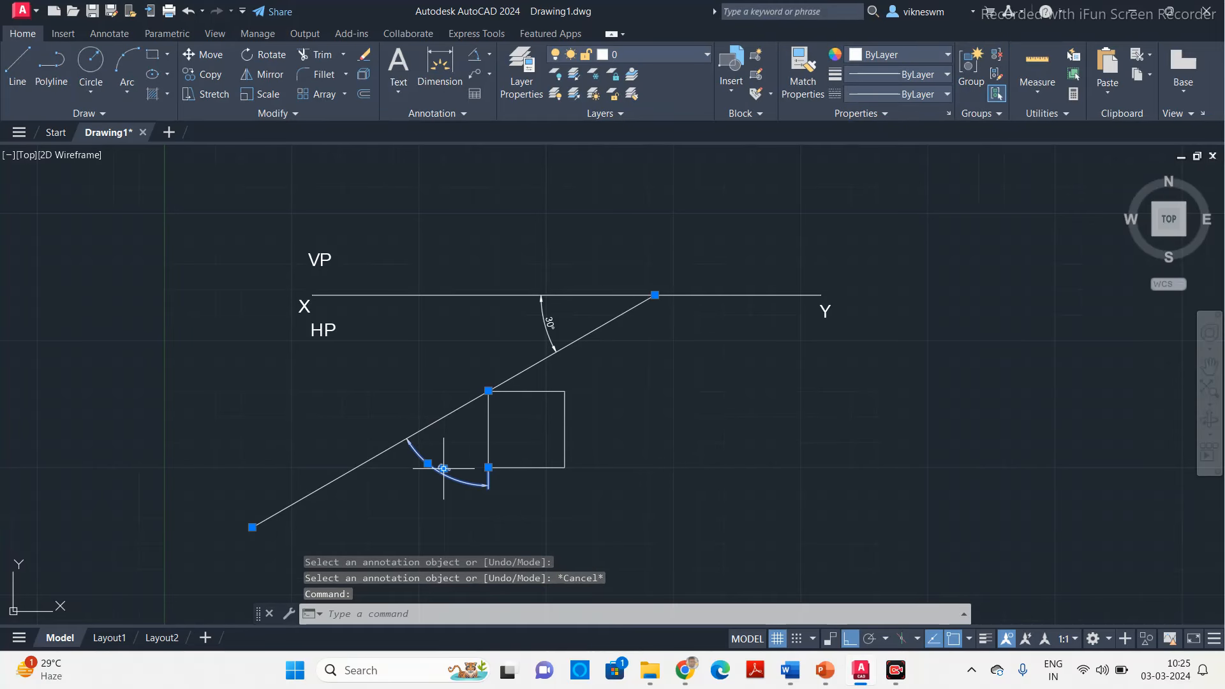
key("Delete")
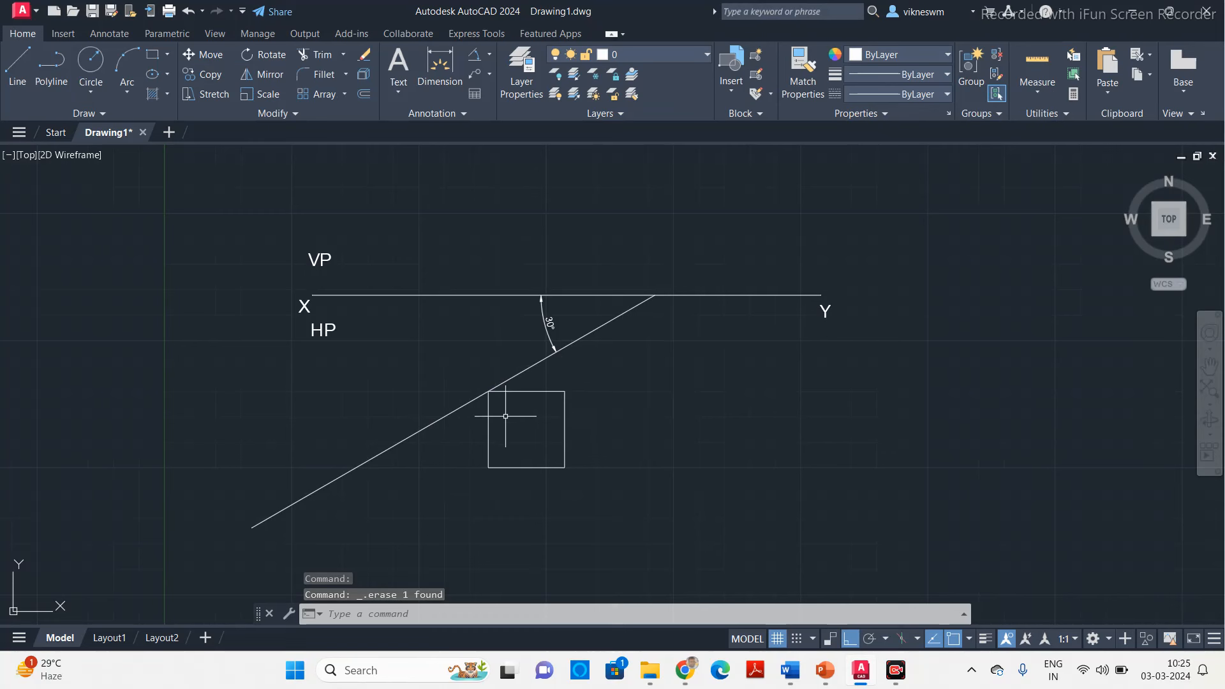
Step: Rotate the square by -60° about its corner lying on the inclined line
left_click(489, 416)
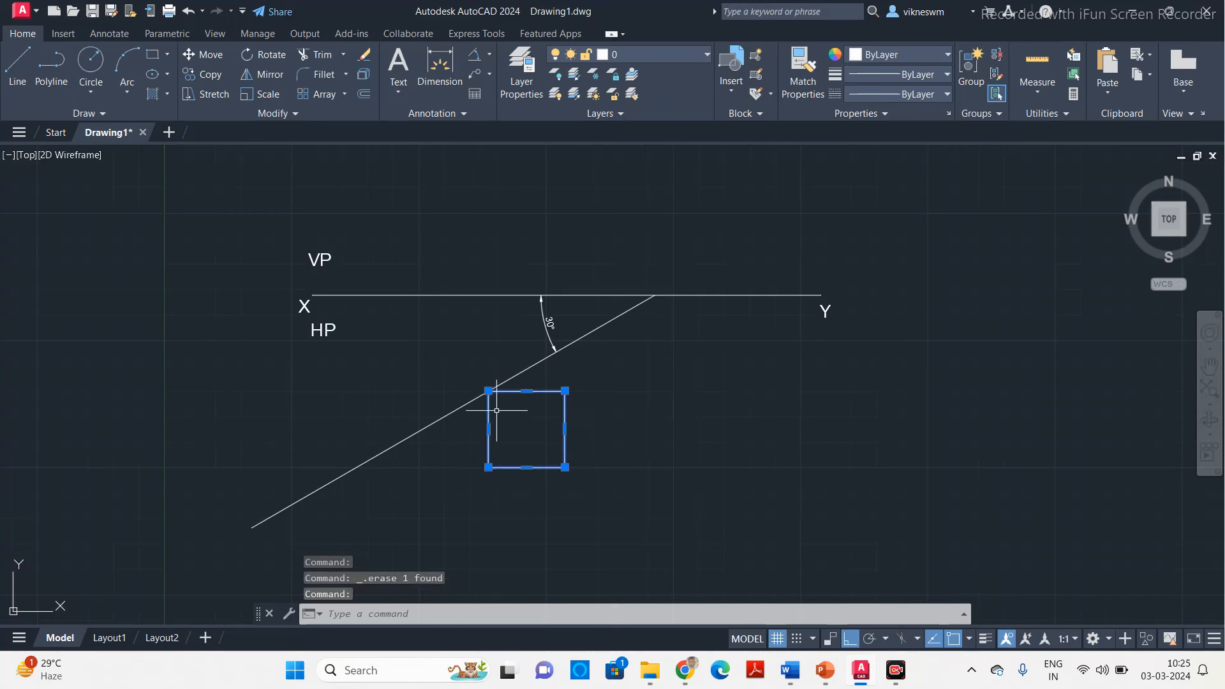
left_click(260, 56)
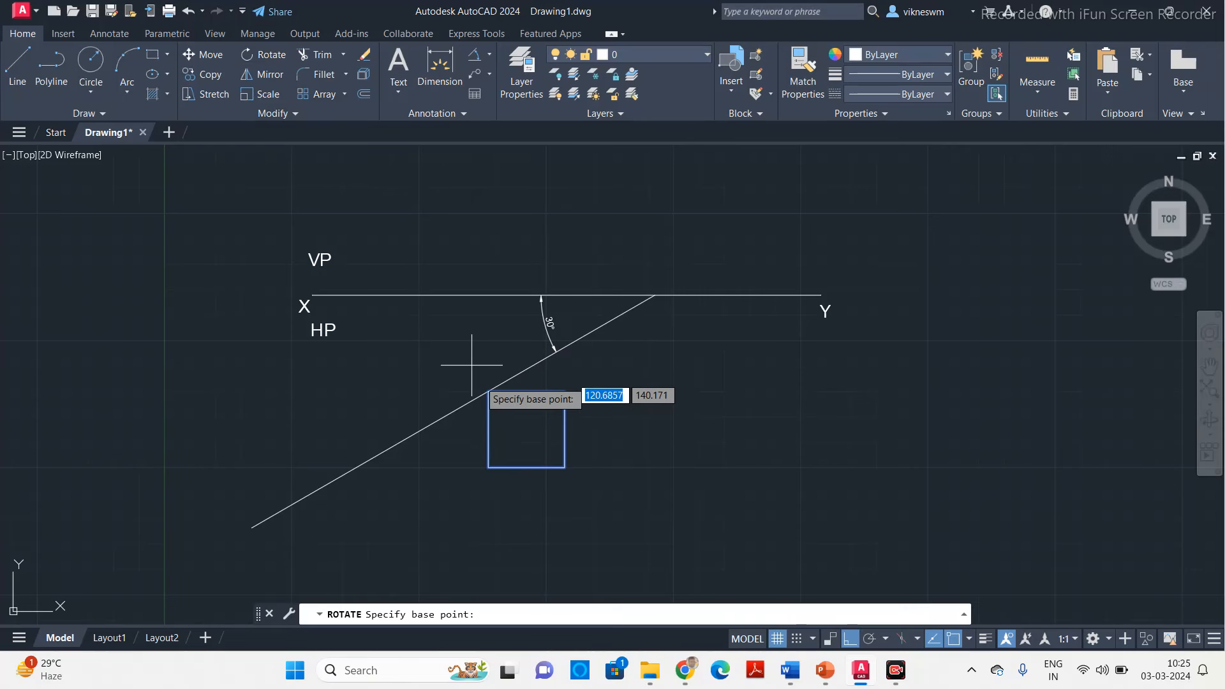
left_click(489, 391)
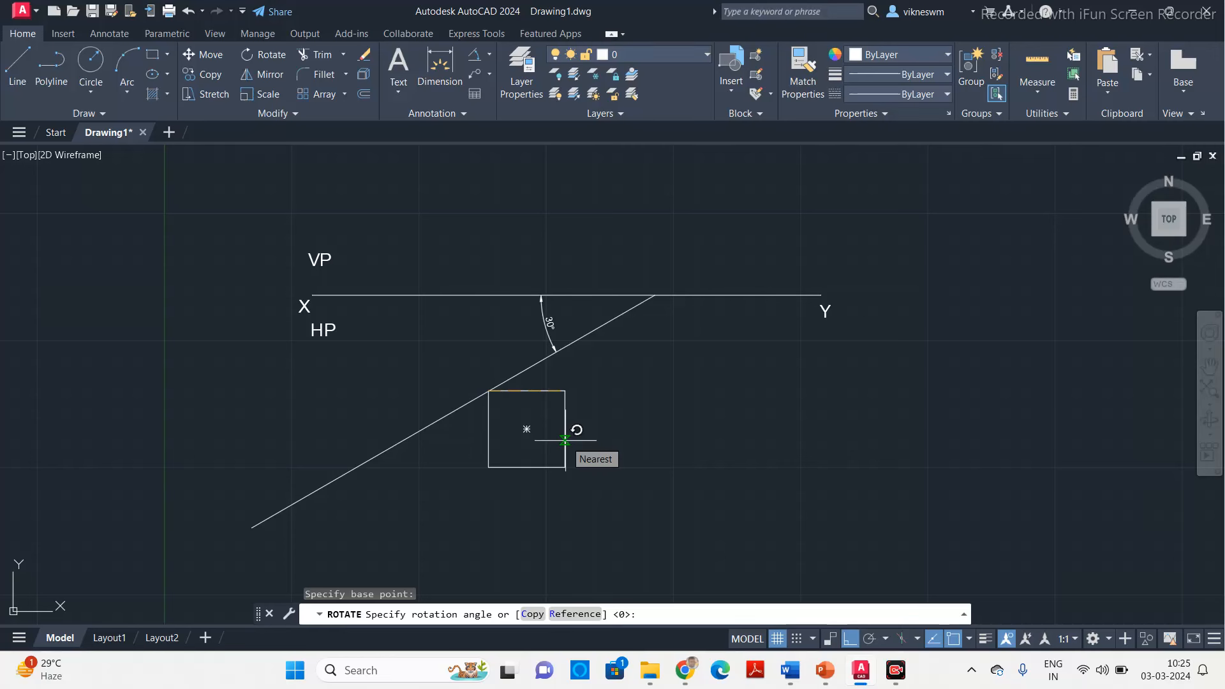
type("-60")
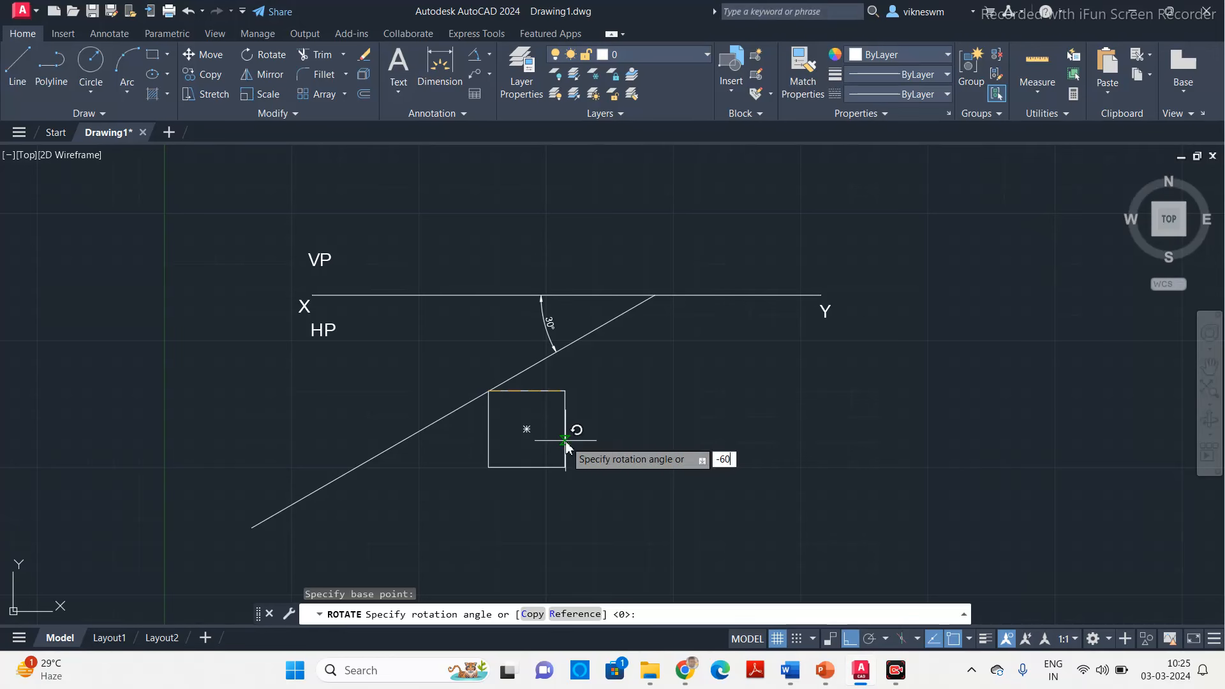
key("Return")
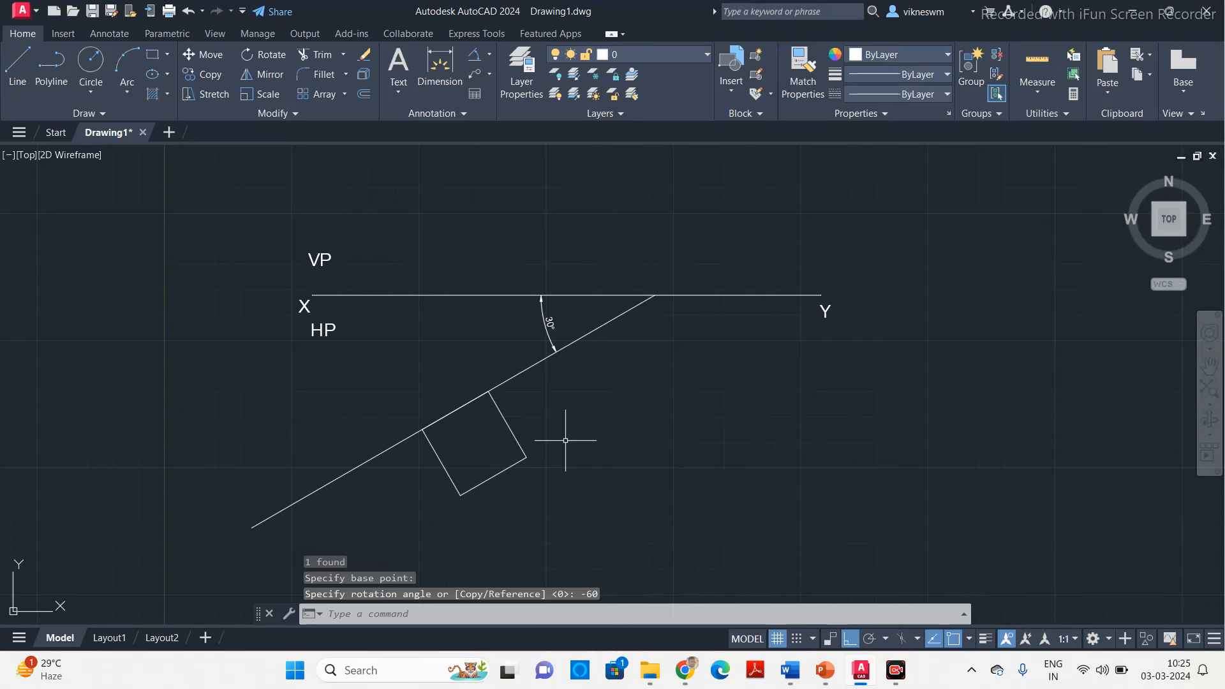
key("Escape")
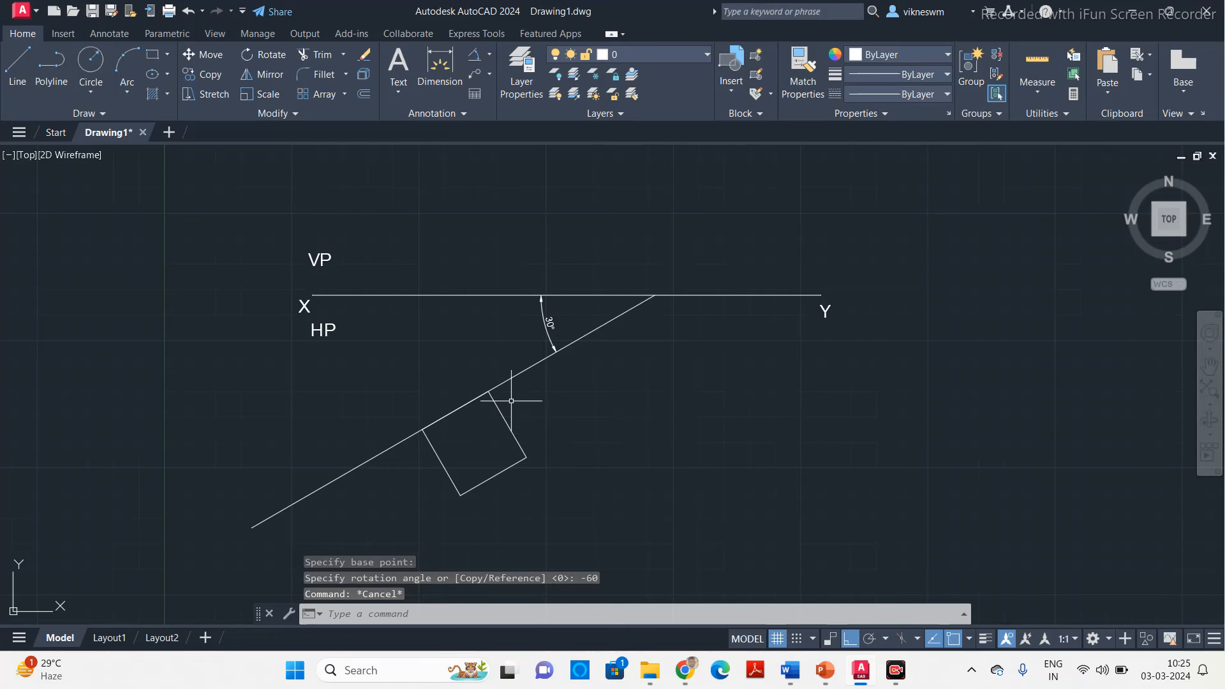
Step: Label the square's corner at the lower end of its side on the inclined line a', with text height 5 and rotation 0
middle_click_drag(561, 415, 559, 386)
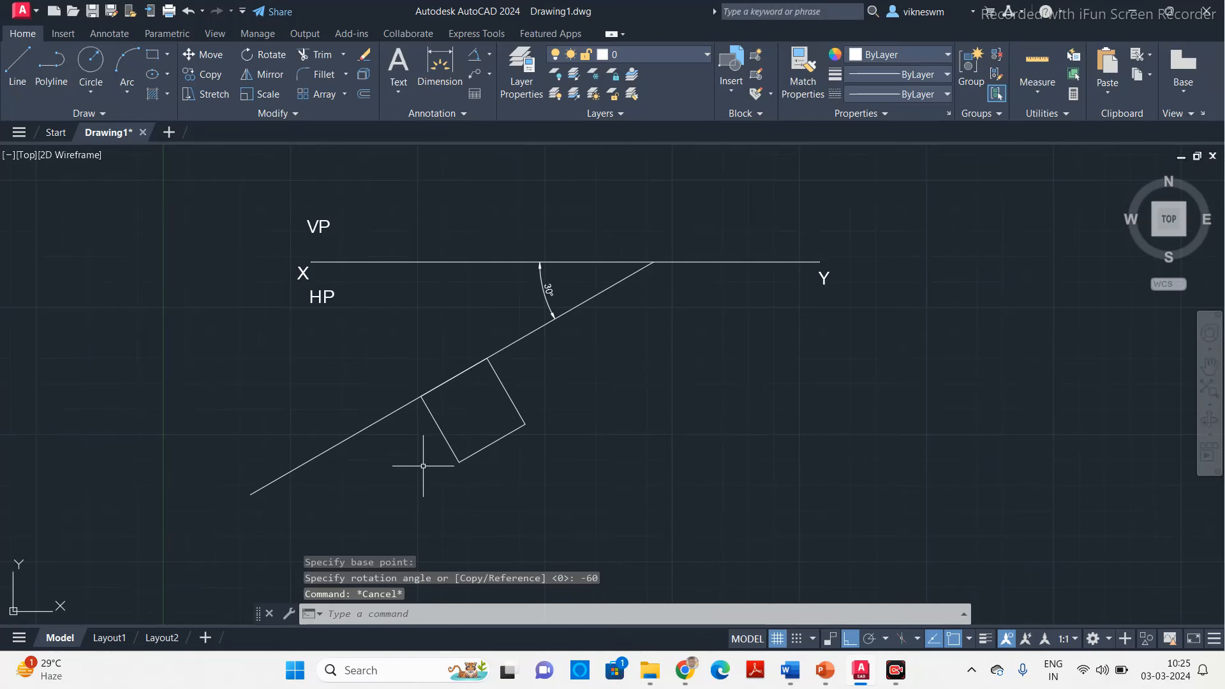
type("text")
key("Return")
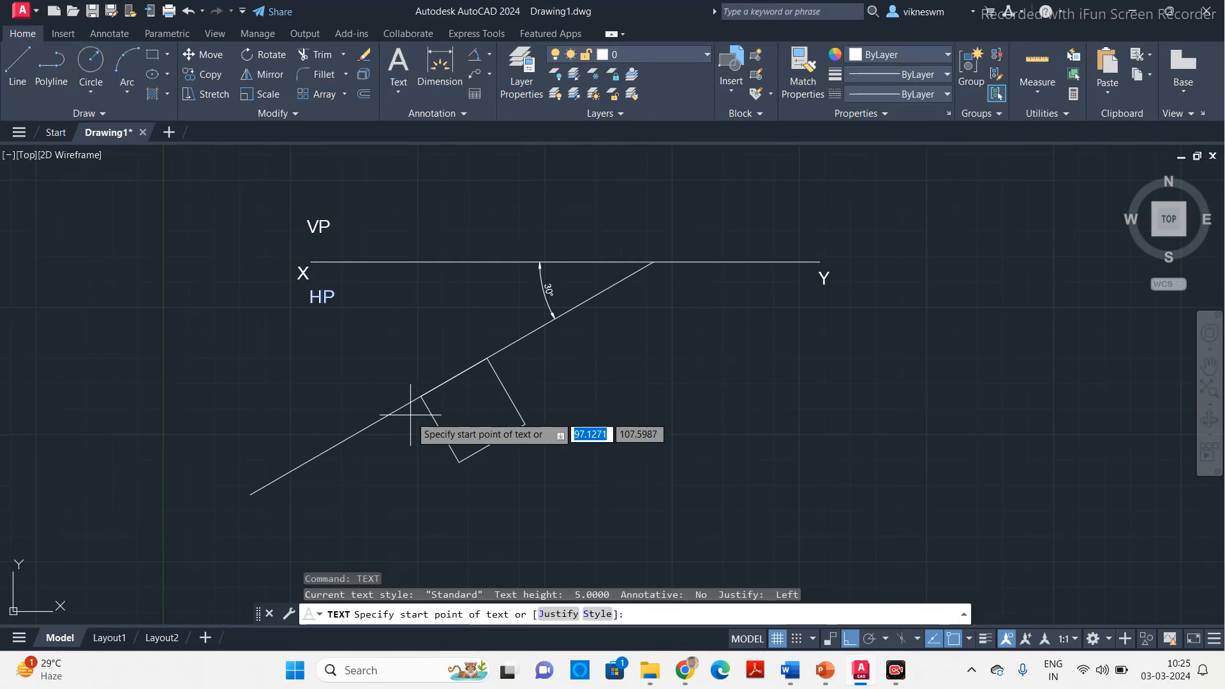
left_click(411, 416)
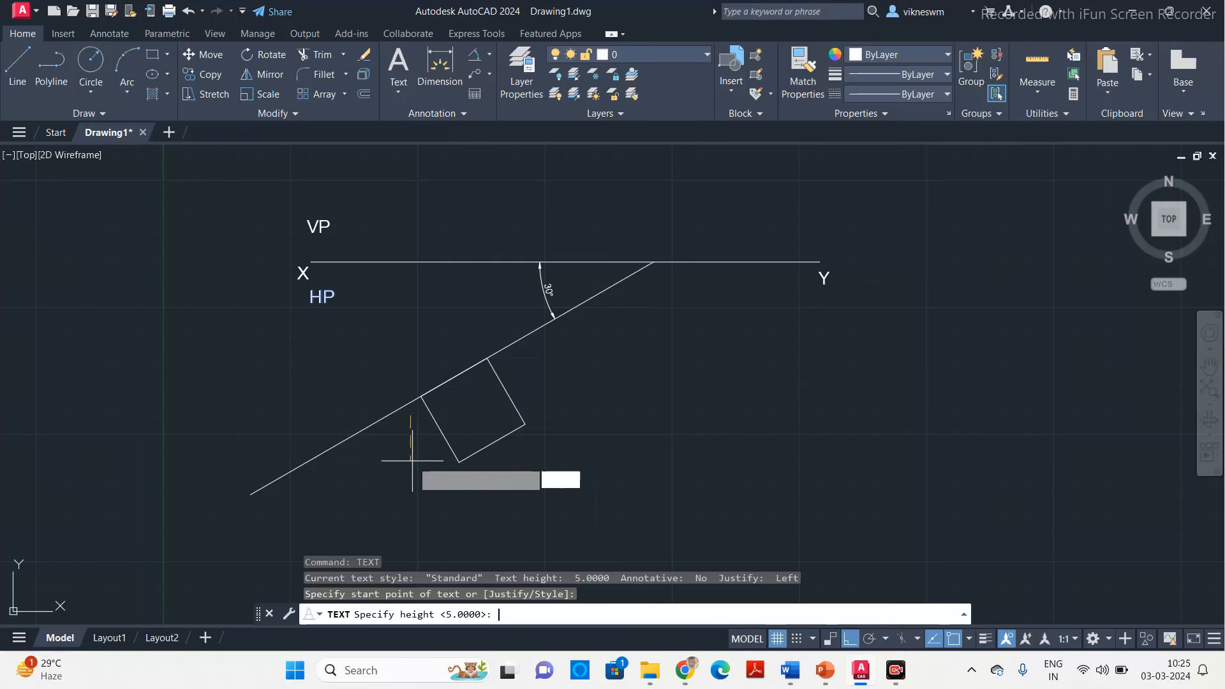
key("Return")
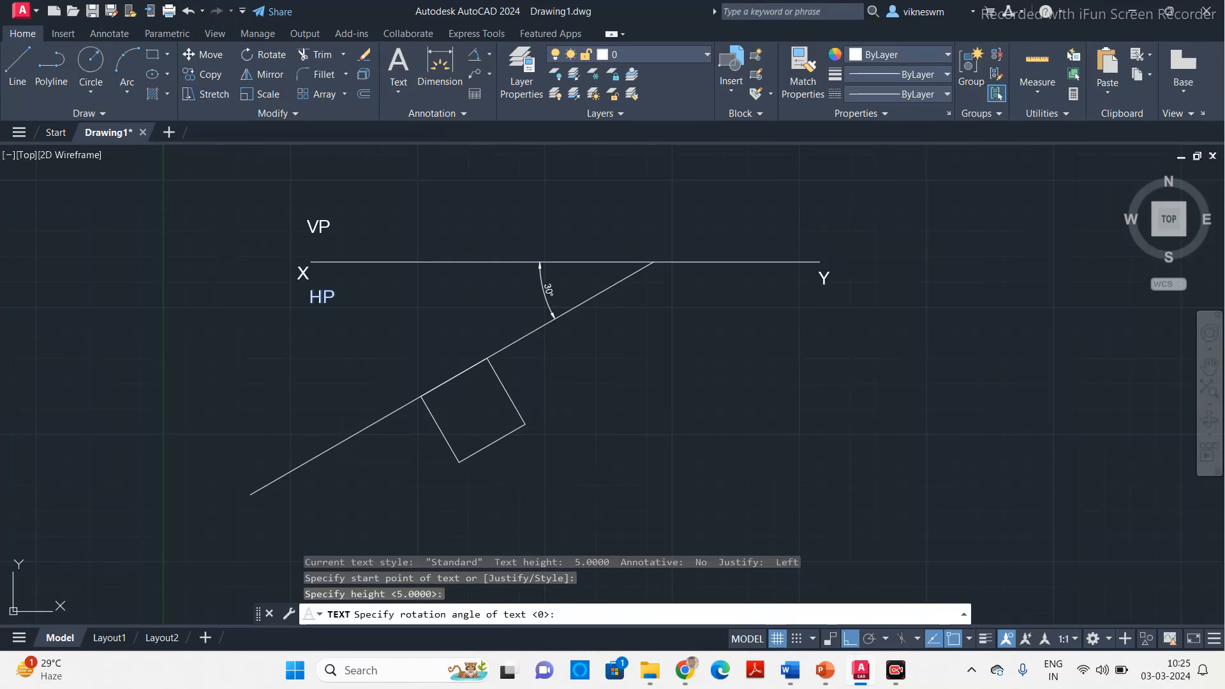
key("Return")
type("a'")
Step: Add the labels b', c' and d' at the square's remaining corners, going counterclockwise from a'
left_click(460, 478)
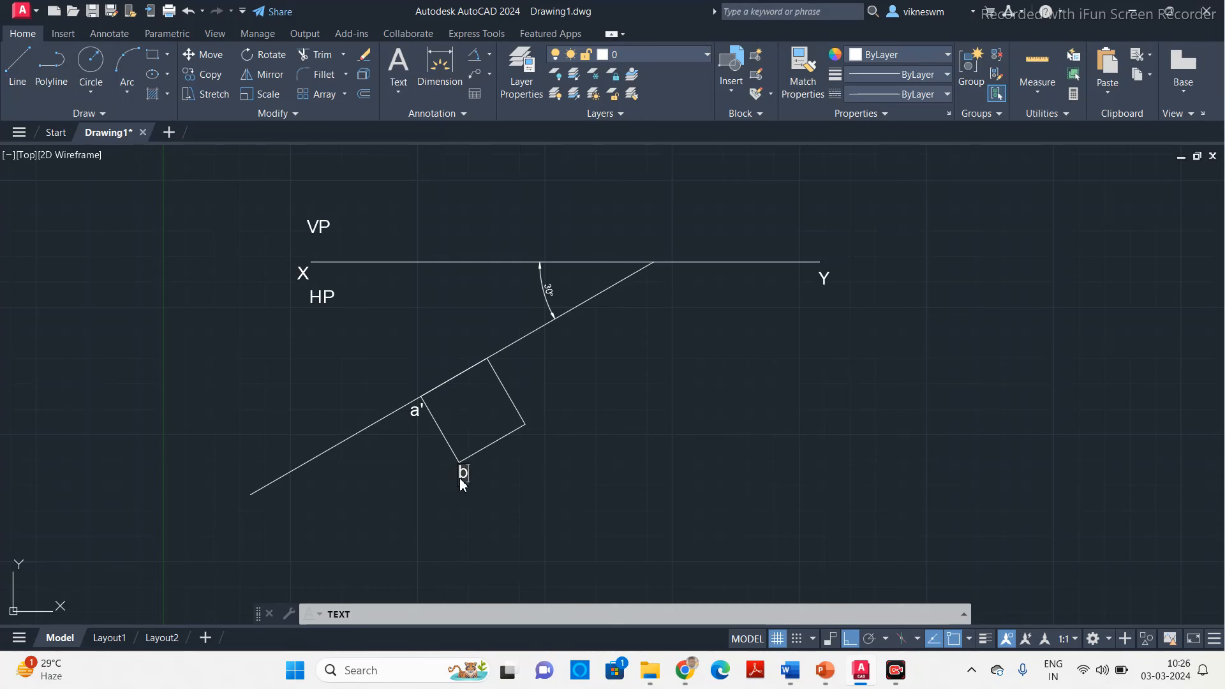
type("'")
left_click(542, 425)
type("c'")
left_click(484, 345)
type("d'")
key("Escape")
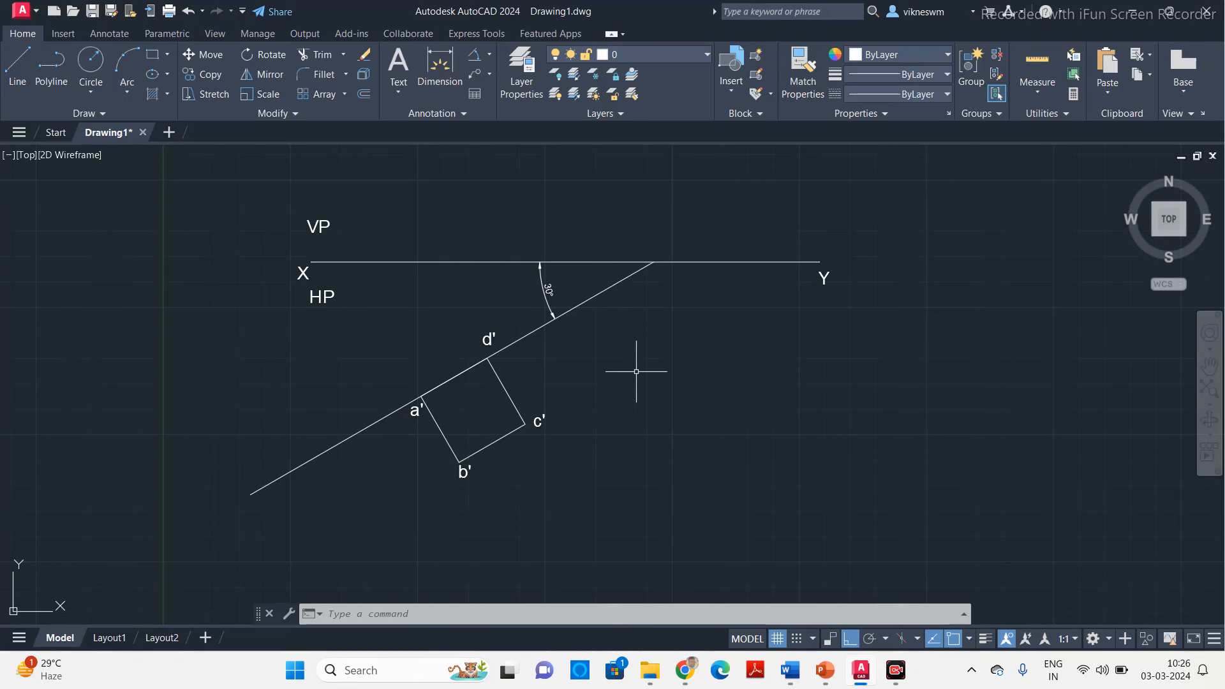
Step: Draw vertical projector lines from corners a' and d' of the square up to the XY line
left_click(16, 67)
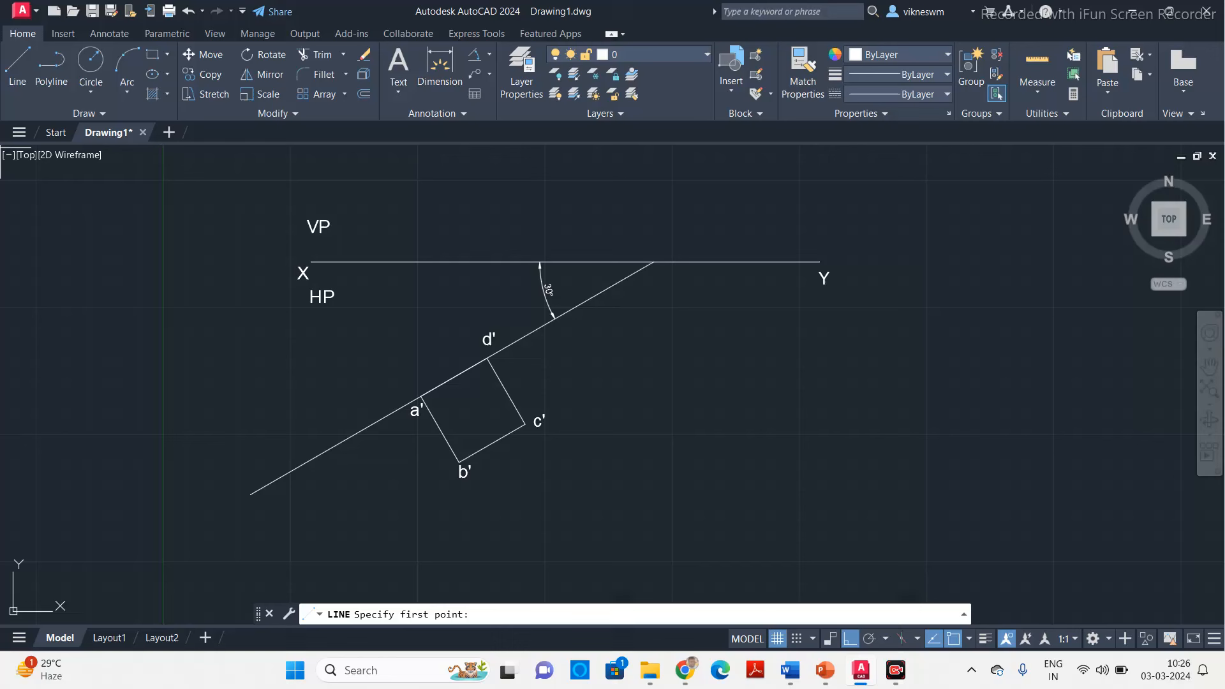
left_click(421, 396)
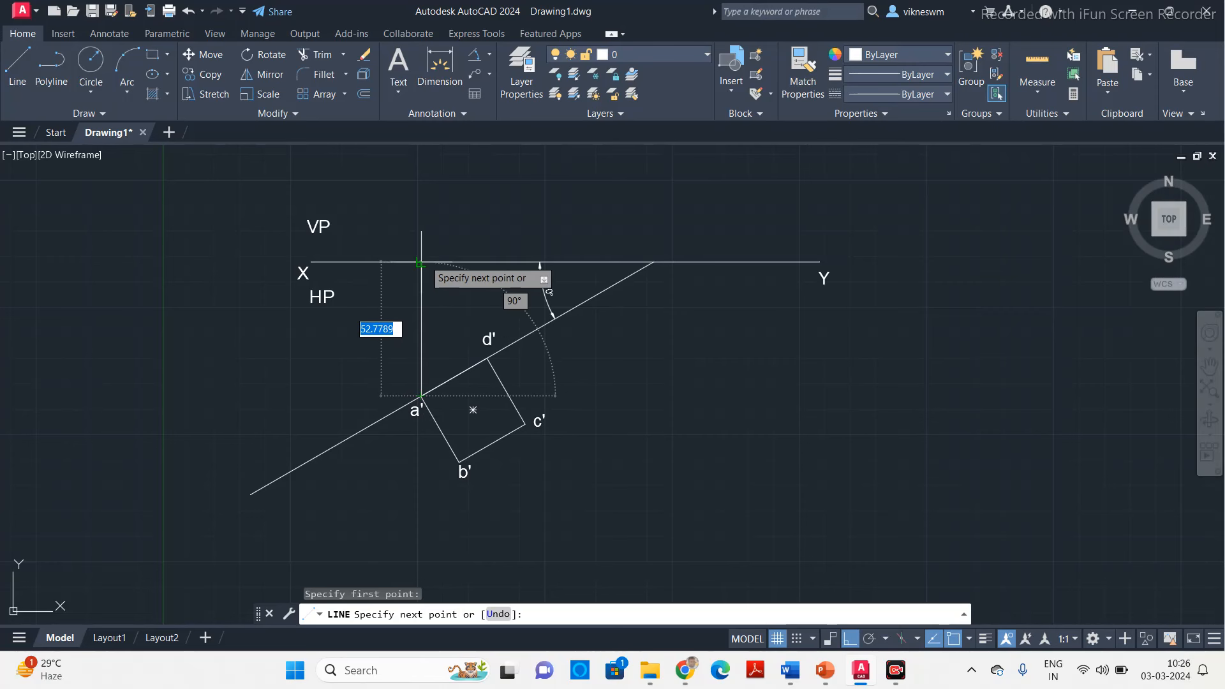
left_click(421, 262)
key("Return")
key("Return")
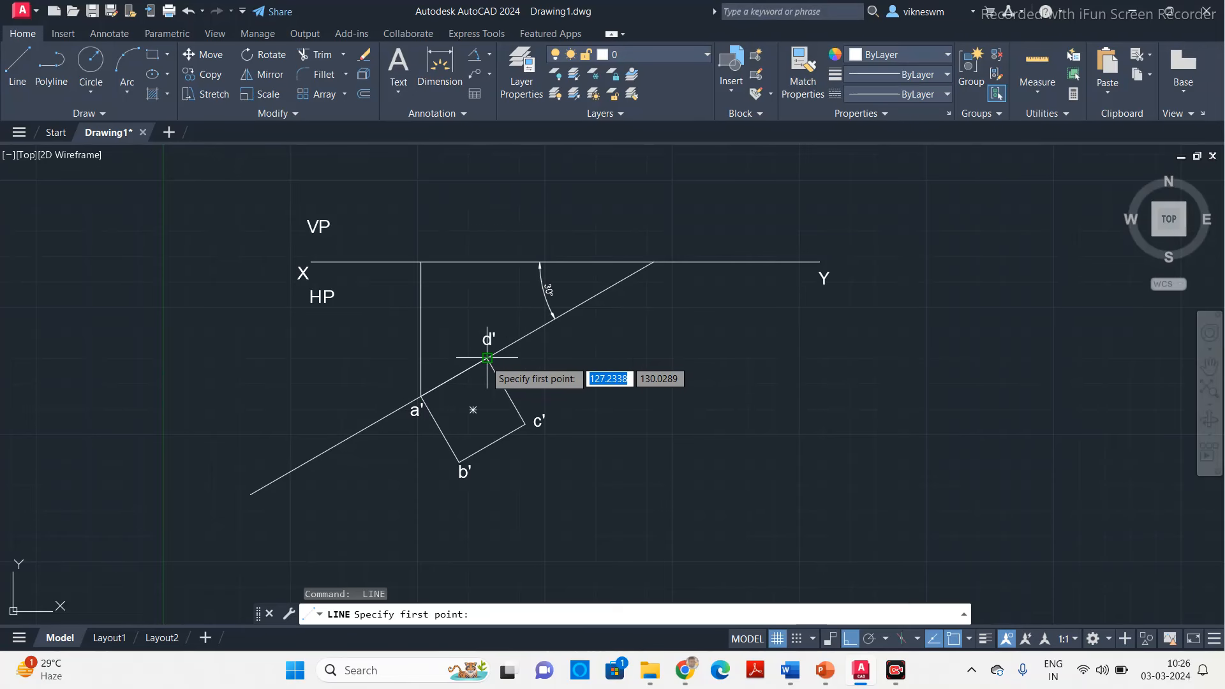
left_click(487, 359)
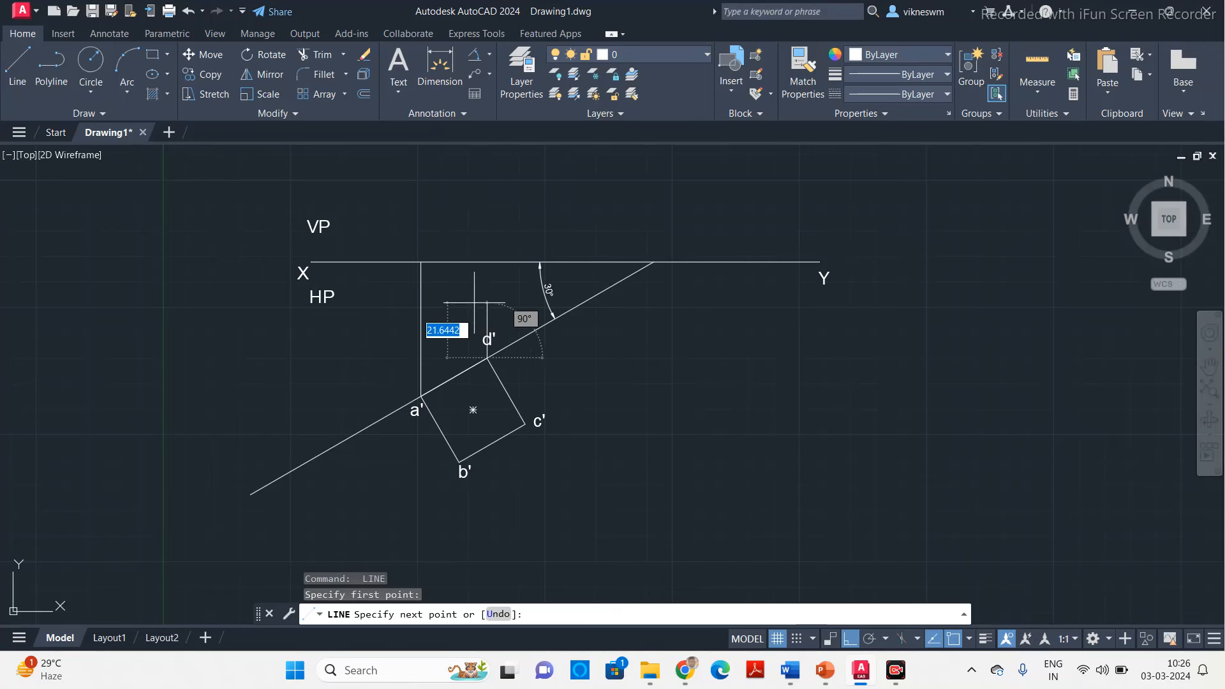
left_click(488, 261)
key("Return")
Step: Draw vertical projector lines from corners b' and c' of the square up to the XY line
key("Return")
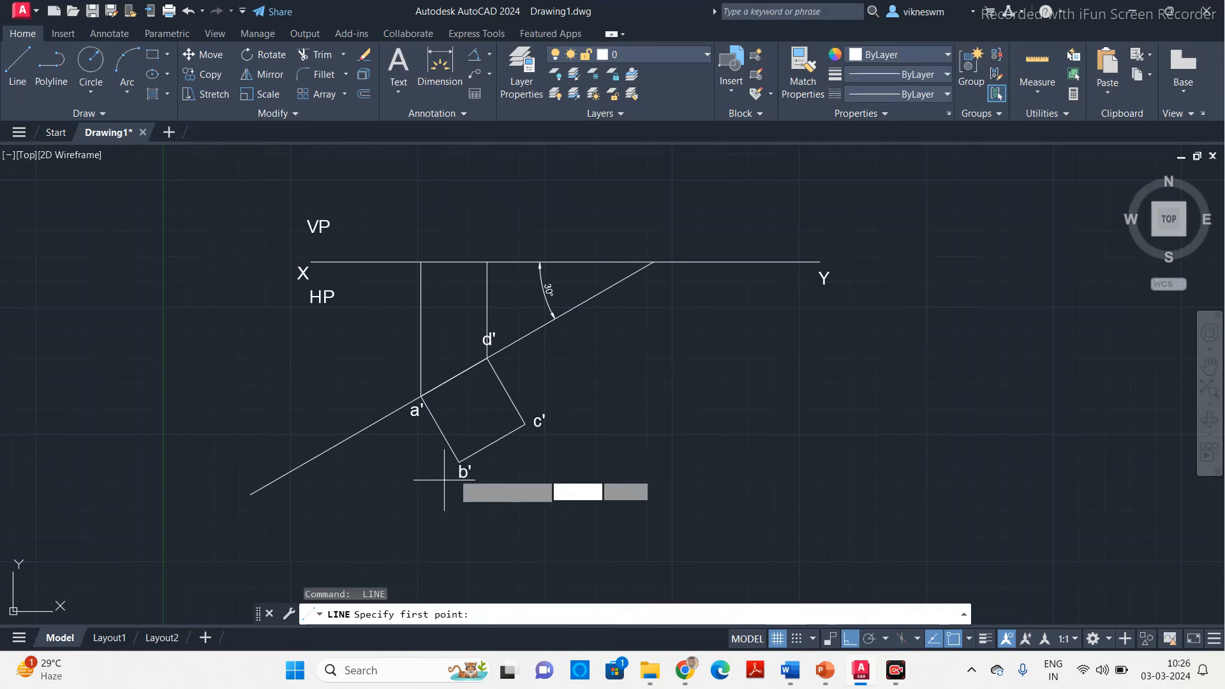
left_click(459, 462)
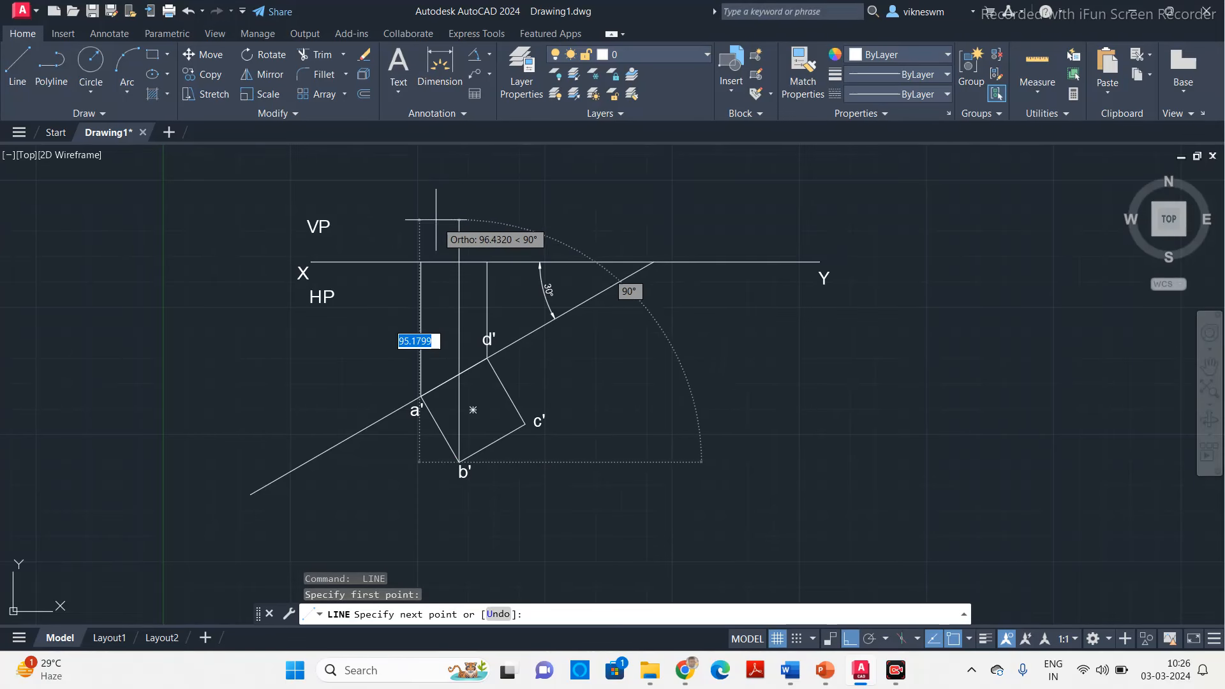
left_click(459, 261)
key("Return")
key("Return")
left_click(525, 424)
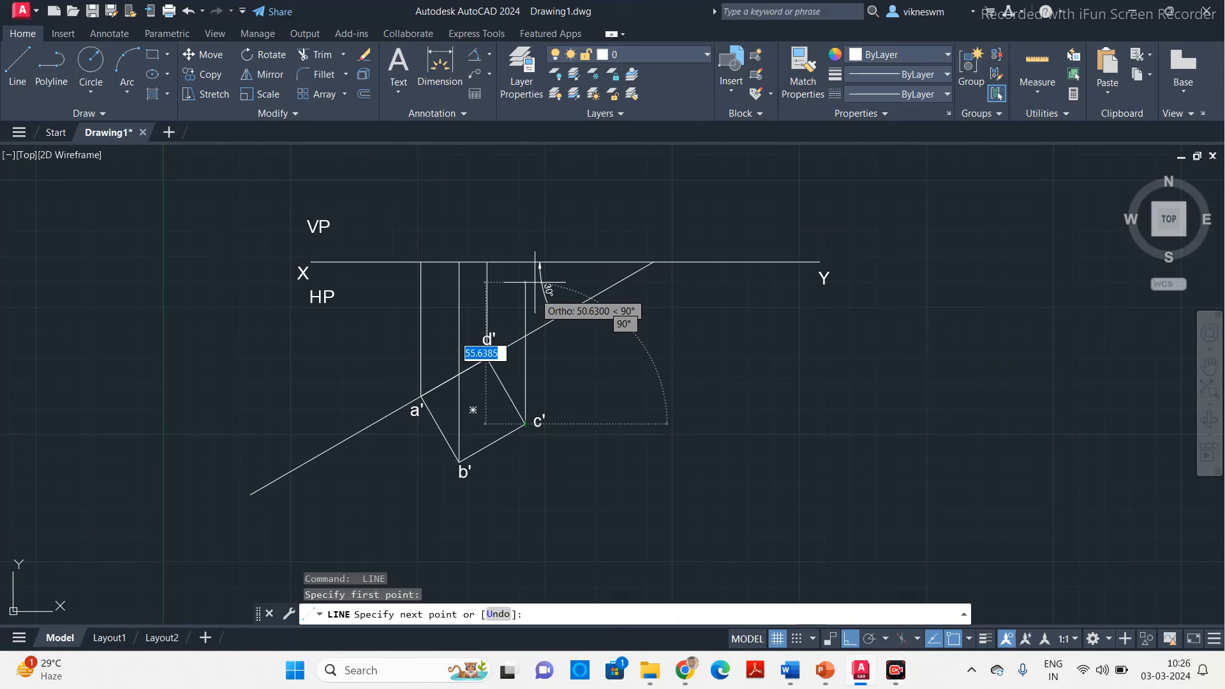
left_click(525, 261)
scroll(695, 342, "down", 4)
scroll(670, 383, "up", 4)
middle_click_drag(568, 383, 562, 402)
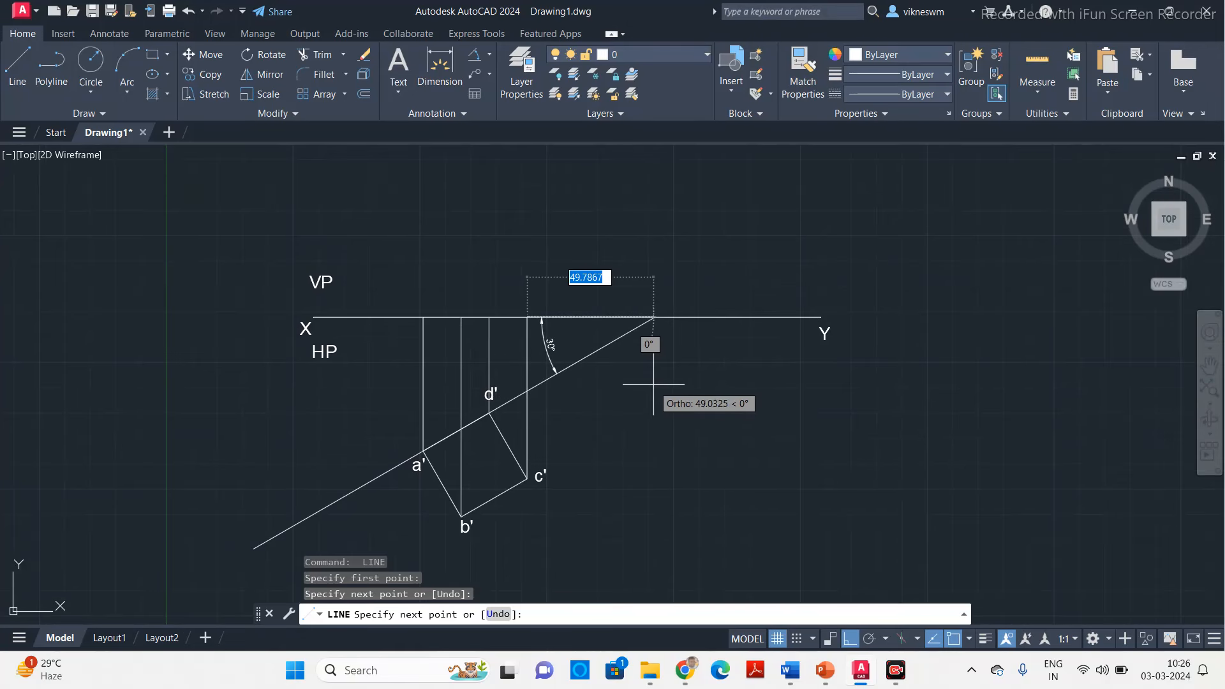
key("Escape")
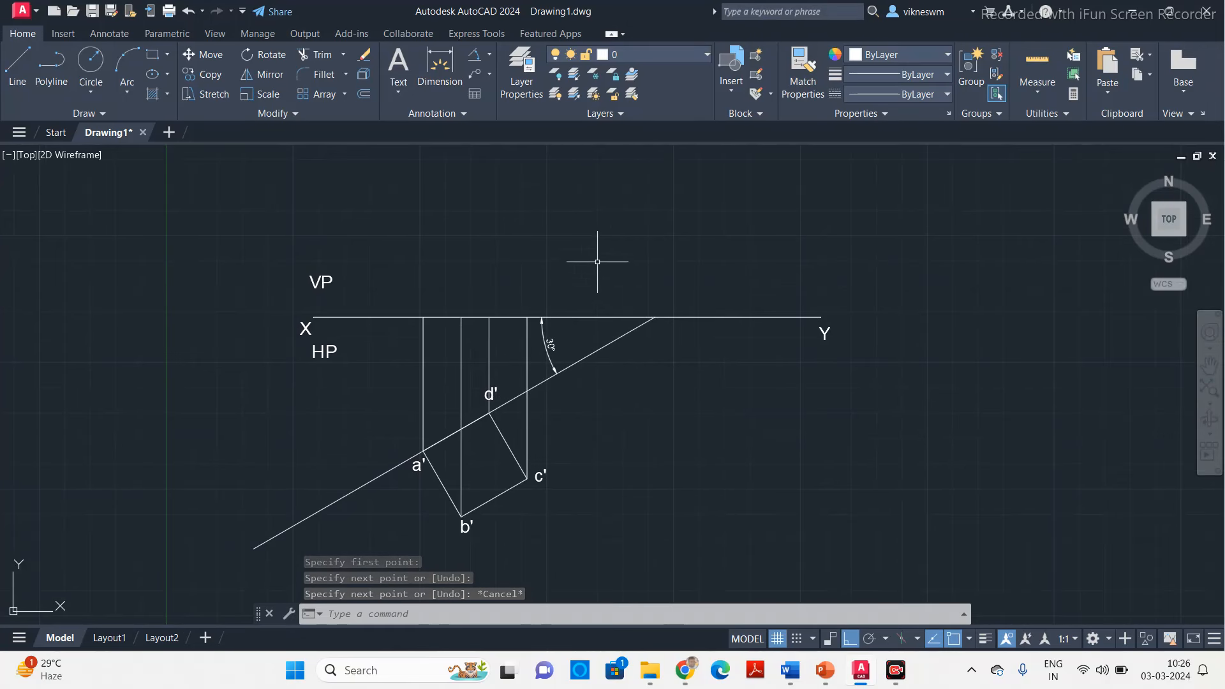
Step: Draw a 60 mm vertical line upward from the point where the a' projector meets the XY line
mouse_move(536, 206)
middle_mouse_down()
mouse_move(490, 243)
mouse_move(496, 262)
middle_mouse_up()
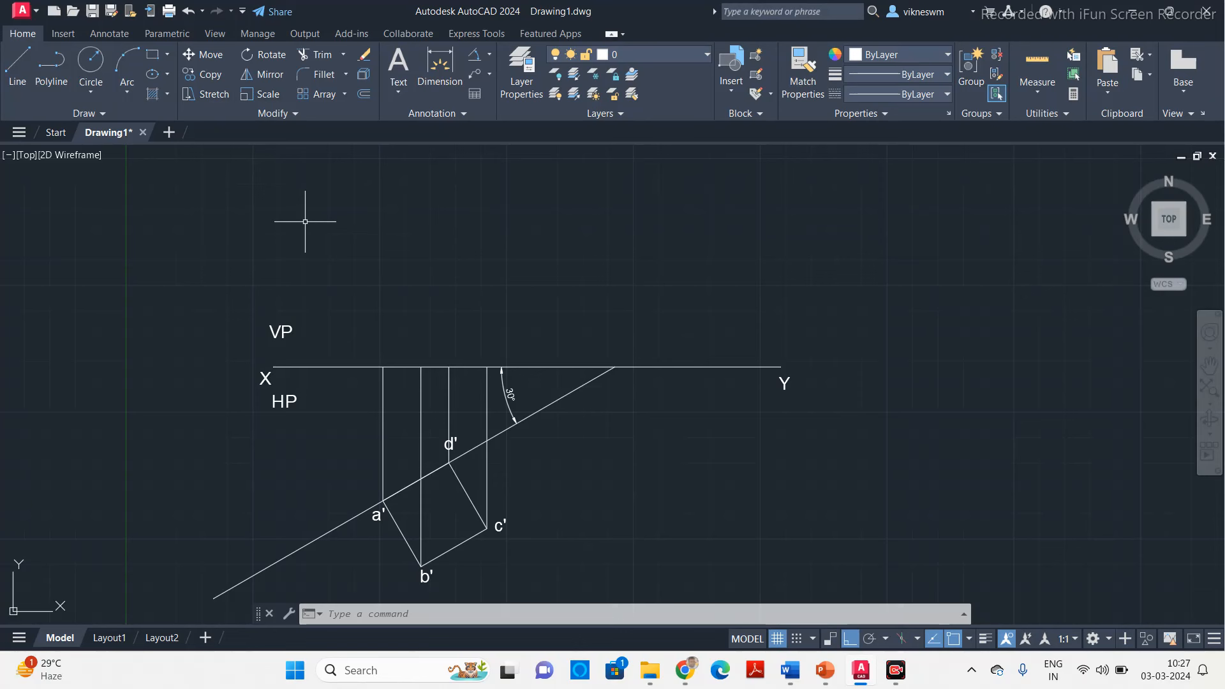
left_click(17, 69)
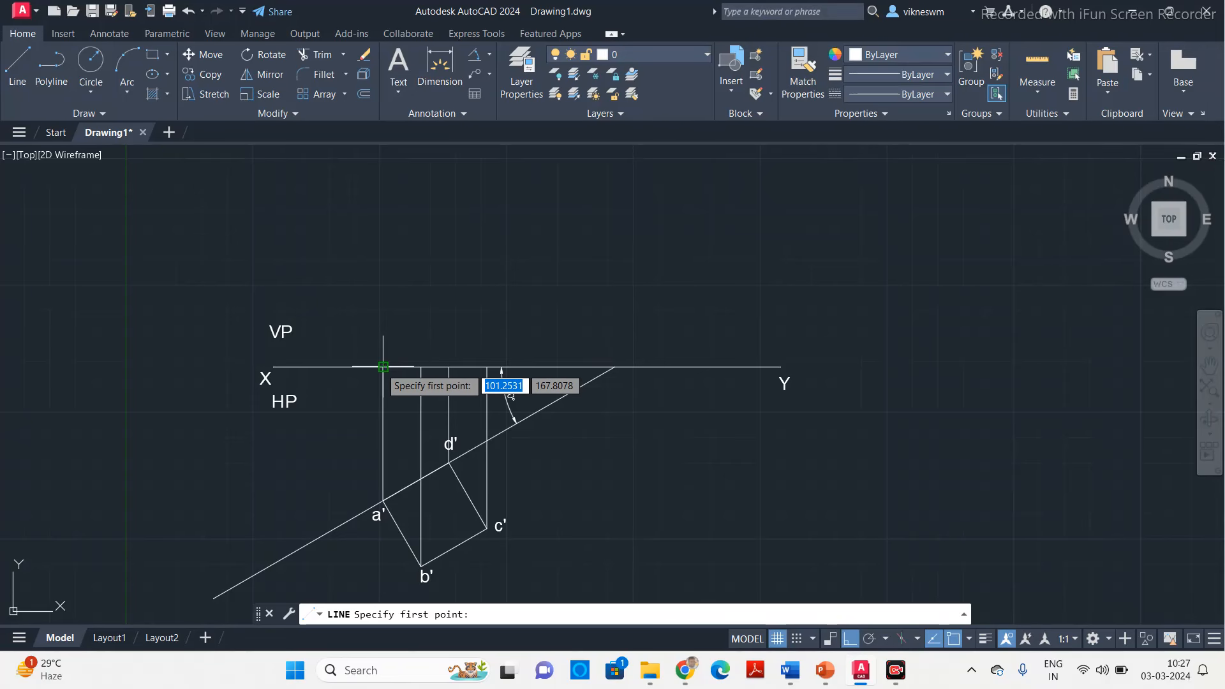
left_click(383, 366)
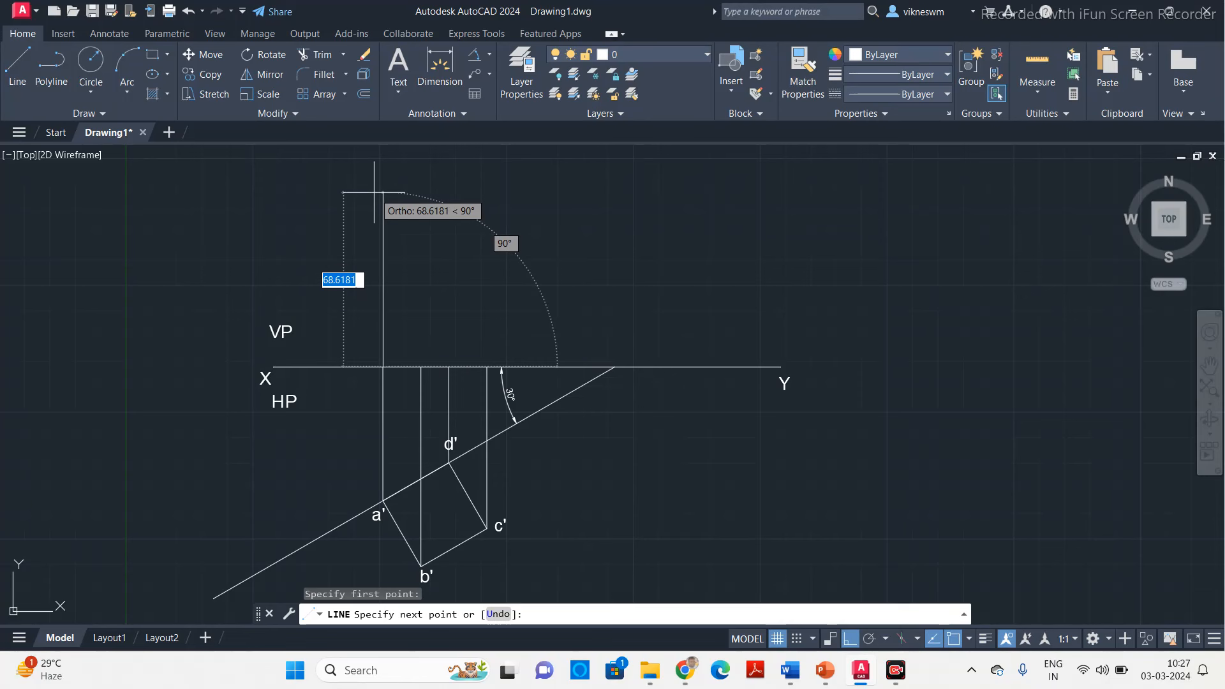
type("60")
key("Return")
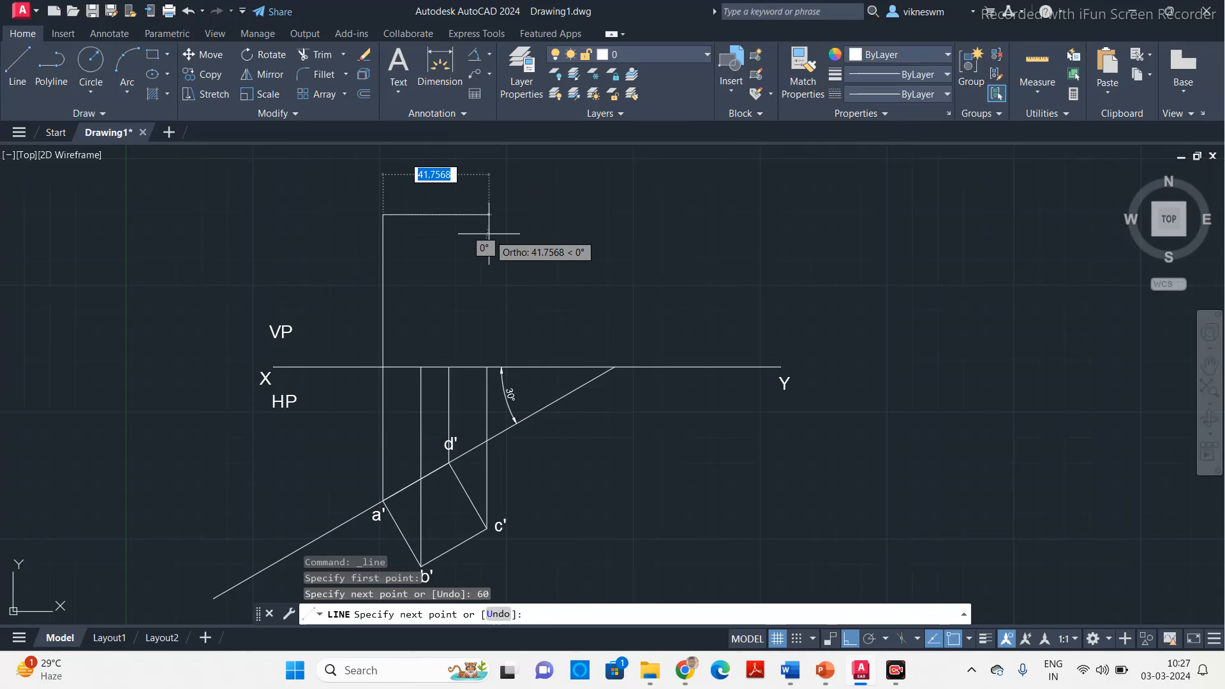
key("Escape")
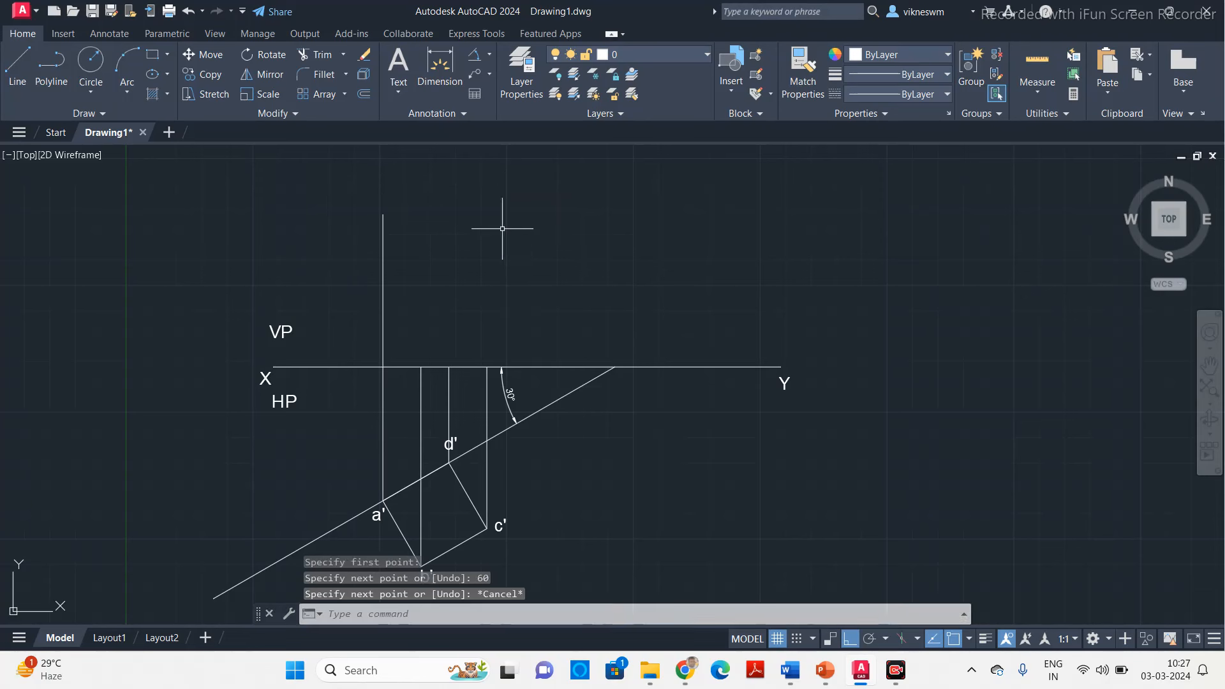
Step: Draw a 60 mm vertical line upward from the point where the b' projector meets the XY line
left_click(17, 67)
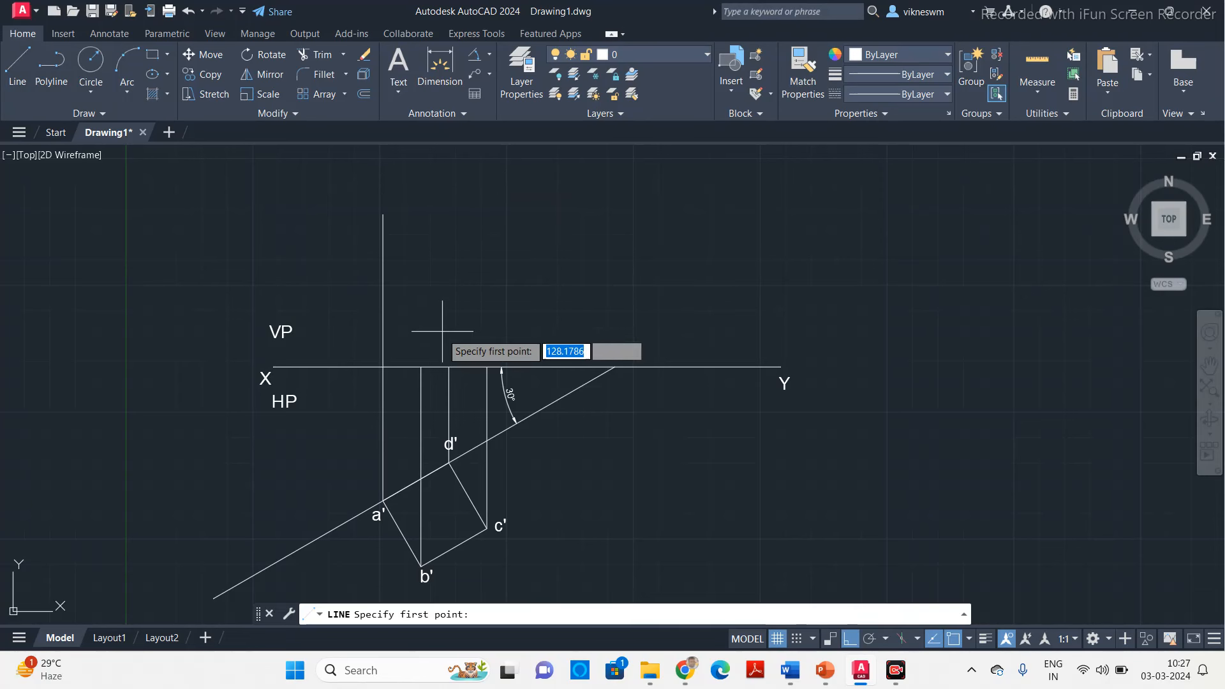
left_click(421, 367)
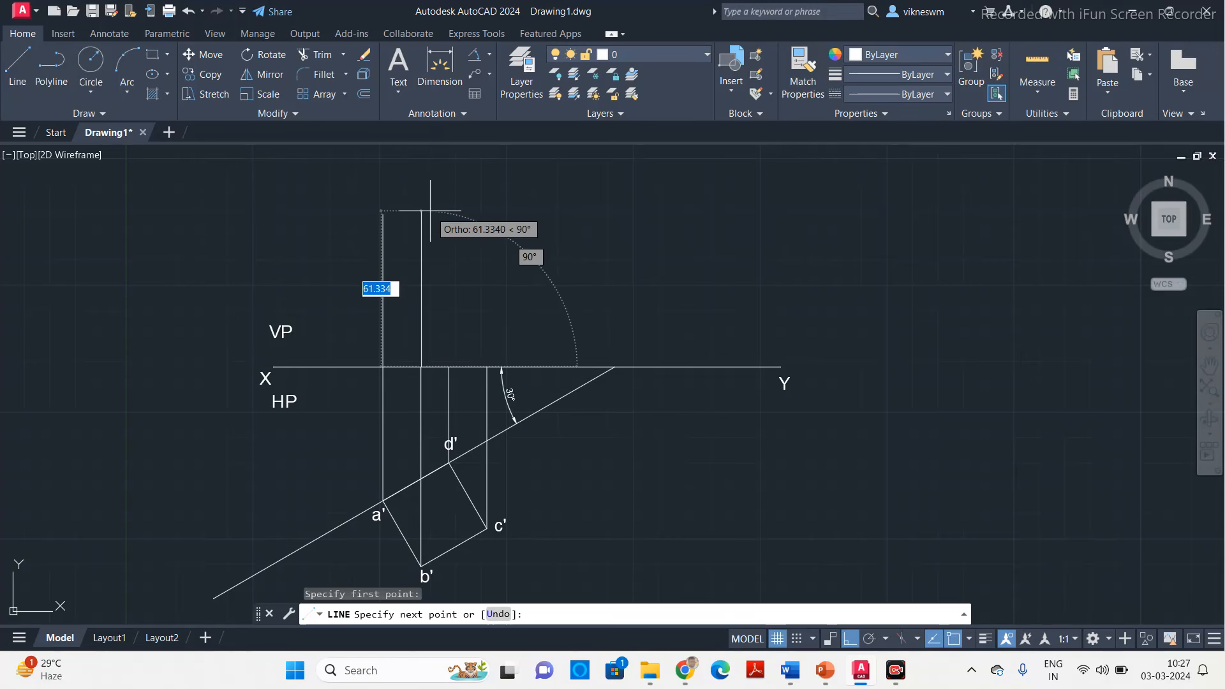
type("60")
key("Return")
key("Return")
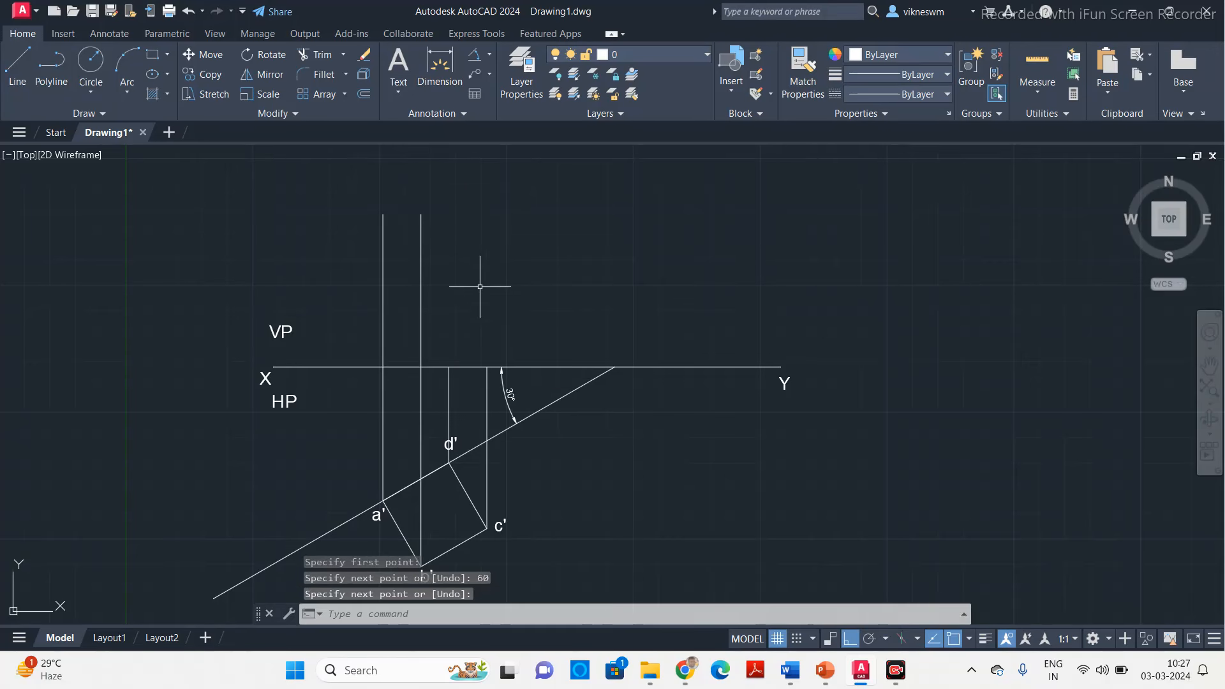
Step: Draw a 60 mm vertical line upward from the point where the d' projector meets the XY line
key("Return")
left_click(448, 367)
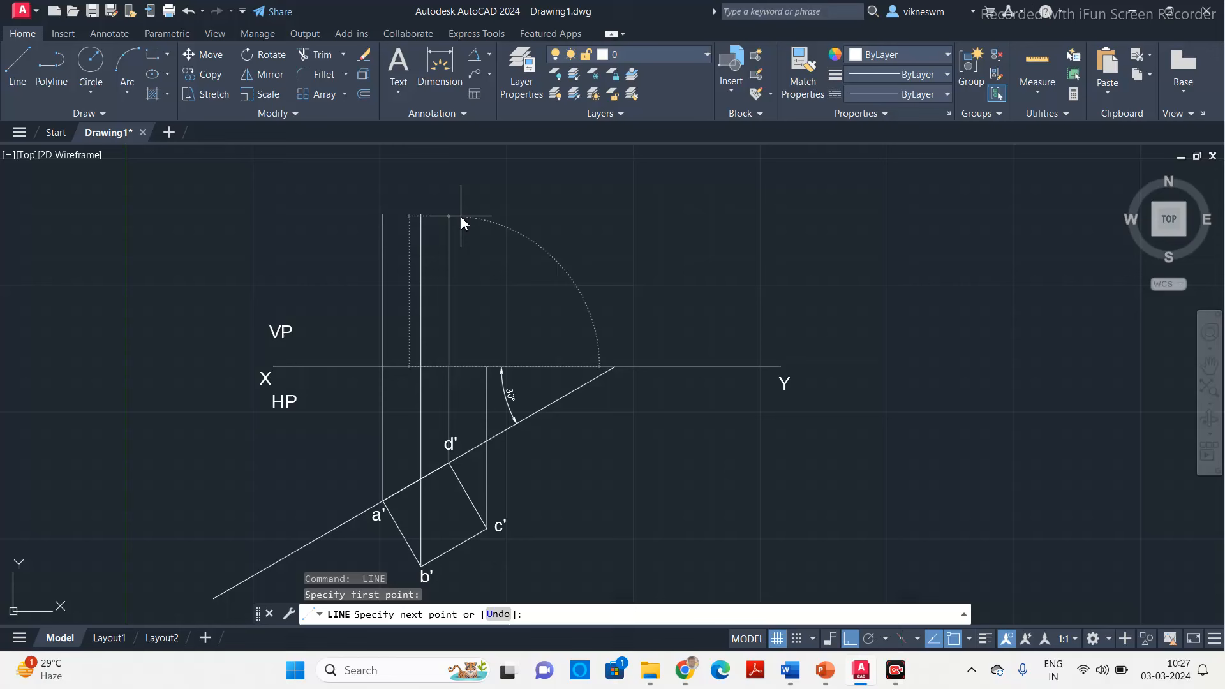
type("60")
key("Return")
key("Return")
Step: Draw a 60 mm vertical line upward from the point where the c' projector meets the XY line
key("Return")
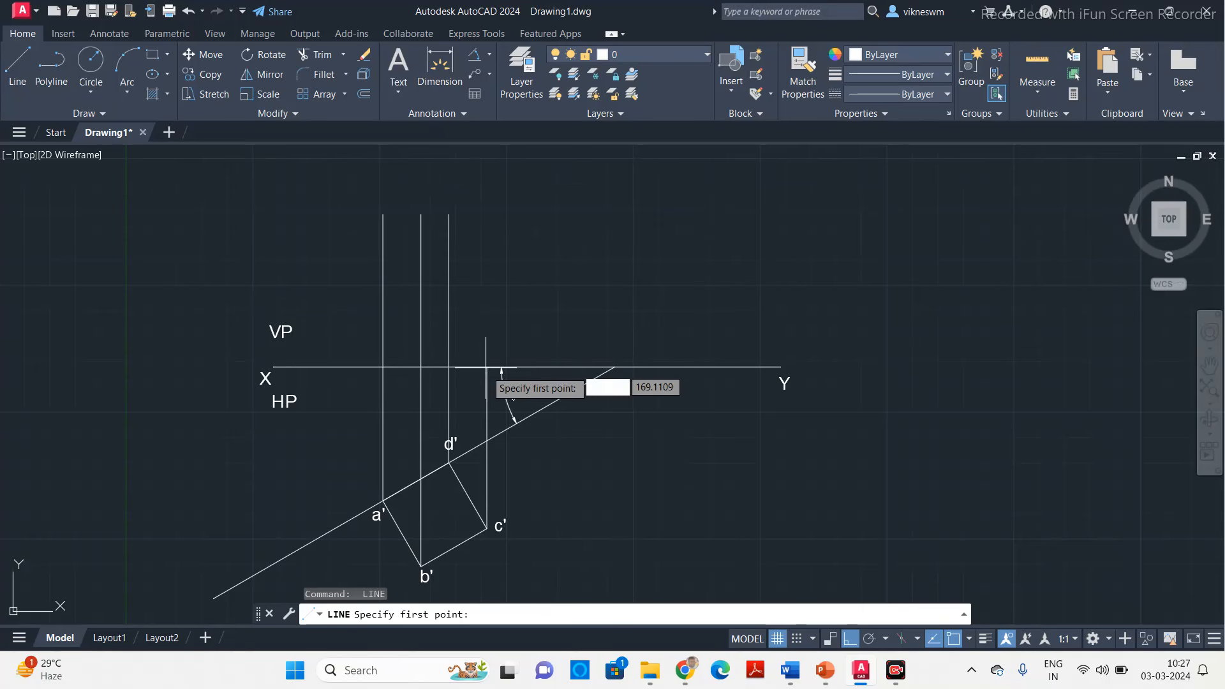
left_click(486, 366)
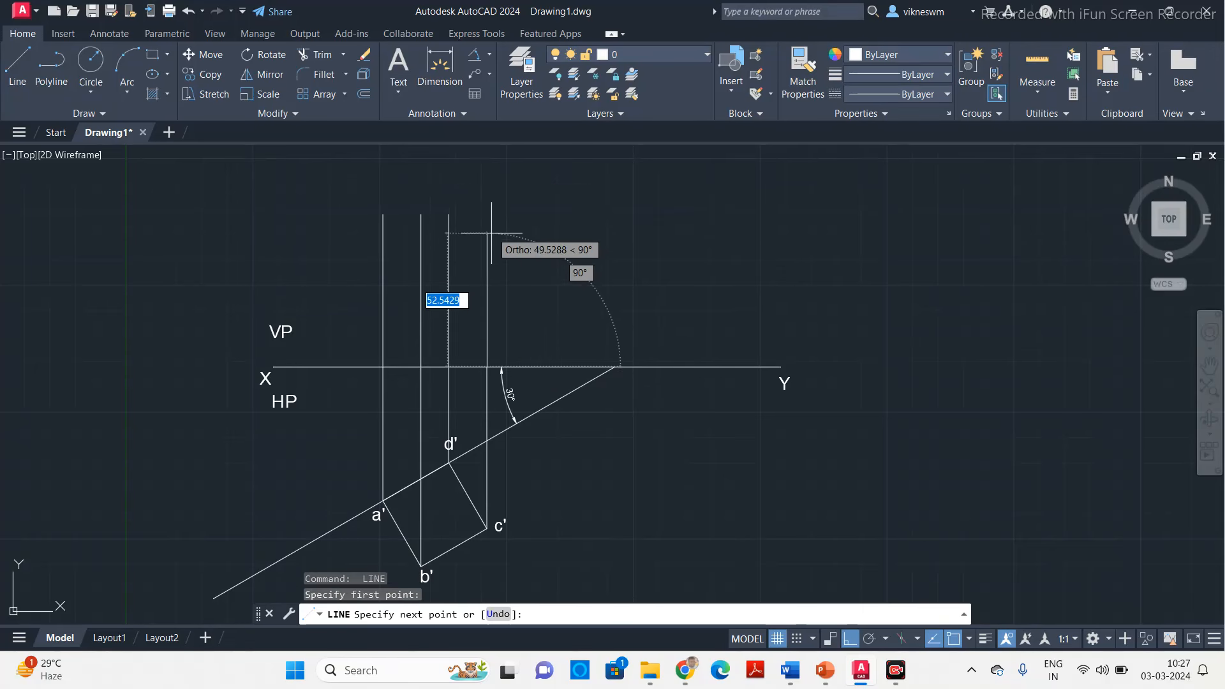
type("60")
key("Return")
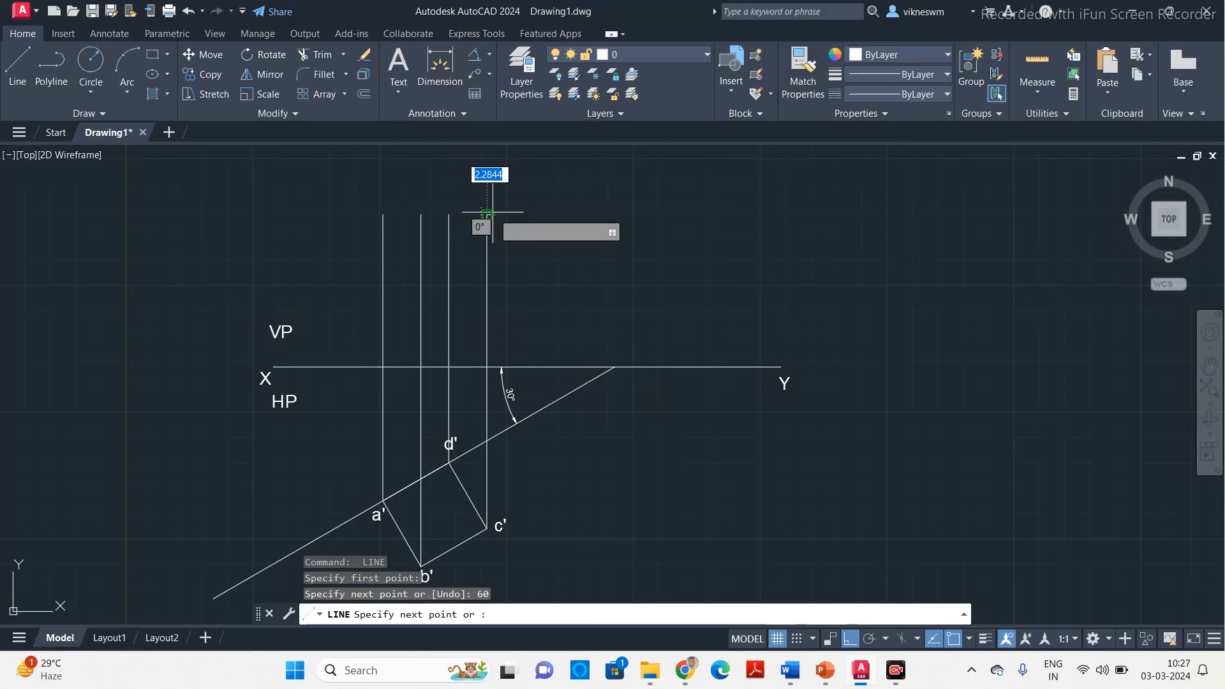
key("Escape")
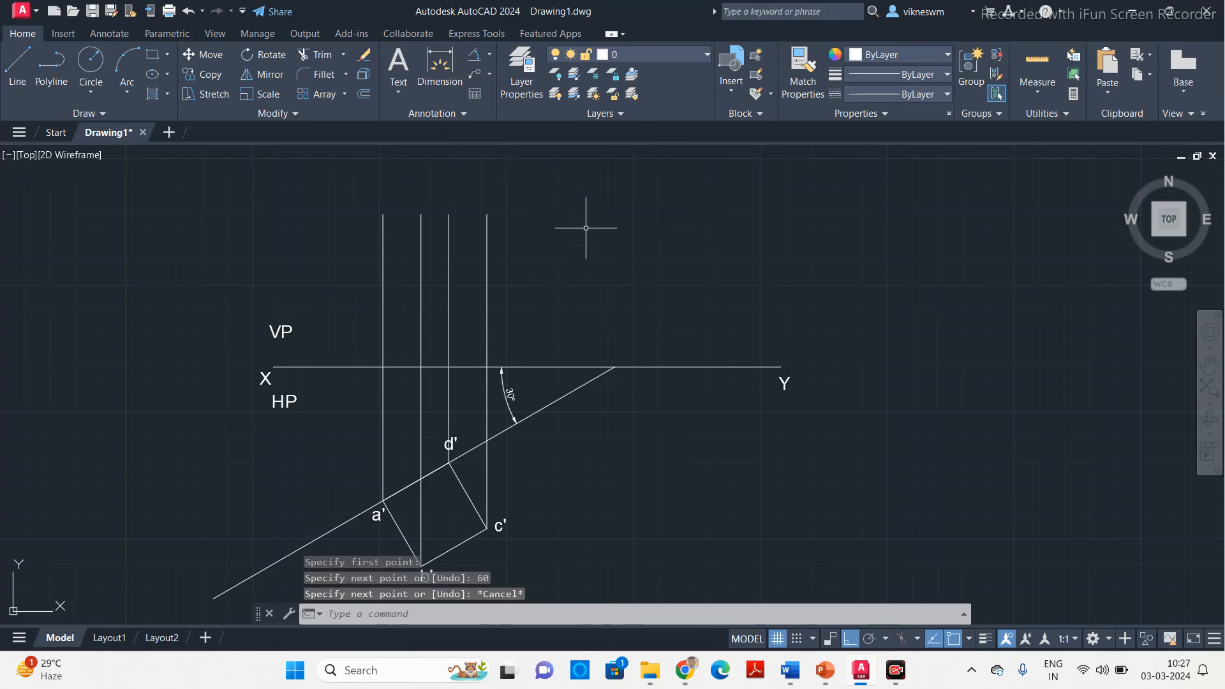
Step: Close the front view with a horizontal line joining the upper ends of the a' and c' vertical edges
left_click(25, 85)
left_click(383, 215)
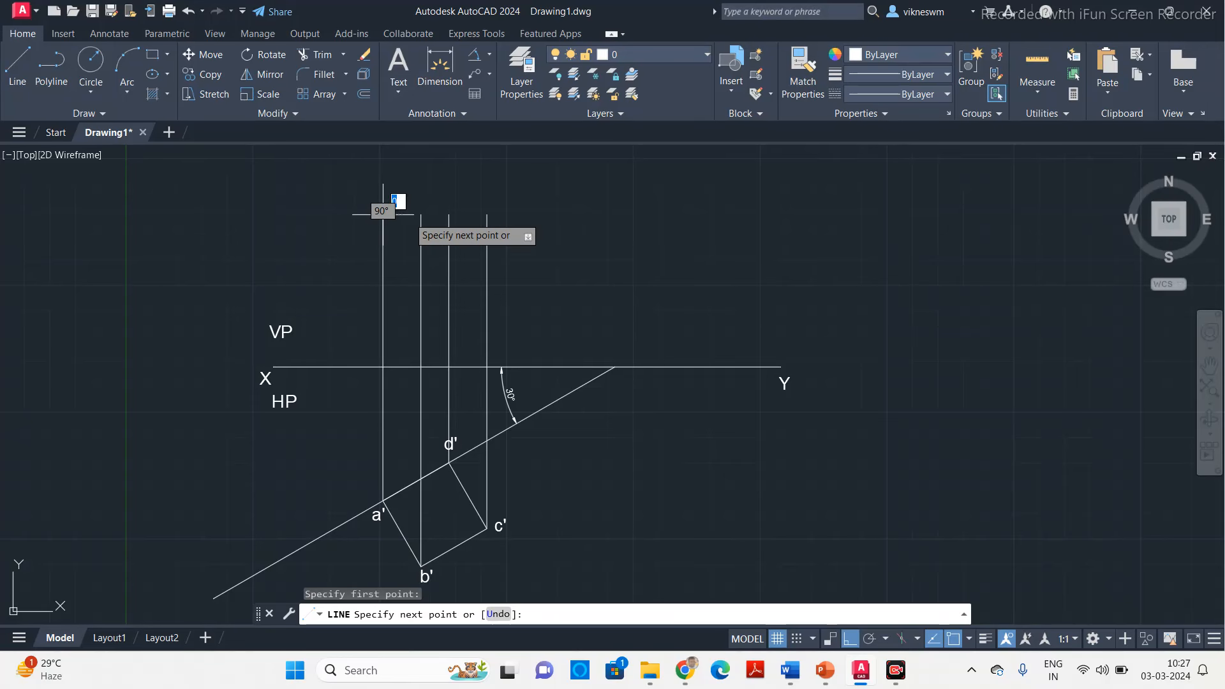
left_click(487, 215)
key("Escape")
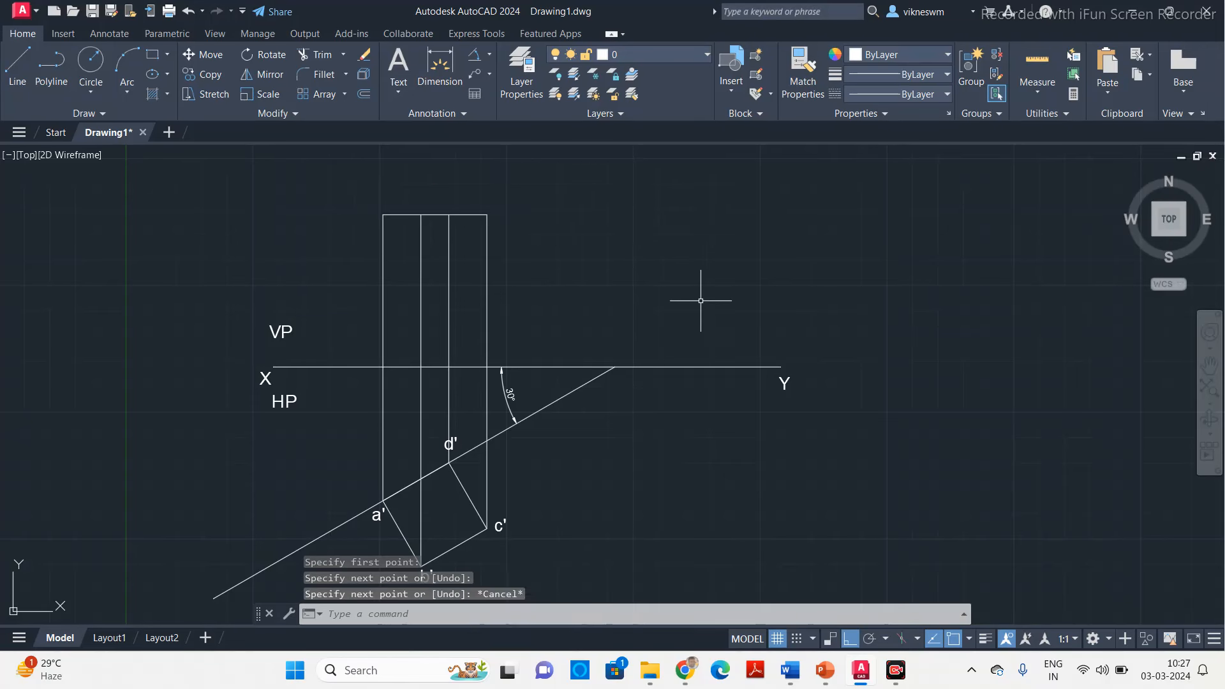
Step: Load the ACAD_ISO02W100, CENTER, CENTER2 and CENTERX2 linetypes from acadiso.lin into the drawing
middle_click_drag(635, 290, 615, 261)
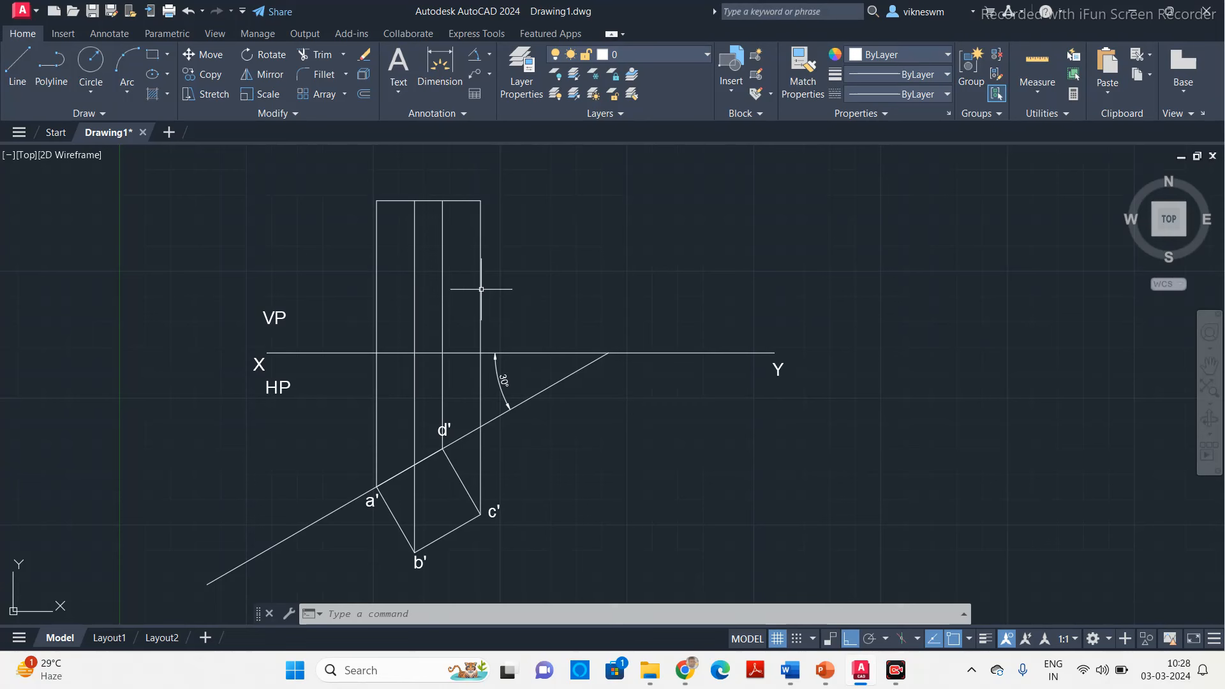
middle_click_drag(513, 469, 515, 433)
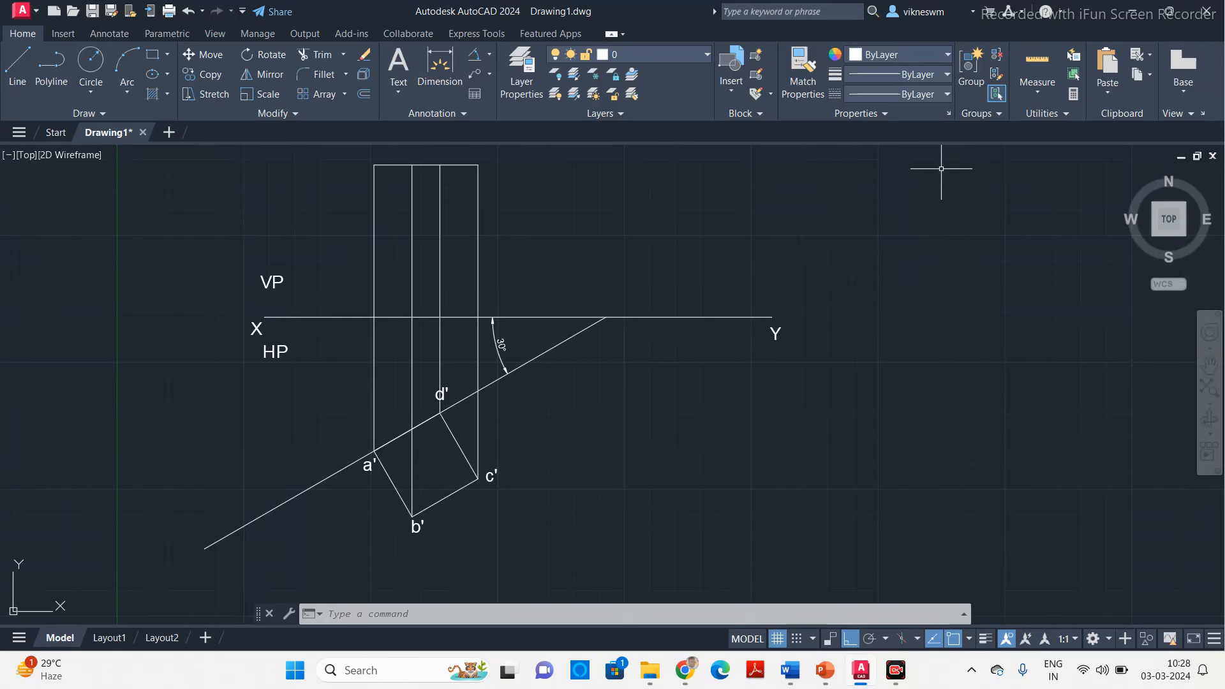
left_click(943, 94)
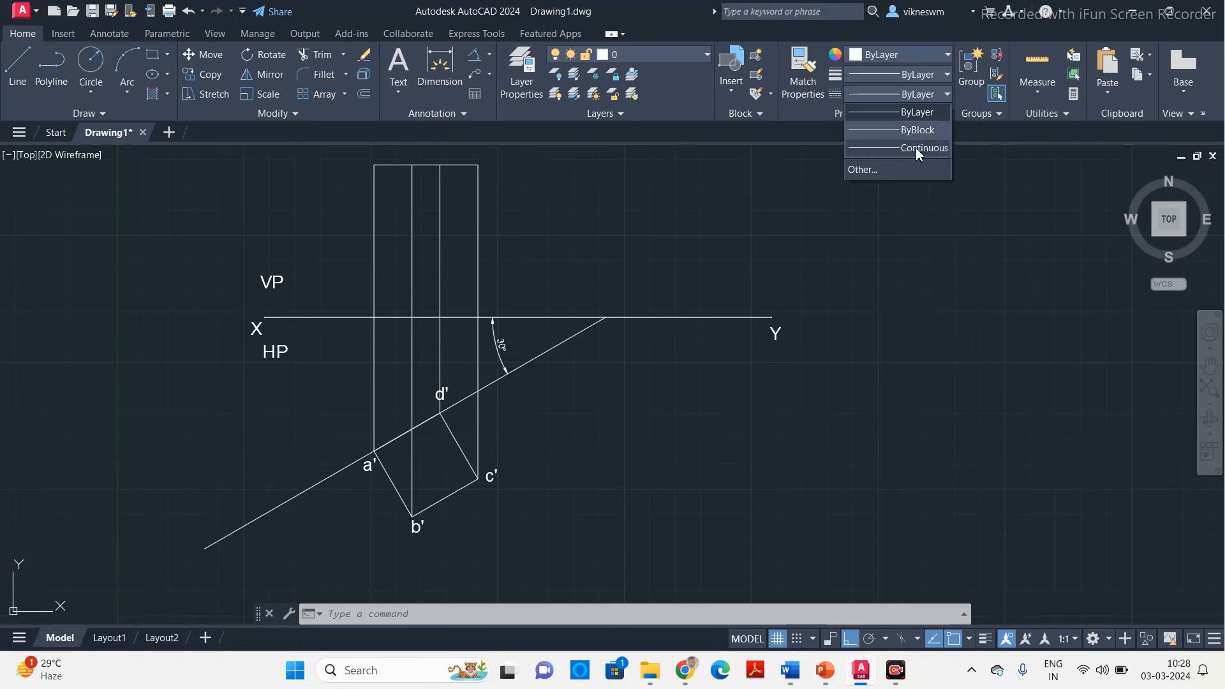
left_click(881, 173)
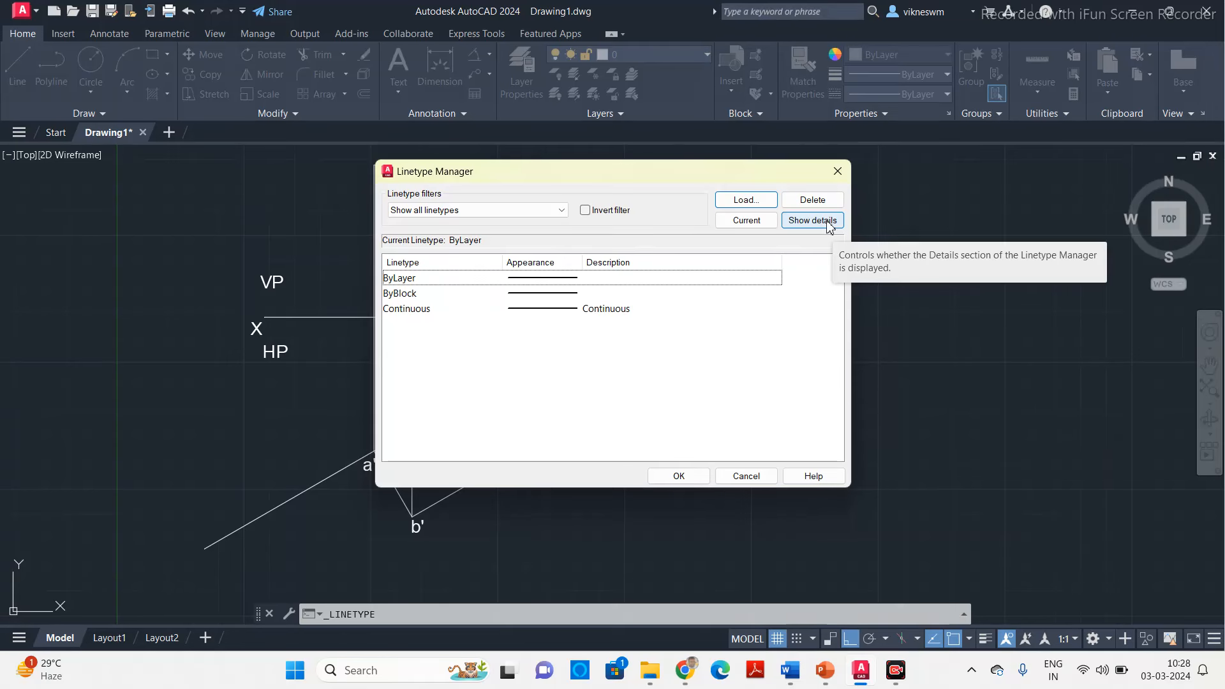
left_click(748, 200)
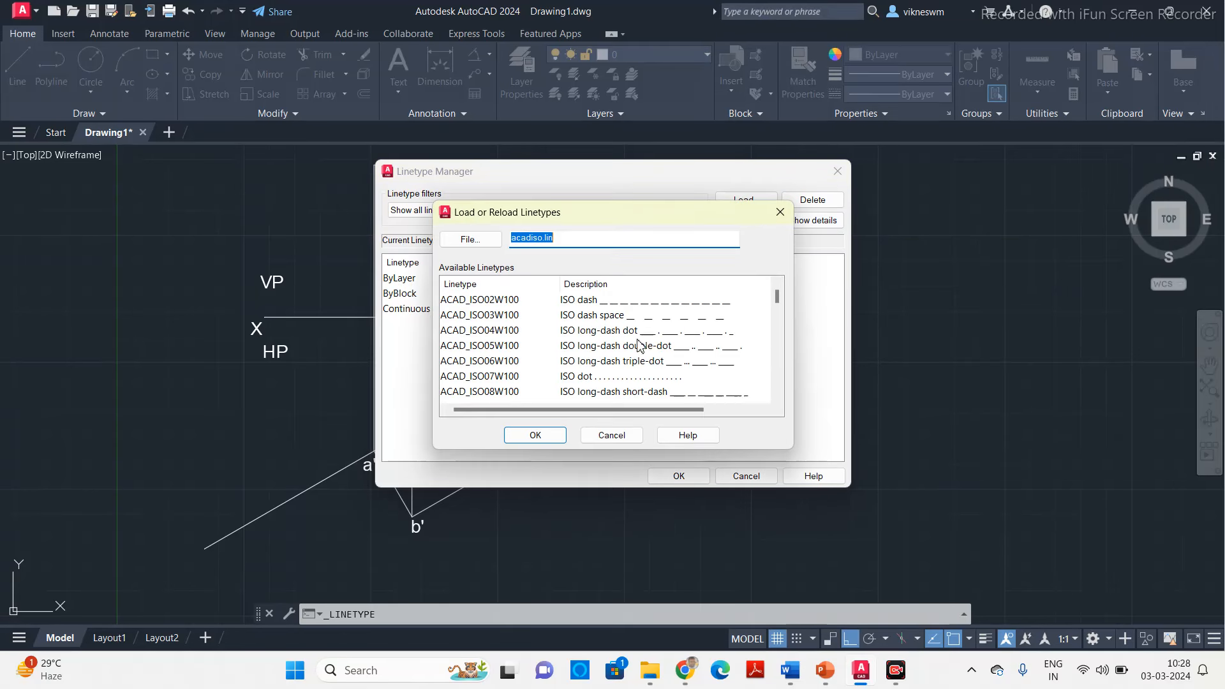
left_click(569, 304)
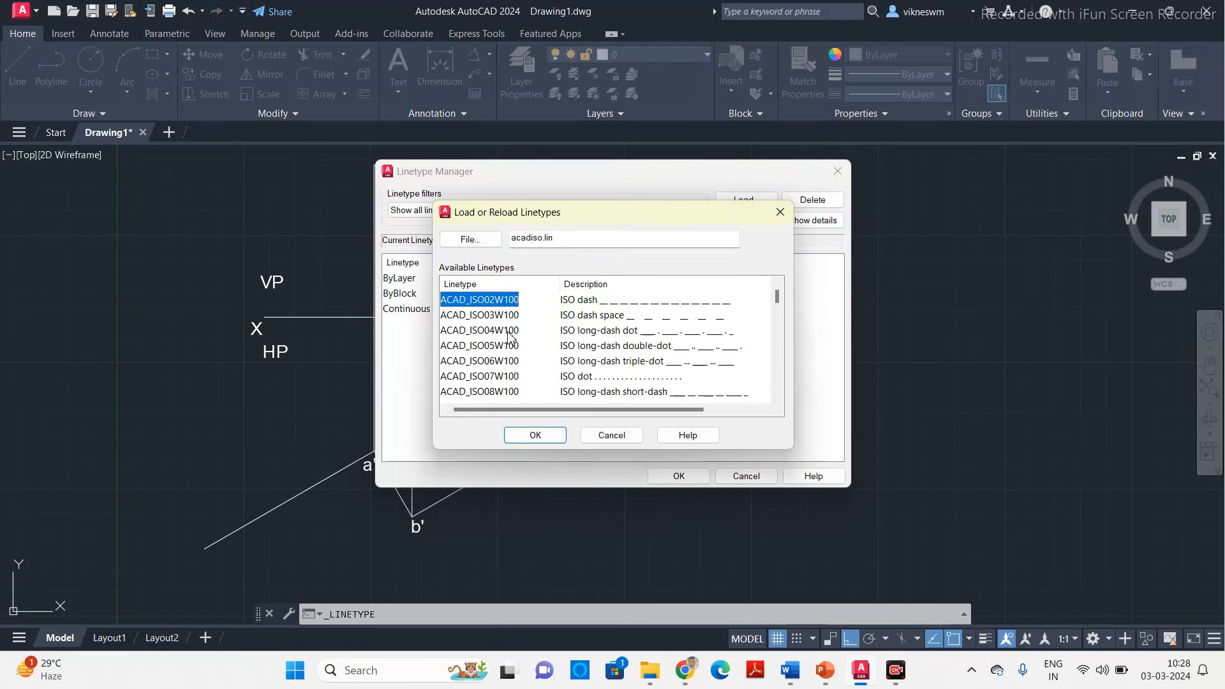
scroll(501, 344, "down", 4)
scroll(501, 345, "down", 1)
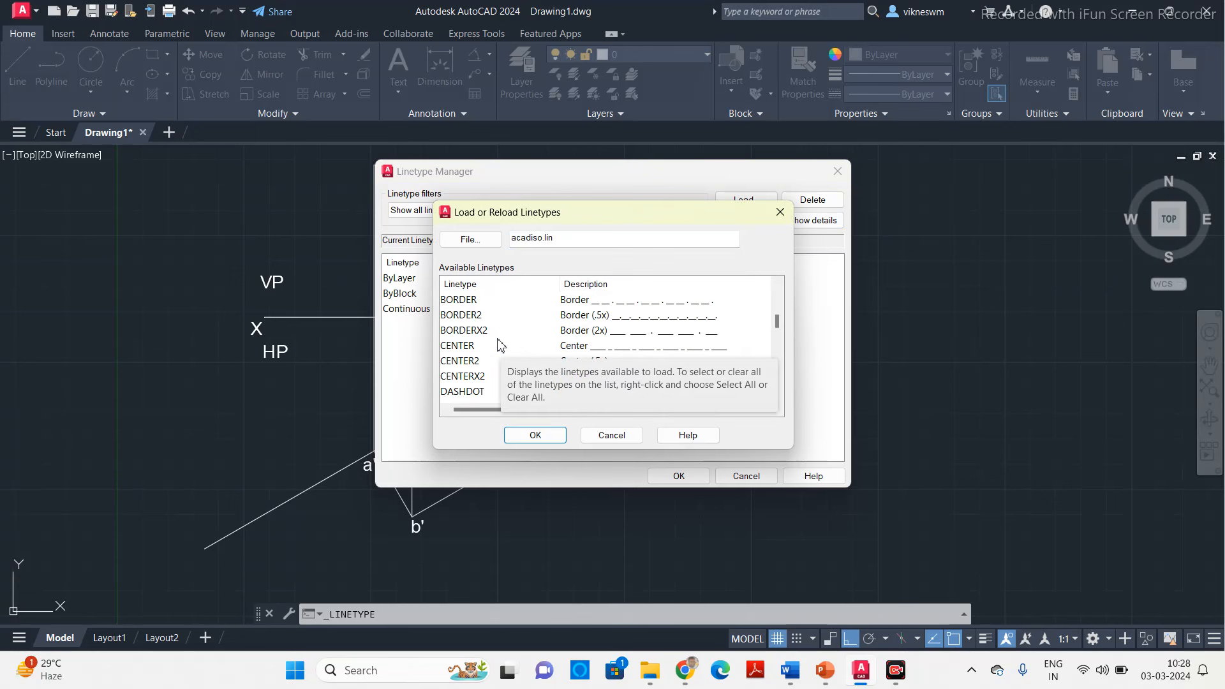
scroll(535, 331, "down", 1)
scroll(532, 336, "up", 1)
left_click(462, 348)
left_click(464, 361, "ctrl")
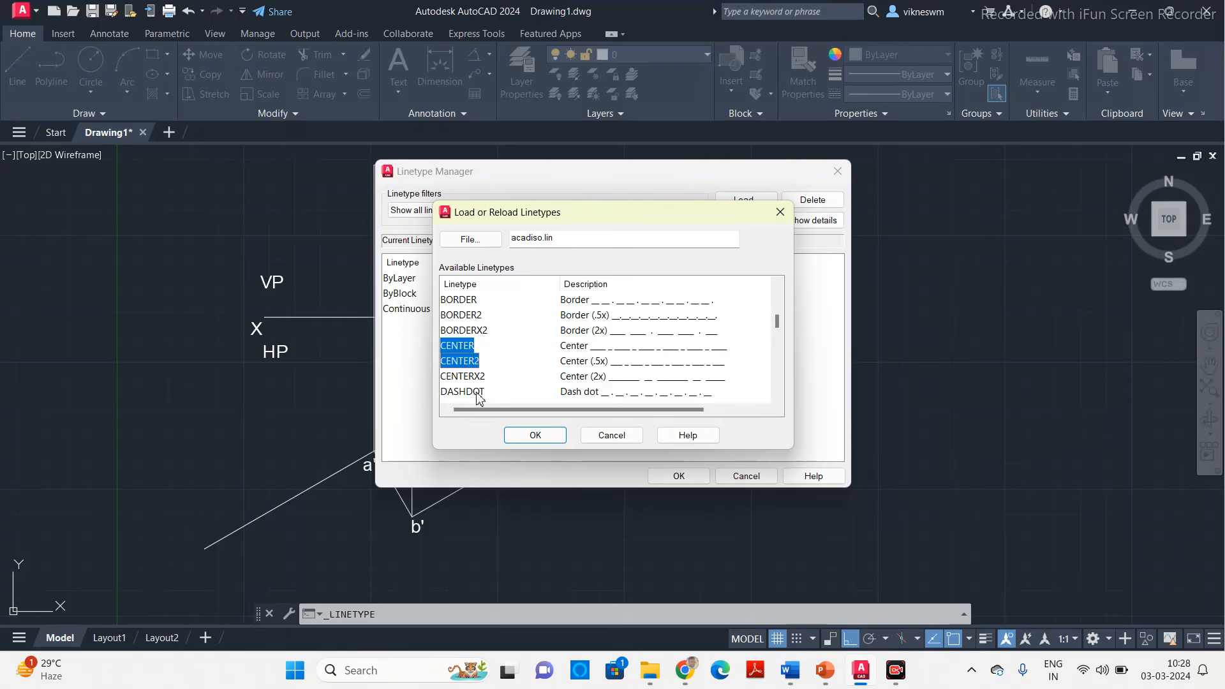
left_click(473, 376, "ctrl")
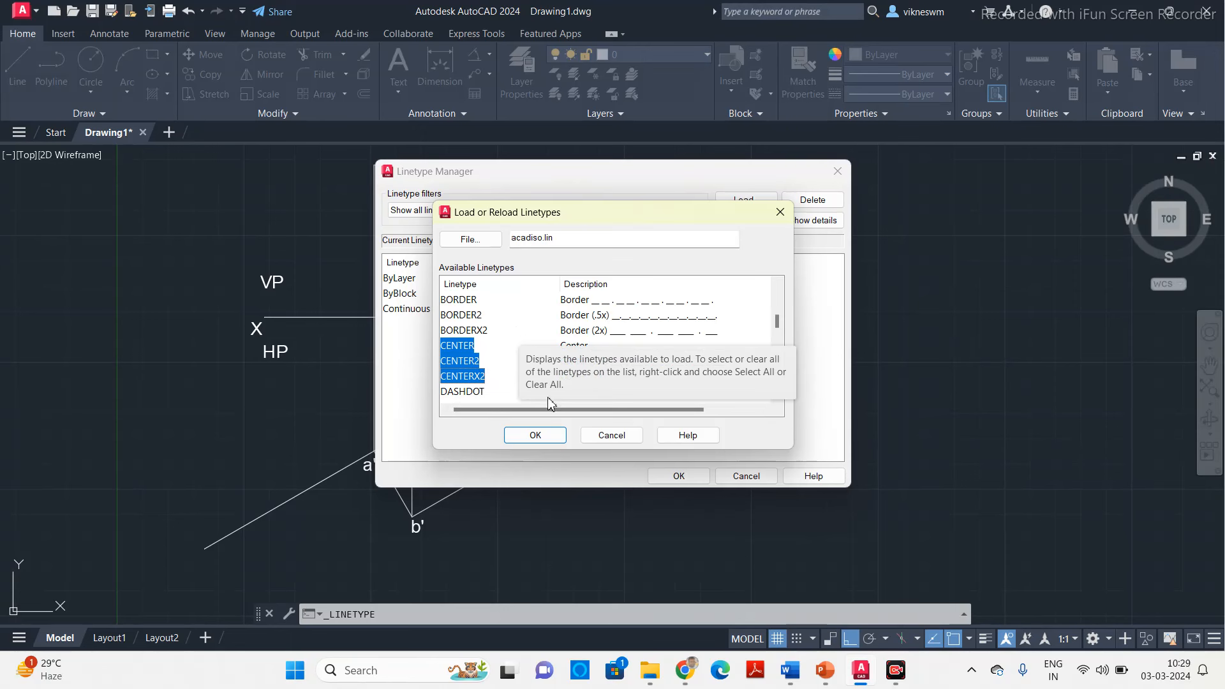
left_click(541, 437)
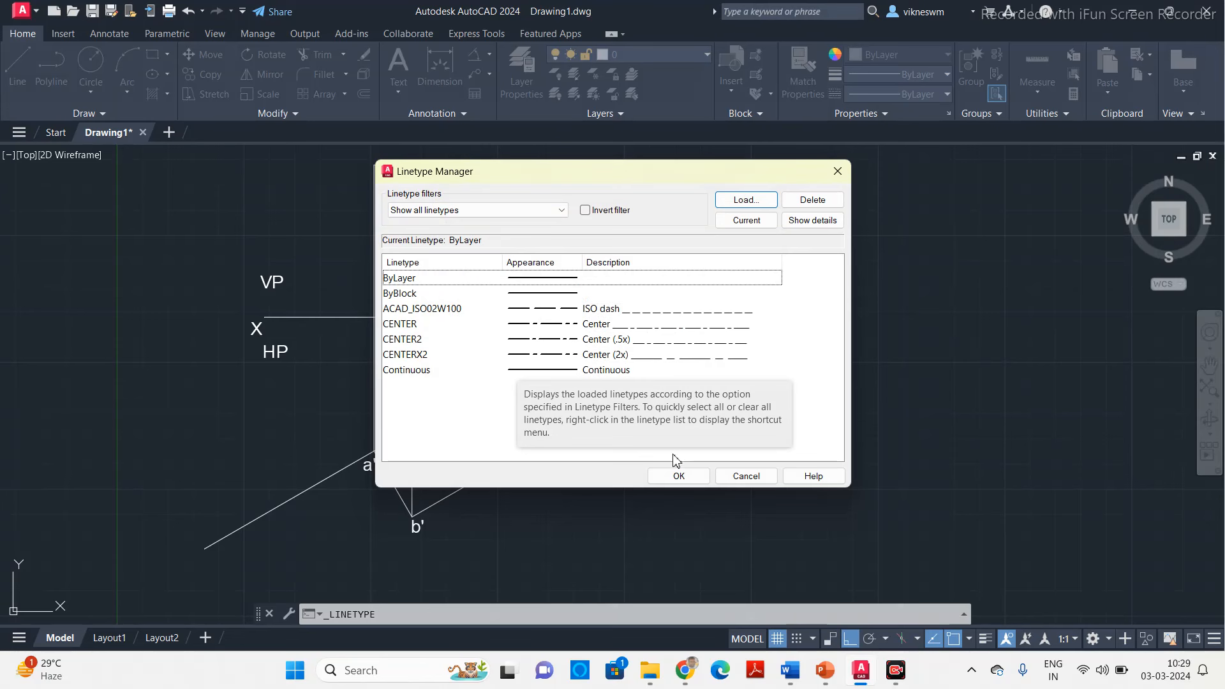
left_click(678, 475)
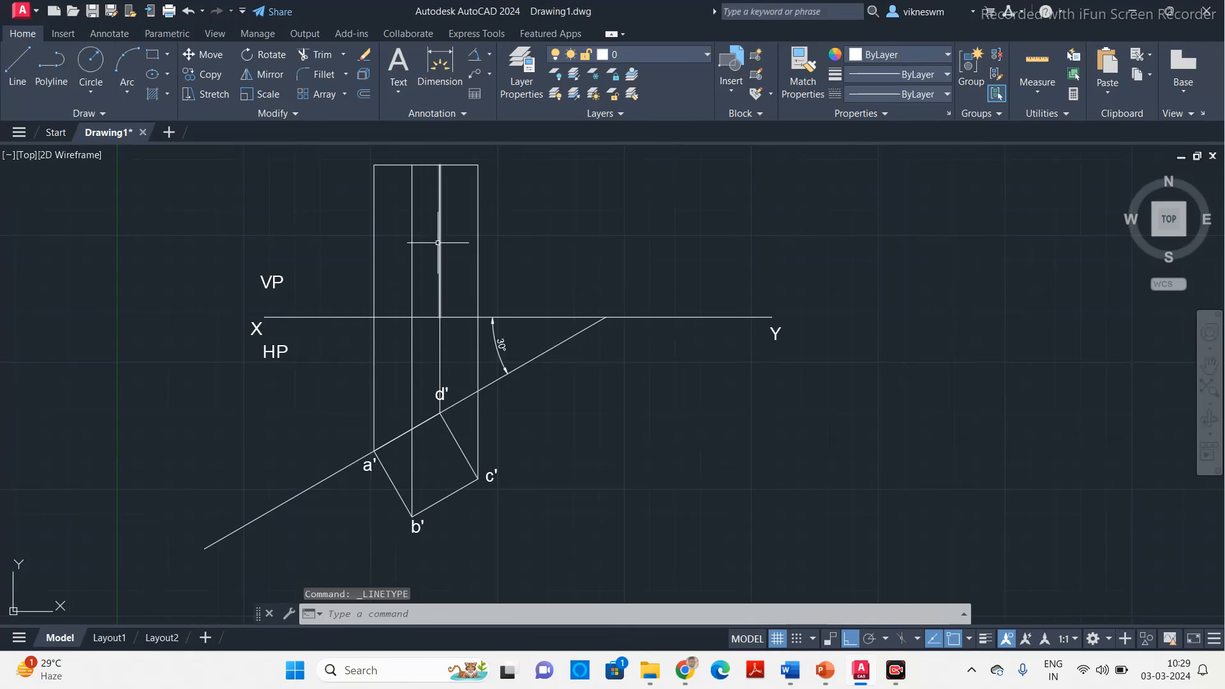
Step: Assign the ACAD_ISO02W100 dashed linetype to the front view's hidden vertical edge above d'
left_click(440, 240)
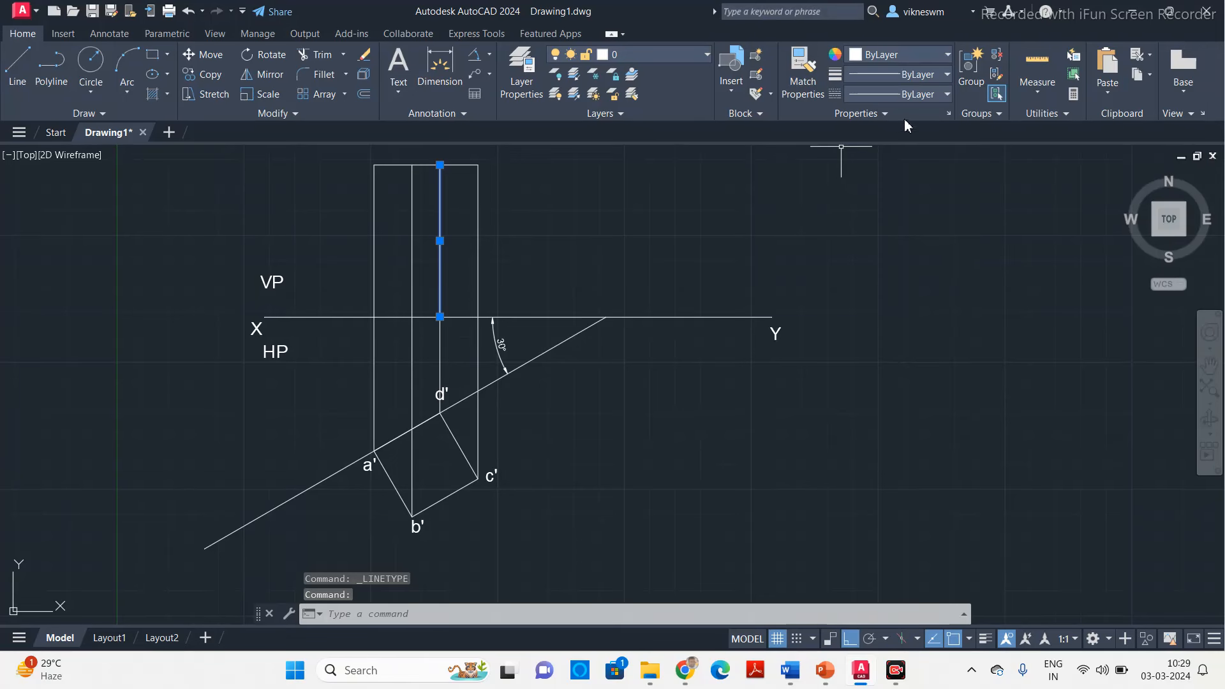
left_click(915, 96)
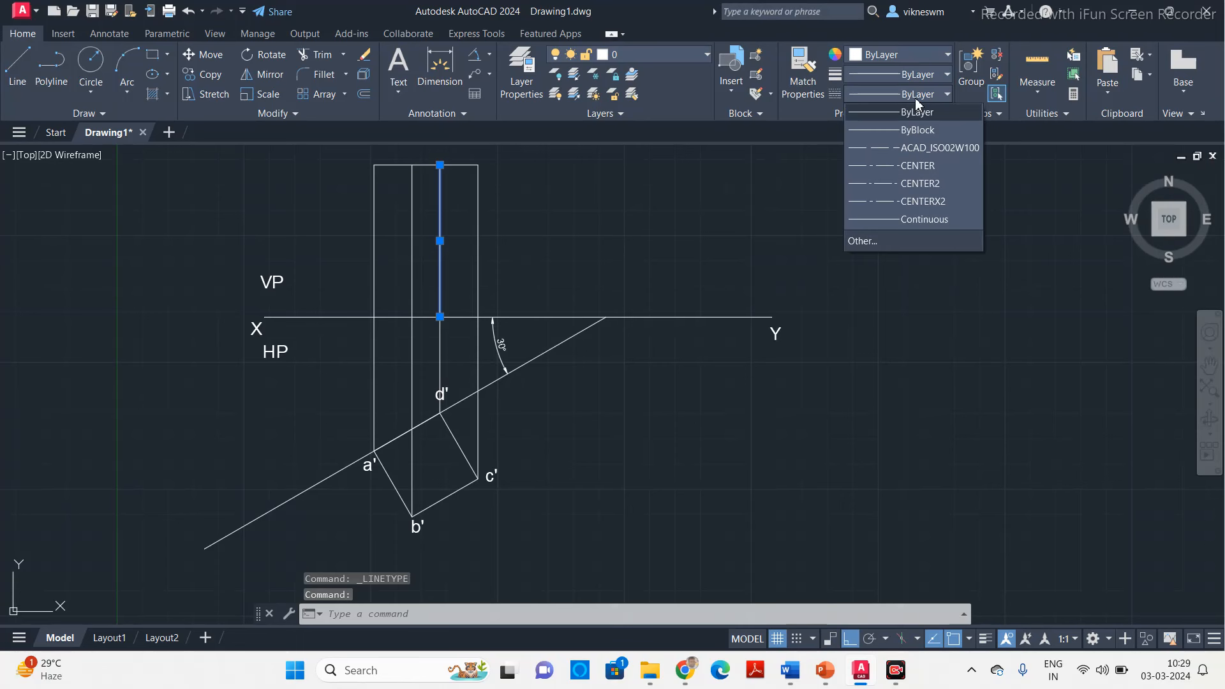
left_click(913, 147)
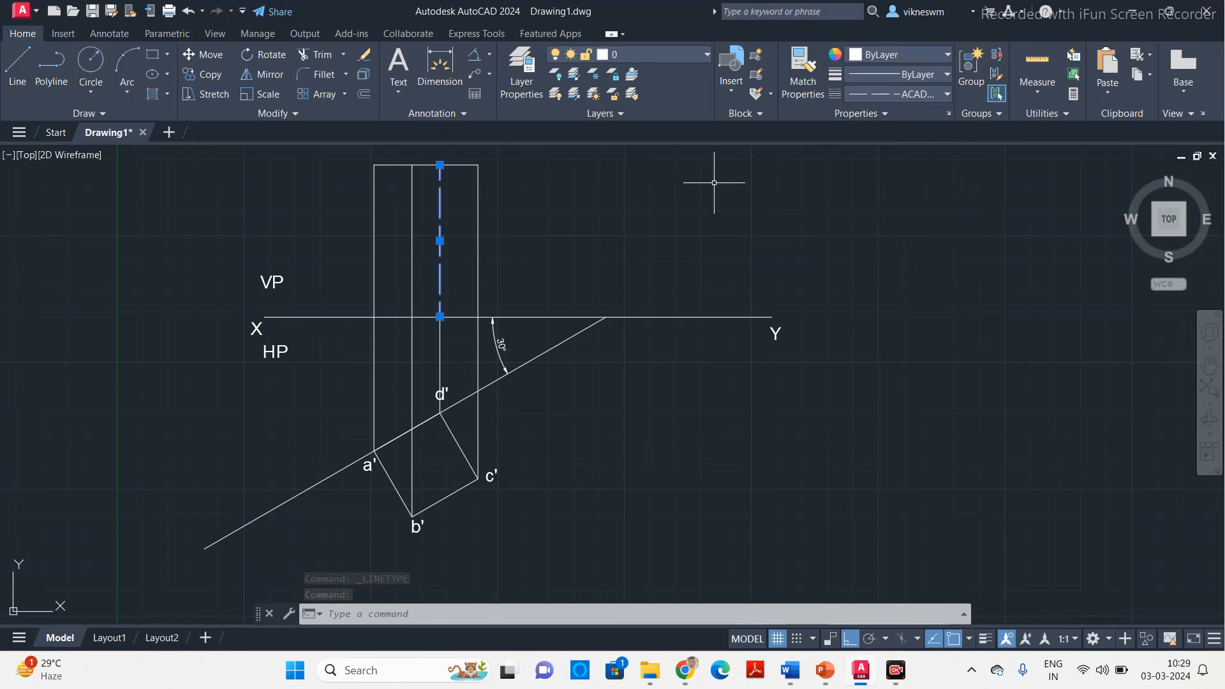
key("Escape")
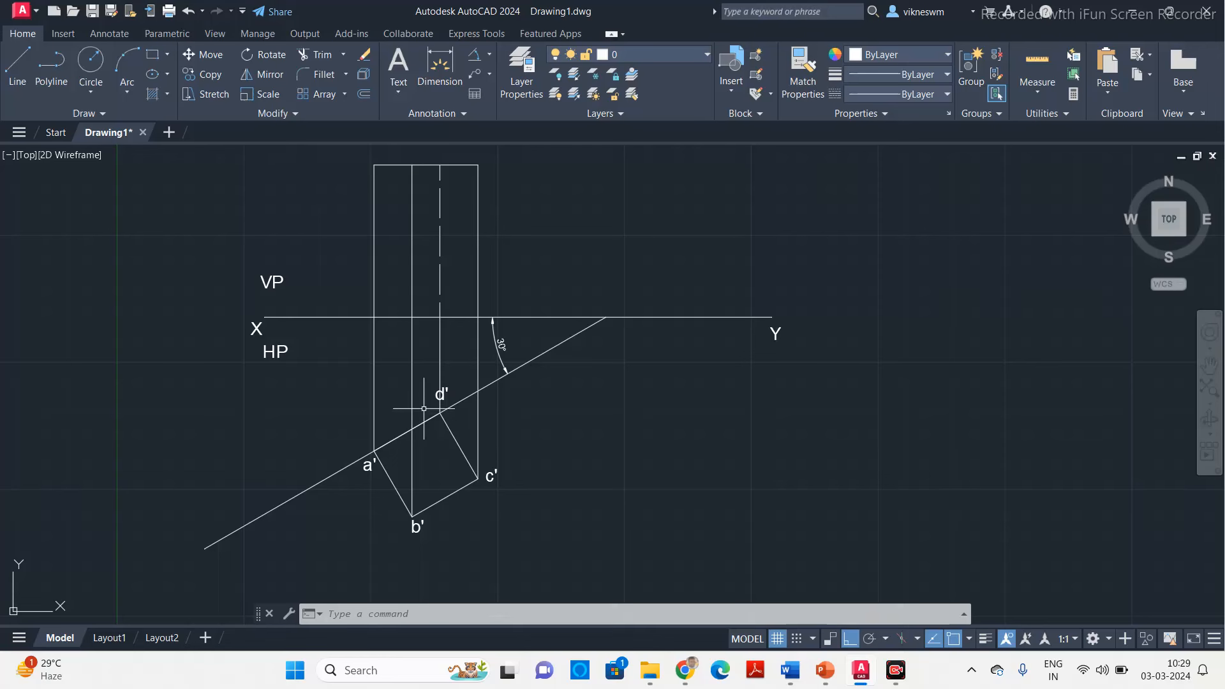
Step: Draw the prism's axis vertically from the centre of the square up to the XY line and on to the front view's top edge
left_click(12, 65)
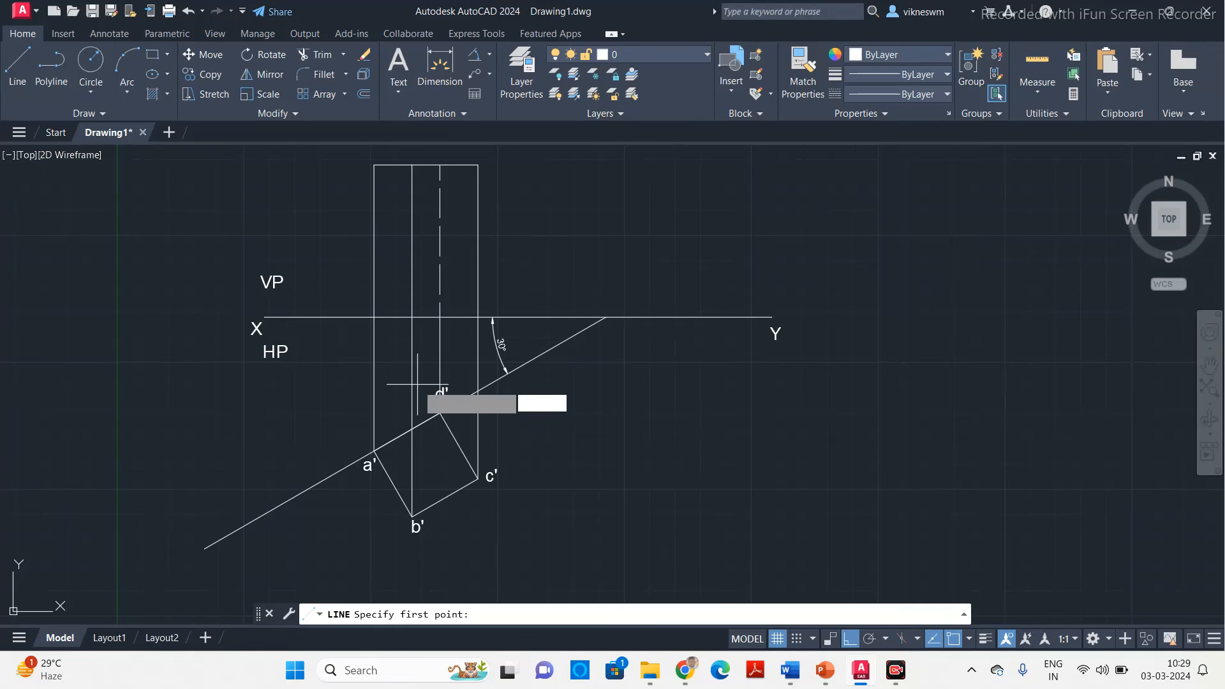
left_click(427, 472)
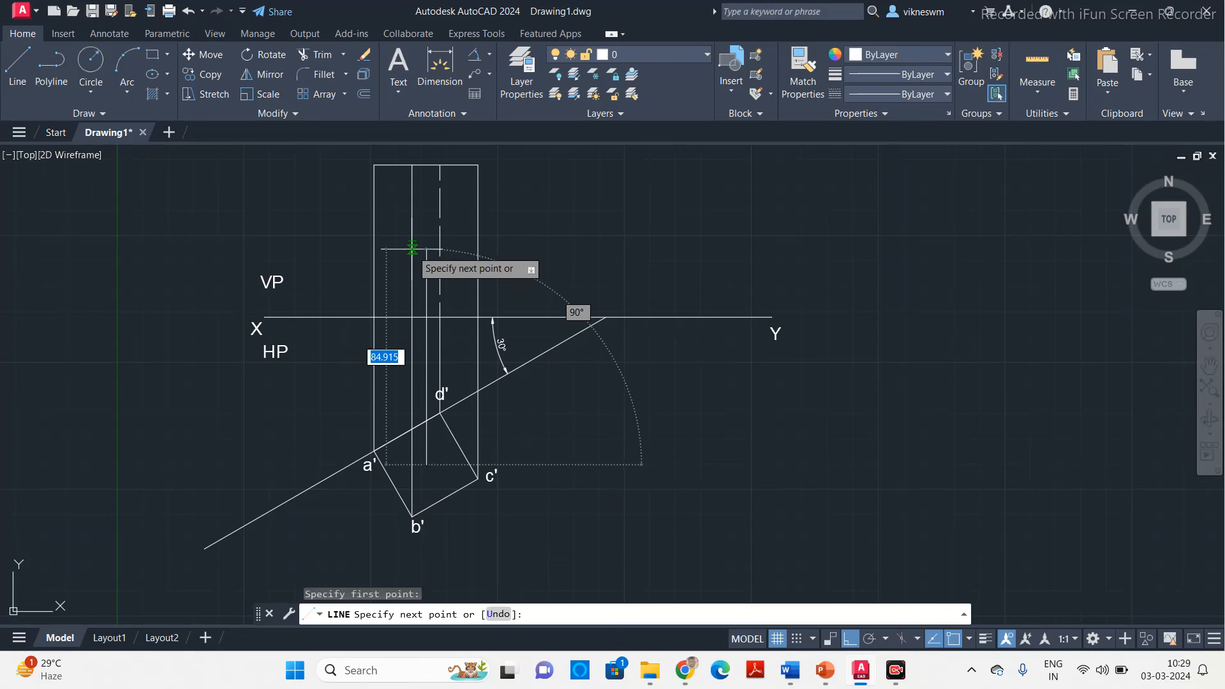
left_click(426, 317)
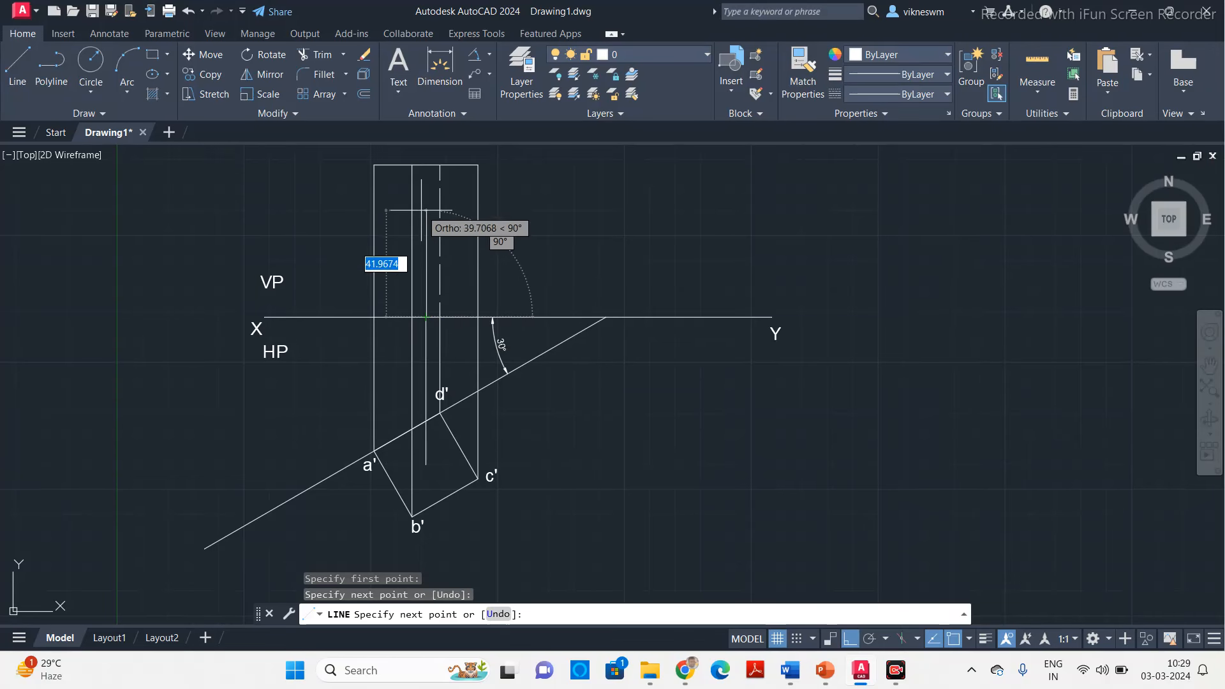
left_click(424, 165)
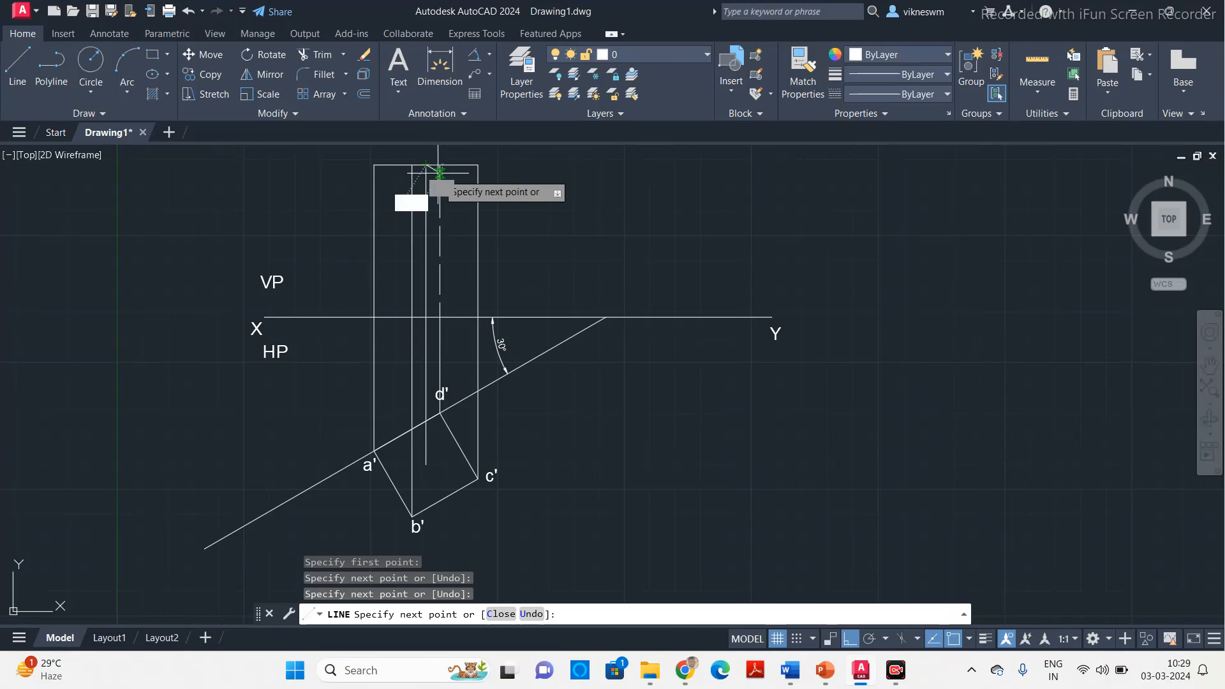
key("Escape")
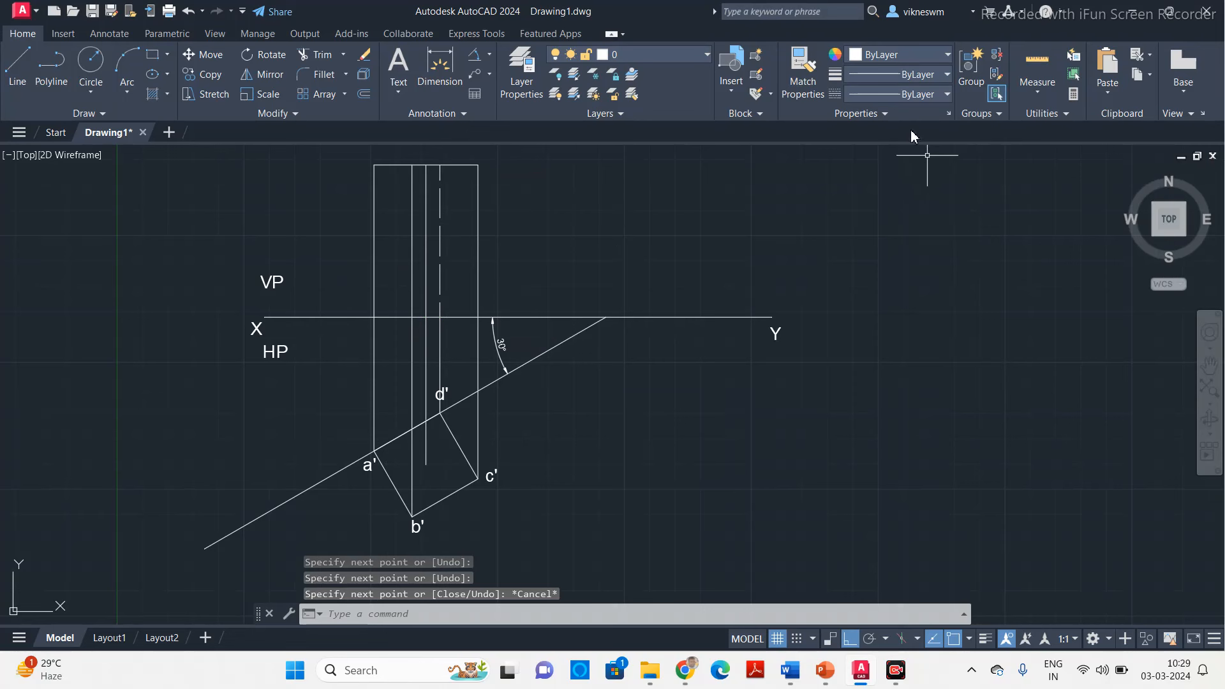
Step: Assign the CENTER2 linetype to the axis segment above the XY line
left_click(924, 94)
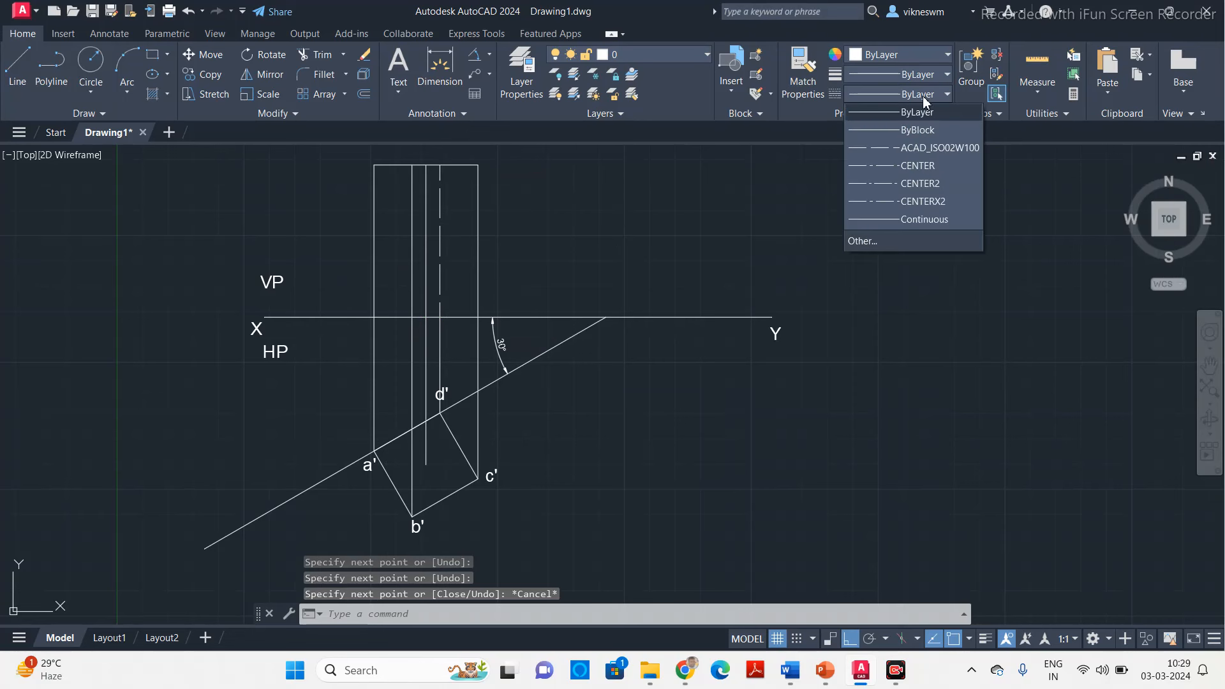
left_click(675, 238)
left_click(424, 226)
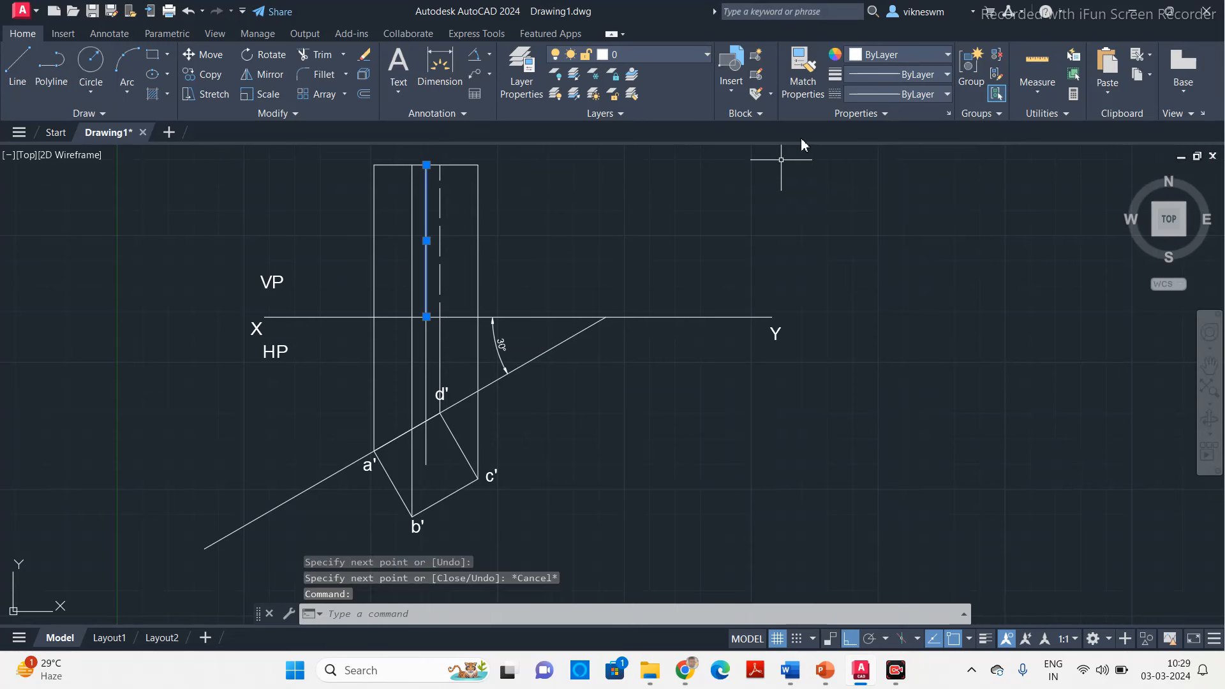
left_click(893, 94)
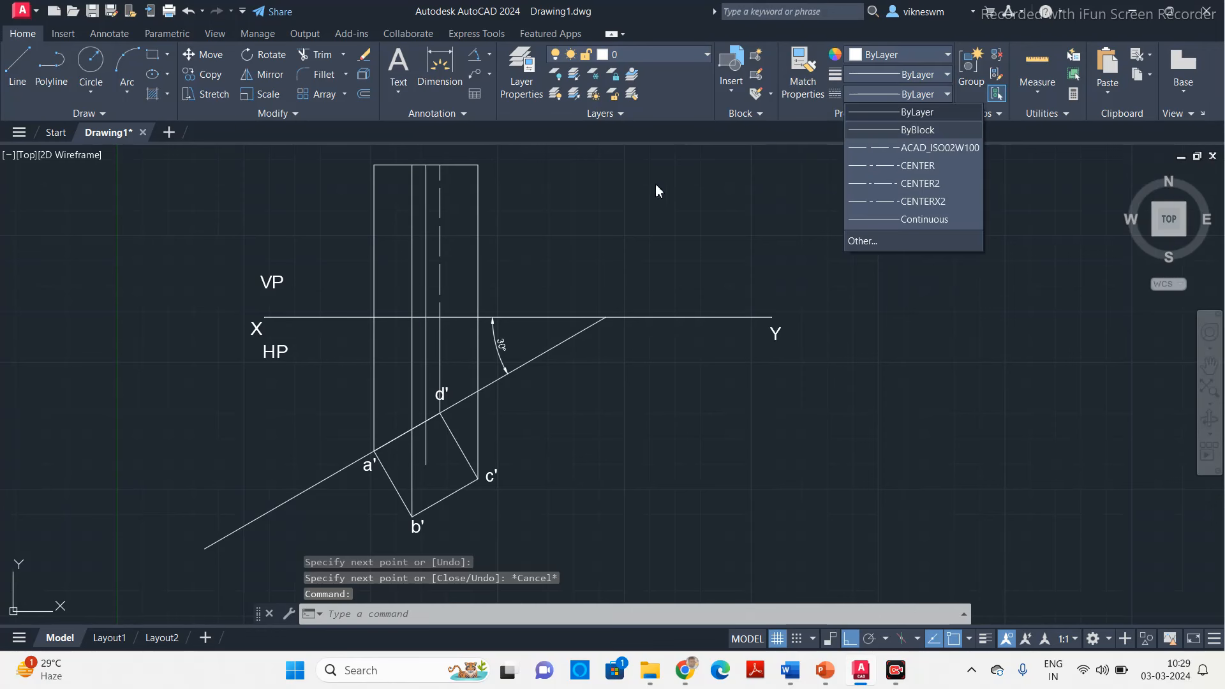
left_click(913, 185)
left_click(916, 198)
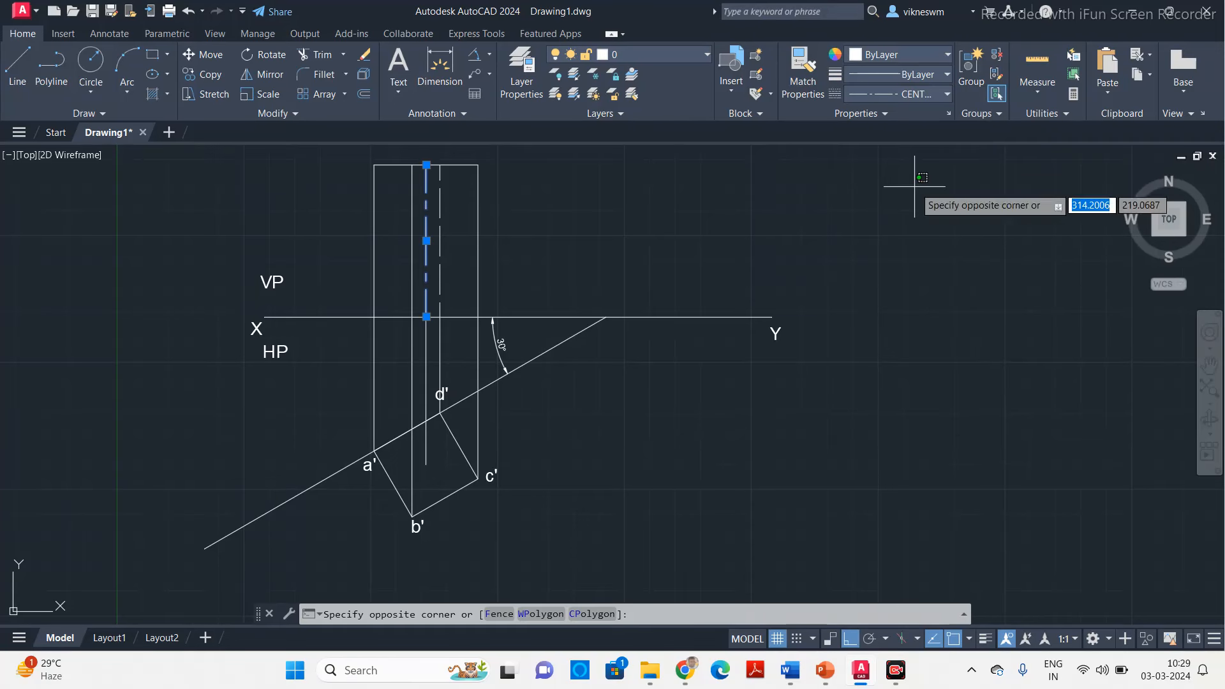
key("Escape")
key("Escape")
Step: Add text labels 5 units high: a, b, d and c above the front view's vertical edges, and p and q at the XY line
scroll(578, 266, "up", 2)
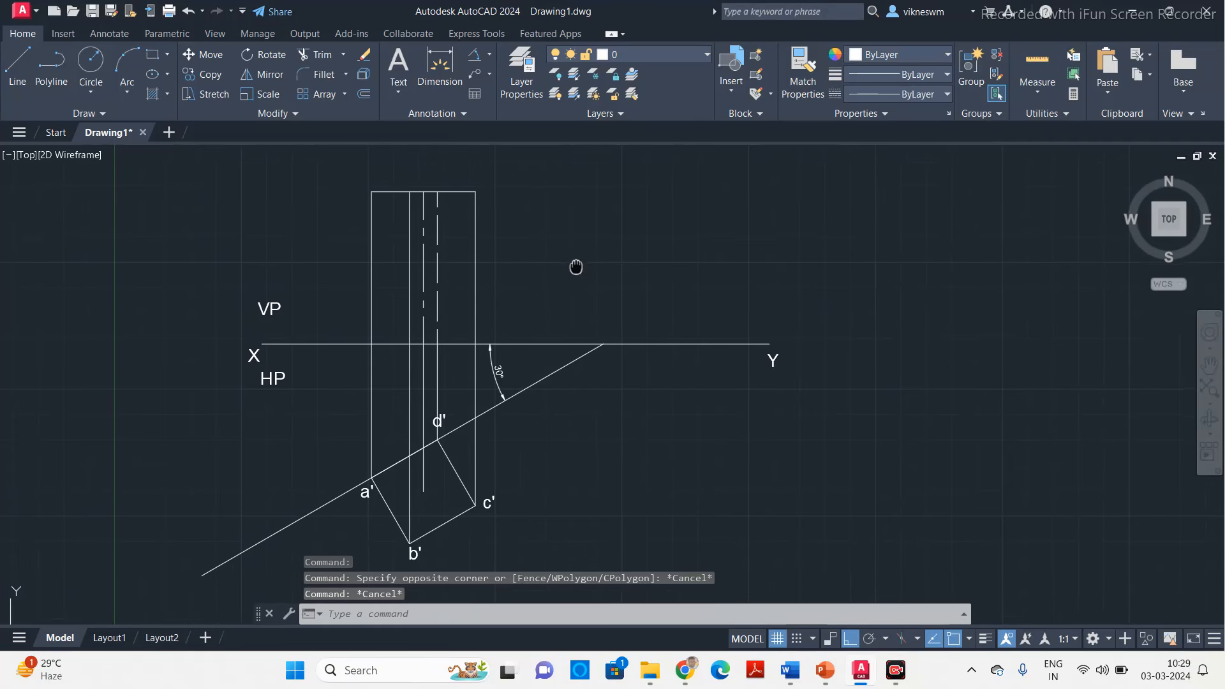
scroll(577, 259, "down", 2)
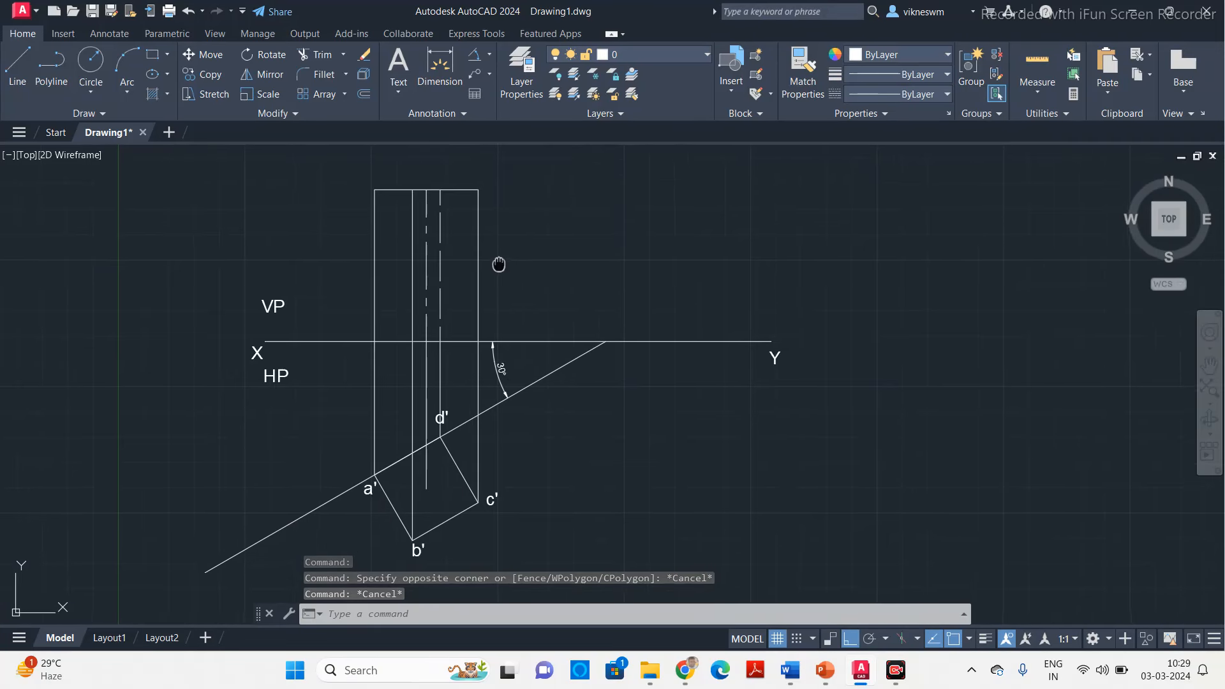
middle_click_drag(495, 265, 512, 288)
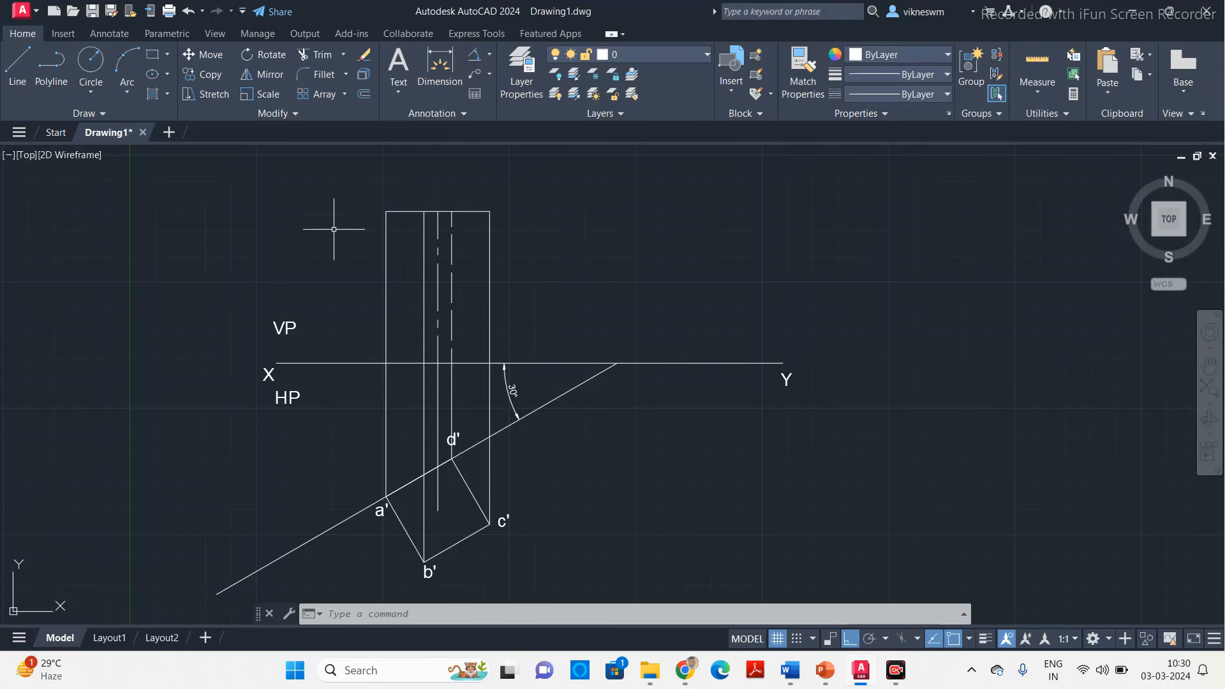
type("text")
key("Return")
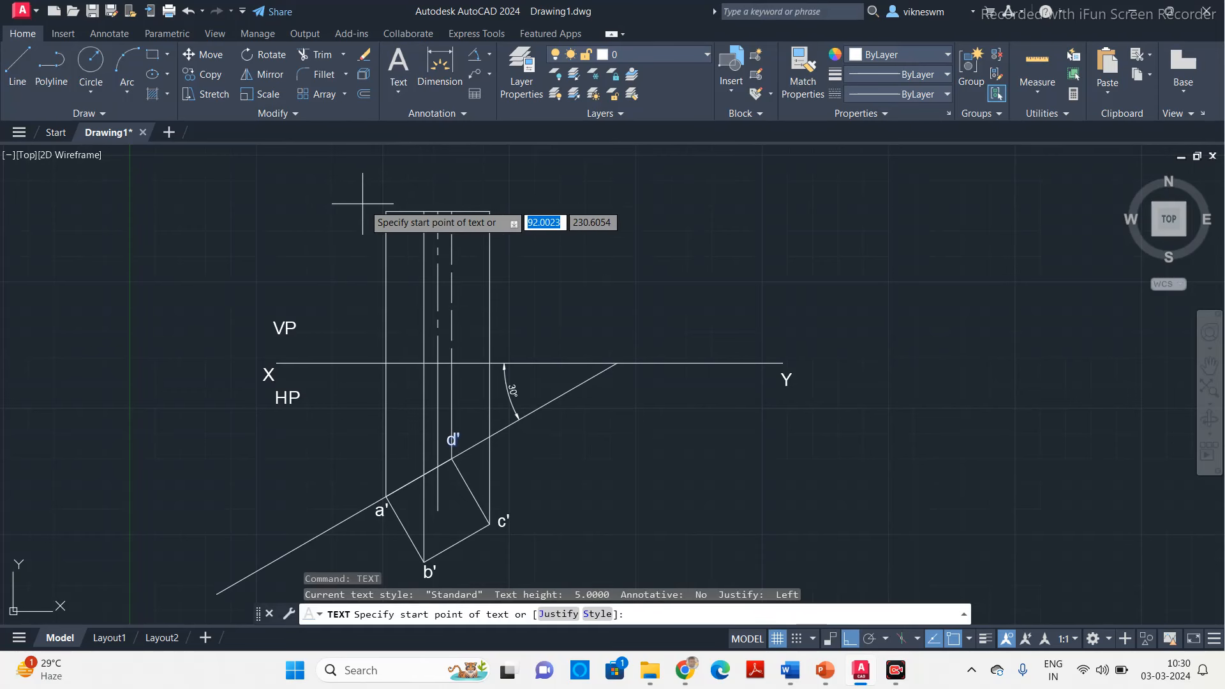
left_click(370, 199)
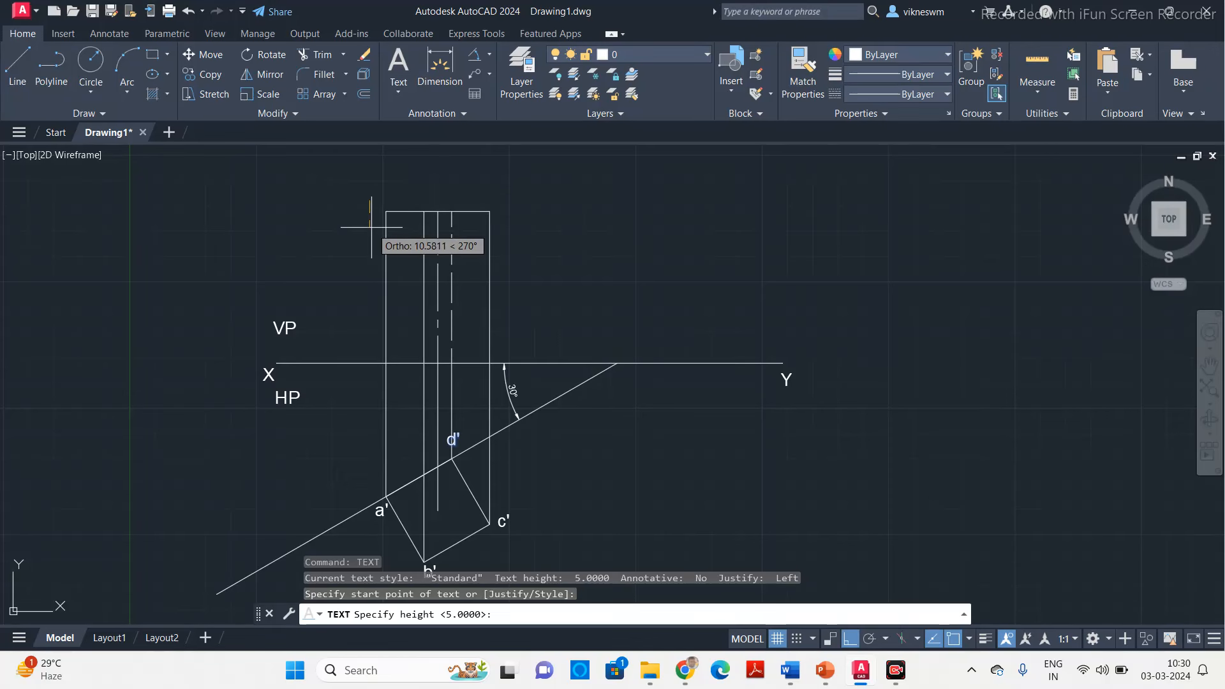
key("Return")
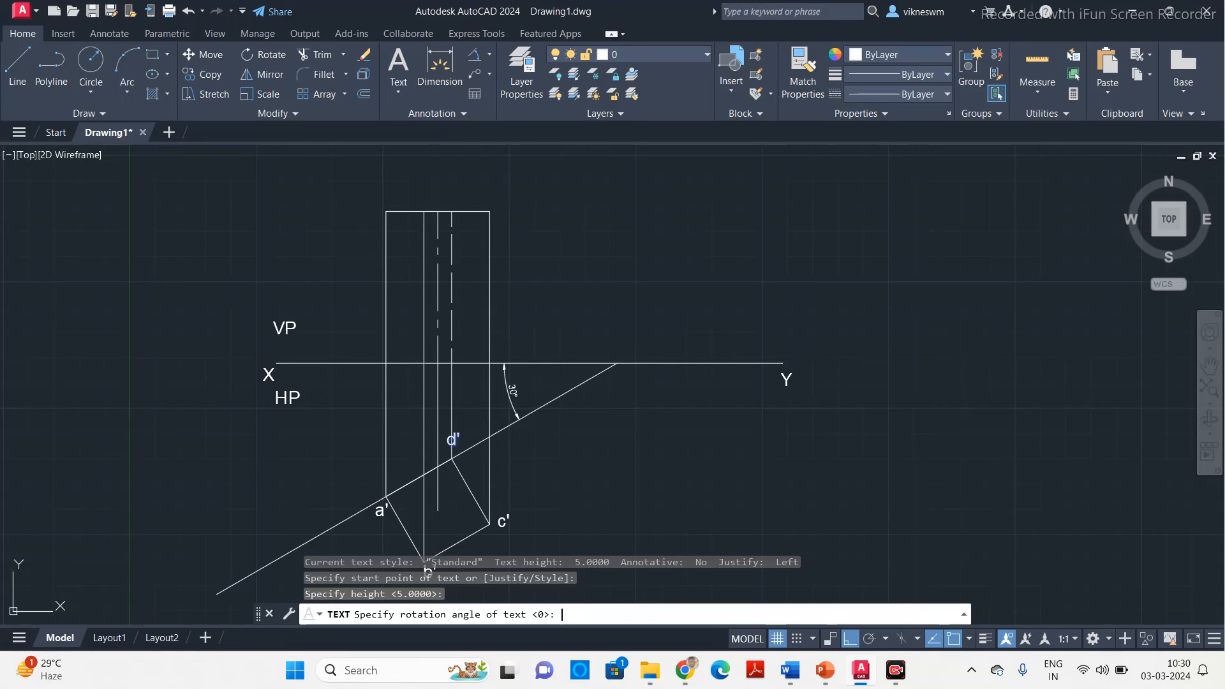
key("Return")
type("a")
left_click(416, 199)
type("b")
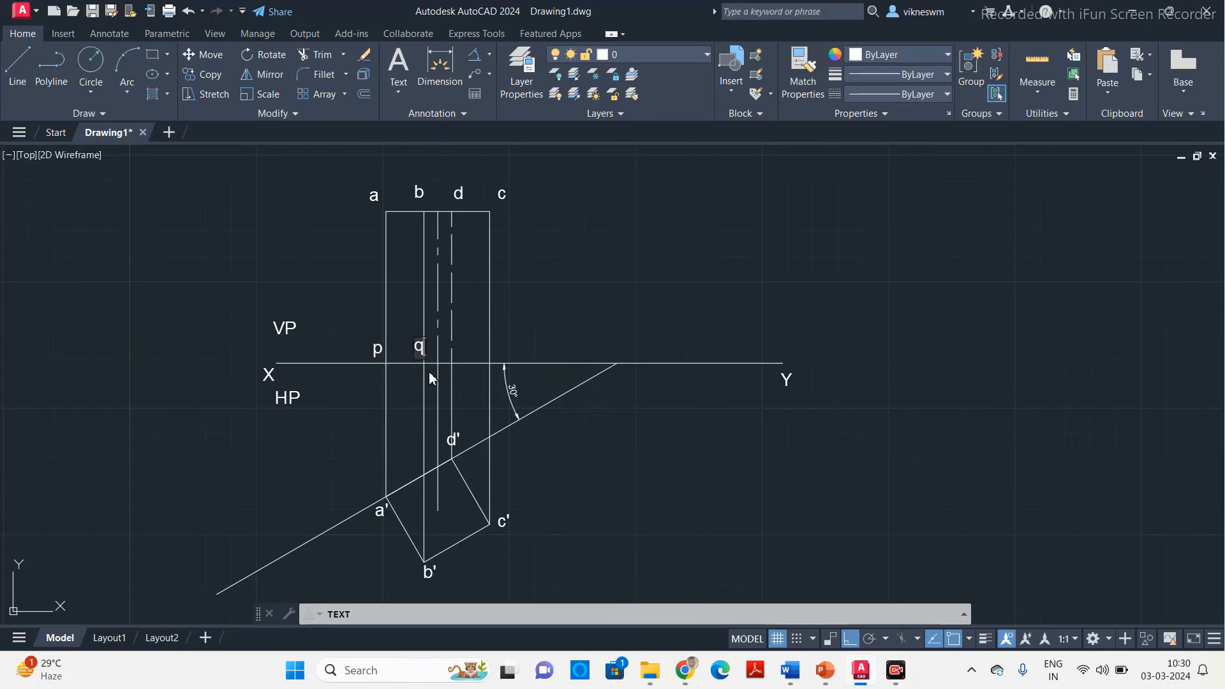
Step: Label the lower ends of the d and c edges on the XY line as s and r, and finish the text command
left_click(461, 357)
type("s")
left_click(503, 355)
type("r")
middle_click_drag(513, 490, 532, 410)
middle_click_drag(439, 272, 410, 319)
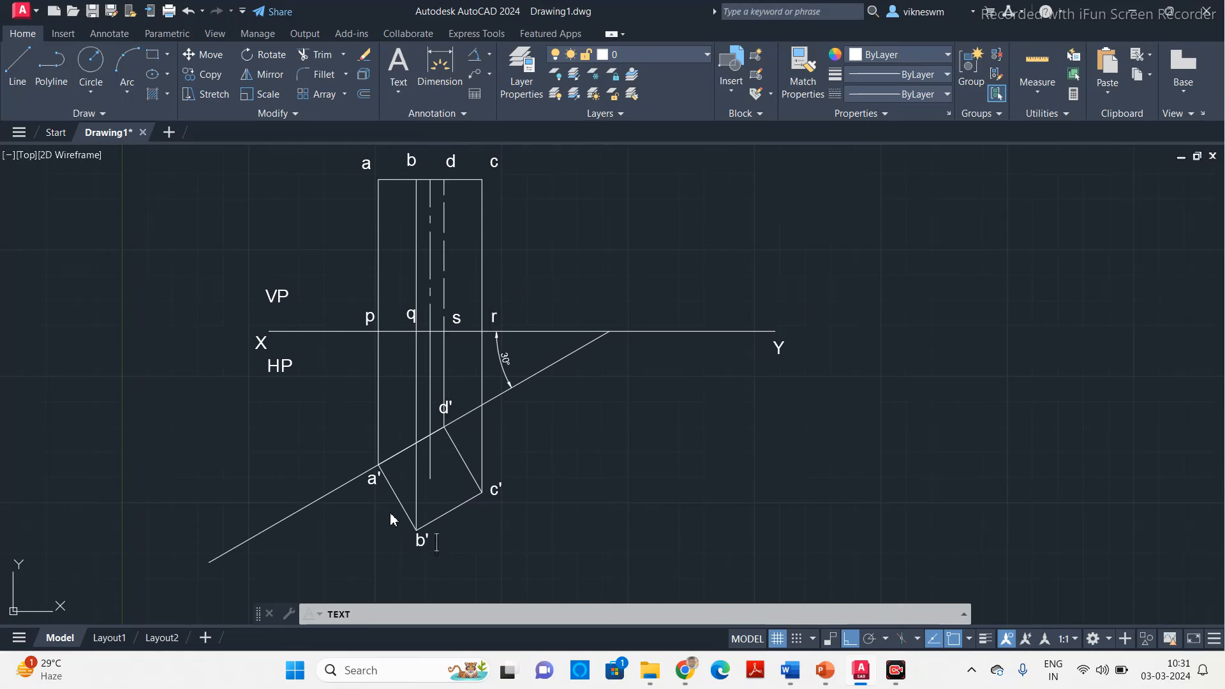
left_click(368, 475)
key("Escape")
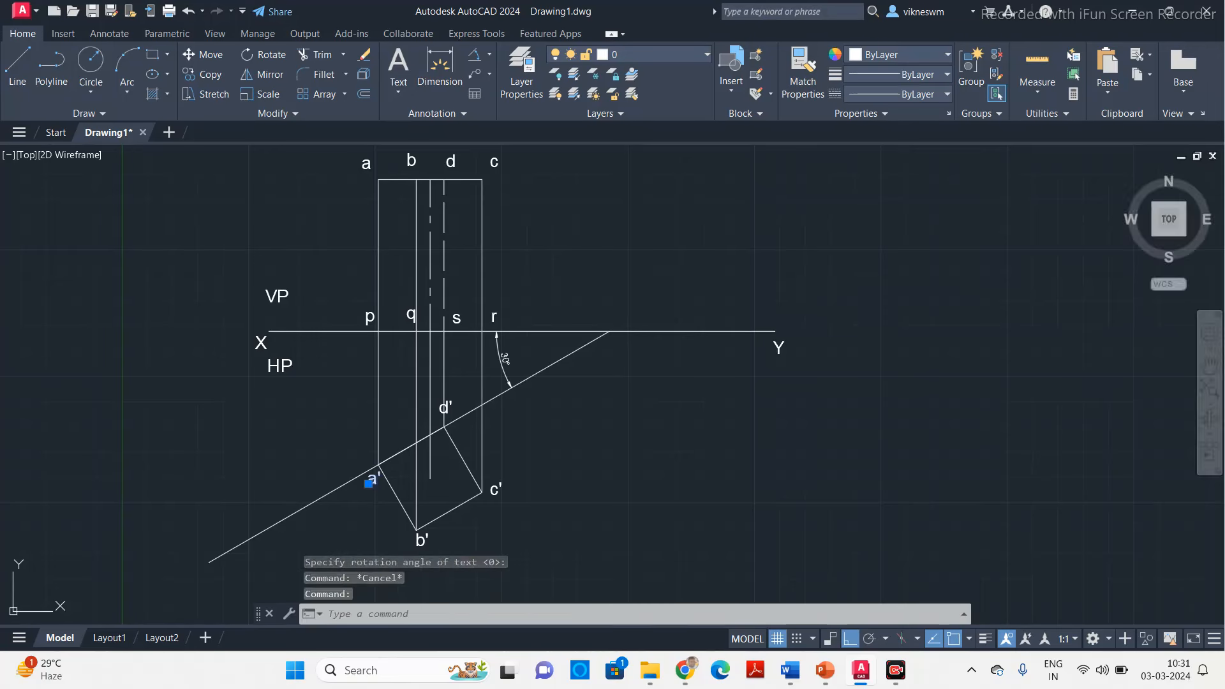
Step: Change the square's a' corner label to a'(p')
double_click(371, 480)
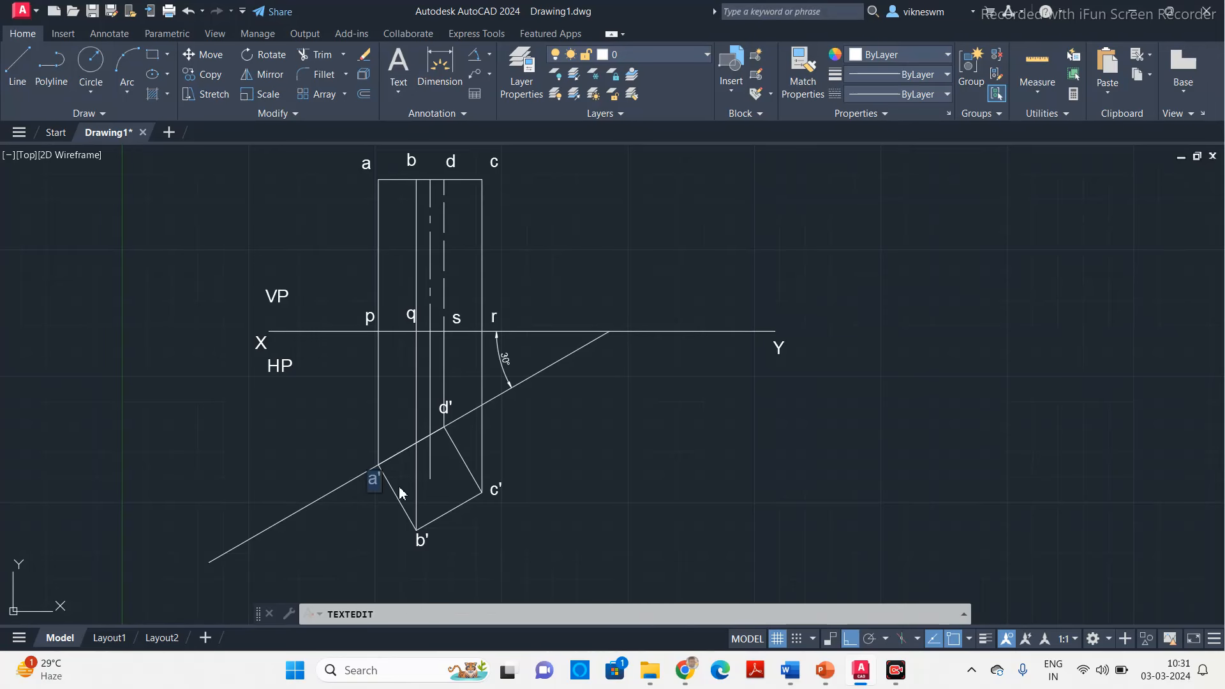
left_click(384, 485)
type("(p'")
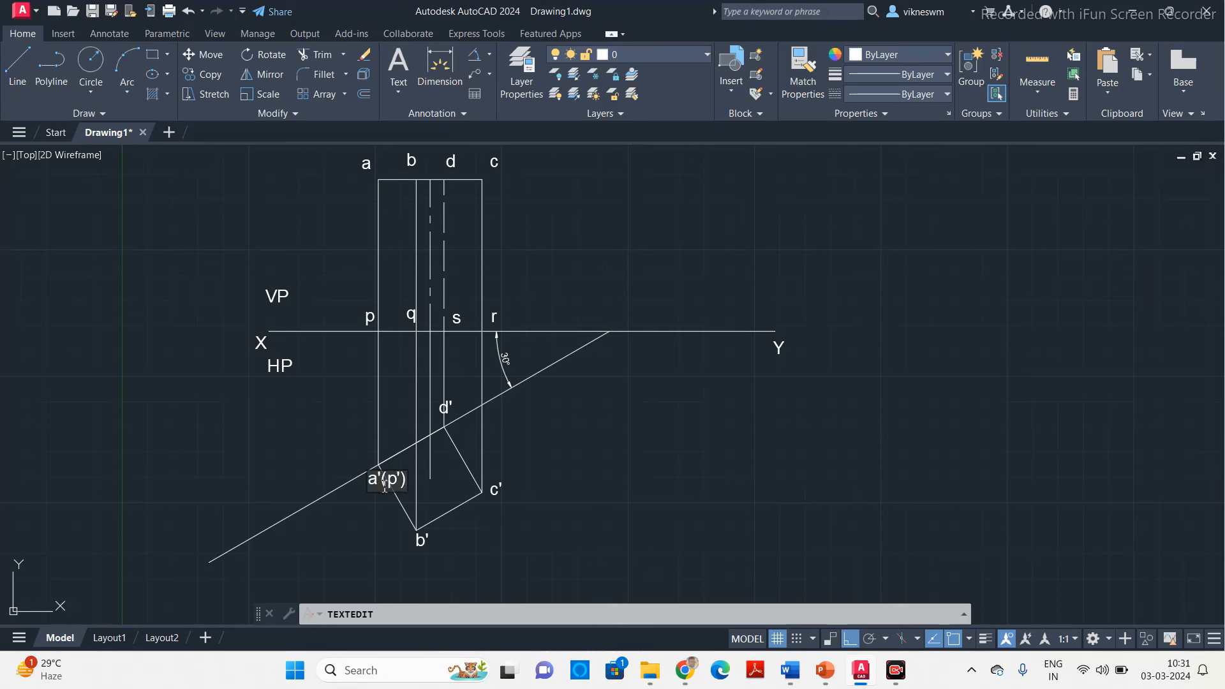
Step: Change the square's b' corner label to b'(q')
left_click(508, 564)
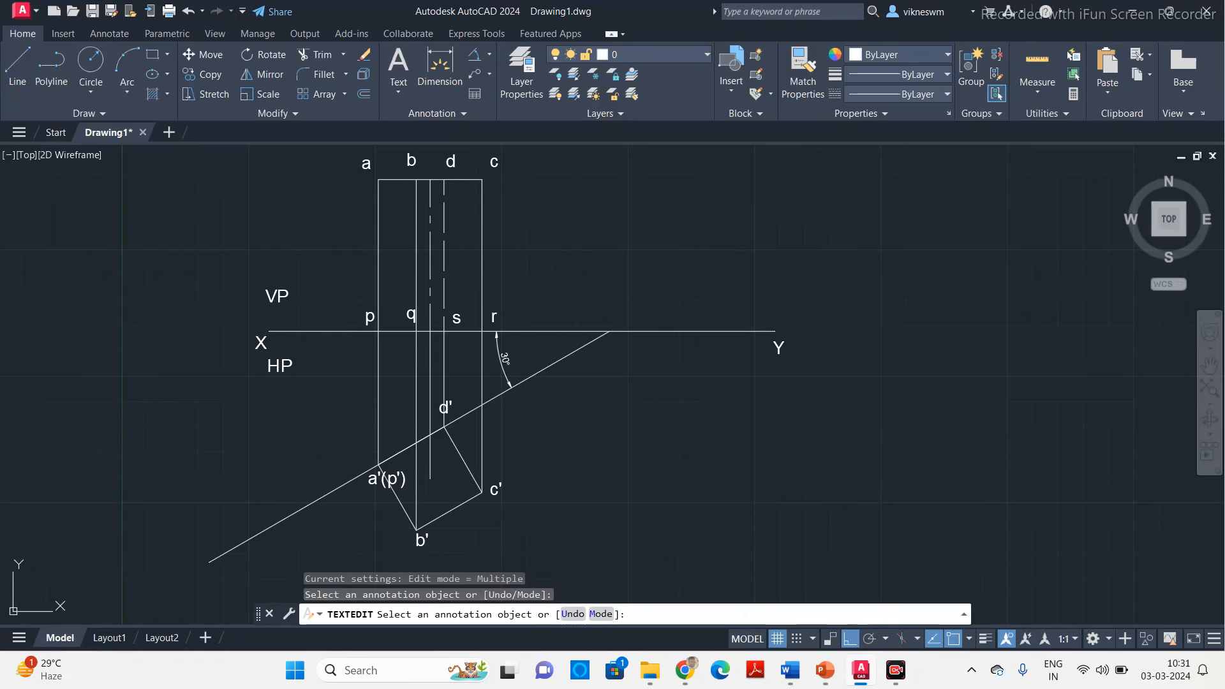
left_click(426, 548)
left_click(429, 543)
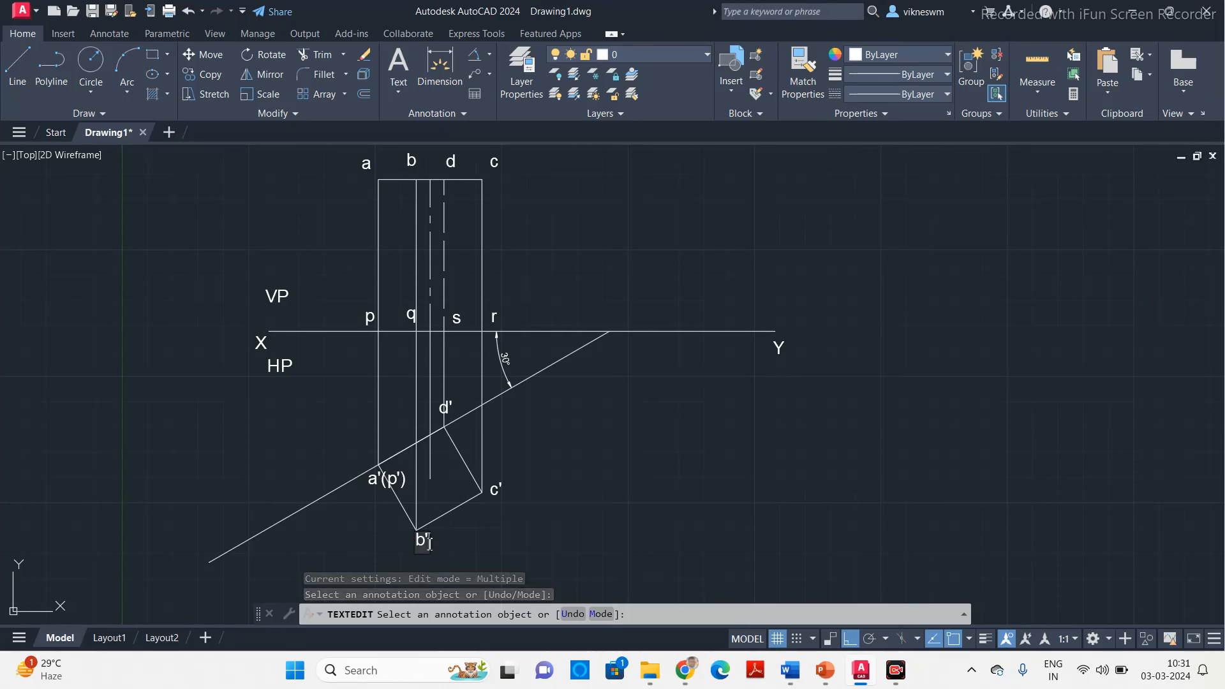
type("(")
key("BackSpace")
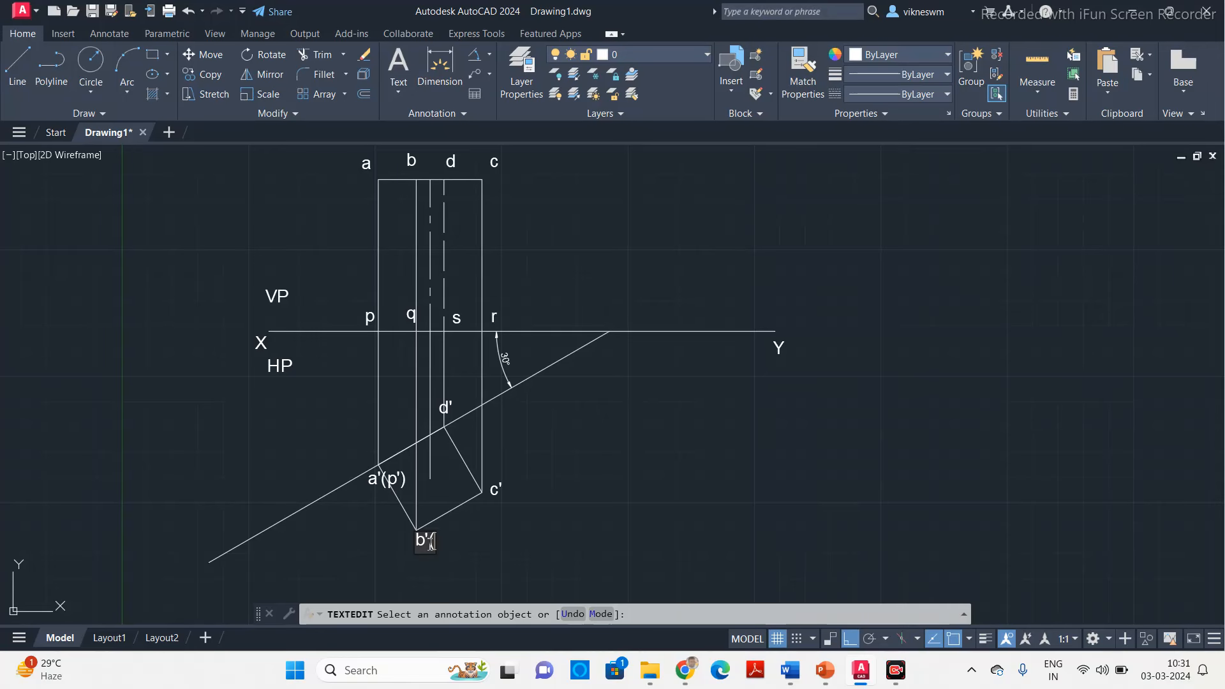
type("(q")
key("Return")
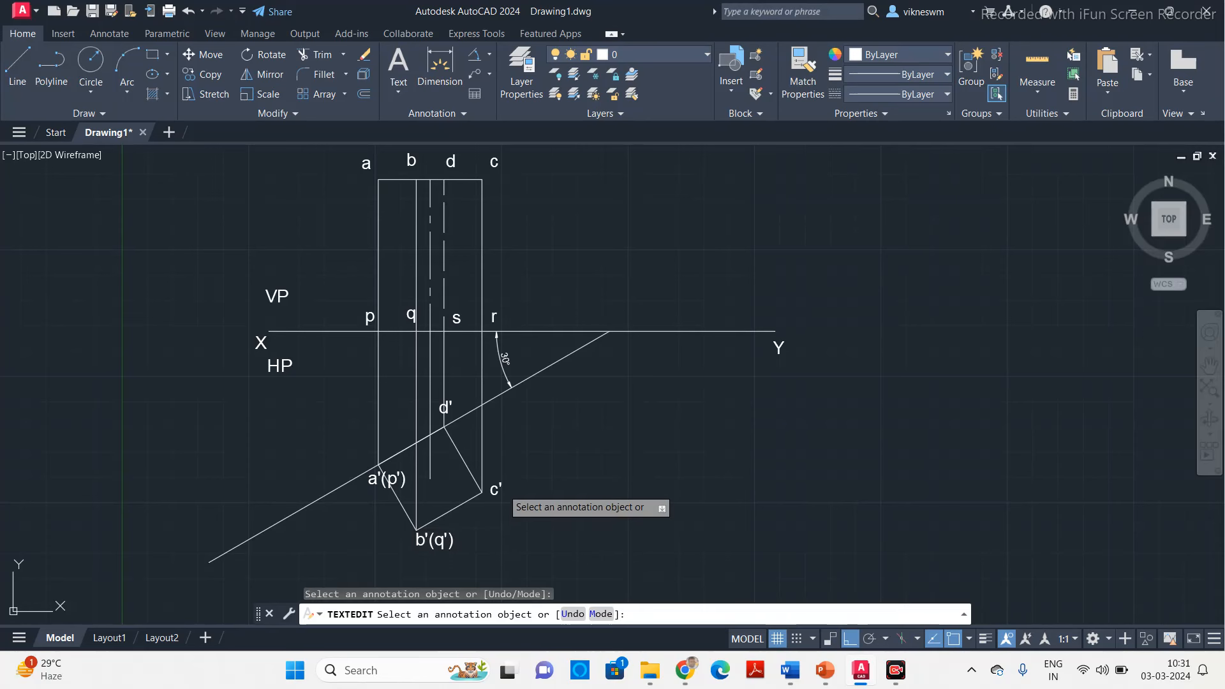
Step: Change the square's c' corner label to c'(r')
left_click(492, 490)
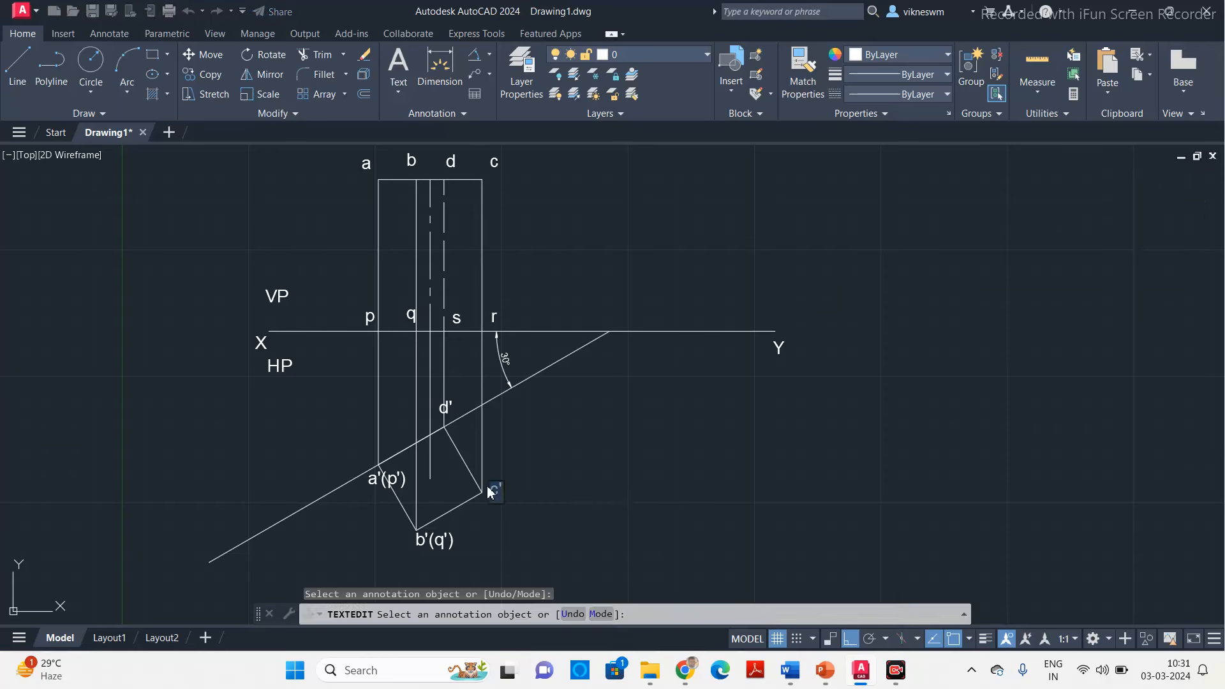
left_click(501, 493)
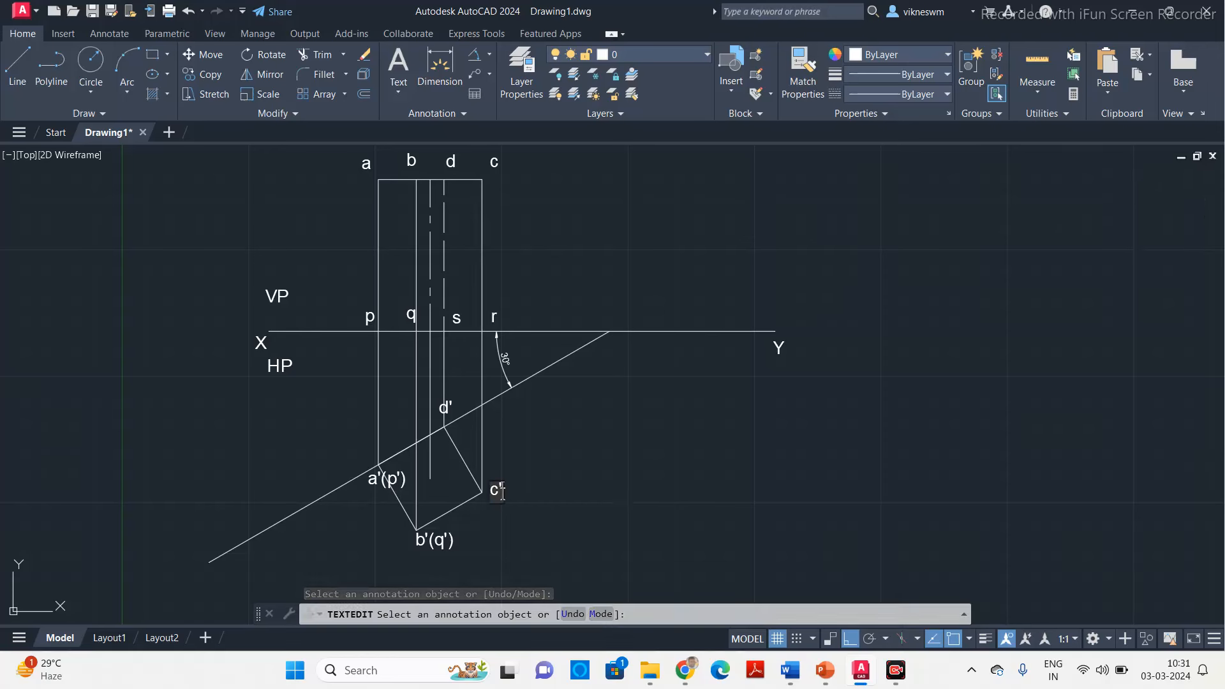
type("(")
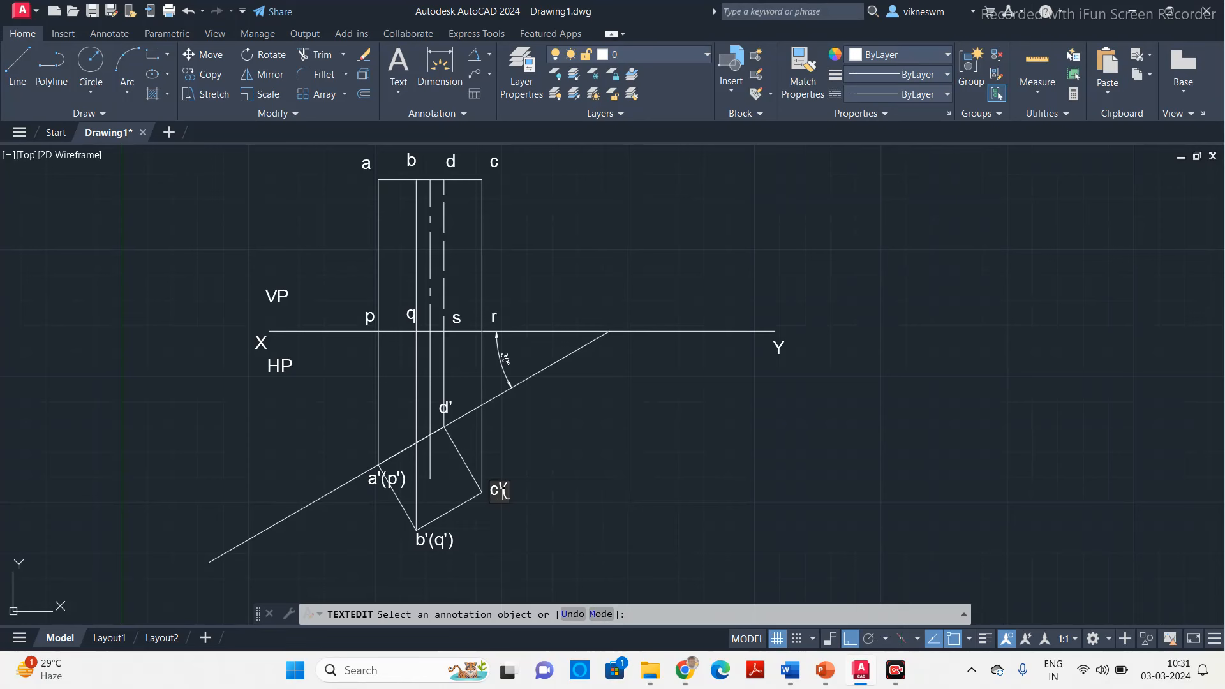
type("r')")
left_click(469, 420)
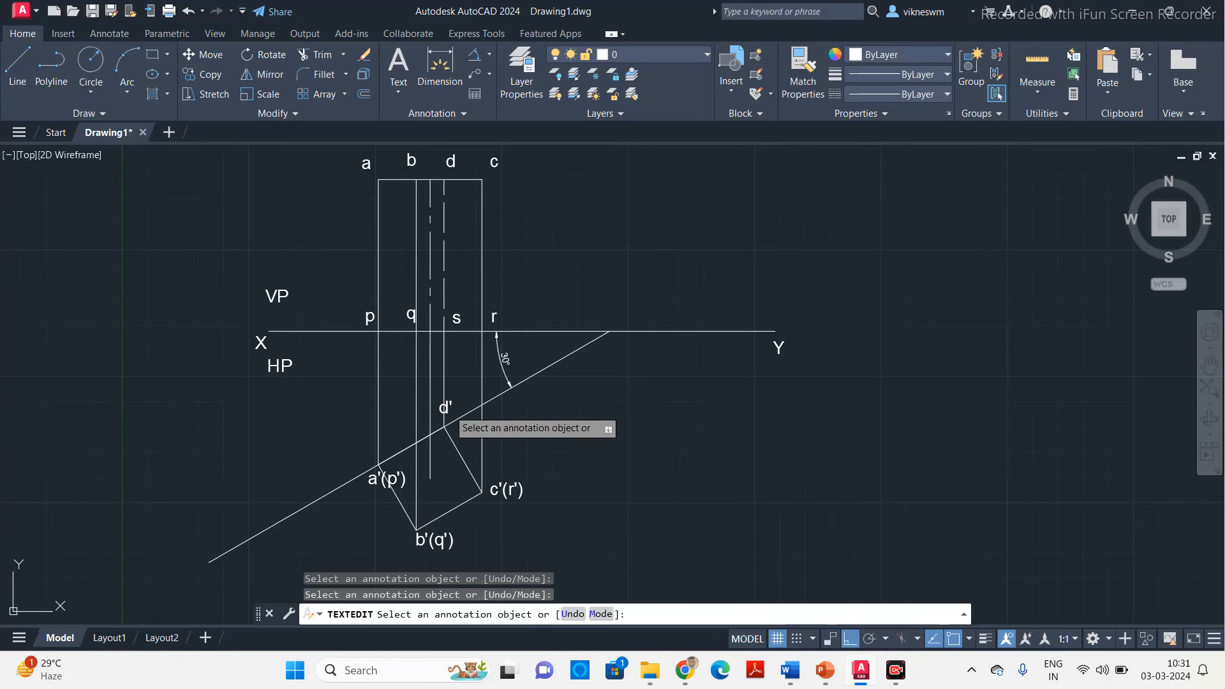
Step: Change the square's d' corner label to d'(s') and finish text editing
left_click(447, 408)
left_click(456, 413)
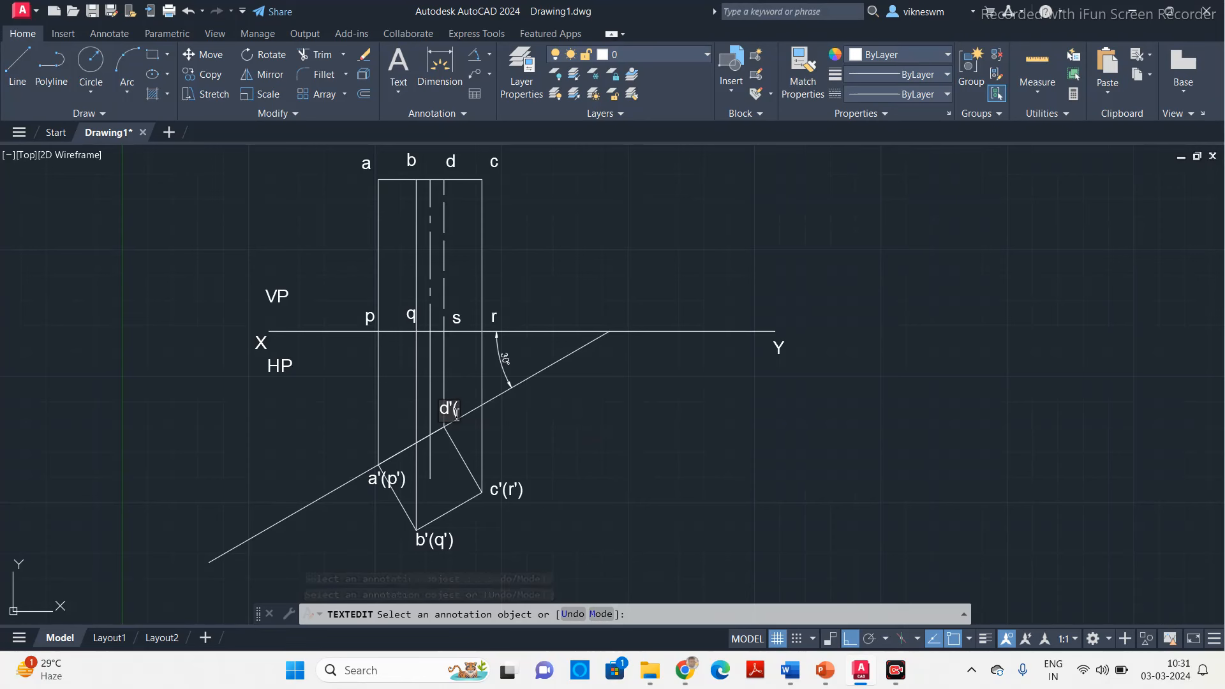
type("(s')")
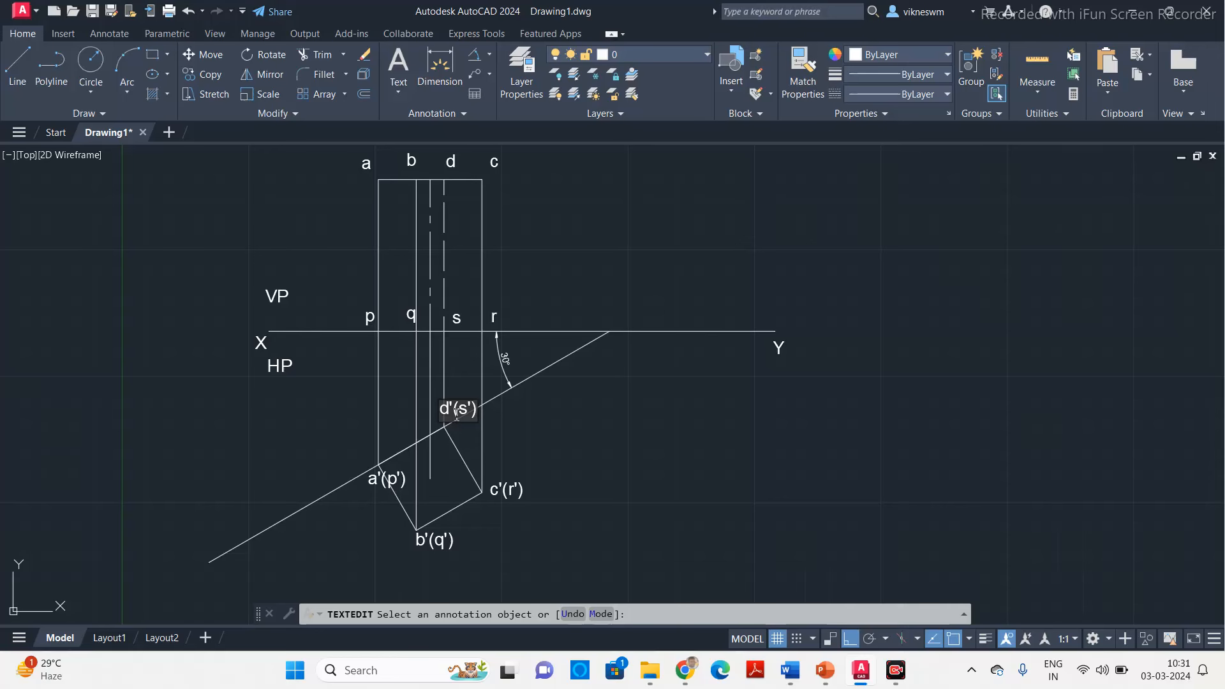
left_click(608, 449)
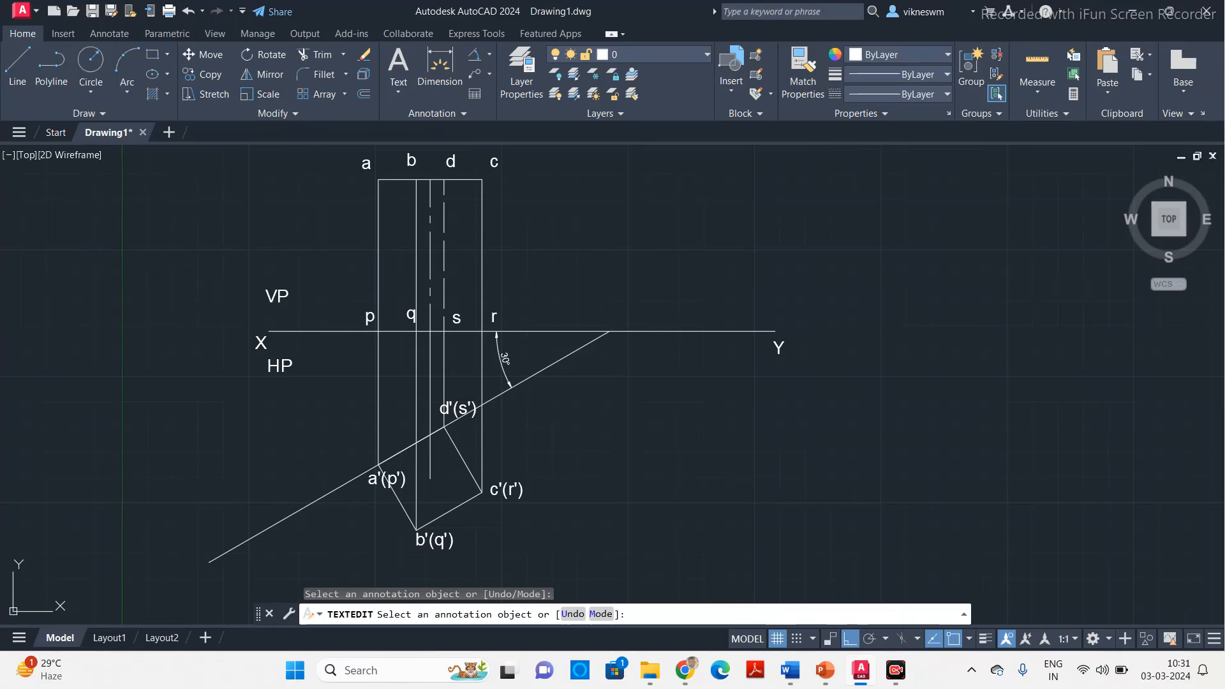
key("Escape")
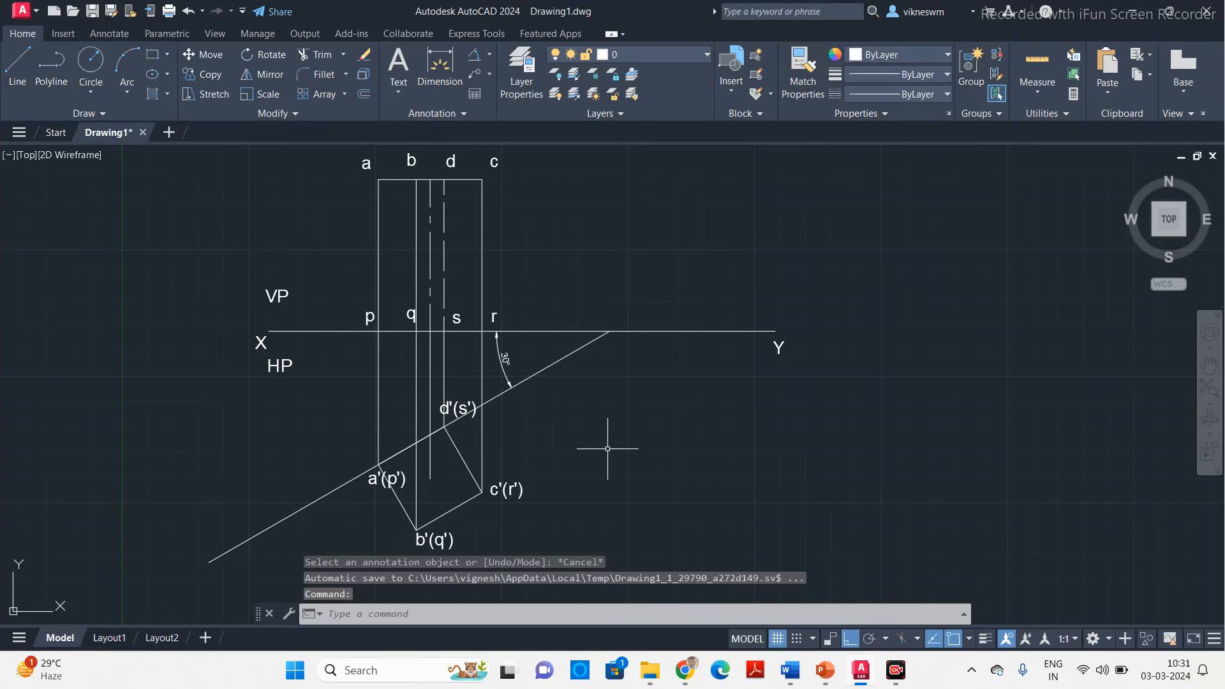
Step: Add a linear dimension for the height of edge a–p, placed to the left of the front view
left_click(490, 56)
left_click(509, 80)
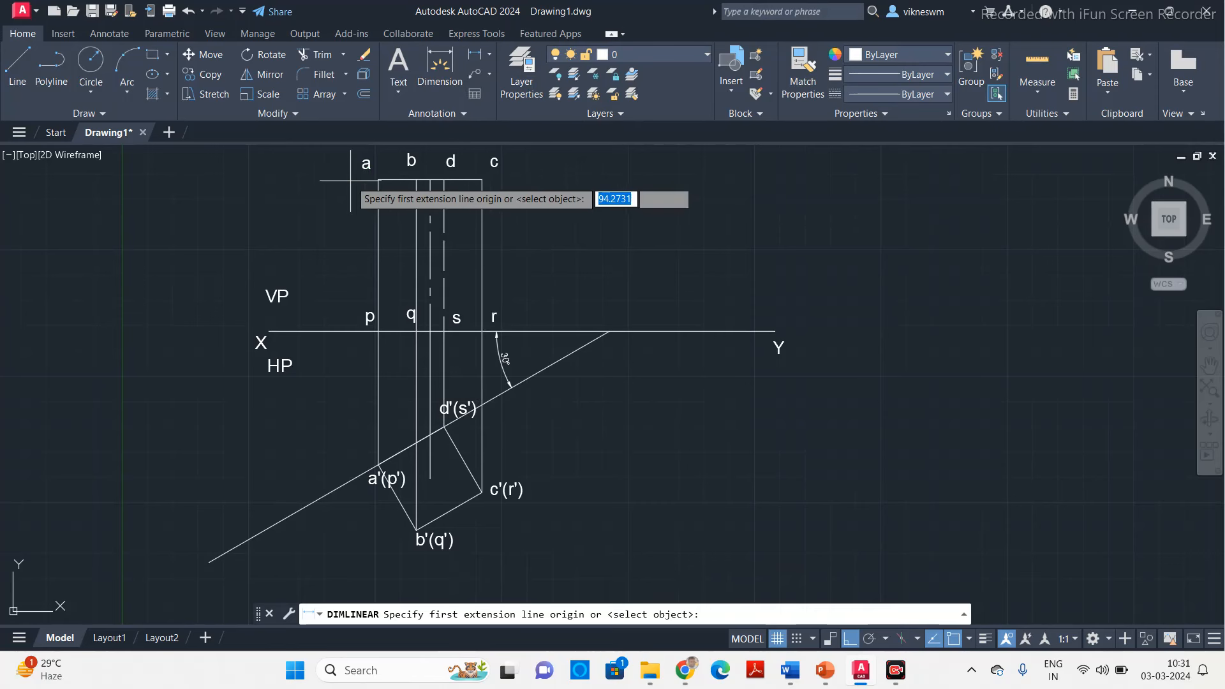
left_click(378, 181)
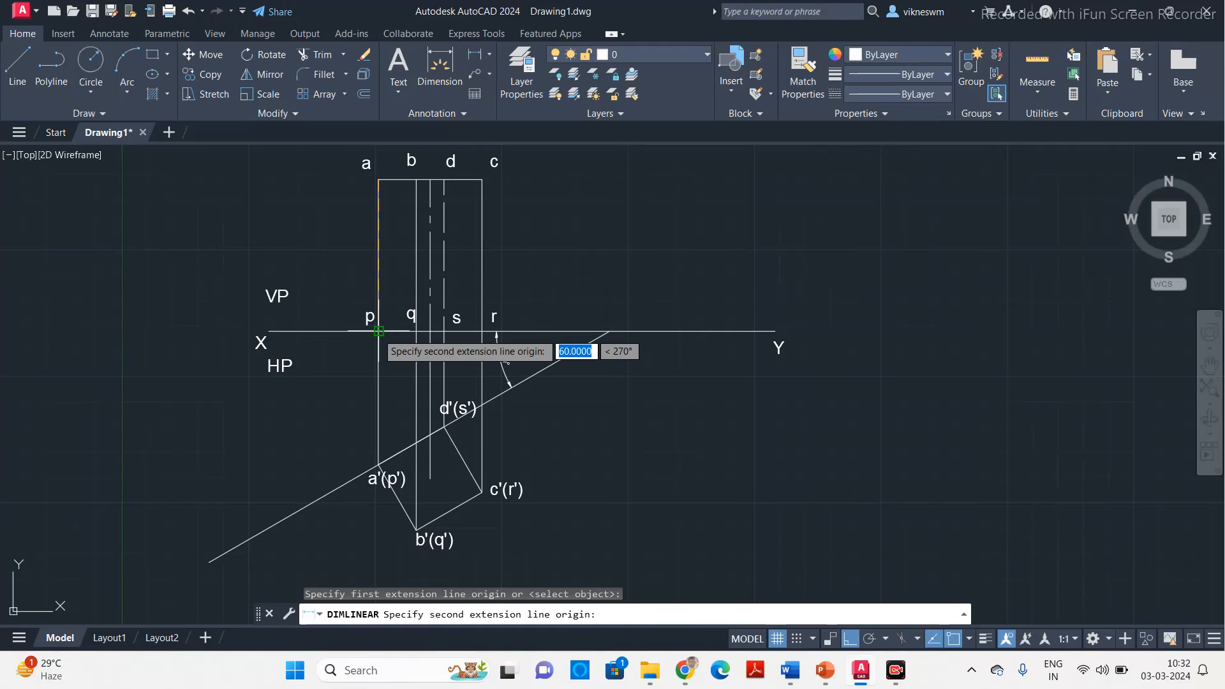
left_click(376, 331)
left_click(337, 258)
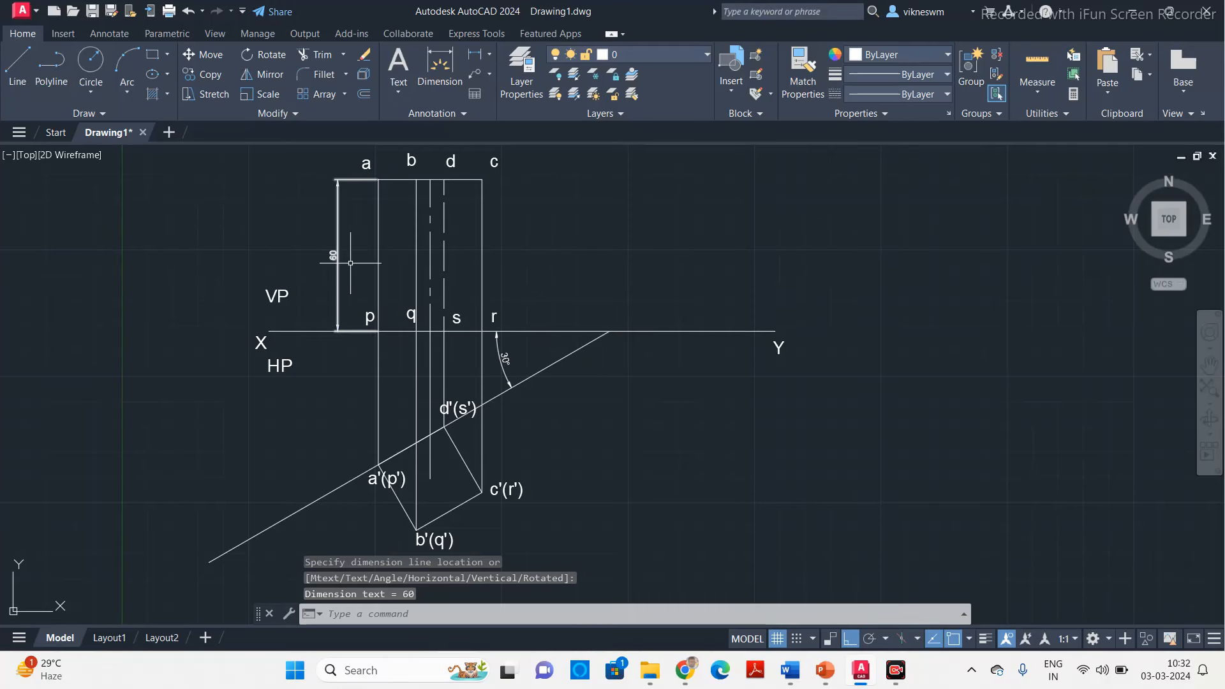
Step: Add an aligned dimension to the square's side between corners a' and b', placed outside the square
left_click(482, 59)
left_click(486, 56)
left_click(492, 54)
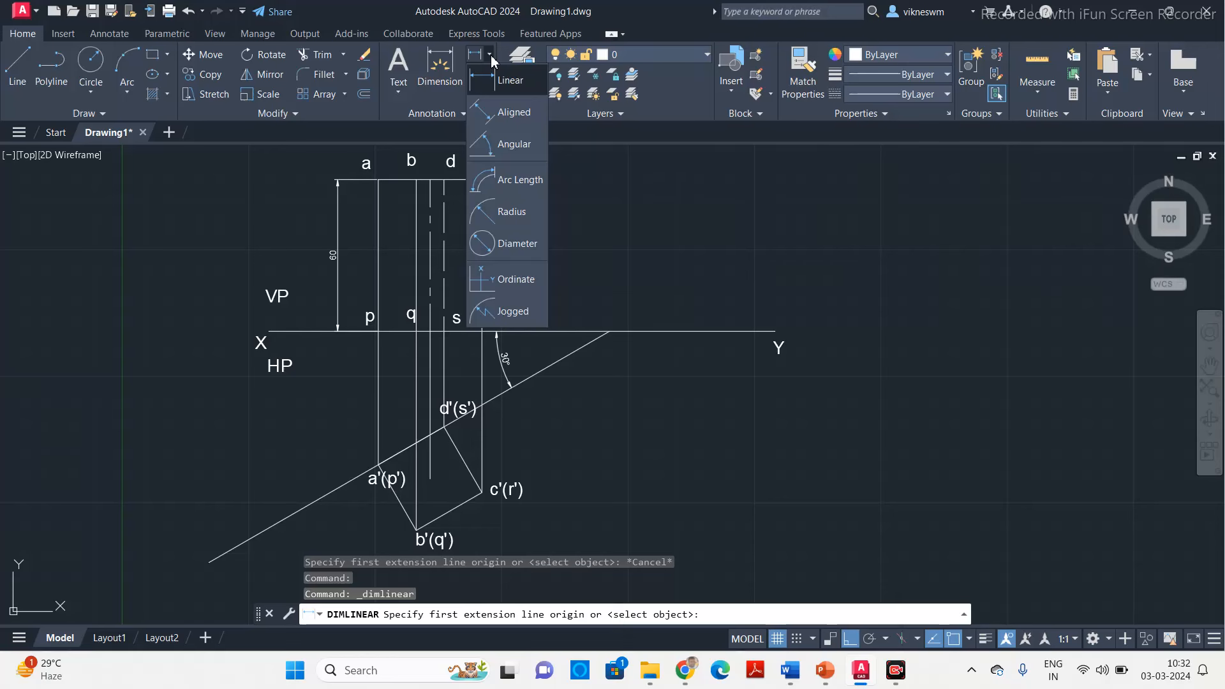
left_click(512, 112)
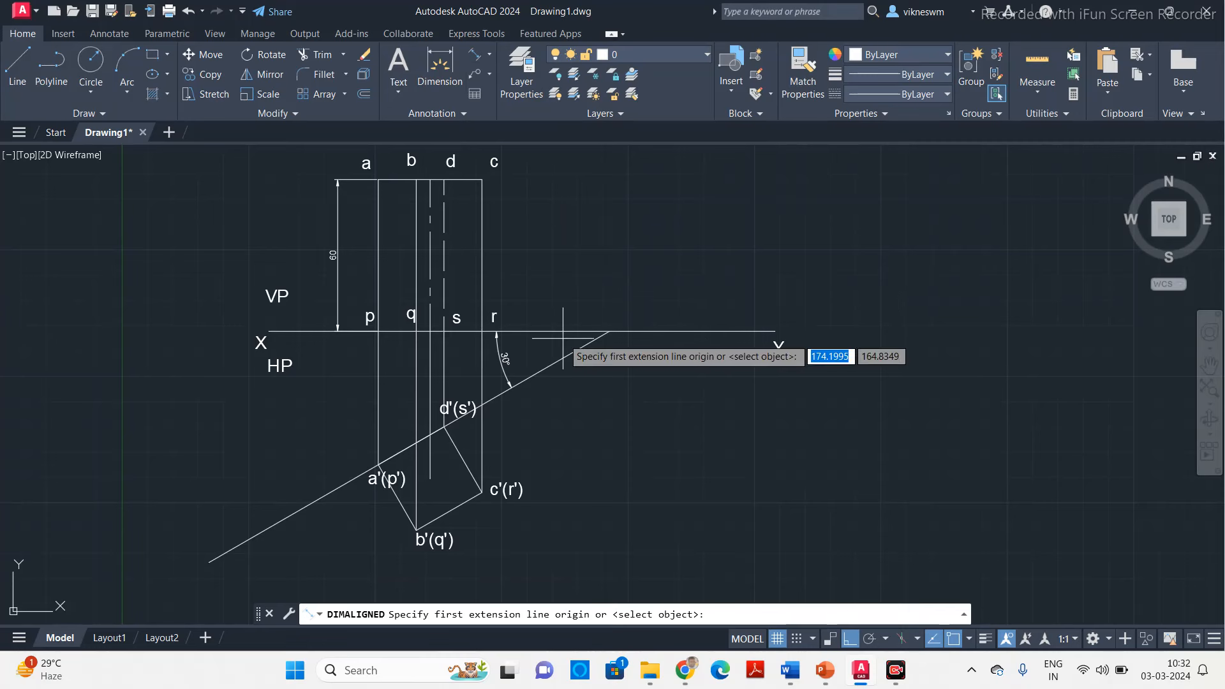
middle_click_drag(562, 339, 562, 305)
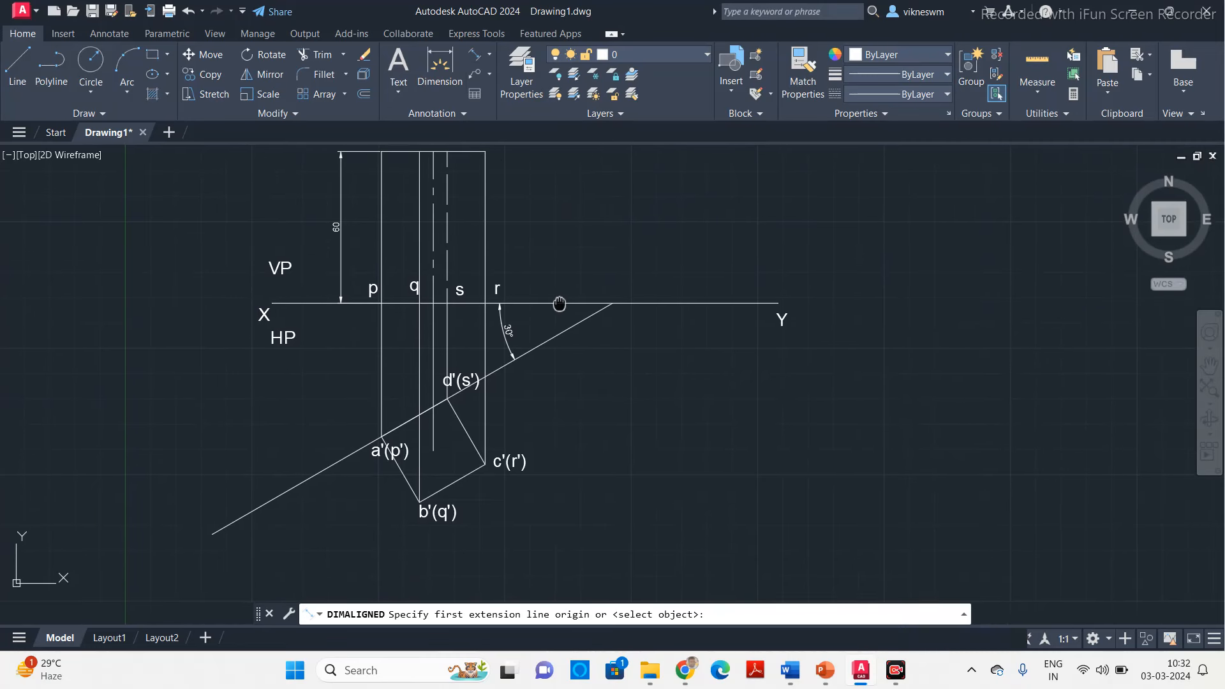
left_click(420, 501)
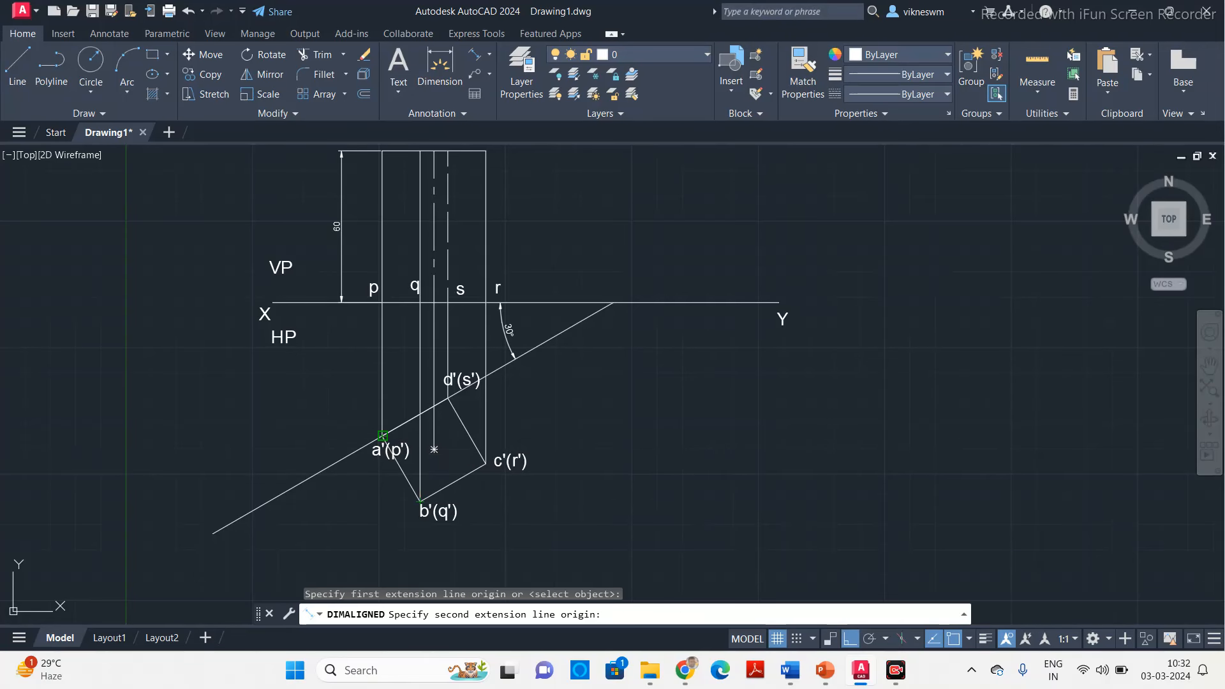
left_click(383, 436)
left_click(406, 495)
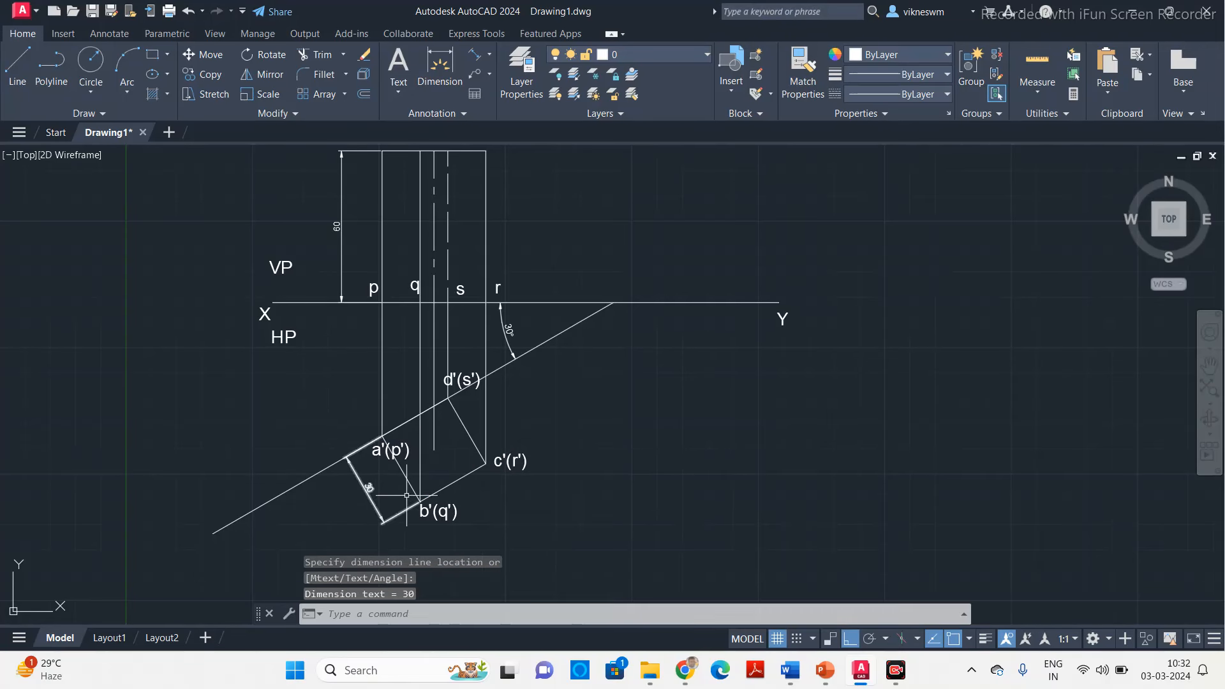
Step: Move the a and b labels onto the upper ends of their vertical edges in the front view
middle_click_drag(588, 418, 631, 444)
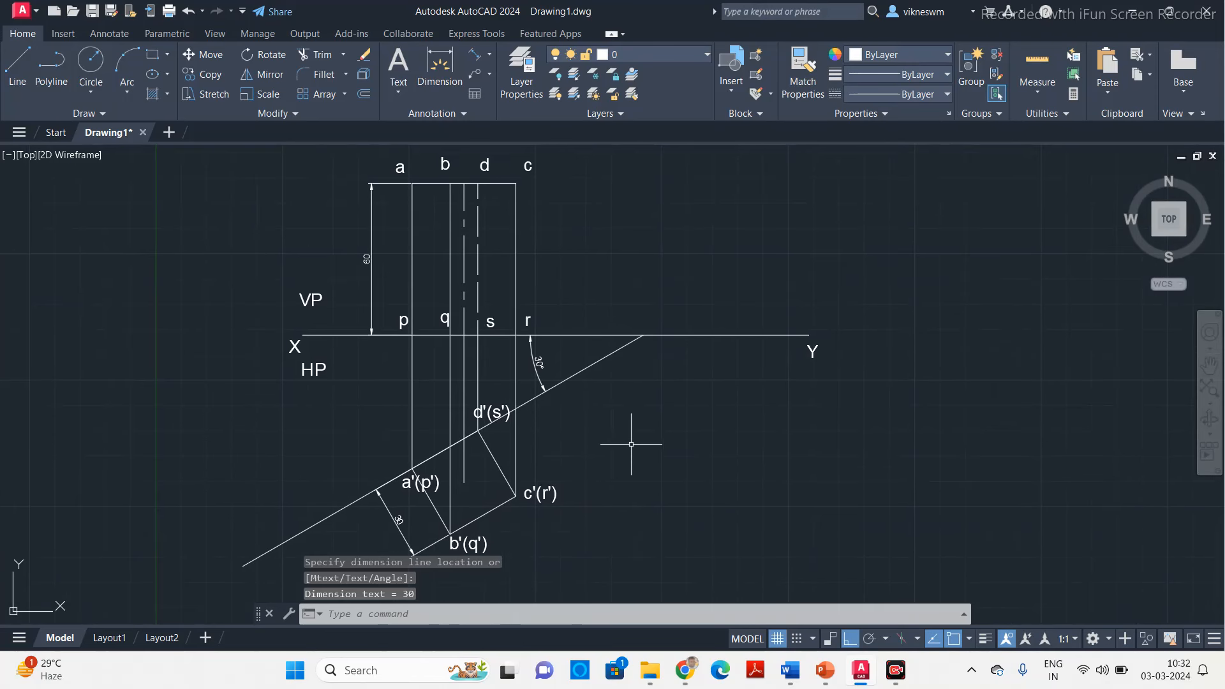
left_click(402, 167)
left_click(396, 171)
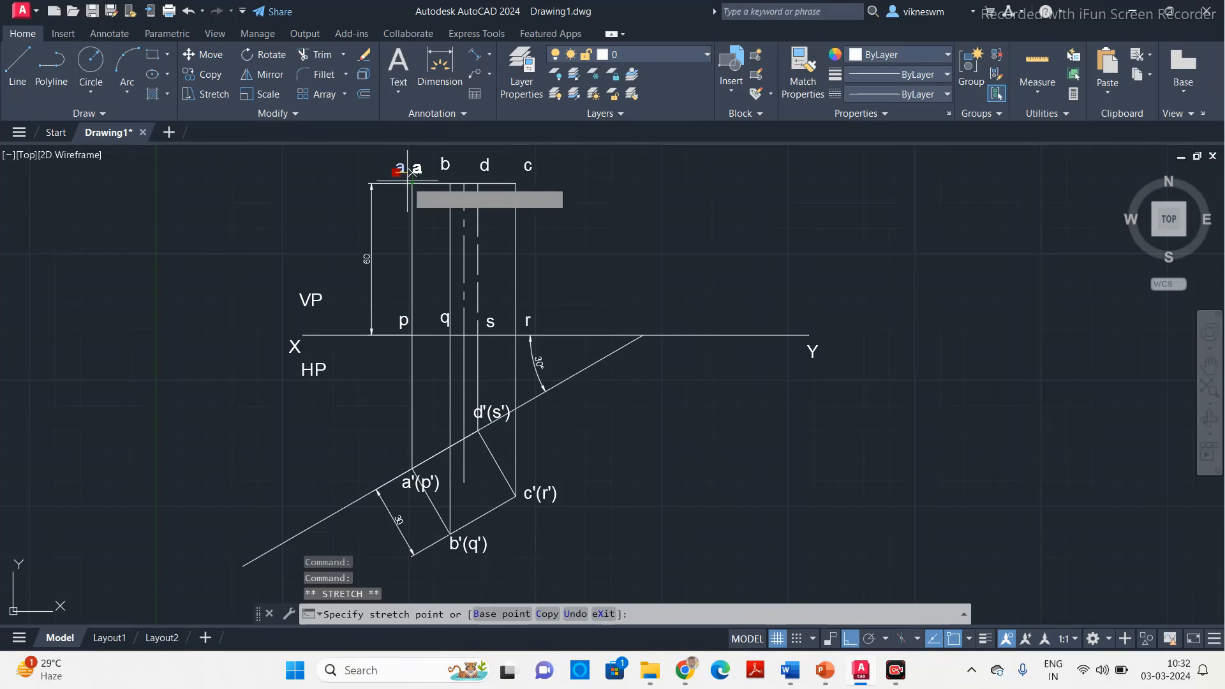
left_click(412, 183)
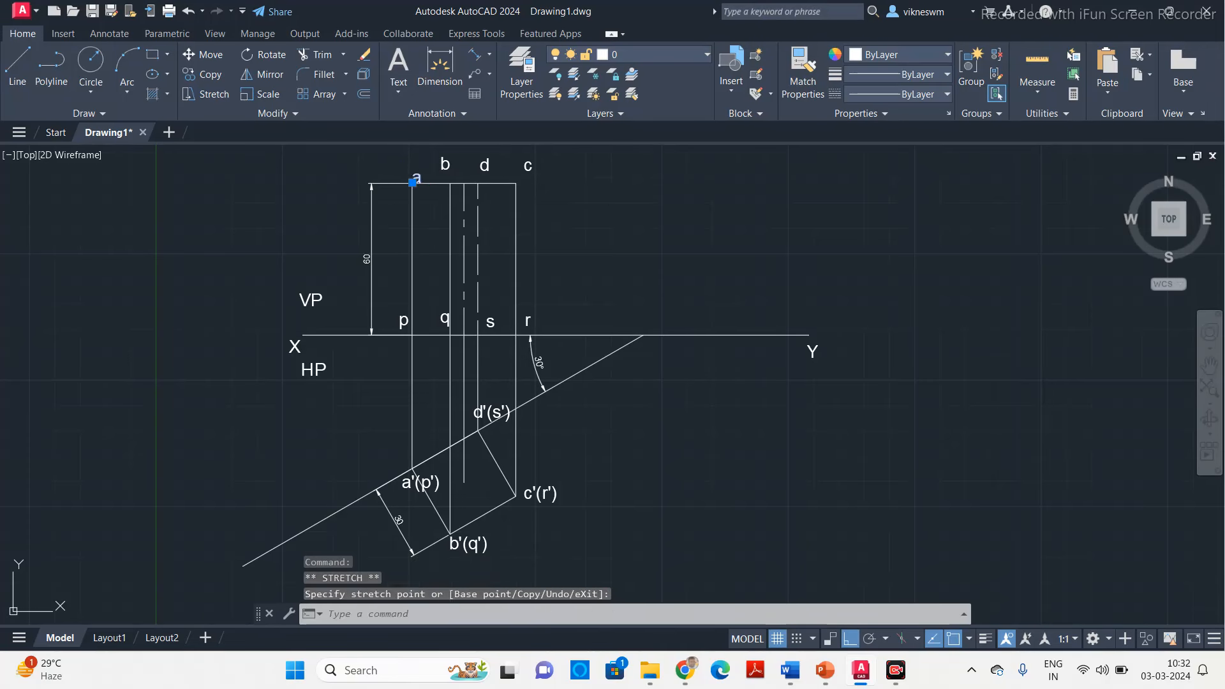
left_click(445, 164)
left_click(440, 170)
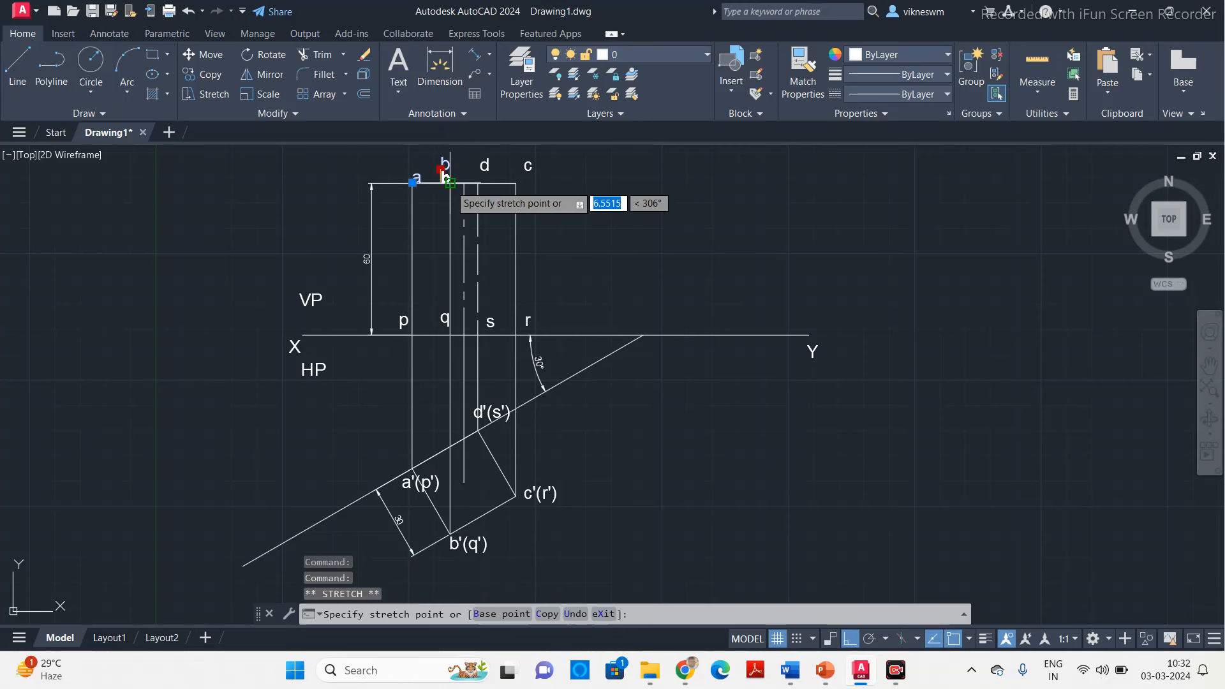
left_click(452, 179)
Step: Move the d and c labels onto the upper ends of their vertical edges and clear the selection
left_click(485, 165)
left_click(480, 171)
left_click(480, 182)
left_click(528, 166)
left_click(525, 171)
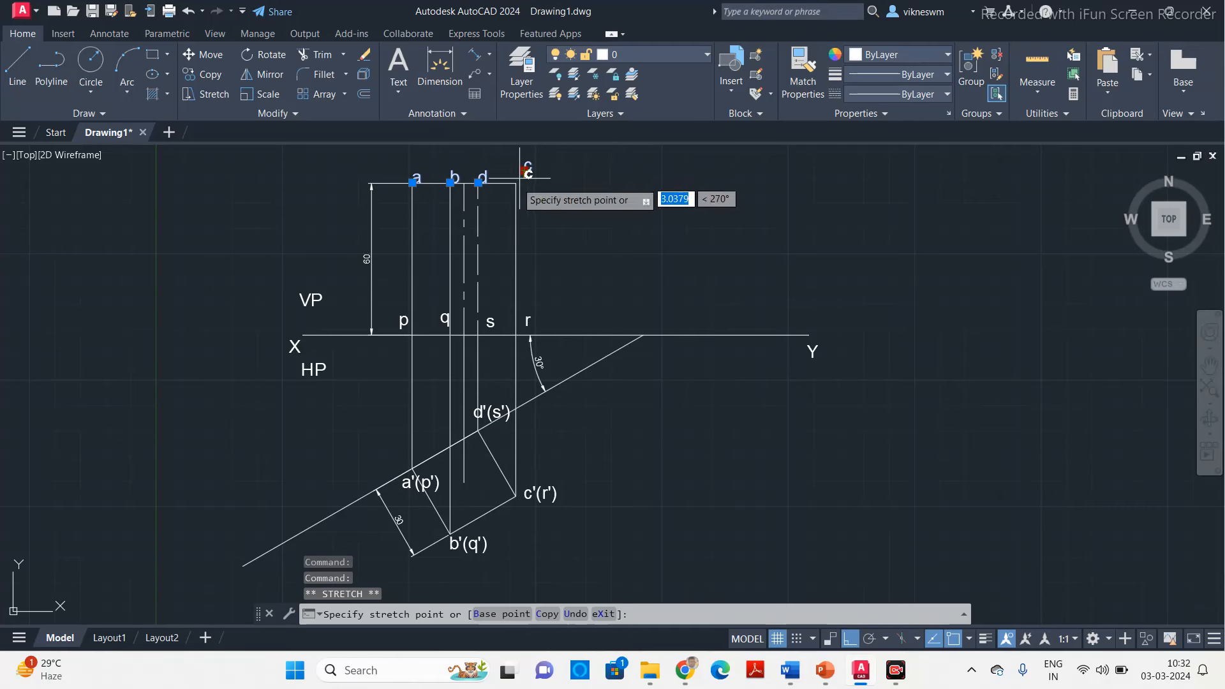
left_click(518, 181)
left_click(583, 245)
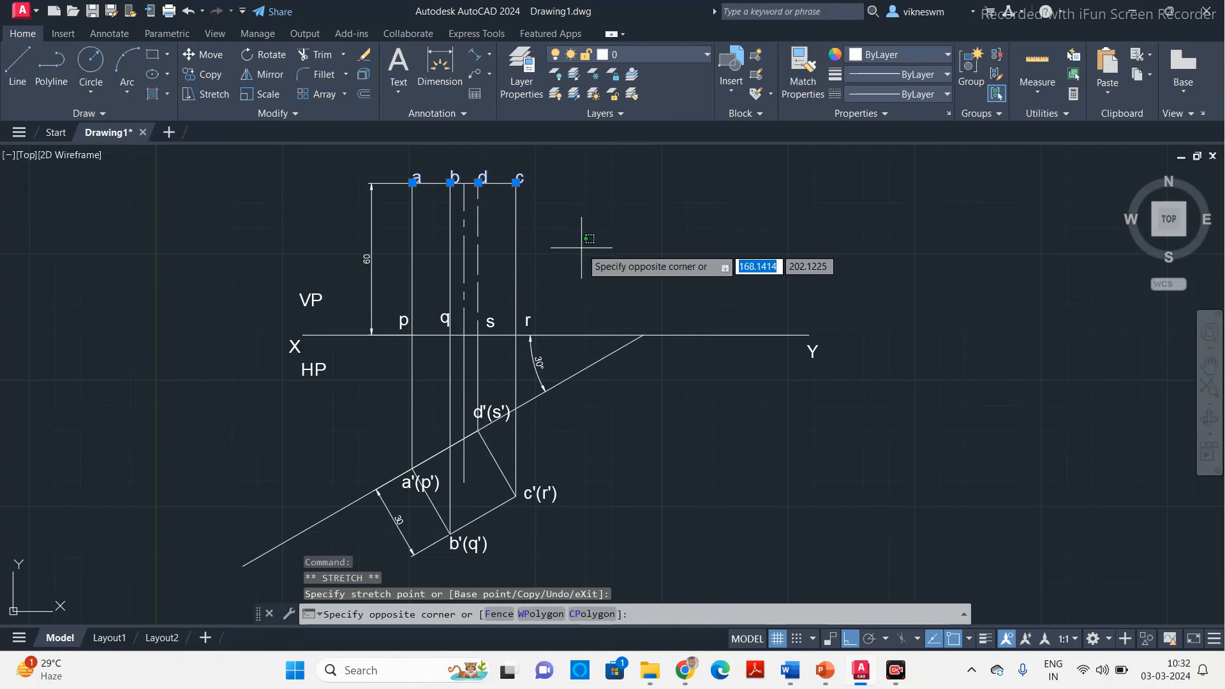
key("Escape")
key("Escape")
Step: Copy the HP label and paste it in the empty area below and to the right of the square
middle_click_drag(582, 246, 556, 211)
scroll(578, 351, "down", 1)
middle_click_drag(619, 311, 665, 339)
scroll(560, 324, "up", 1)
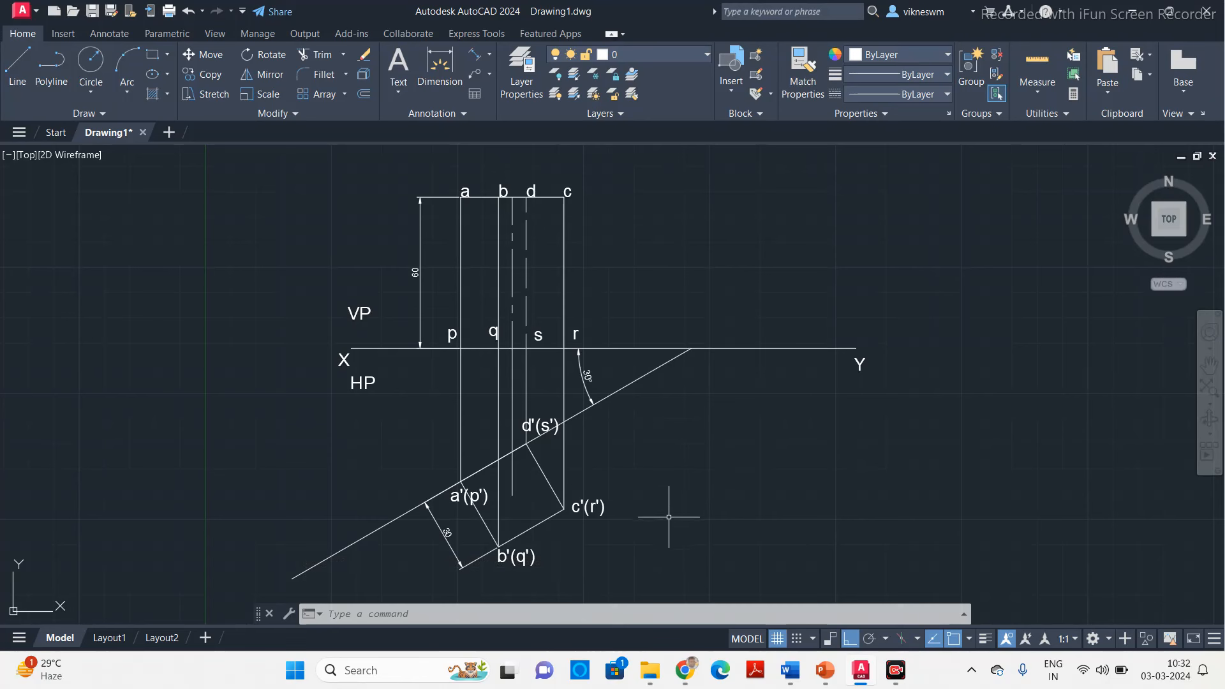
left_click(362, 387)
key("ctrl+c")
key("ctrl+v")
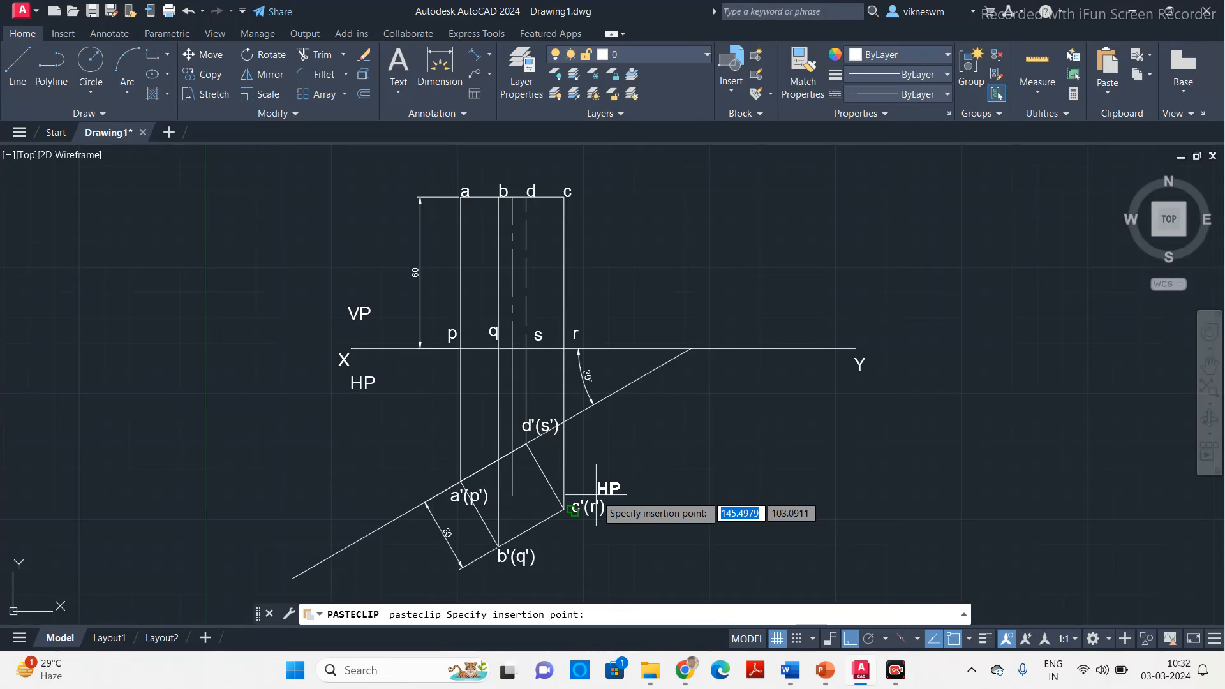
left_click(630, 578)
left_click(635, 571)
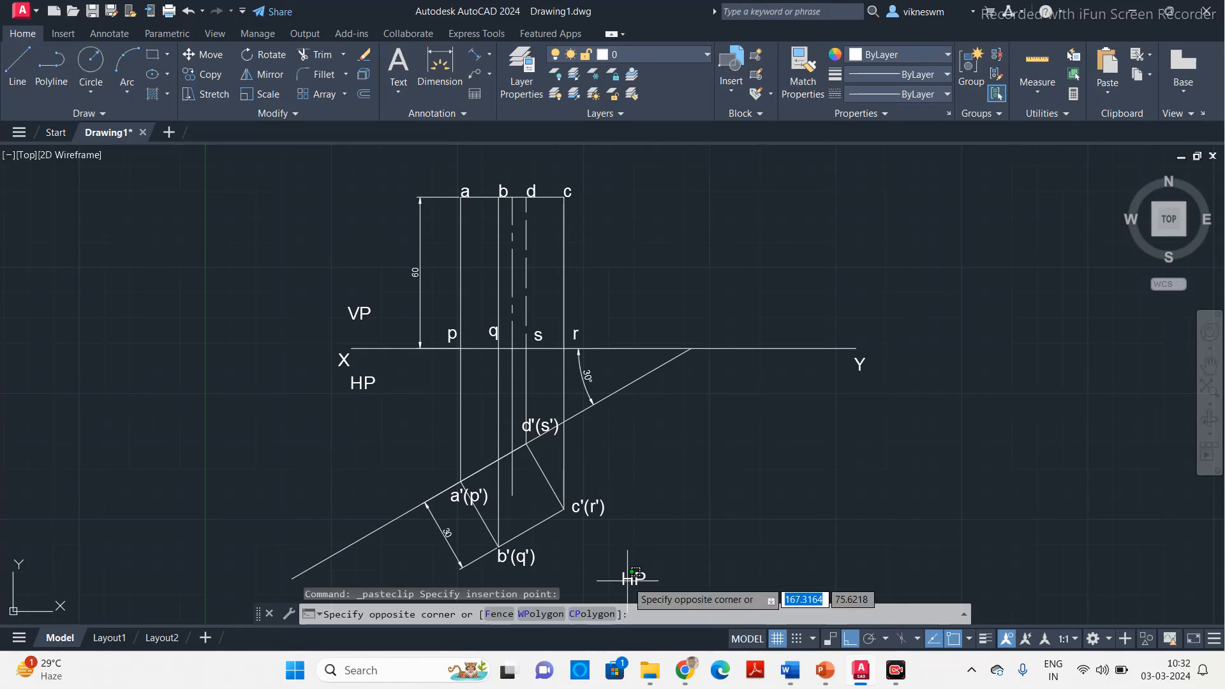
key("Escape")
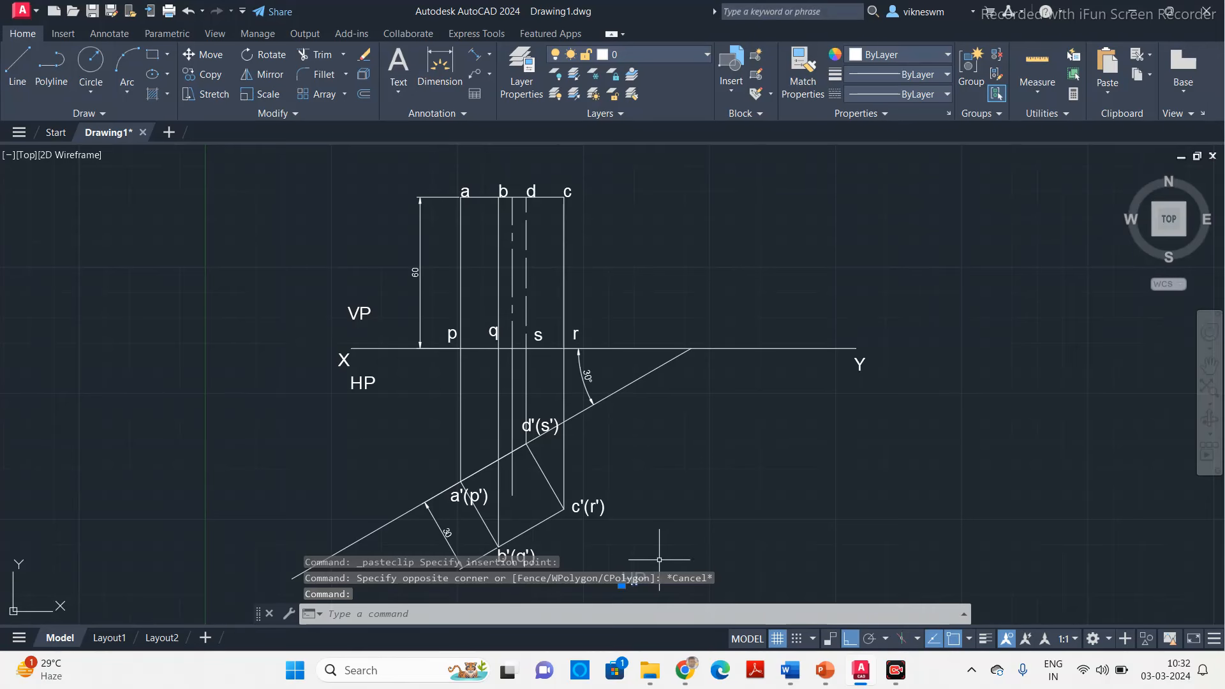
Step: Change the pasted HP label to "All Dimensions are in mm" and finish text editing
mouse_move(664, 533)
middle_mouse_down()
mouse_move(662, 495)
mouse_move(638, 520)
middle_mouse_up()
double_click(637, 527)
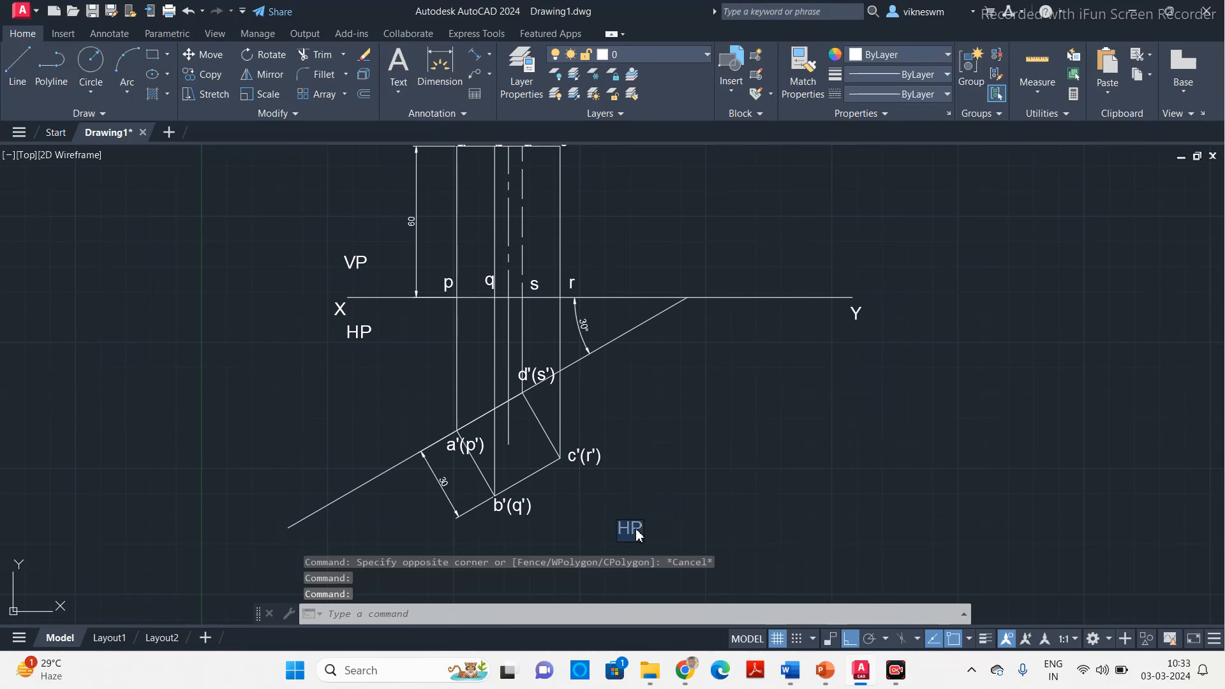
type("All Dimensions are in mm")
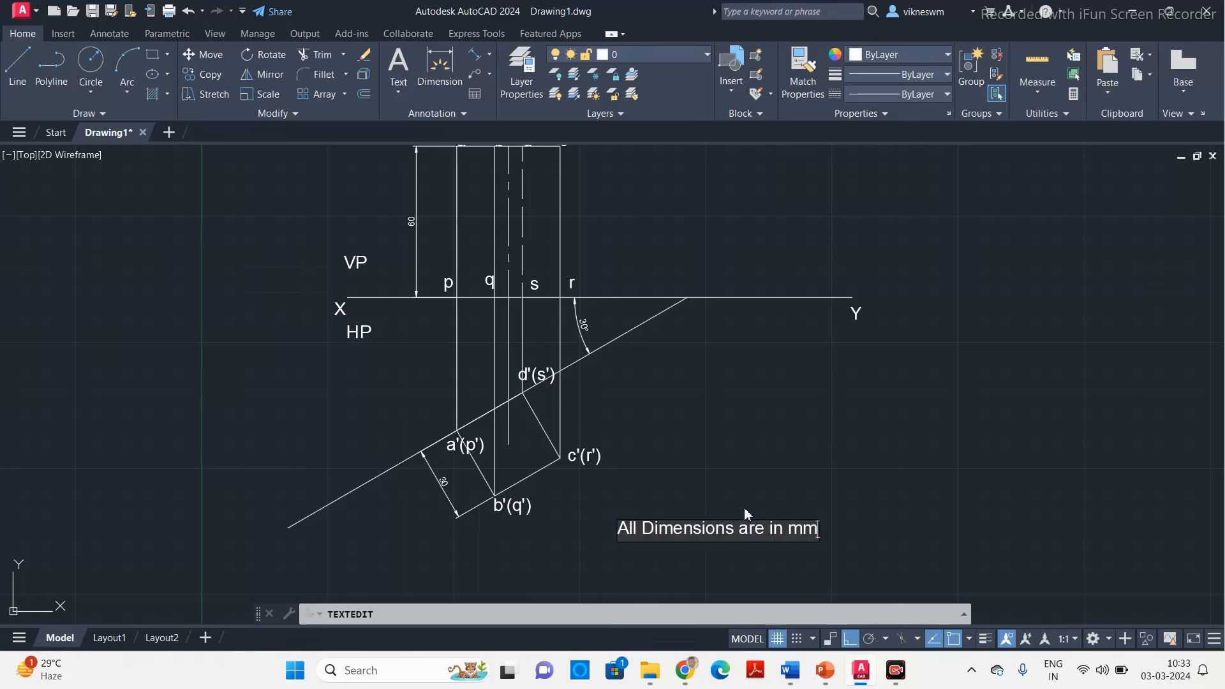
left_click(884, 489)
scroll(884, 489, "down", 2)
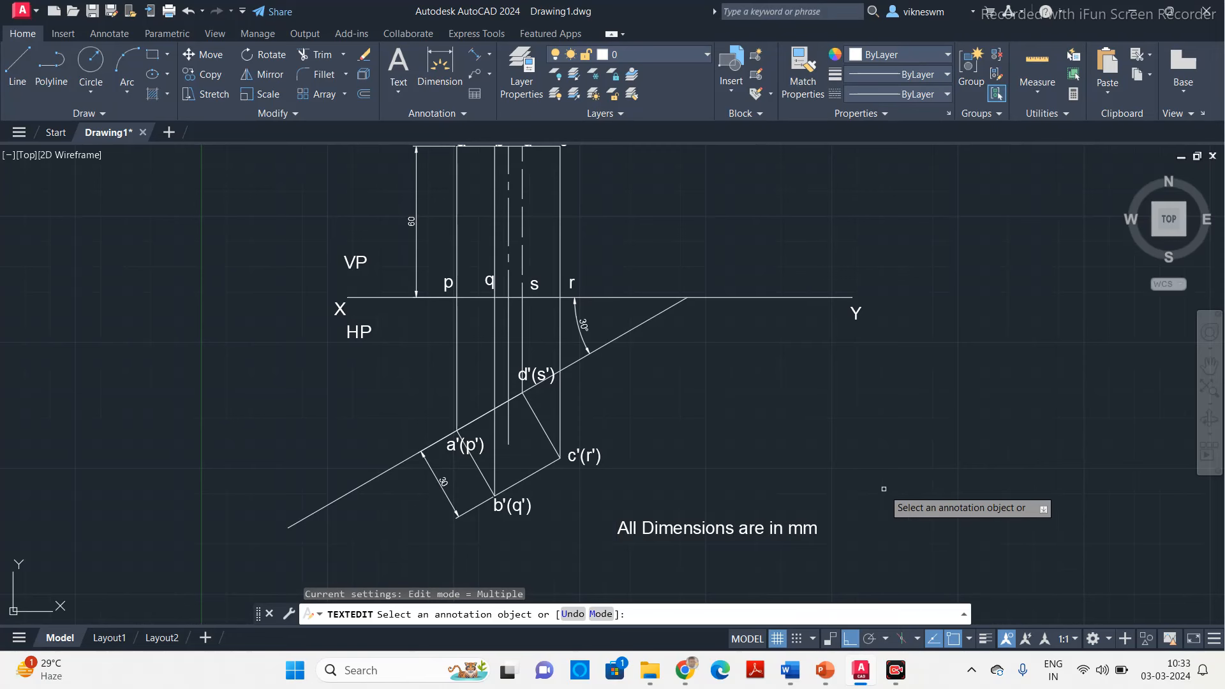
mouse_move(884, 489)
middle_mouse_down()
mouse_move(752, 511)
mouse_move(734, 495)
middle_mouse_up()
scroll(742, 510, "up", 2)
key("Escape")
Step: Move the "All Dimensions are in mm" note directly below the square's view, with Ortho off, and clear the selection
left_click(487, 542)
left_click(474, 542)
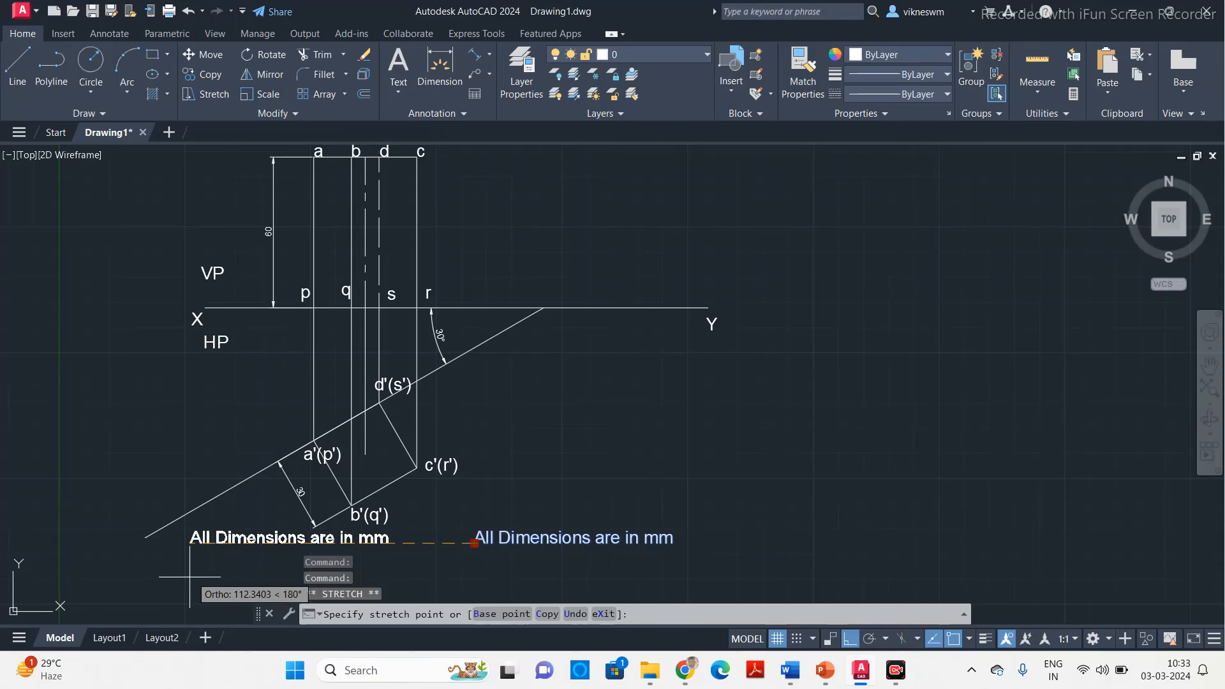
key("F8")
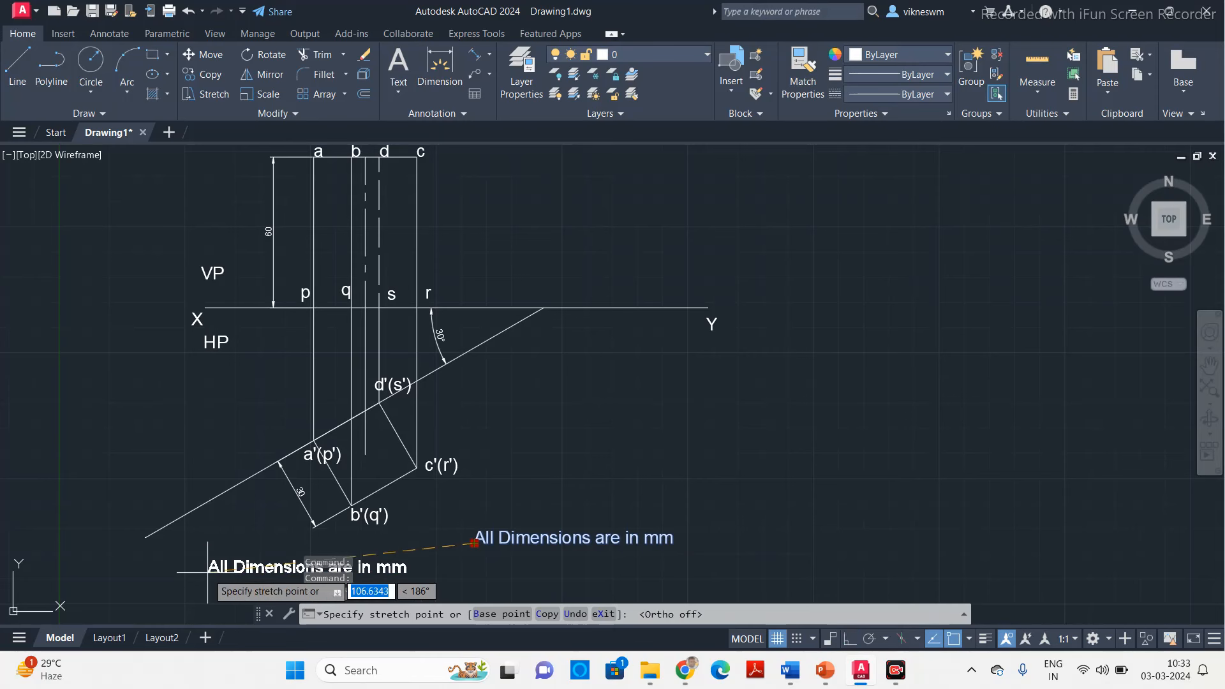
left_click(225, 578)
key("Escape")
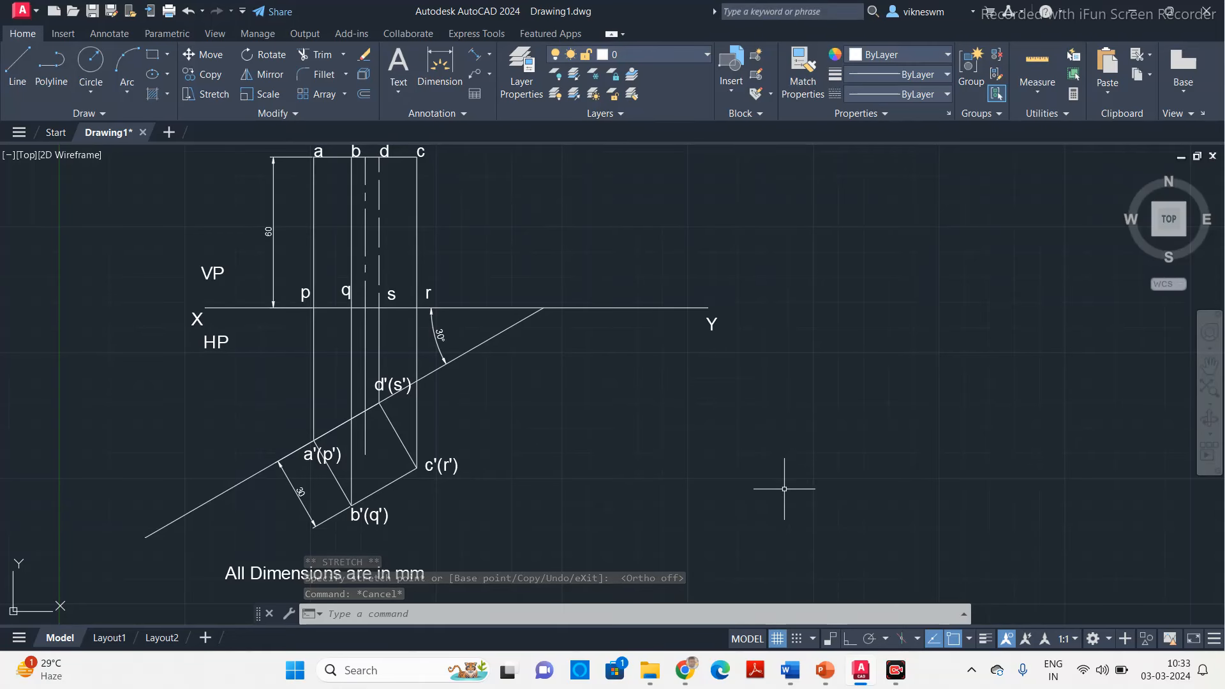
Step: Switch to Word to read the highlighted square pyramid/prism problem, and return to the AutoCAD drawing
left_click(791, 671)
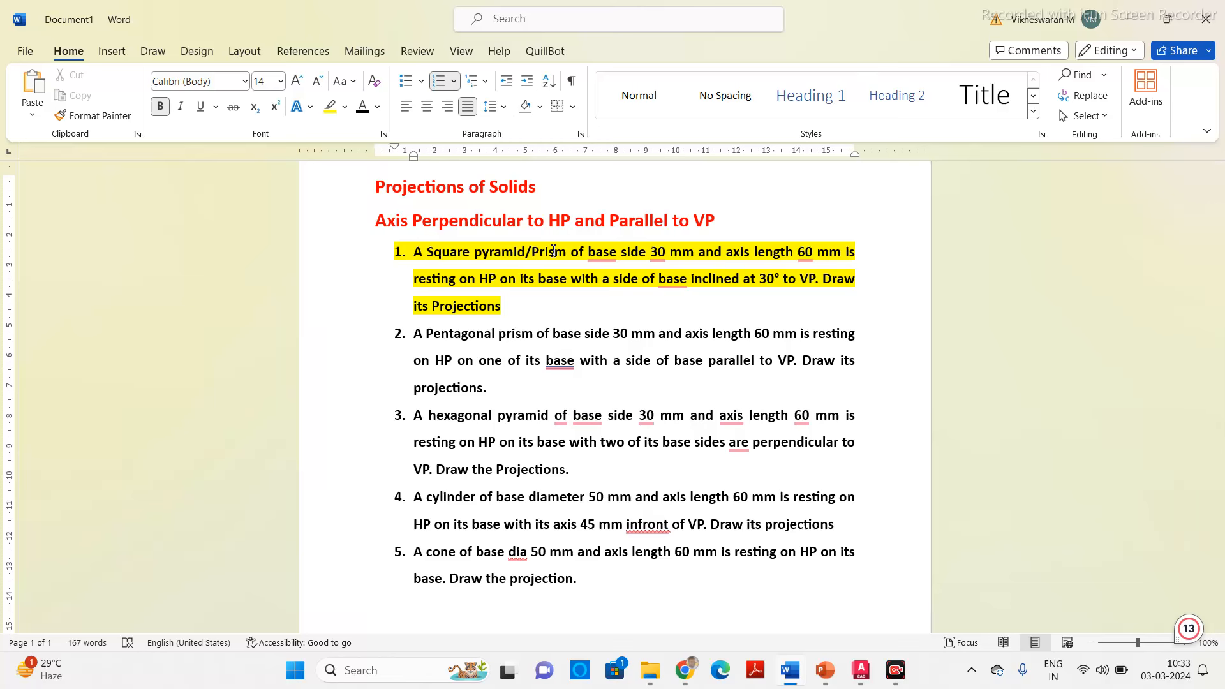
left_click(860, 670)
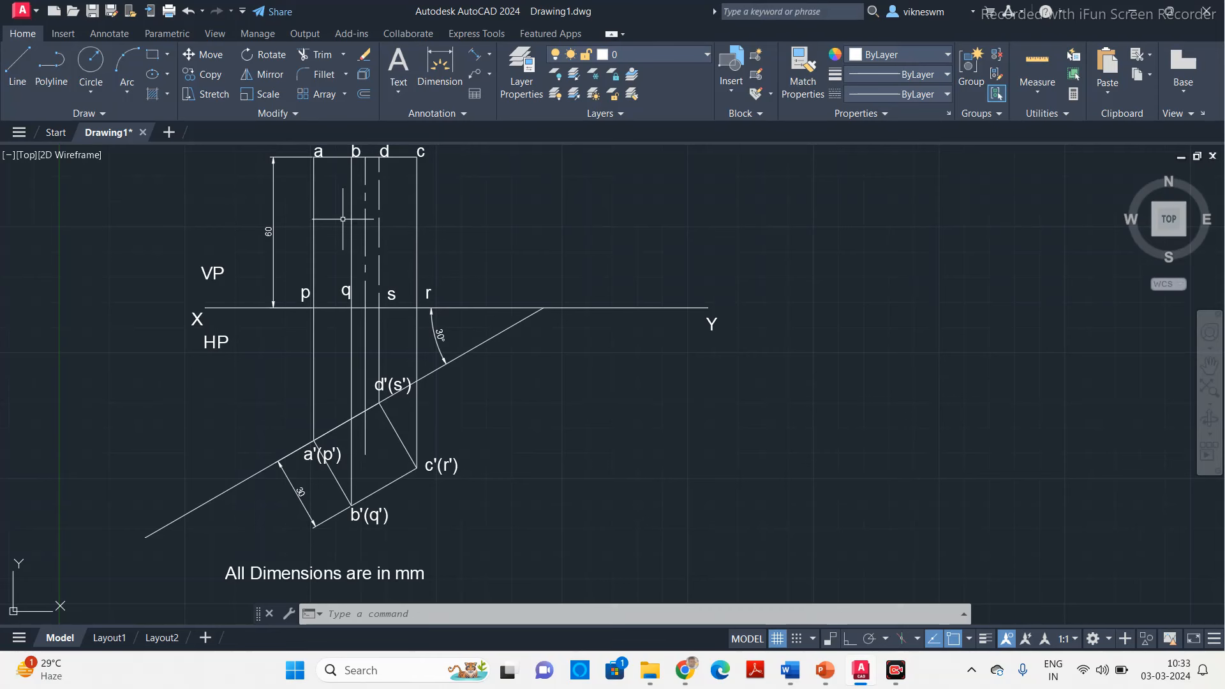
left_click(805, 305)
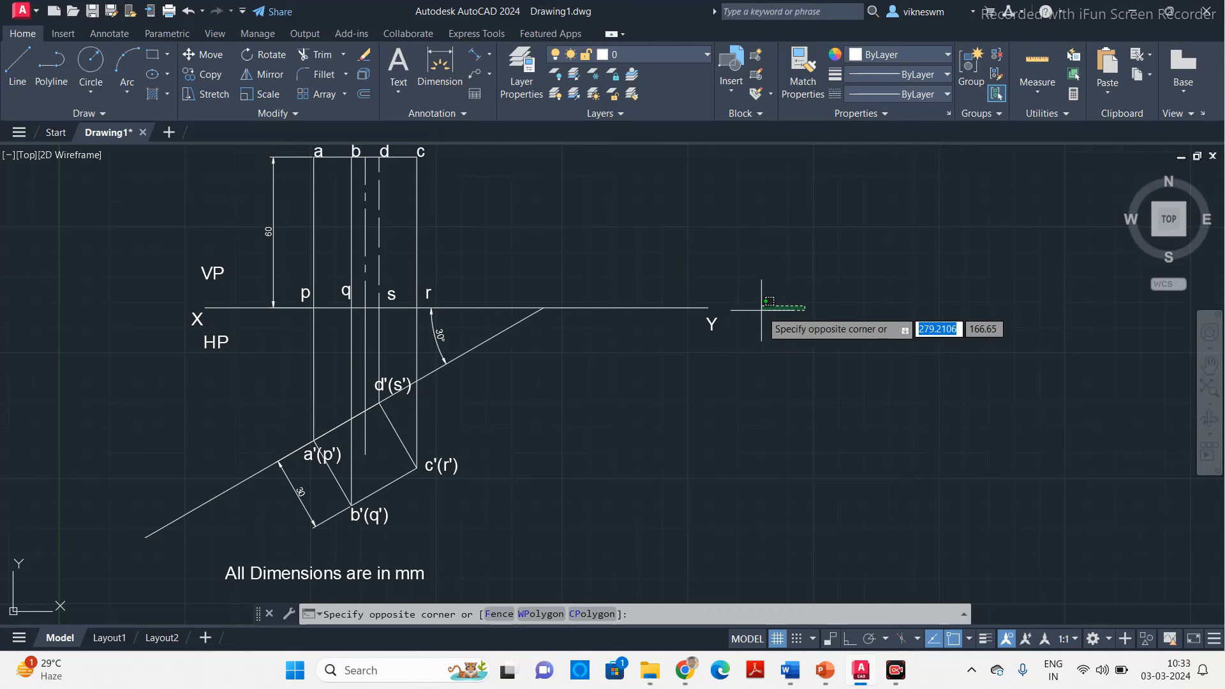
key("Escape")
Step: Stretch the Y end of the XY line about 125 mm to the right and move the Y label to the new end
left_click(694, 309)
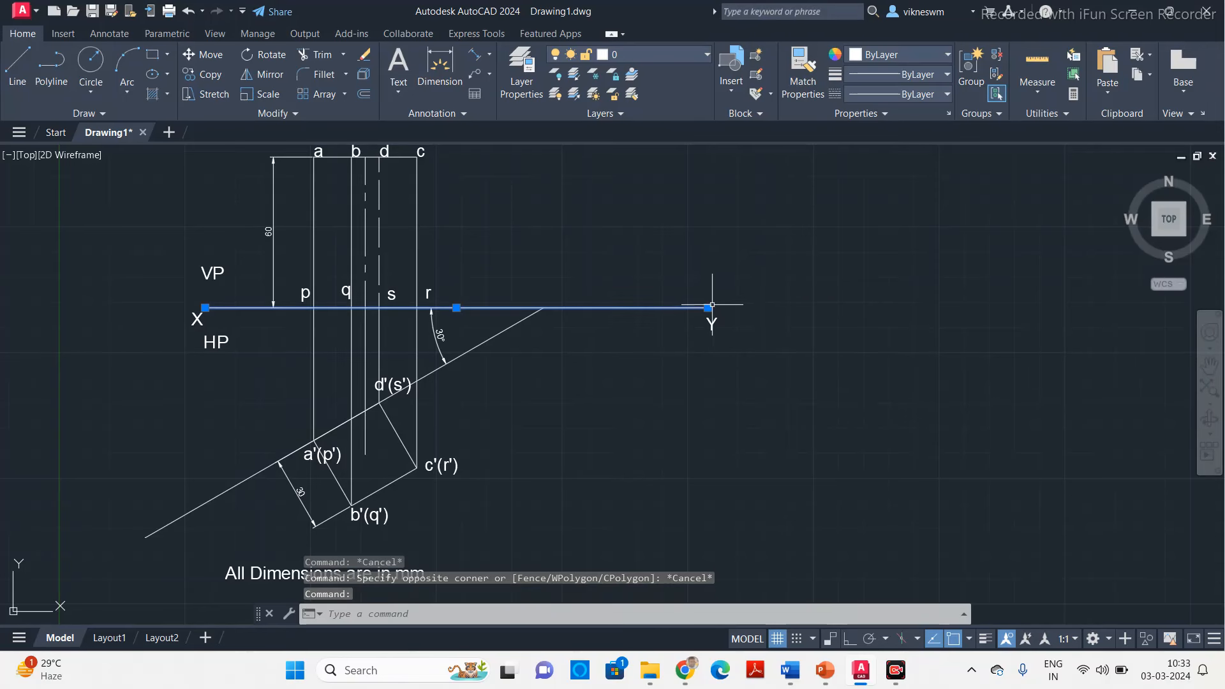
left_click(708, 307)
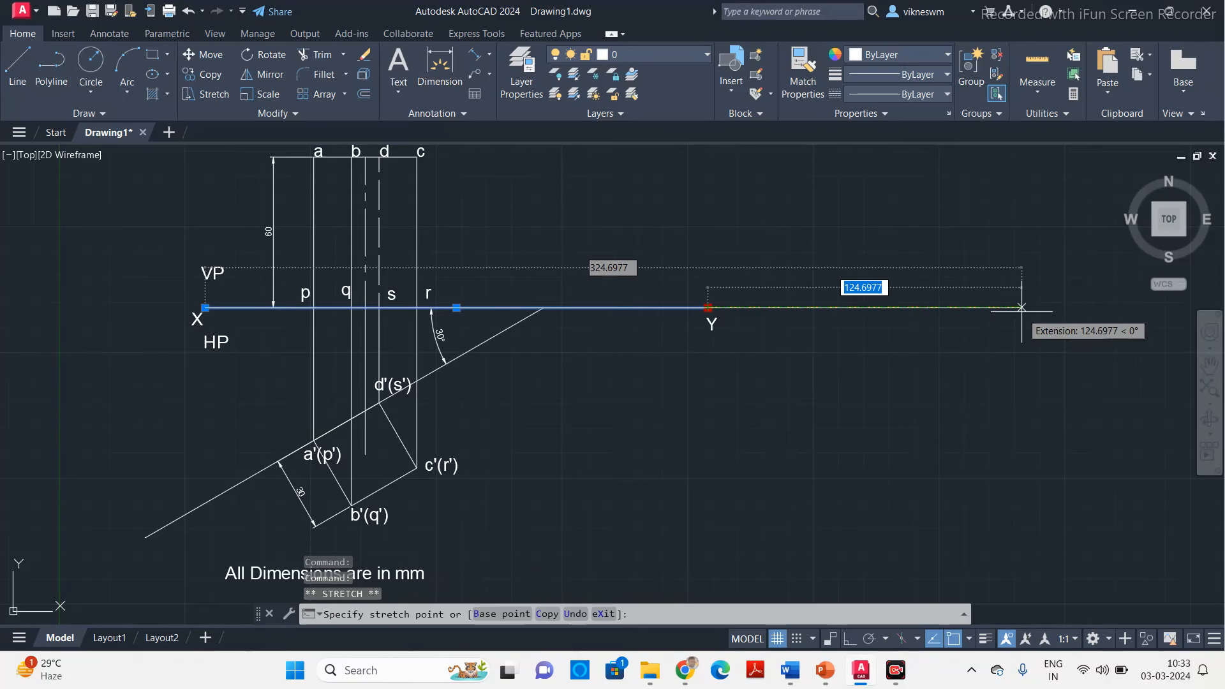
left_click(1022, 307)
key("Escape")
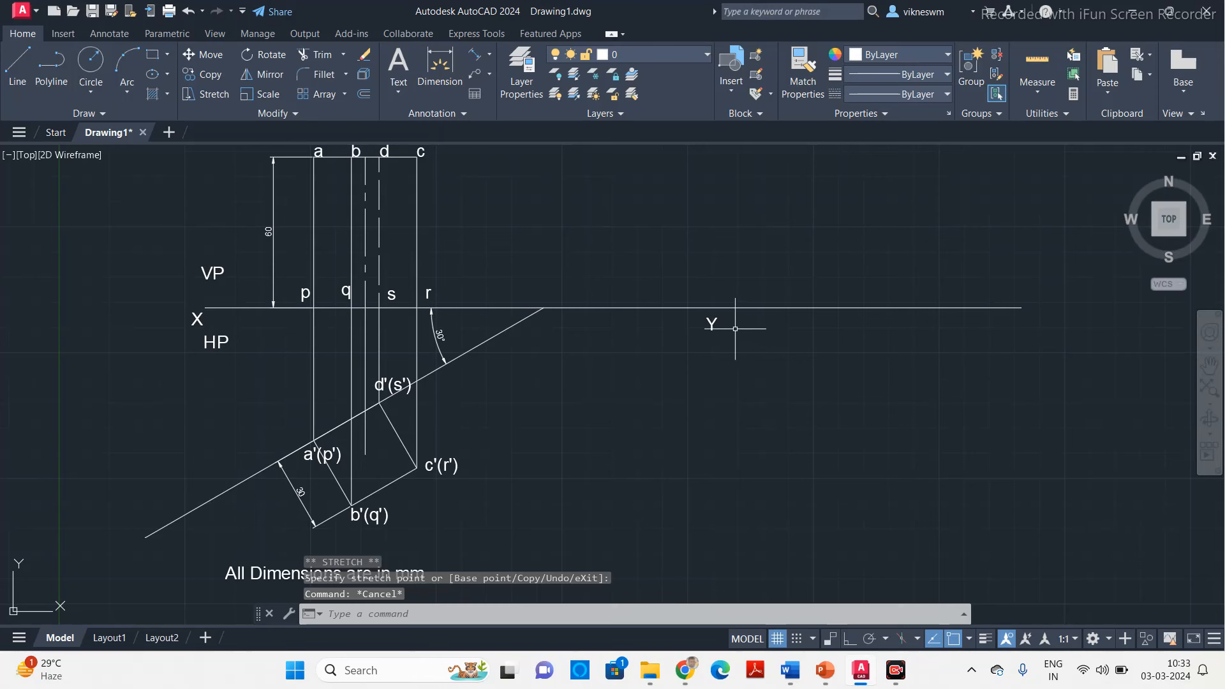
left_click(711, 324)
left_click(707, 329)
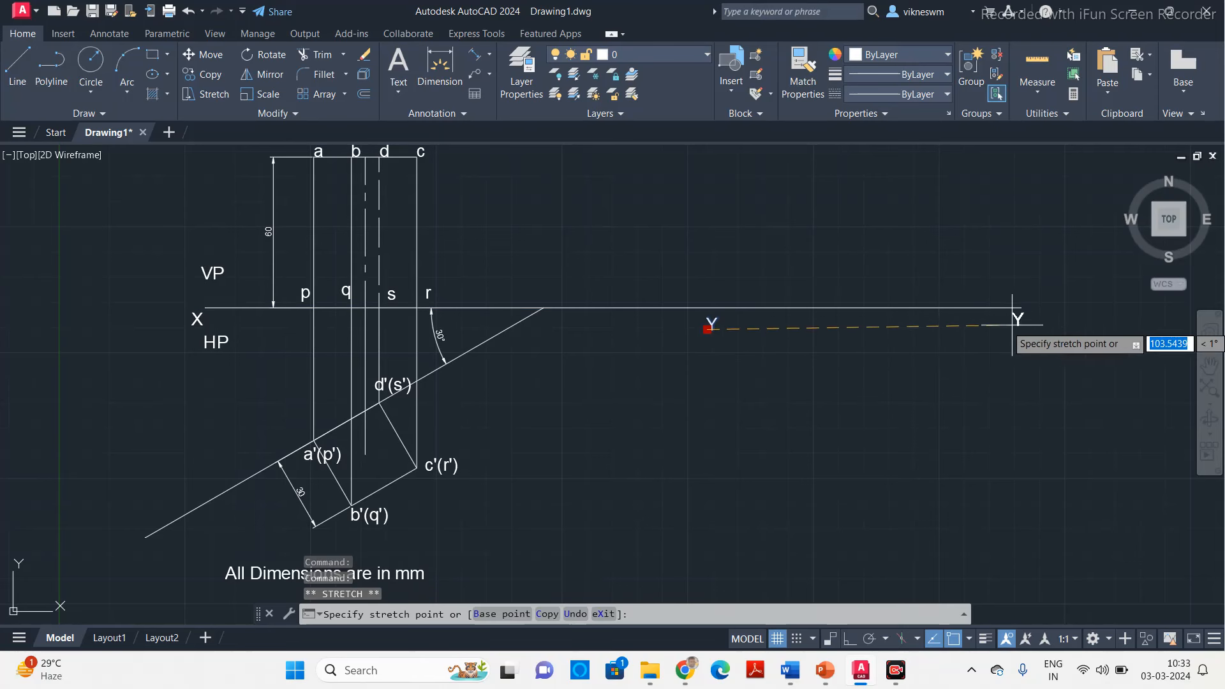
left_click(1031, 317)
key("Escape")
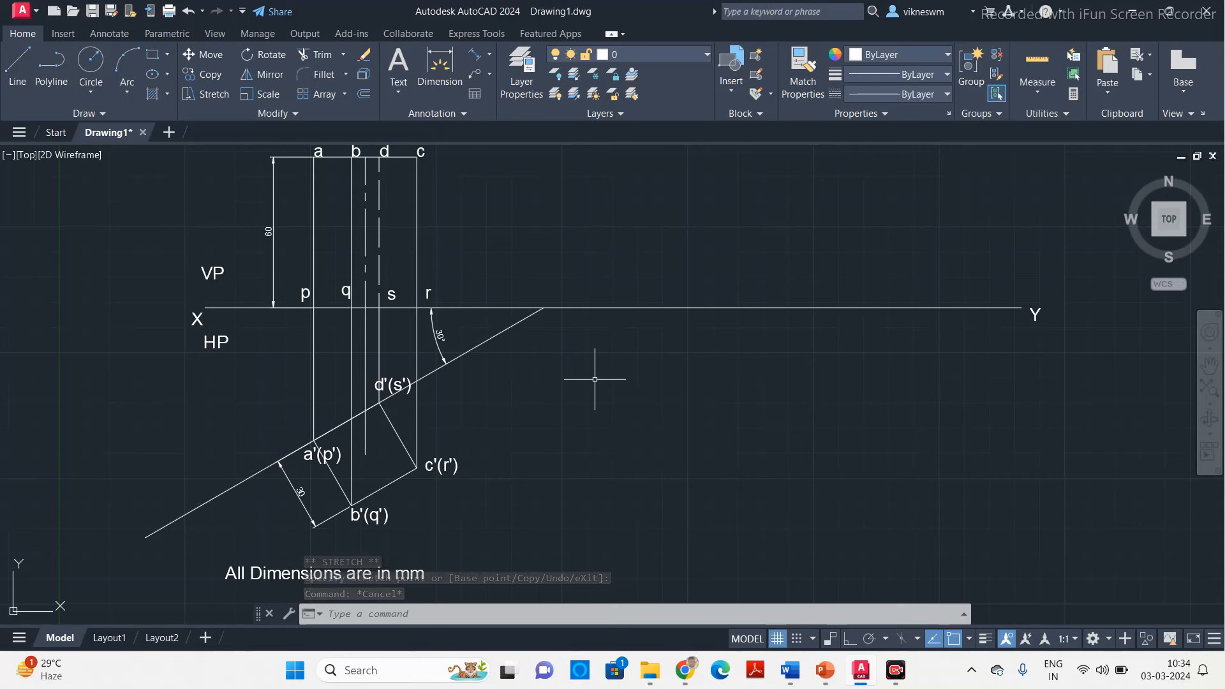
Step: Draw a 200 mm line from the extended part of the XY line, descending to the left at an angle of 150°
left_click(19, 66)
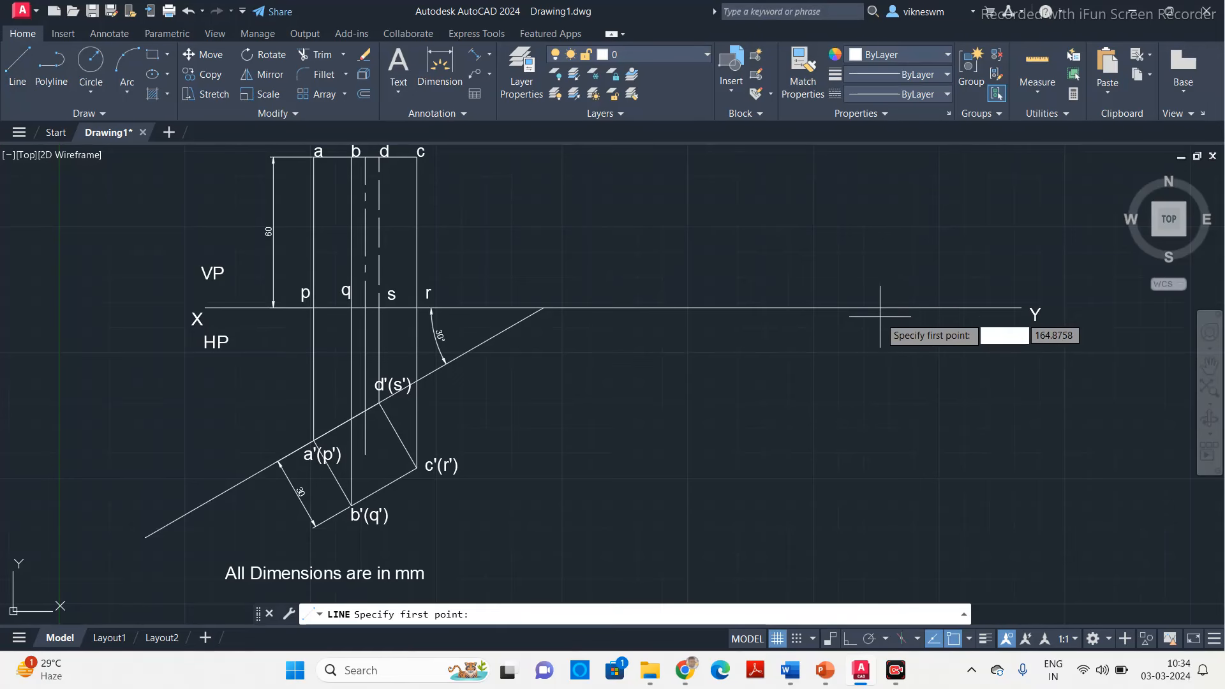
left_click(848, 308)
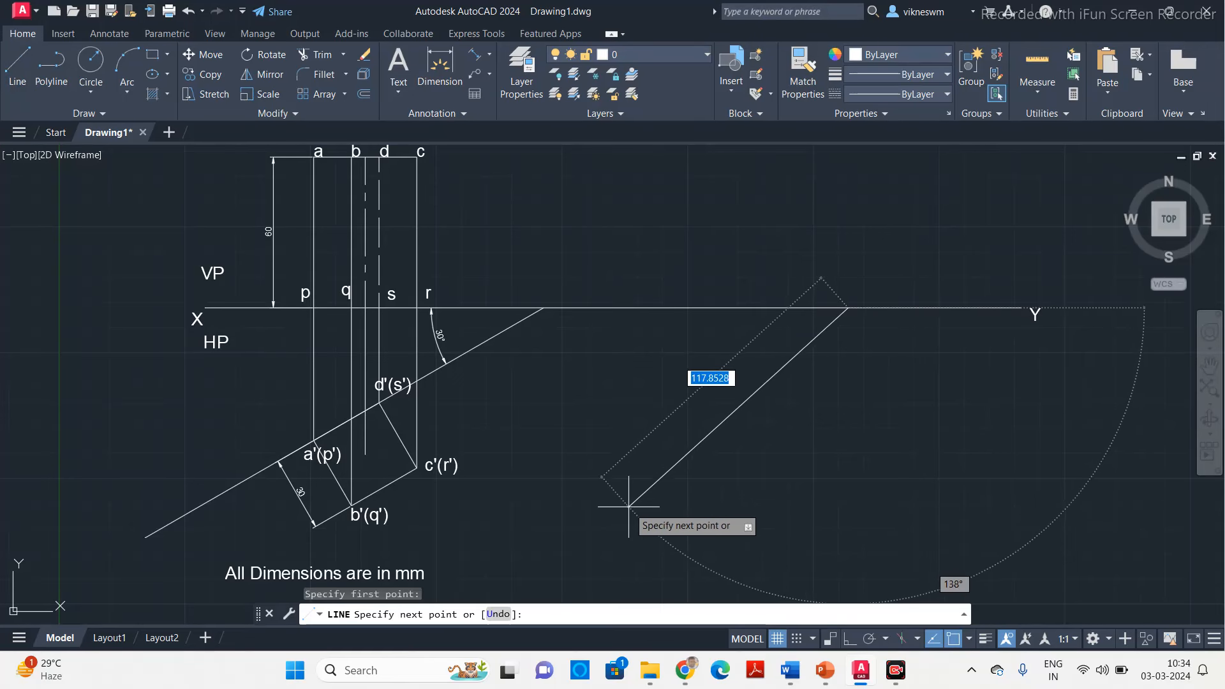
type("1")
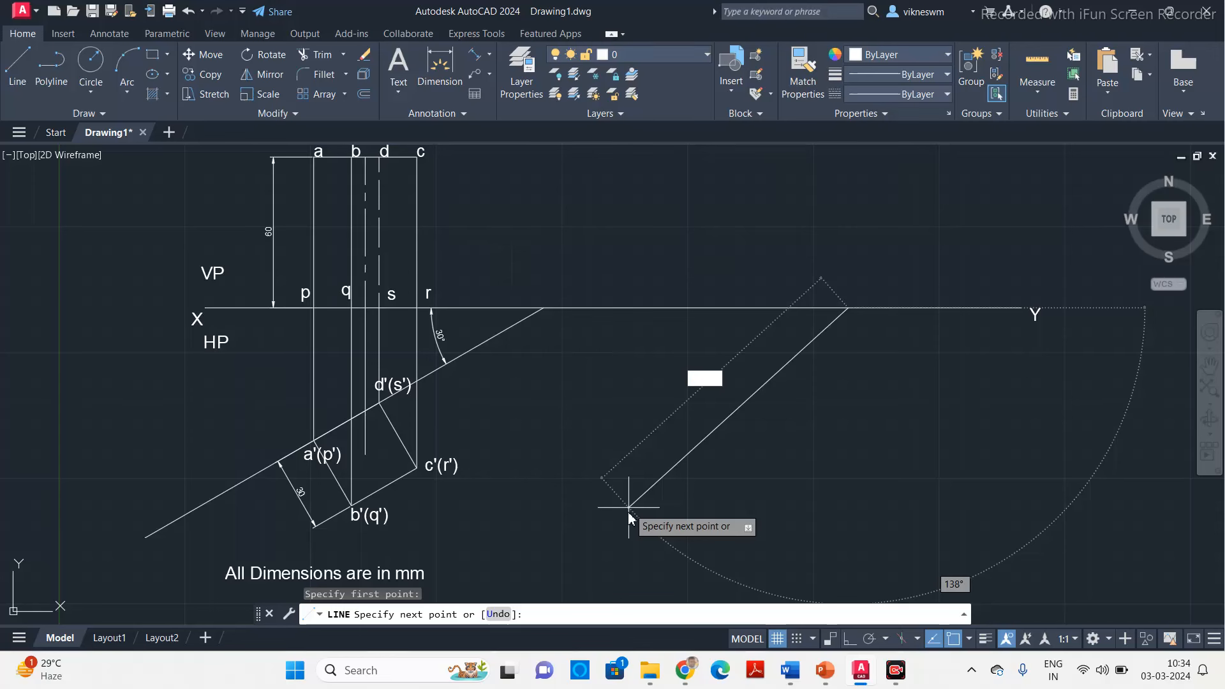
key("Tab")
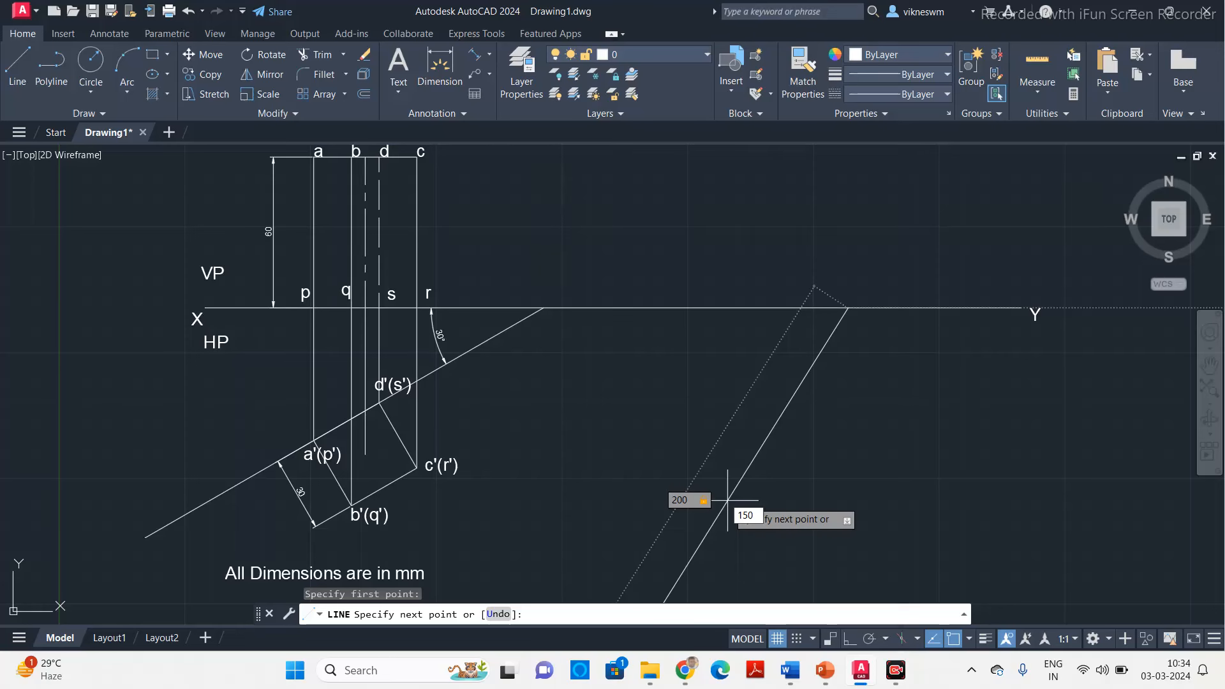
key("Return")
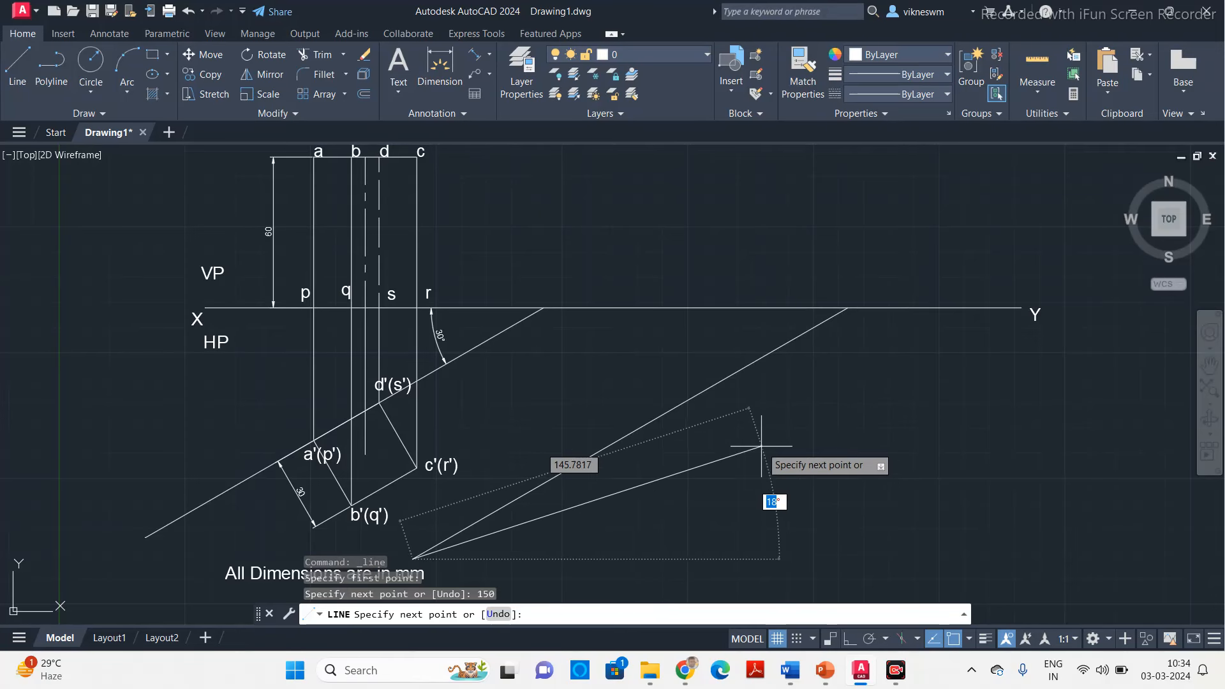
key("Escape")
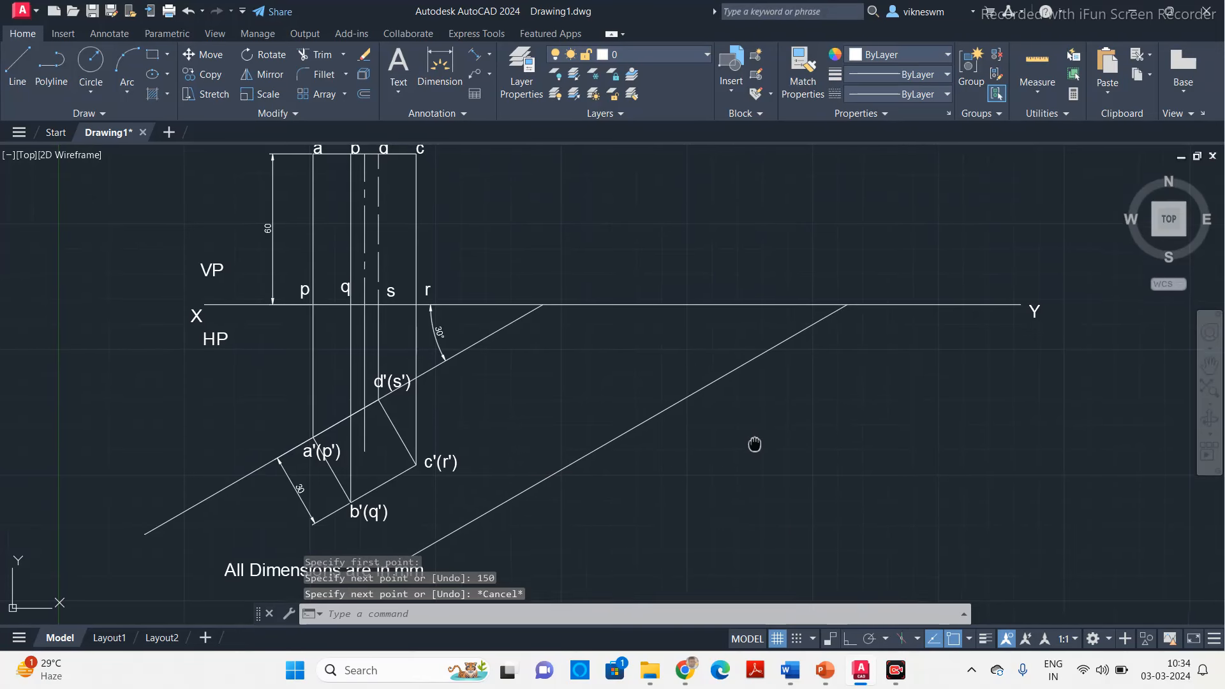
Step: Draw a 4-sided polygon by edge, starting on the new inclined line, with a 30 mm edge straight down and Ortho on
middle_click_drag(754, 443, 719, 424)
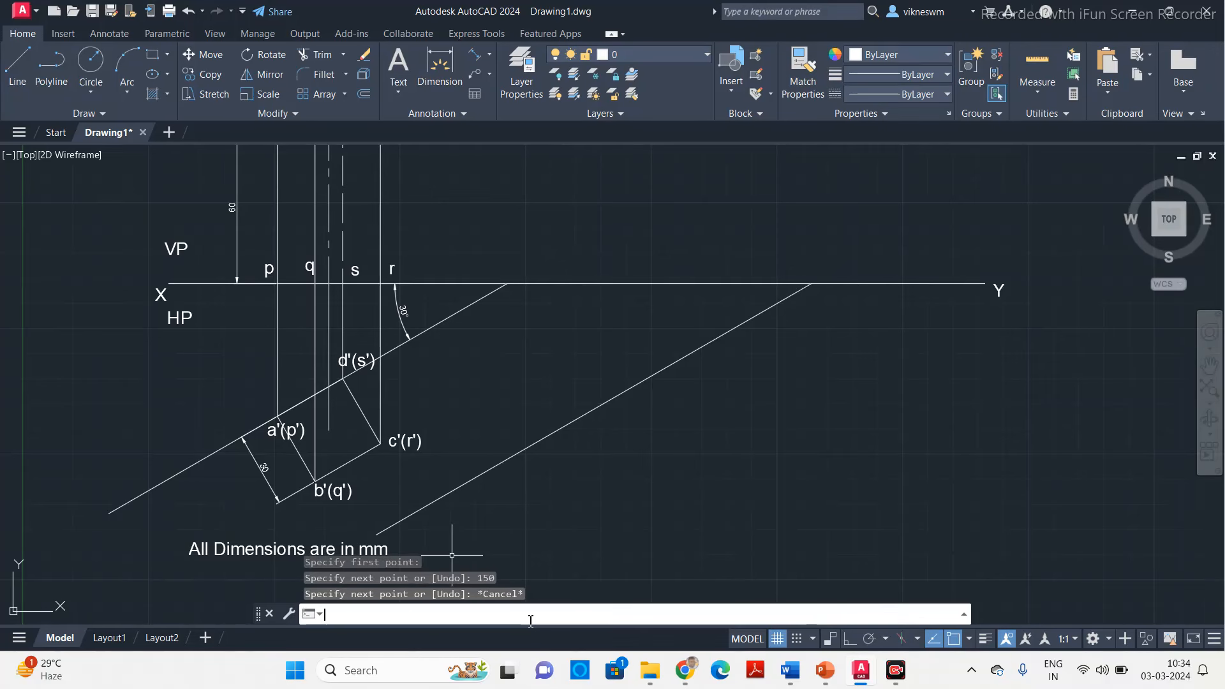
type("poly")
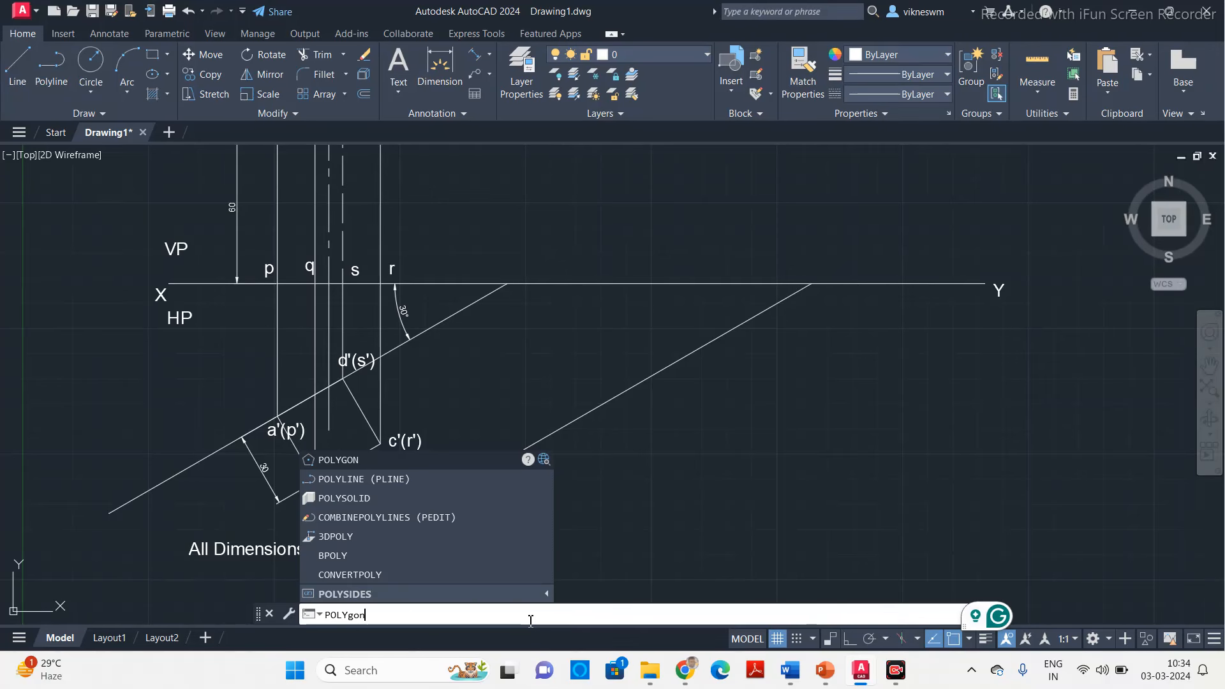
key("Return")
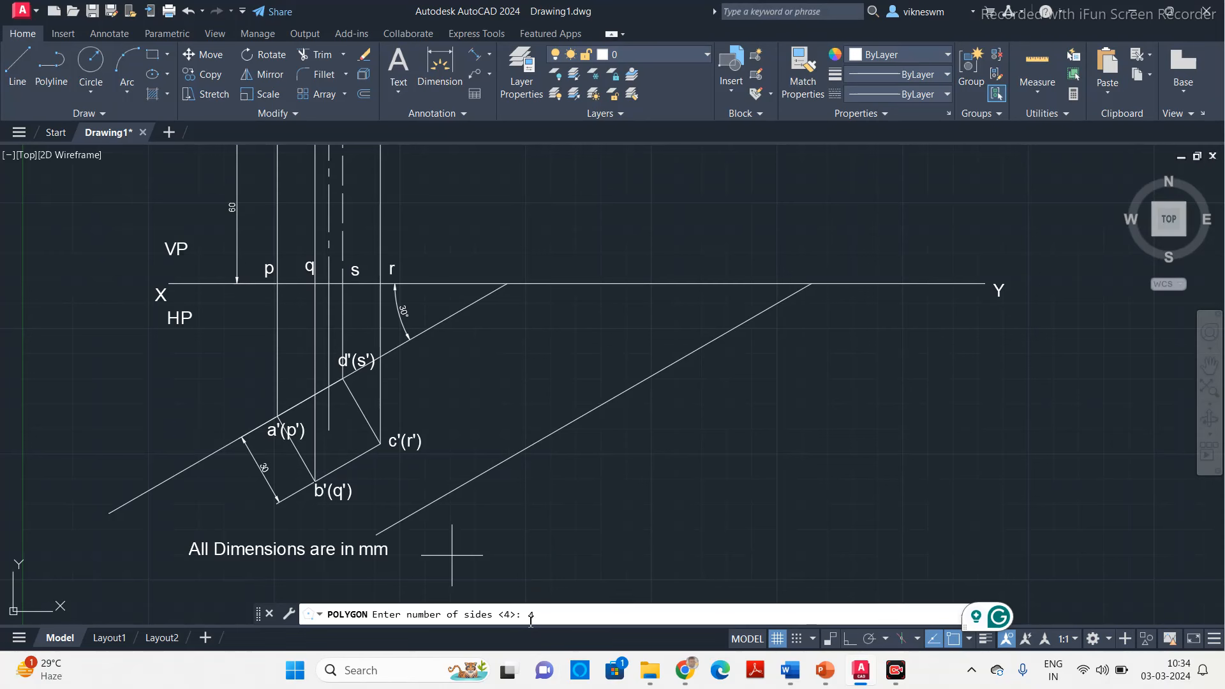
type("4")
key("Return")
left_click(558, 613)
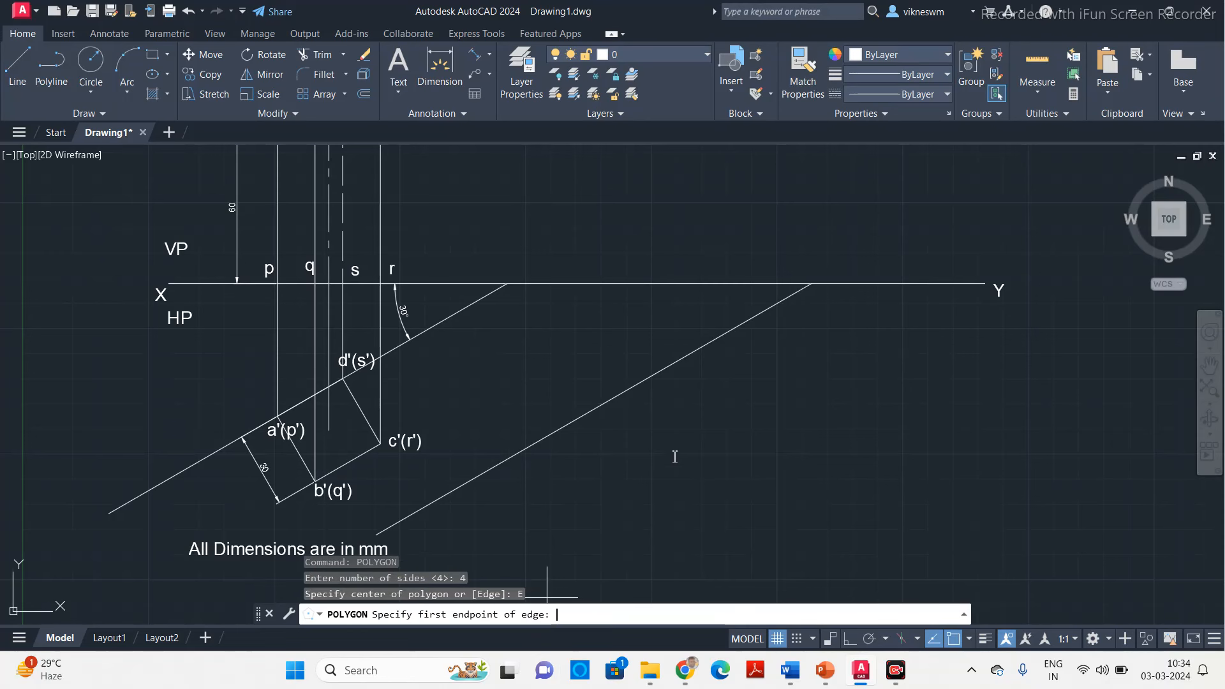
left_click(678, 360)
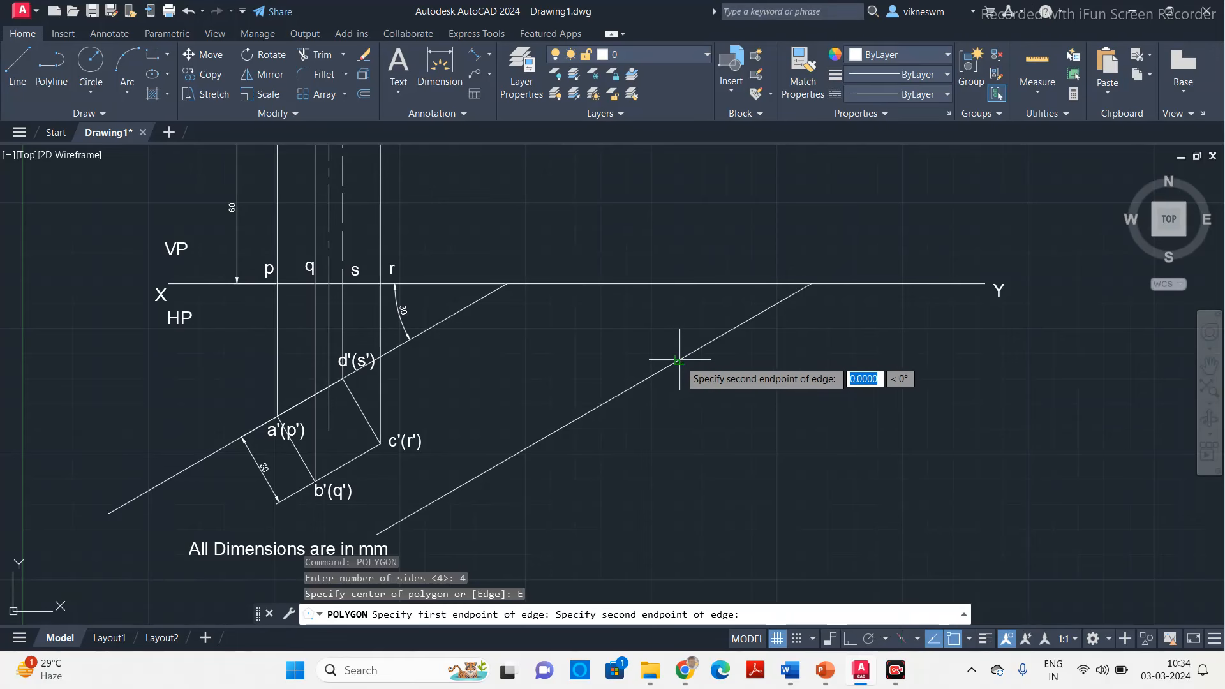
key("F8")
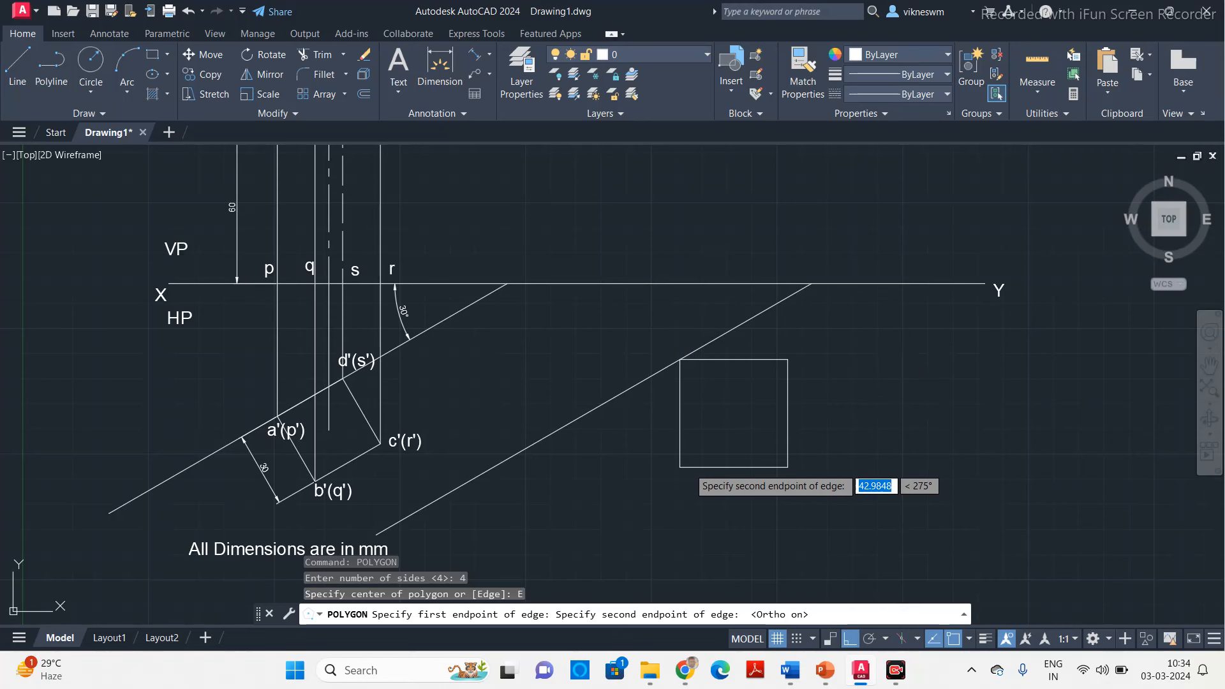
type("30")
key("Return")
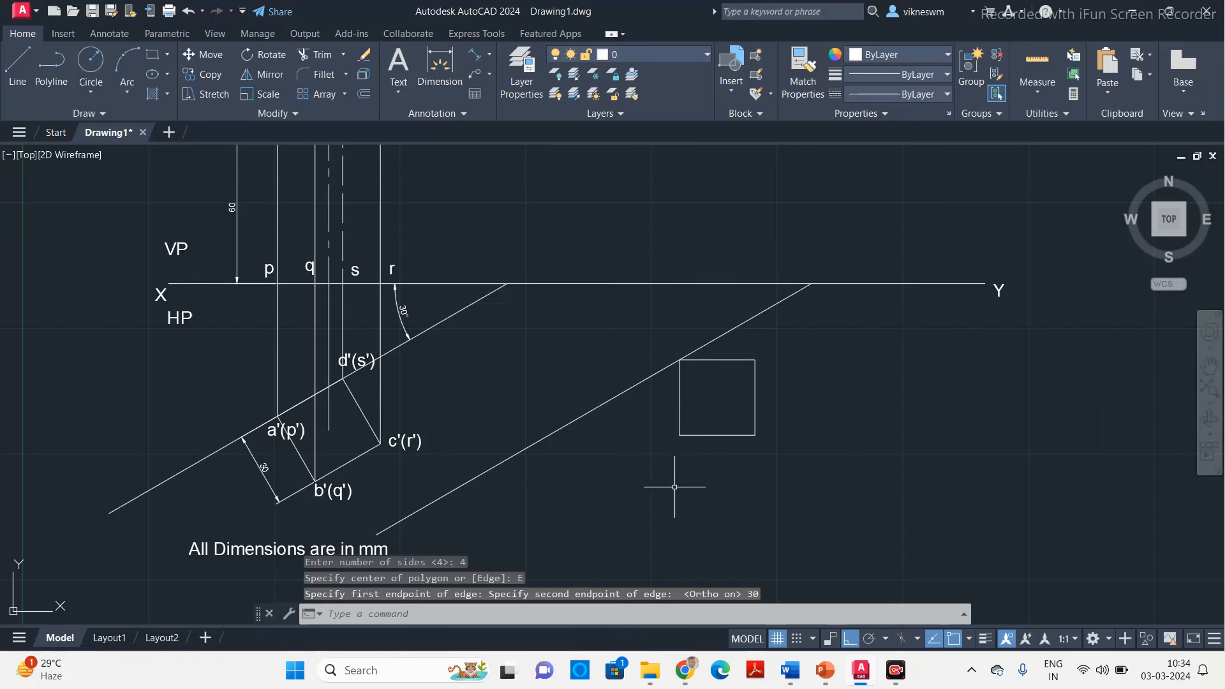
Step: Rotate the new square by -60° about its corner on the inclined line
left_click(704, 361)
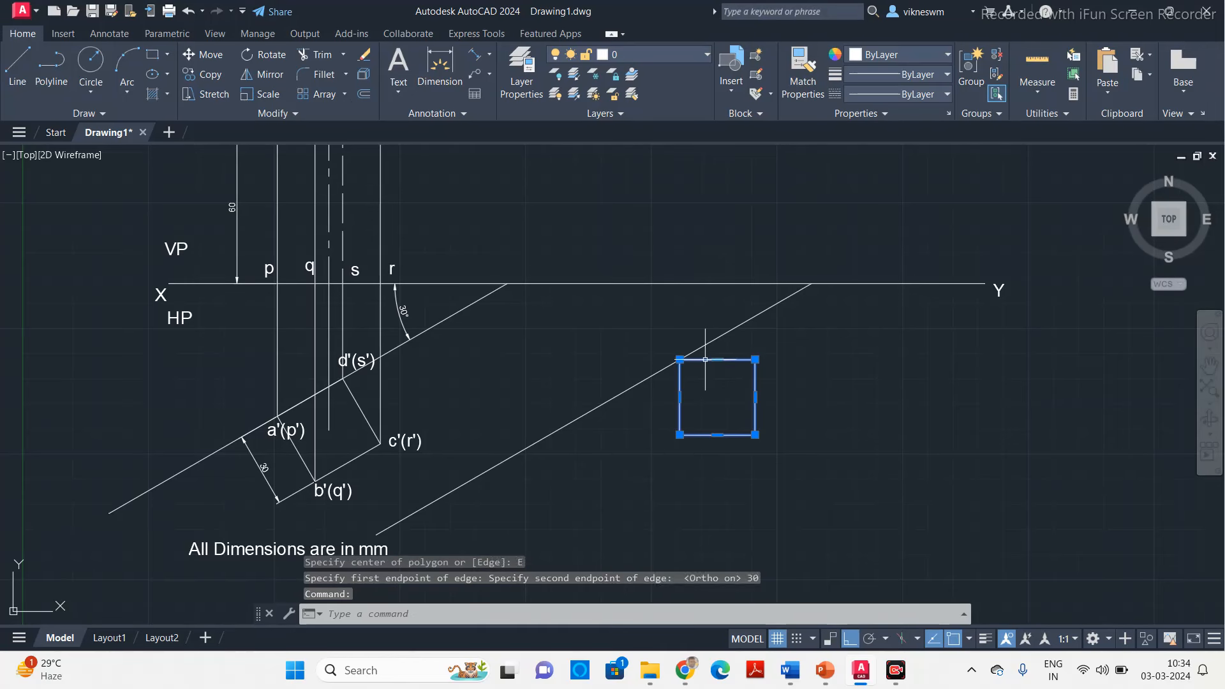
left_click(257, 54)
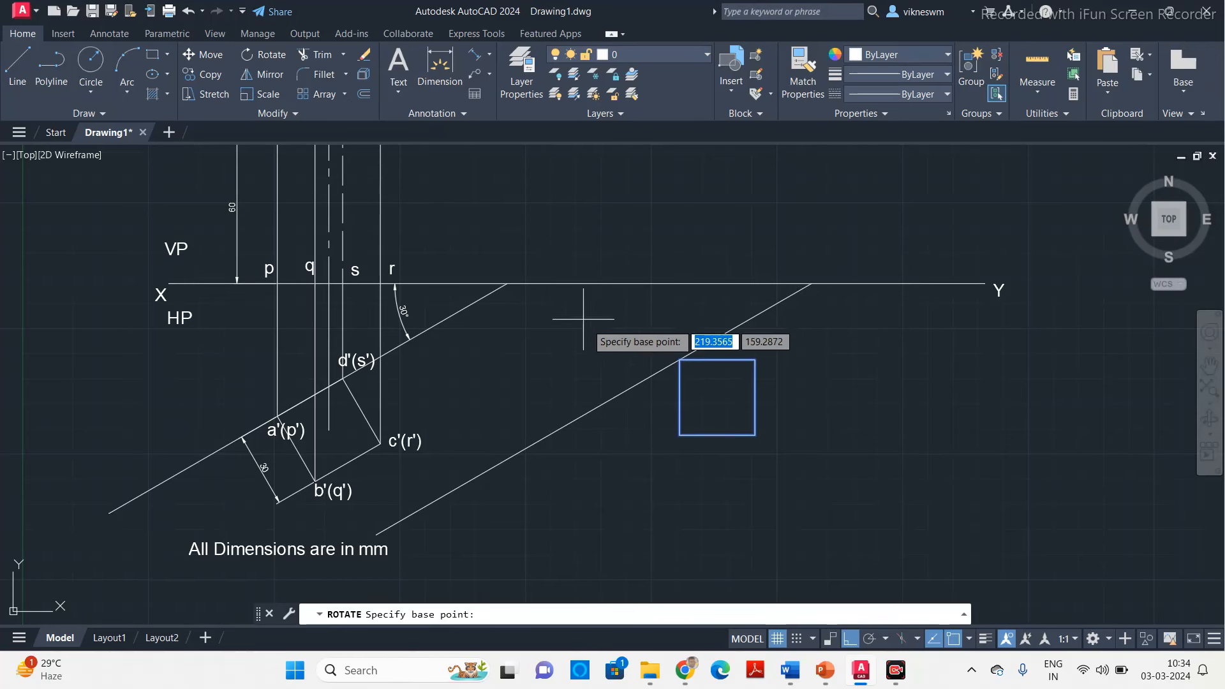
left_click(679, 361)
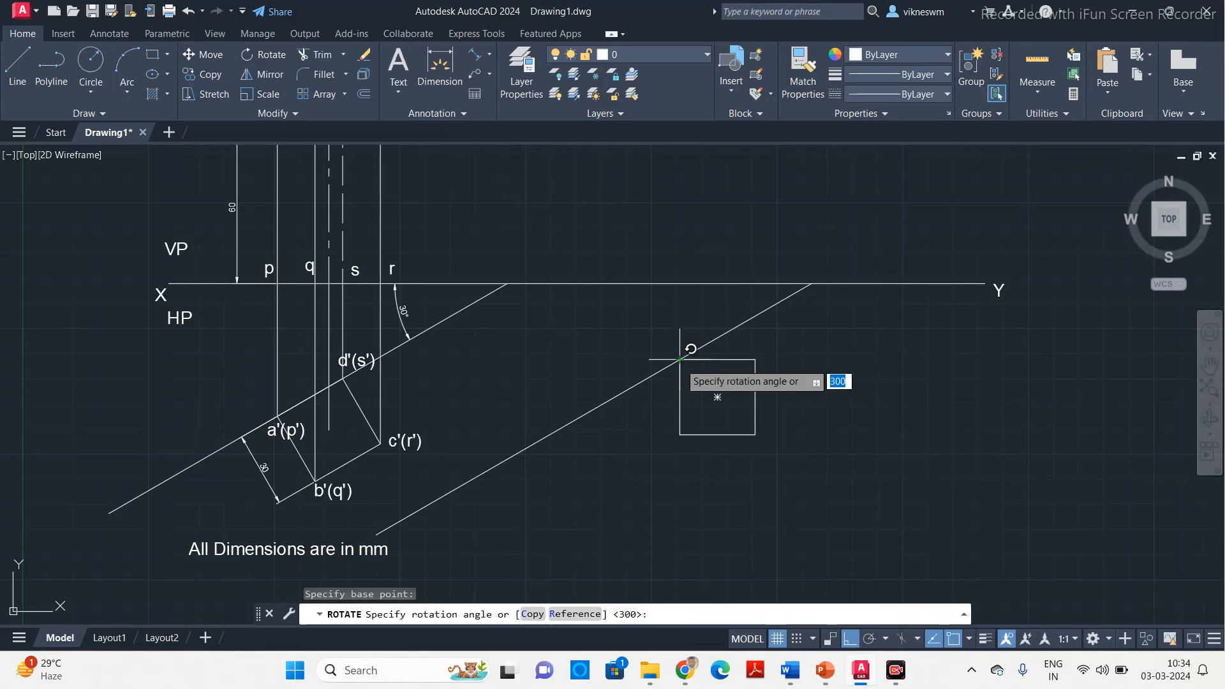
left_click(676, 618)
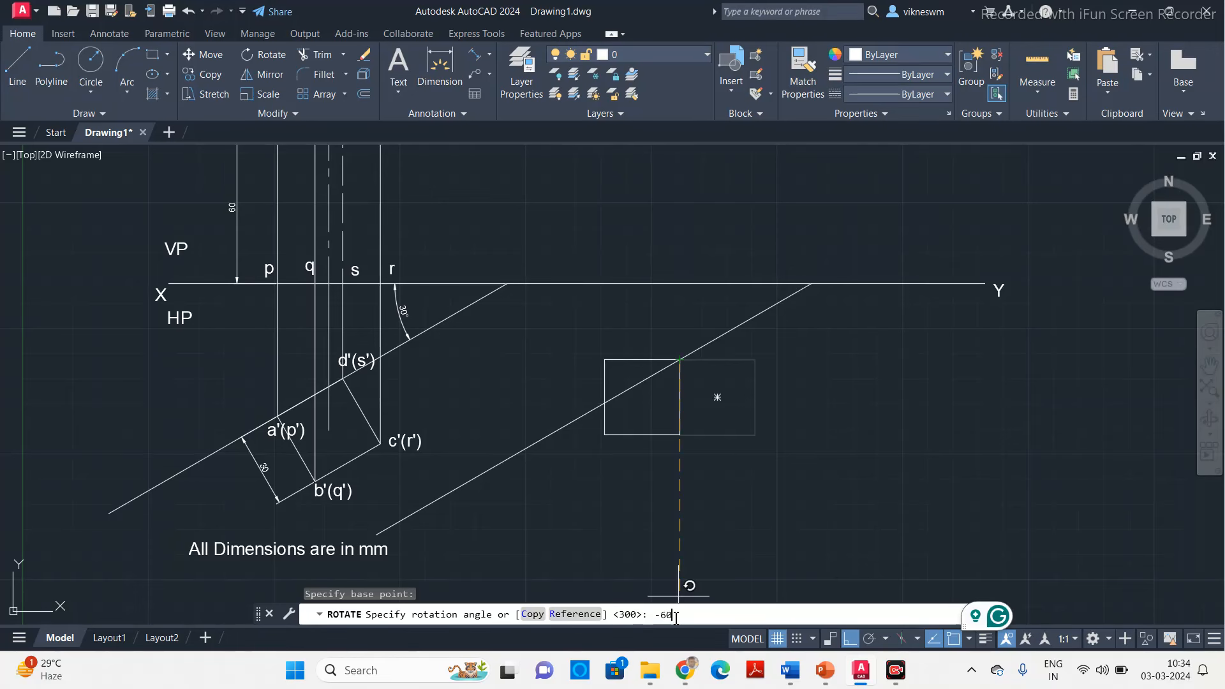
key("Return")
key("Escape")
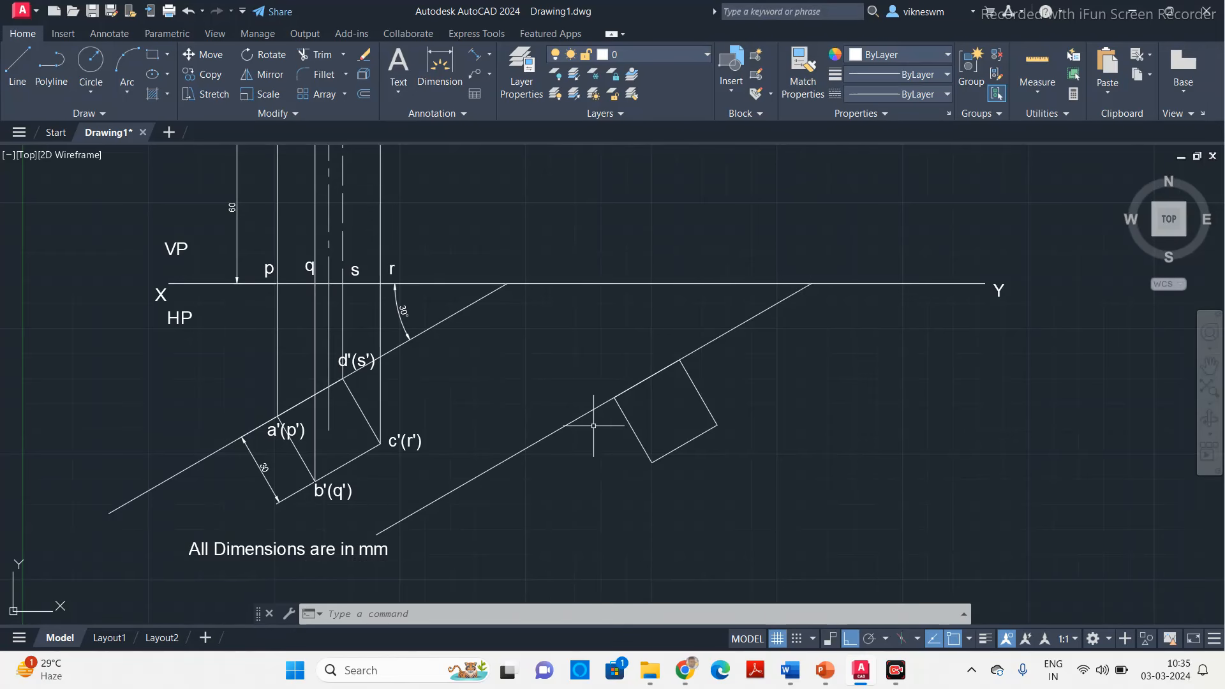
Step: Label the new square's corners a', b', c' and d' with single-line text of height 5 and rotation 0
type("tex")
key("Return")
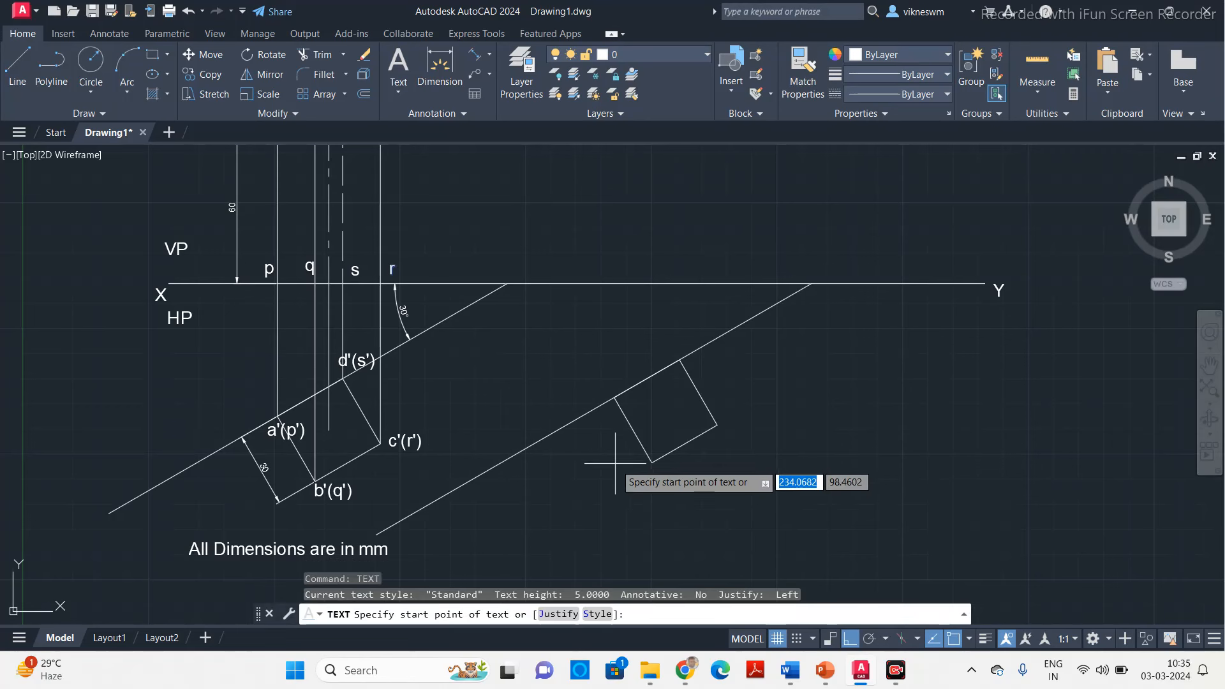
left_click(603, 424)
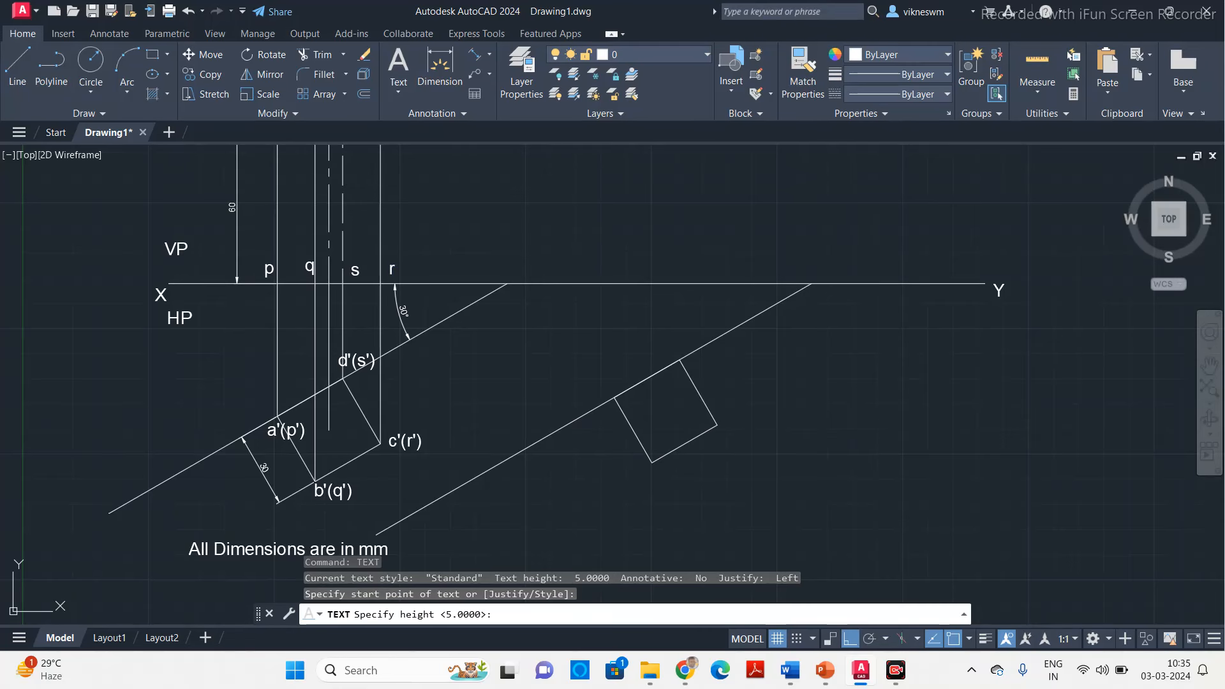
key("Return")
key("Return")
type("a'")
left_click(649, 473)
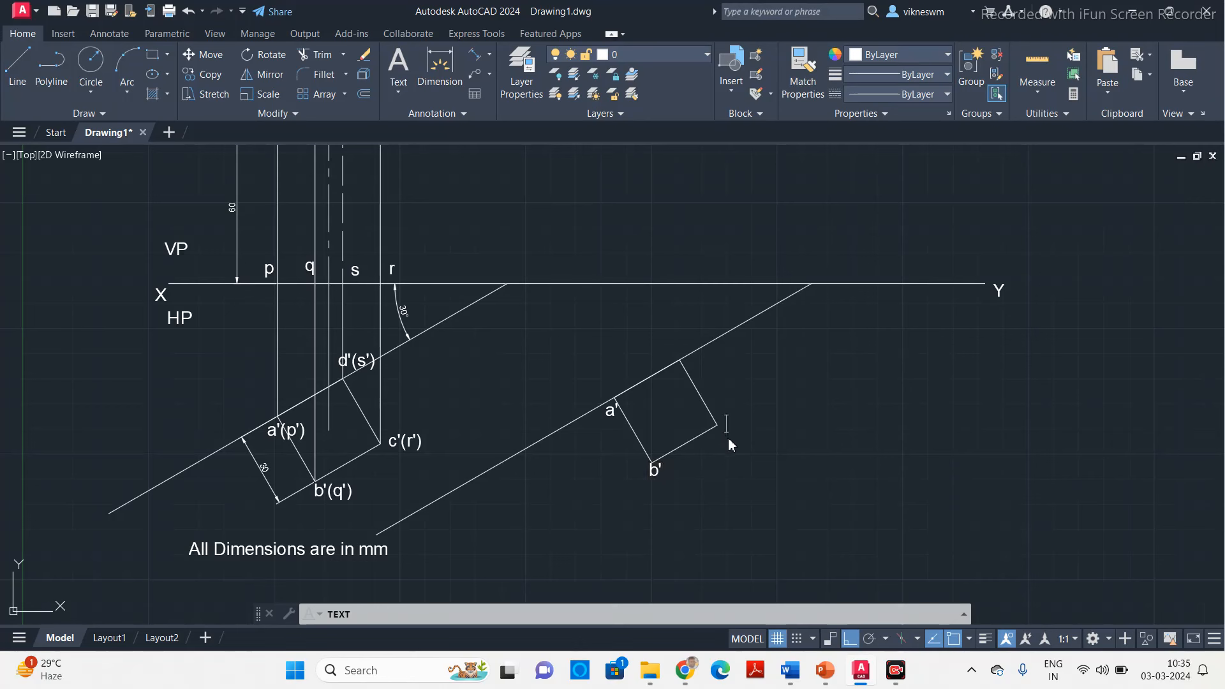
type("'")
left_click(681, 355)
left_click(769, 386)
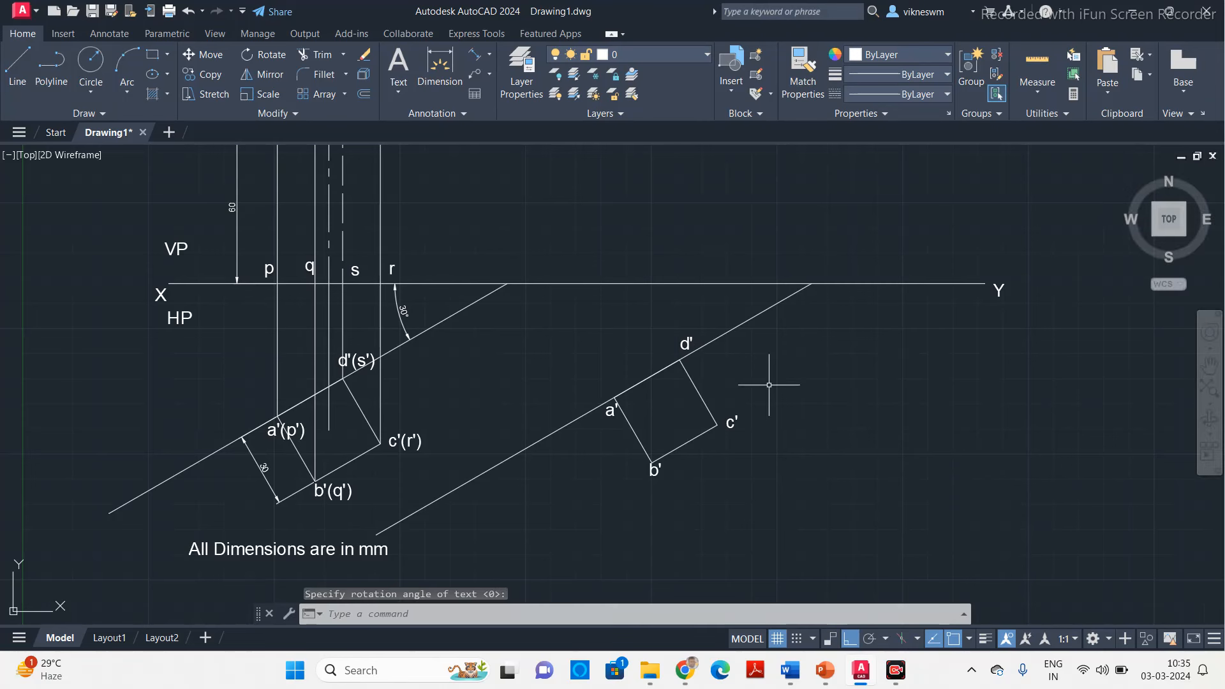
Step: Draw a line from corner b' of the second square to the square's geometric centre
scroll(755, 344, "up", 2)
scroll(756, 344, "down", 2)
middle_click_drag(773, 356, 694, 397)
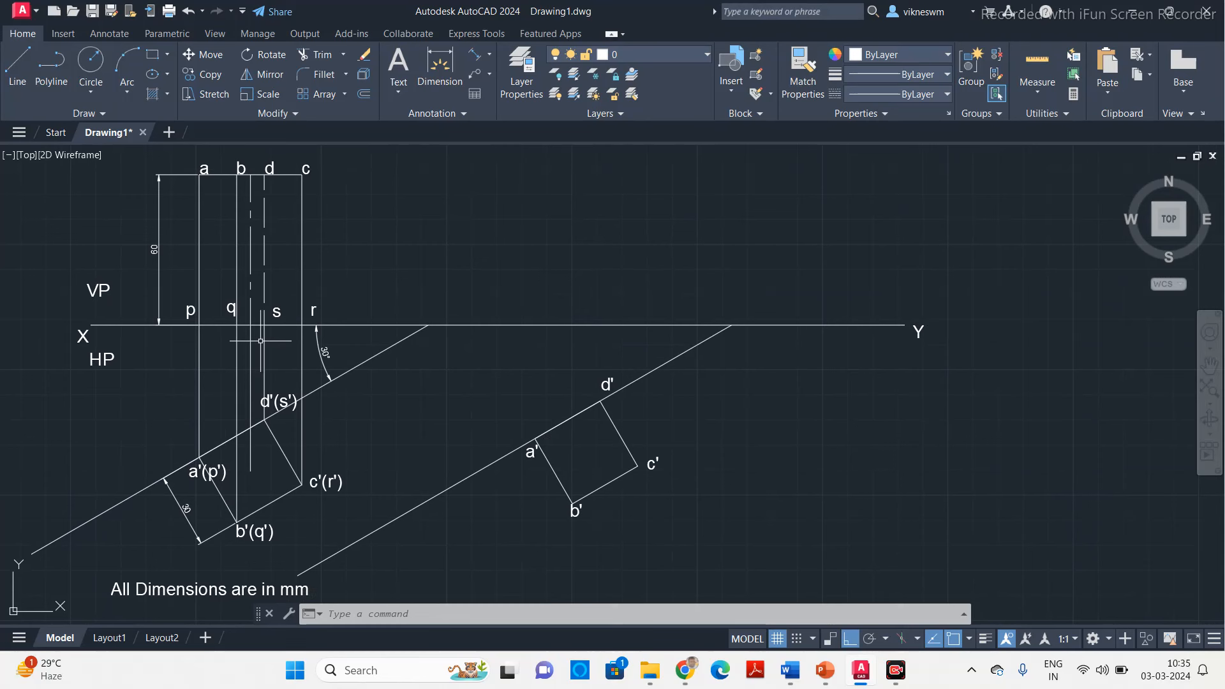
left_click(19, 67)
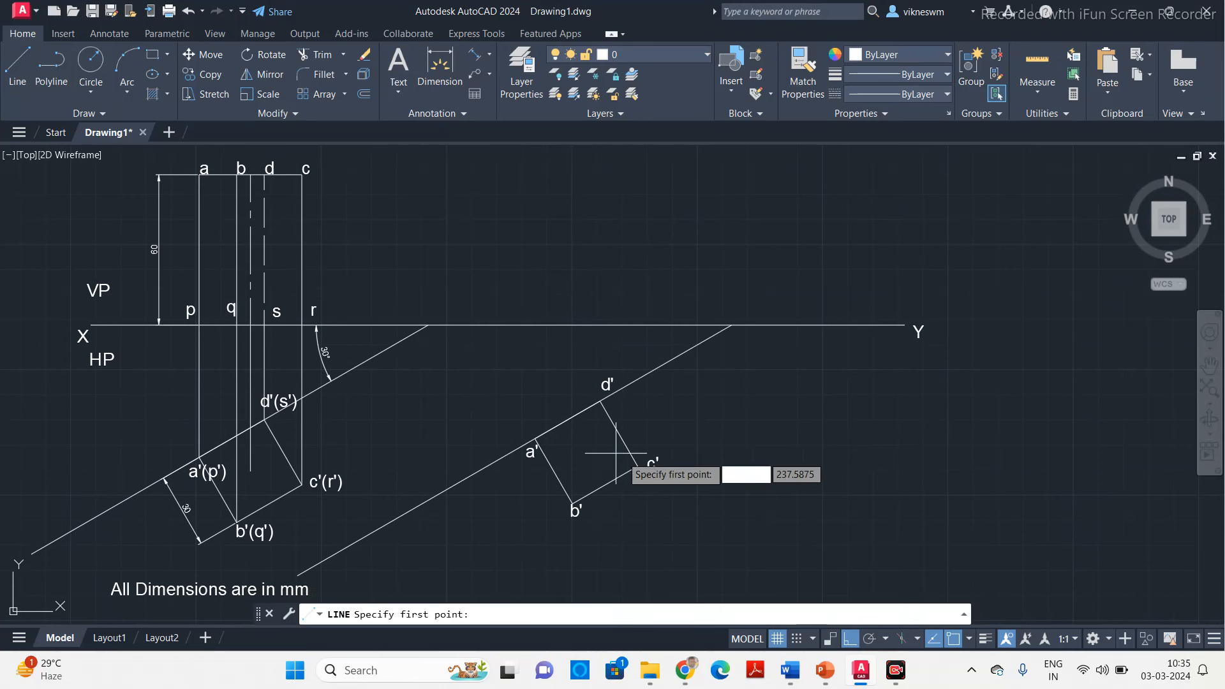
left_click(573, 504)
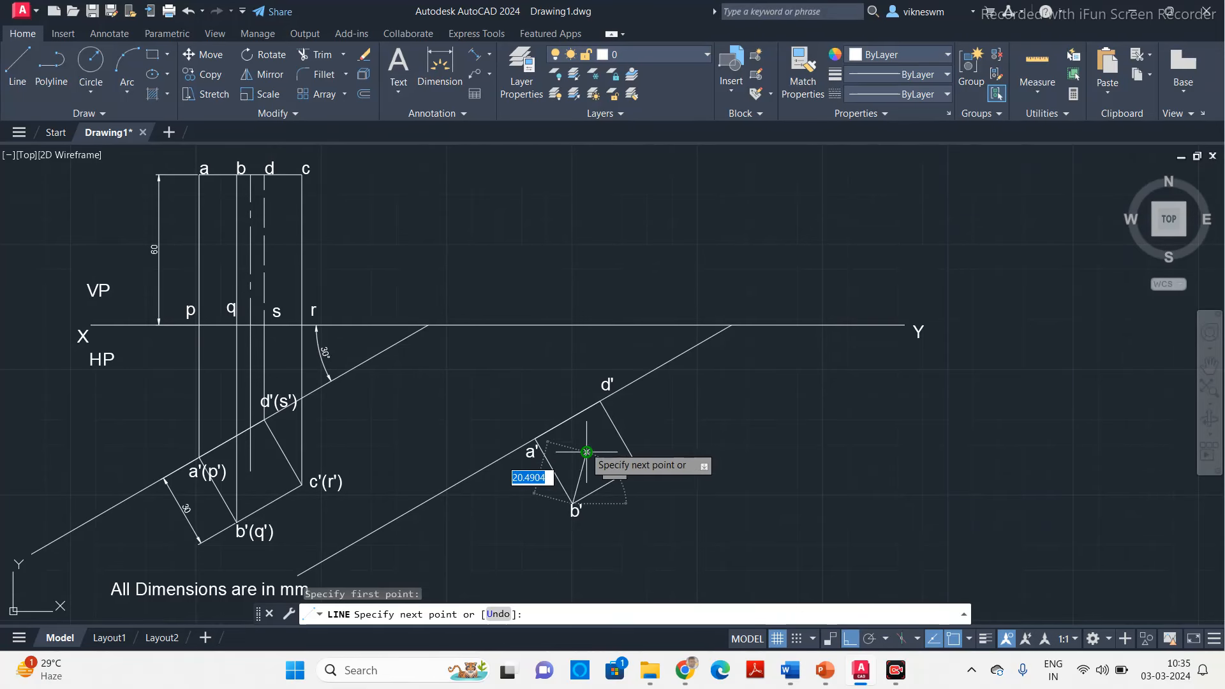
left_click(587, 452)
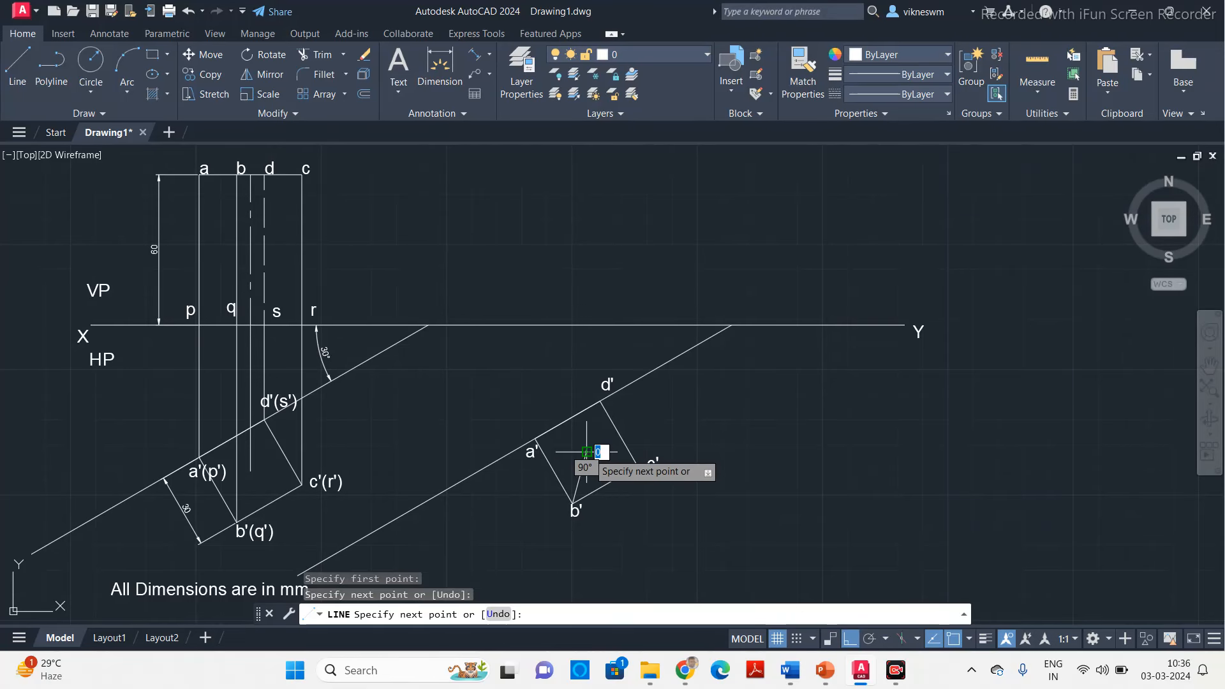
key("Escape")
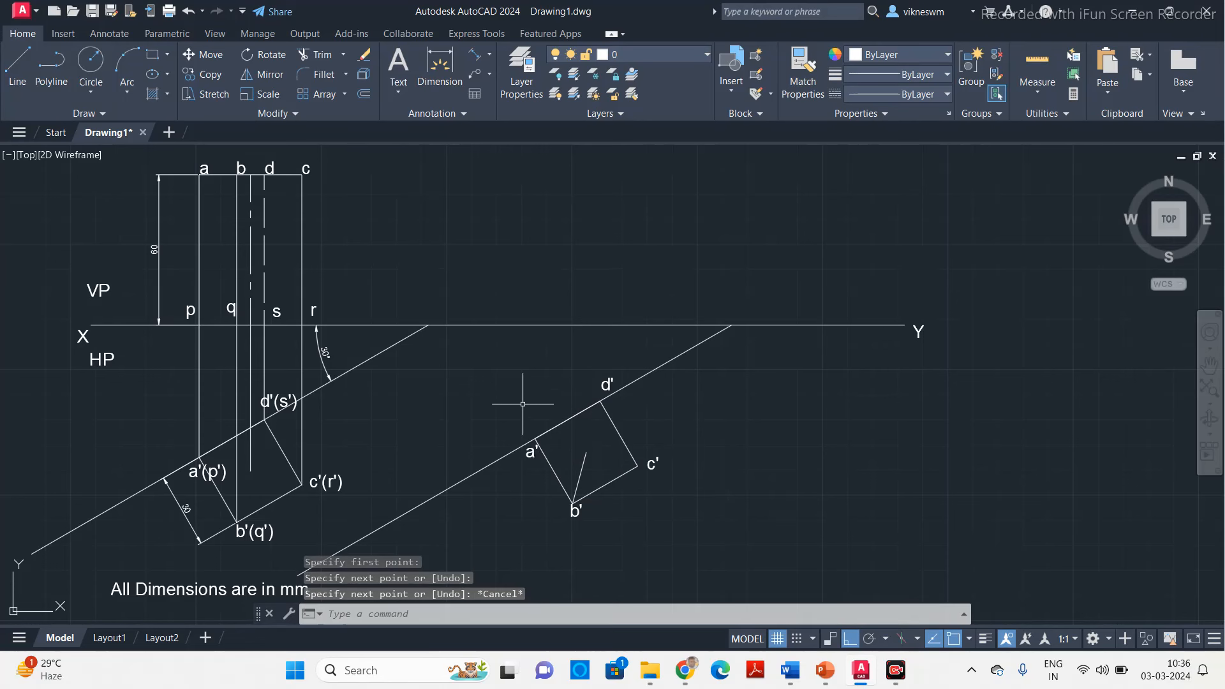
Step: Draw lines from corner a' to the square's centre and on to d', then from the centre to c', completing the diagonals
left_click(17, 64)
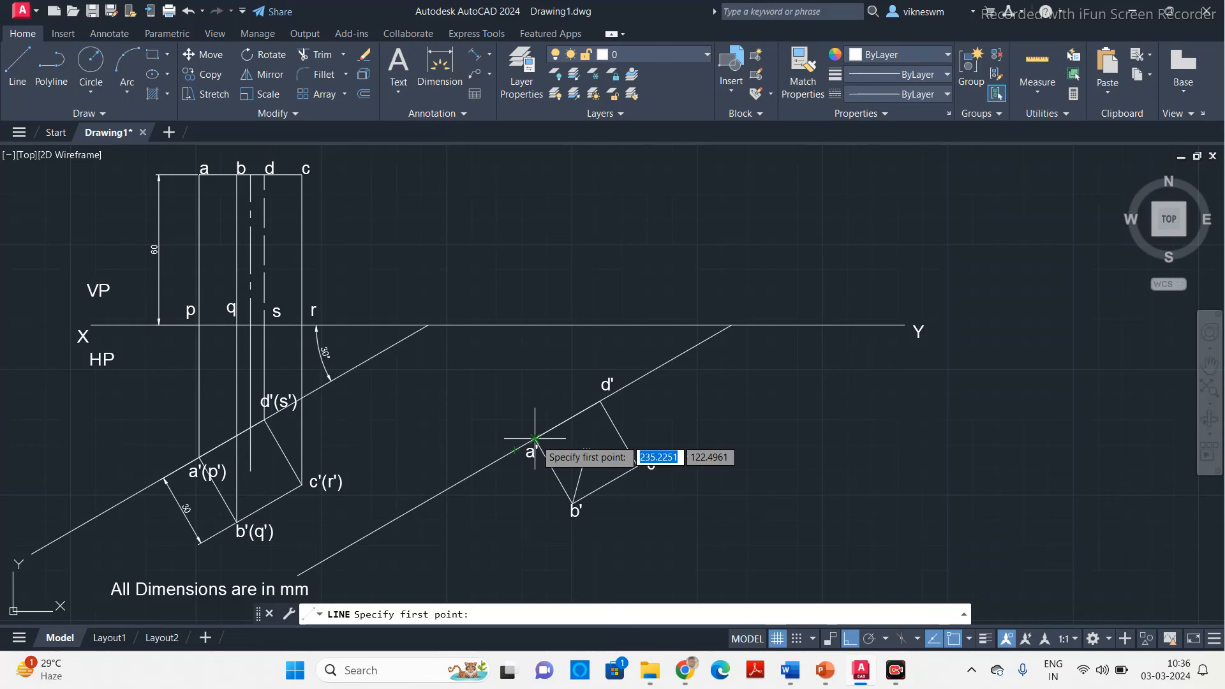
left_click(535, 439)
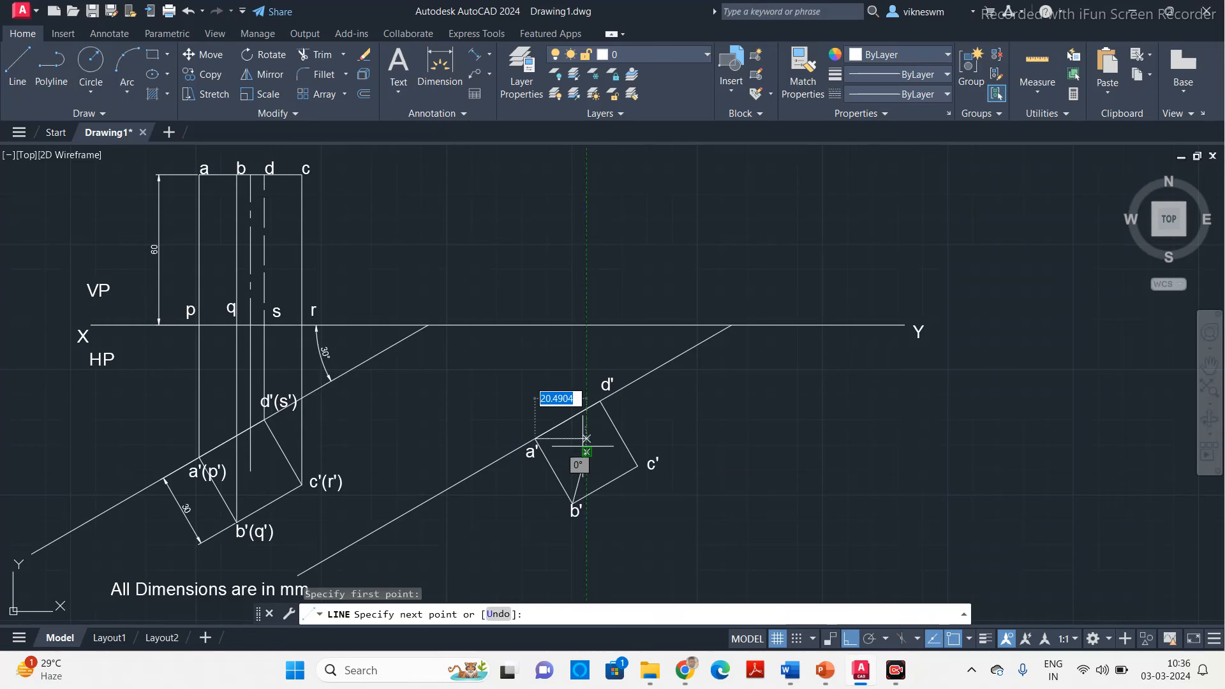
left_click(586, 450)
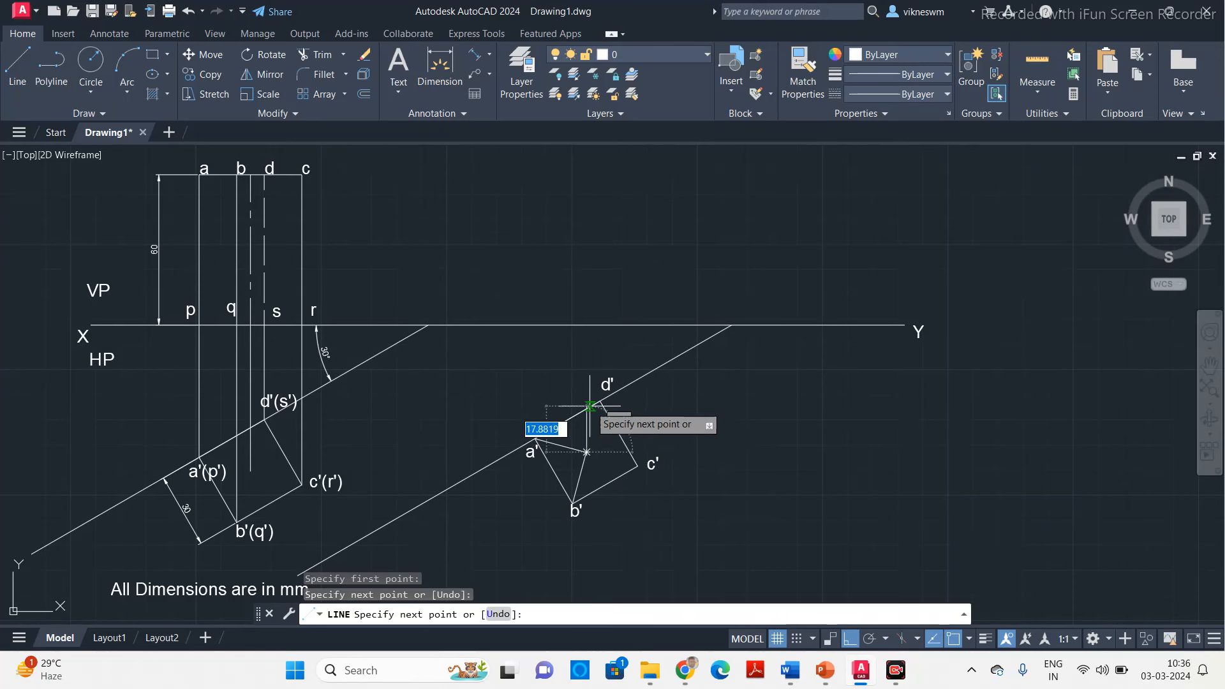
left_click(598, 402)
key("Escape")
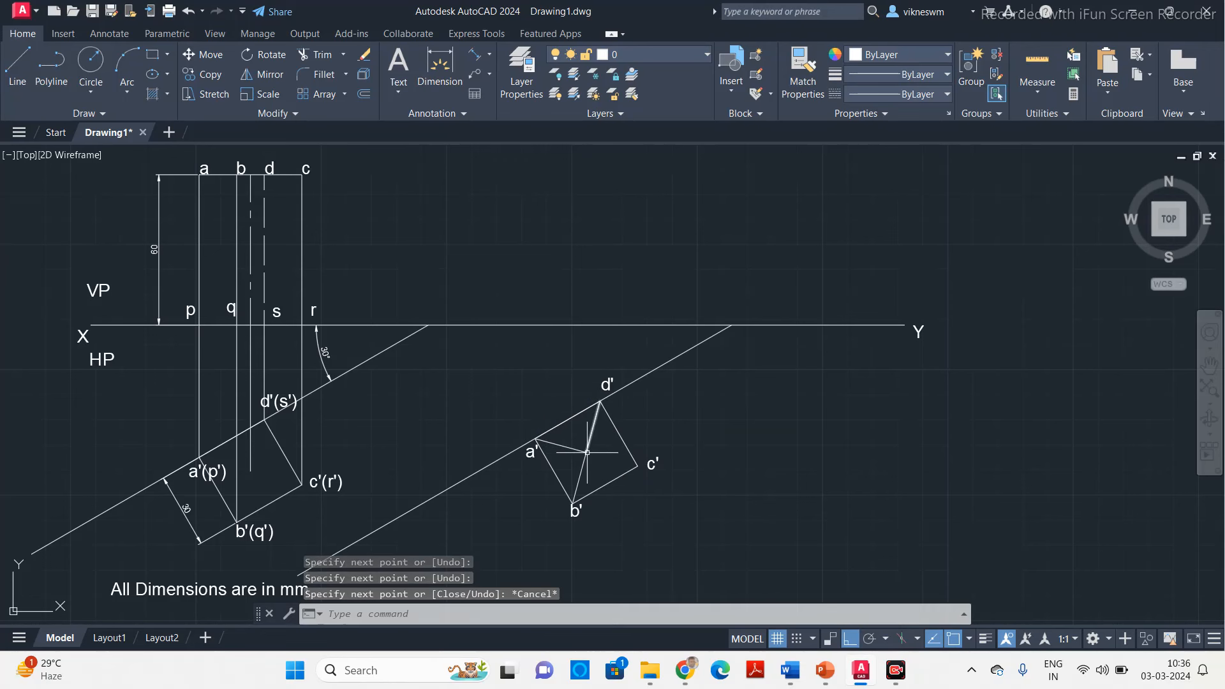
left_click(17, 64)
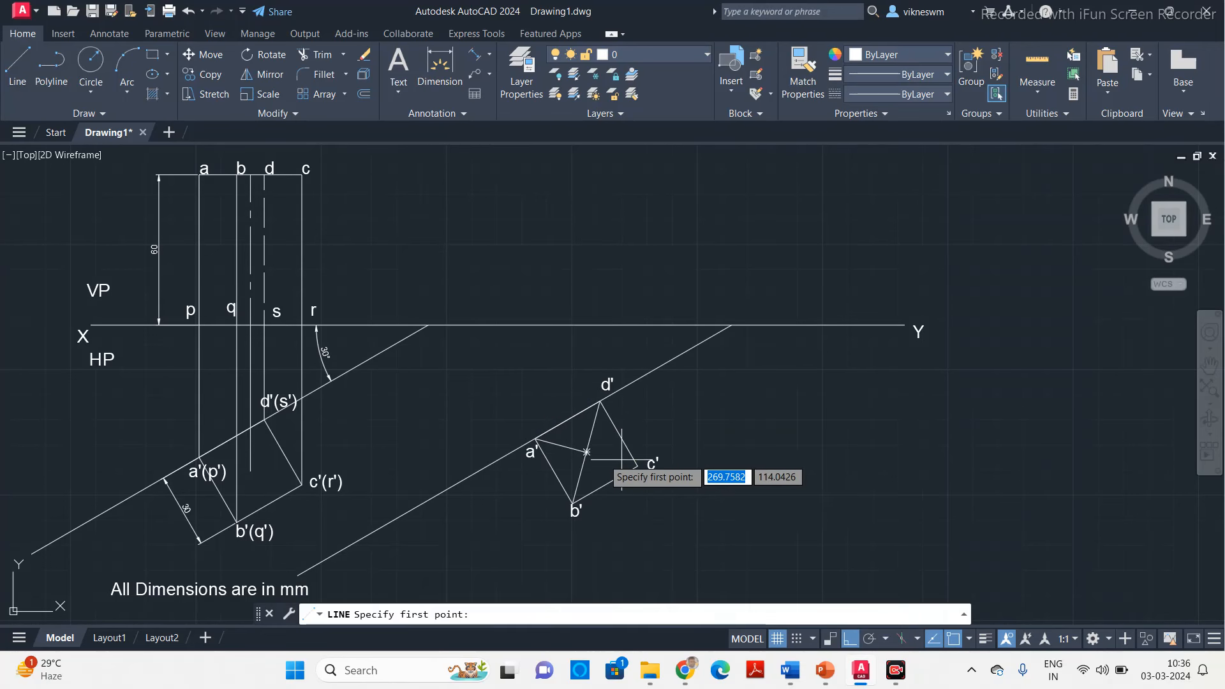
left_click(586, 451)
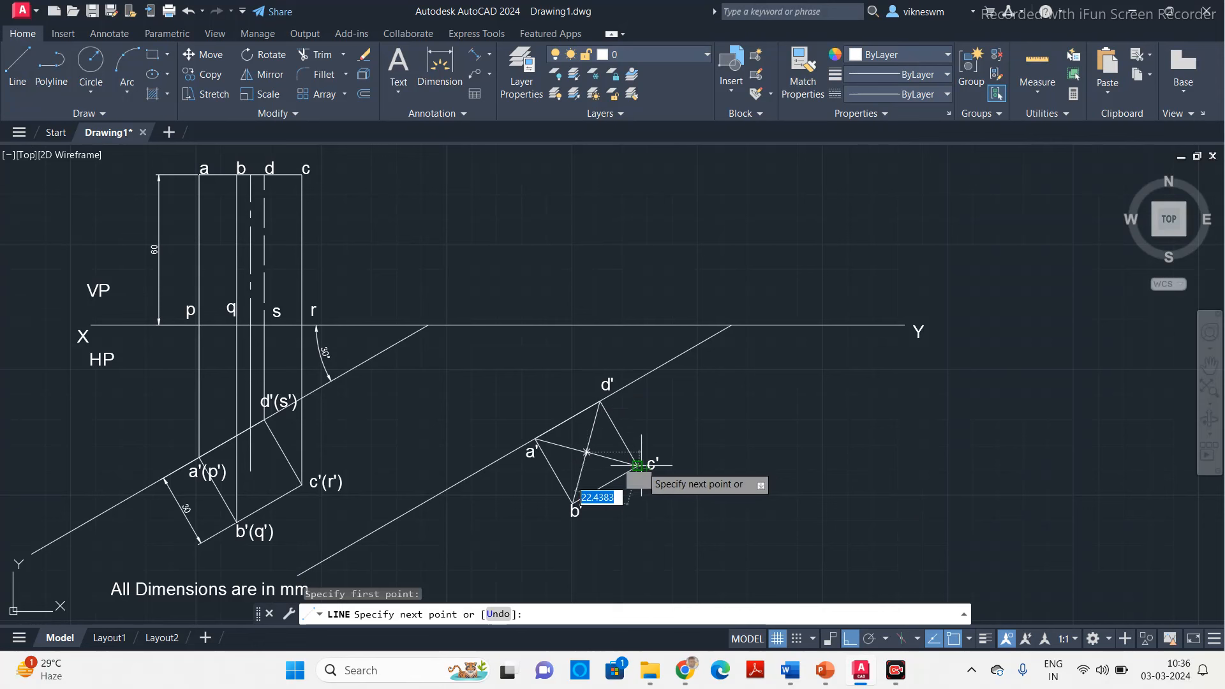
left_click(637, 466)
key("Escape")
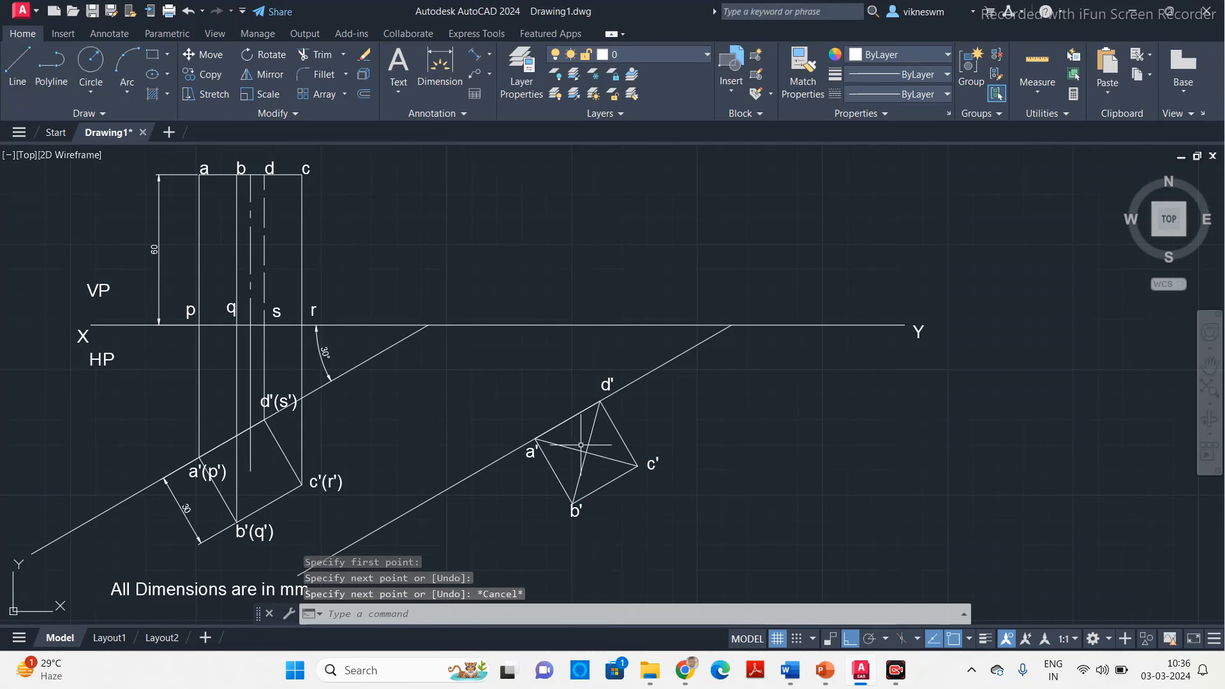
Step: Copy the b' label to just below the intersection of the diagonals and change the copy's text to o'
left_click(578, 515)
key("ctrl+c")
key("ctrl+v")
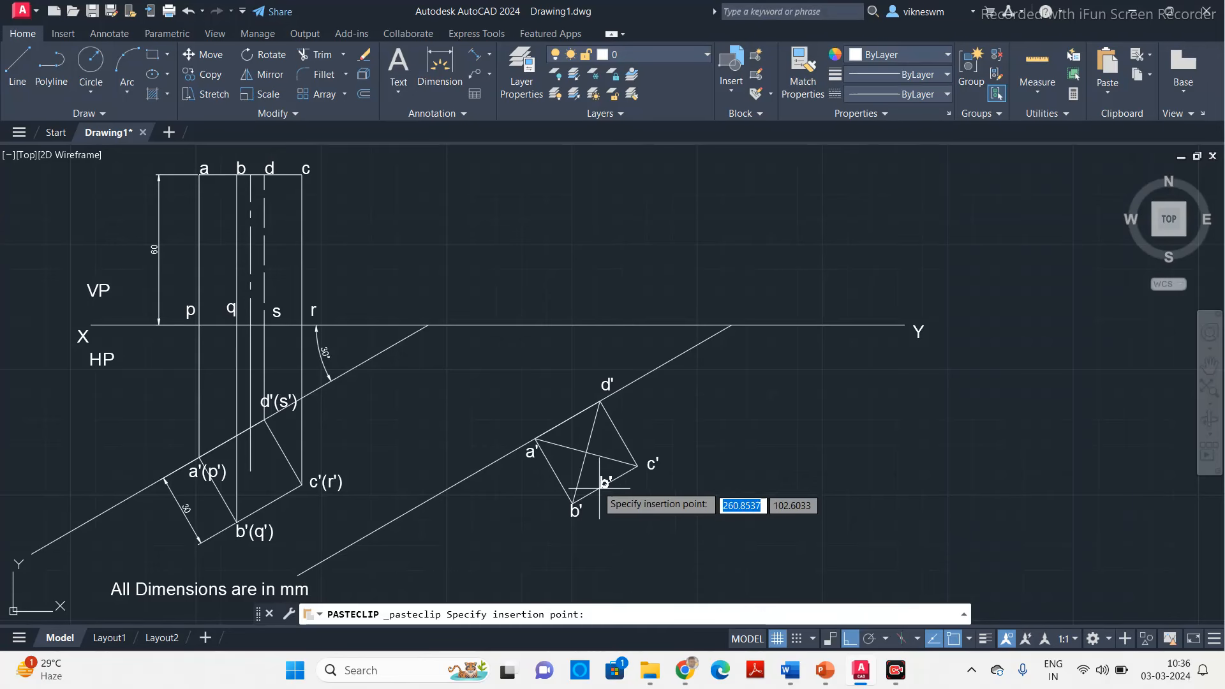
left_click(587, 471)
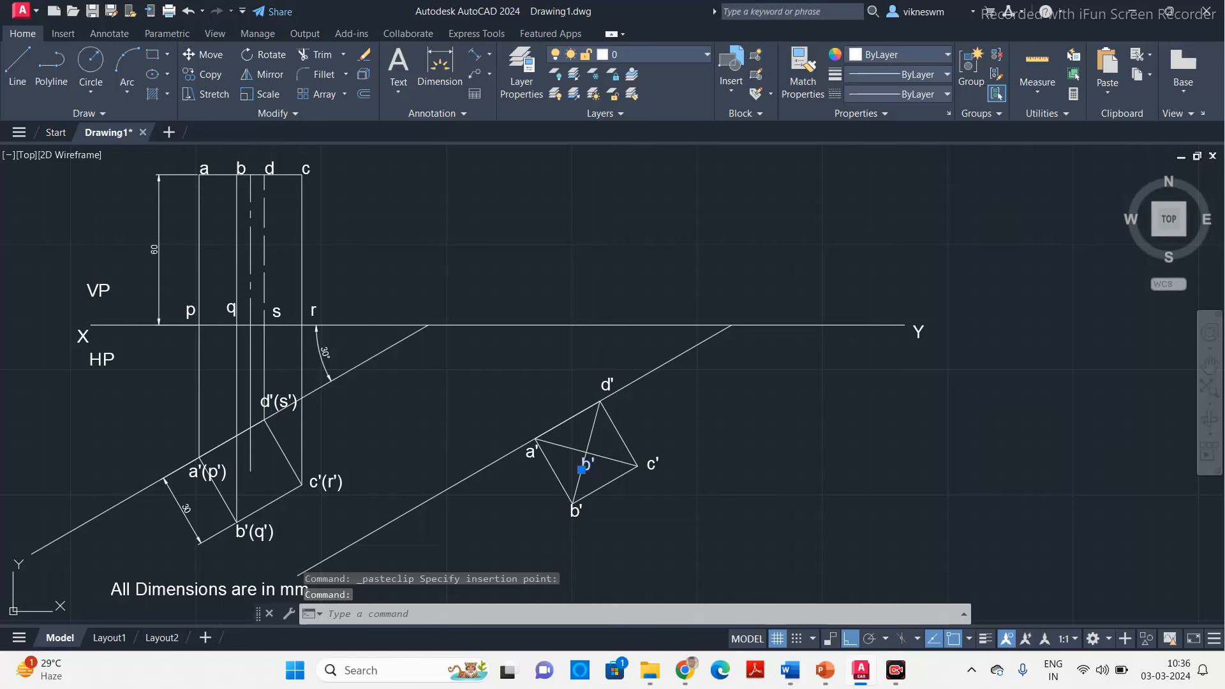
double_click(587, 467)
type("o'")
left_click(743, 442)
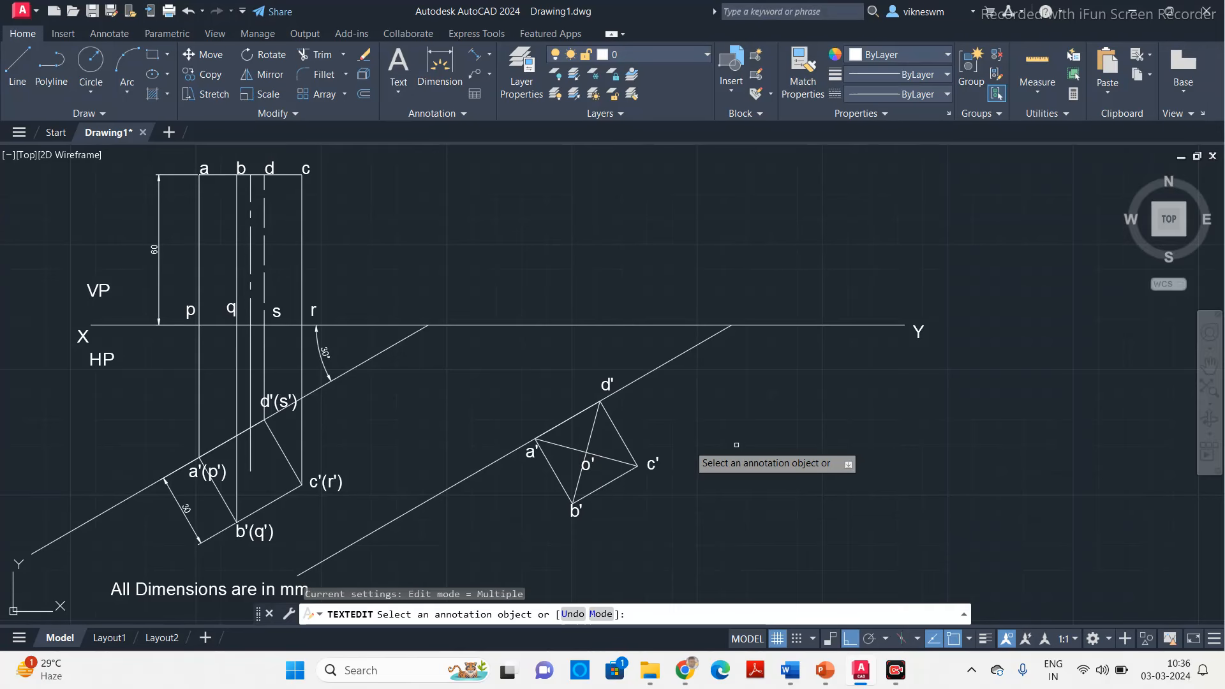
Step: Draw vertical projector lines from corners a' and b' of the second square up to the XY line
left_click(18, 67)
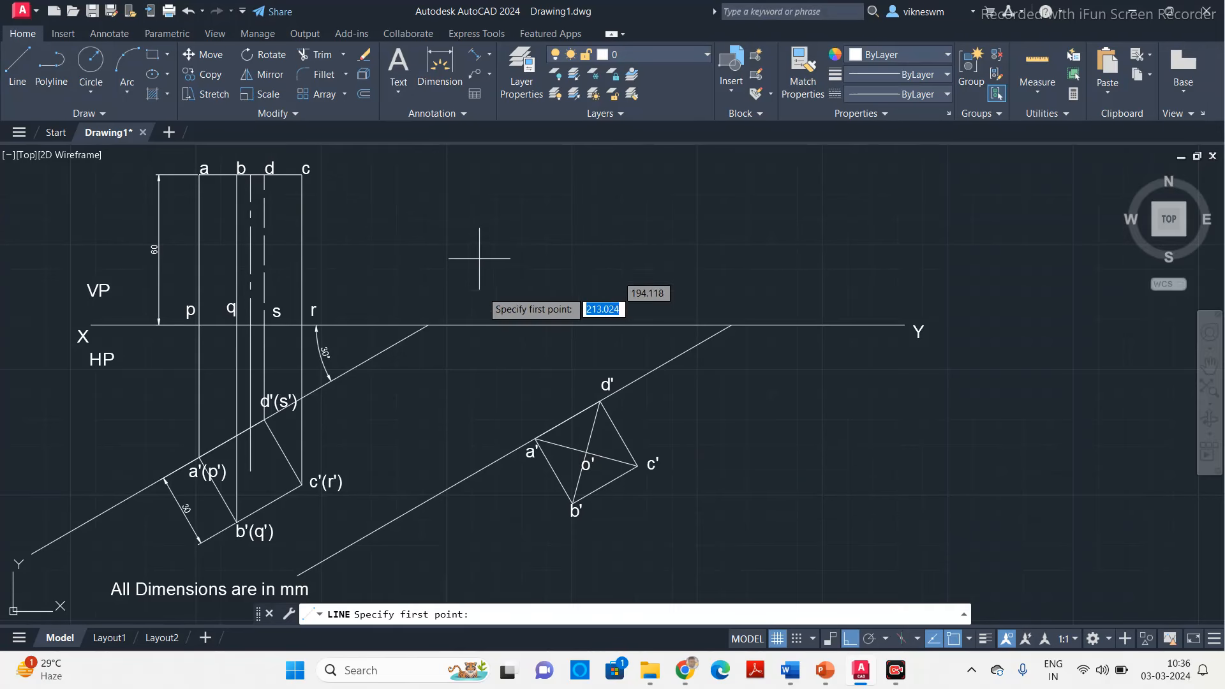
left_click(535, 439)
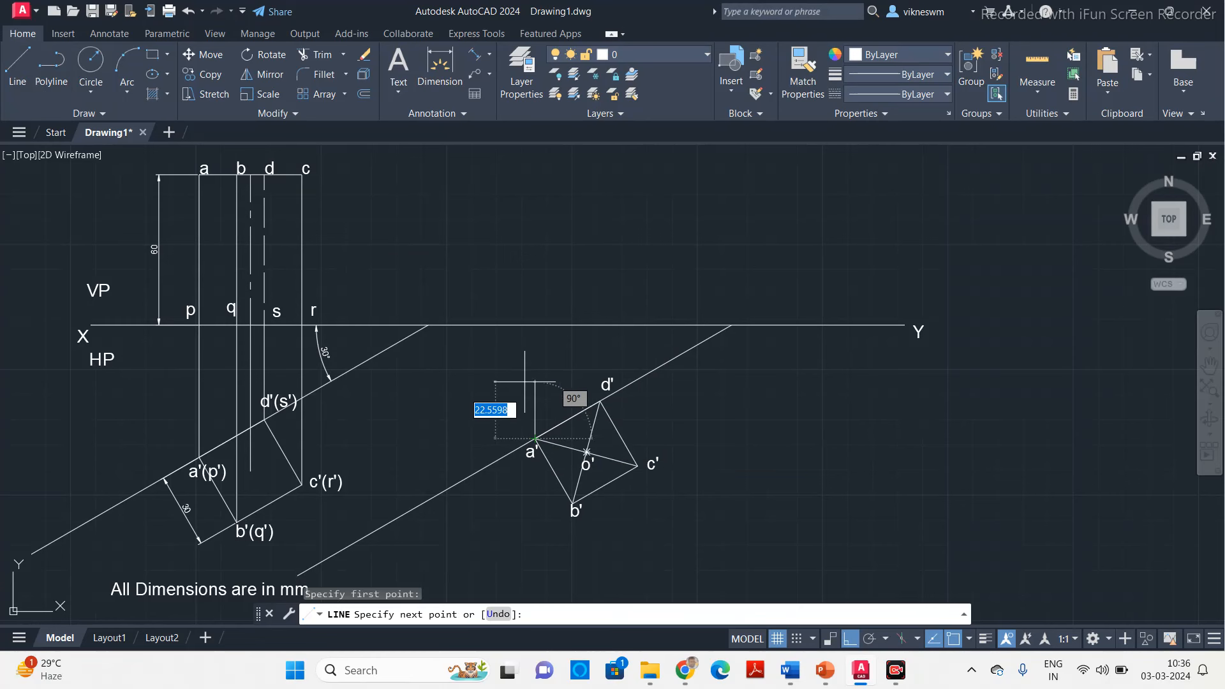
left_click(535, 325)
key("Return")
key("Return")
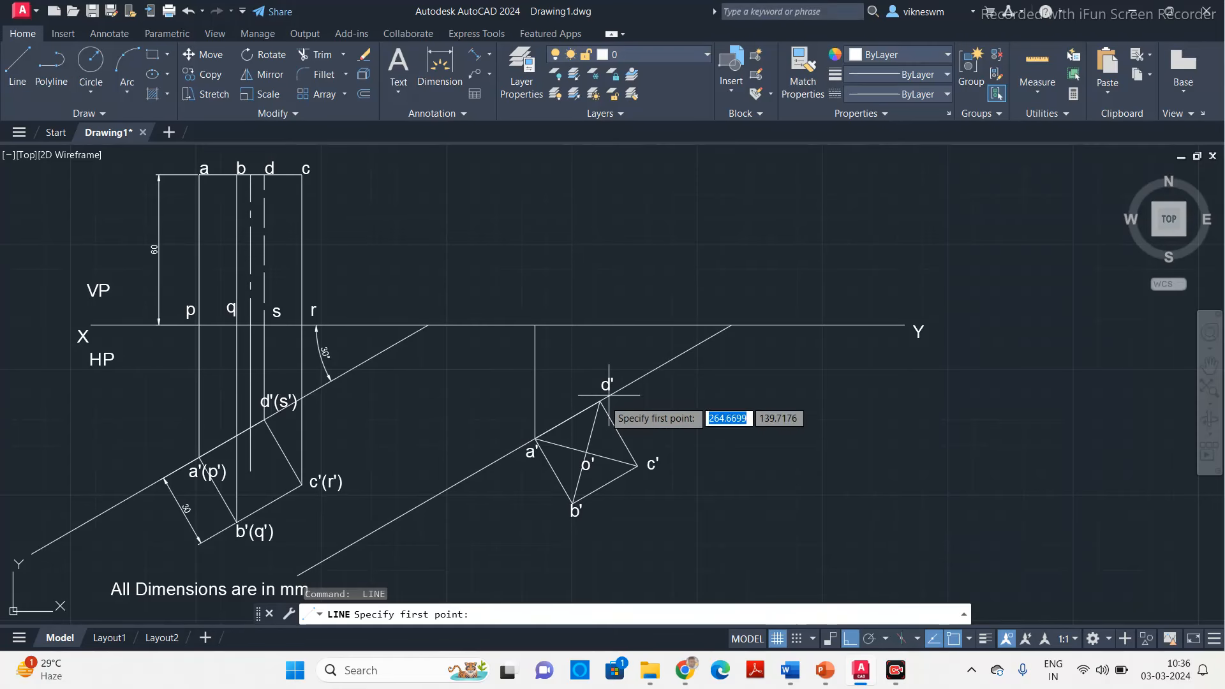
left_click(572, 502)
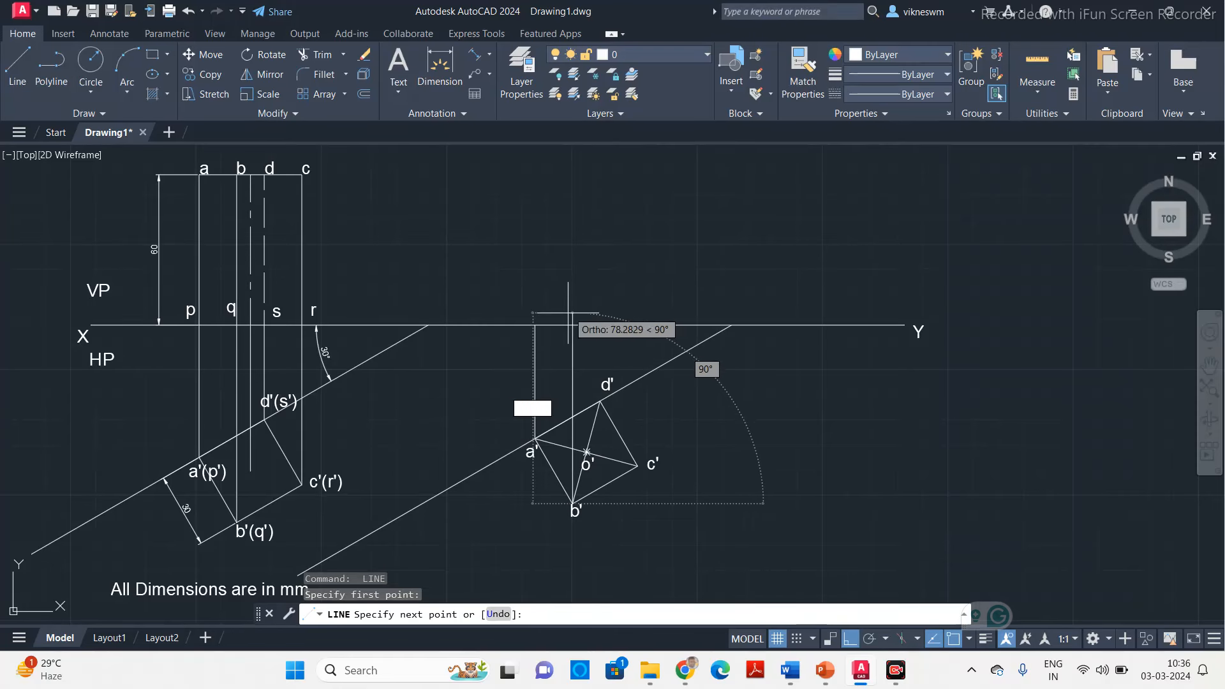
left_click(568, 326)
key("Return")
Step: Draw vertical projector lines from corners d' and c' of the second square up to the XY line
key("Return")
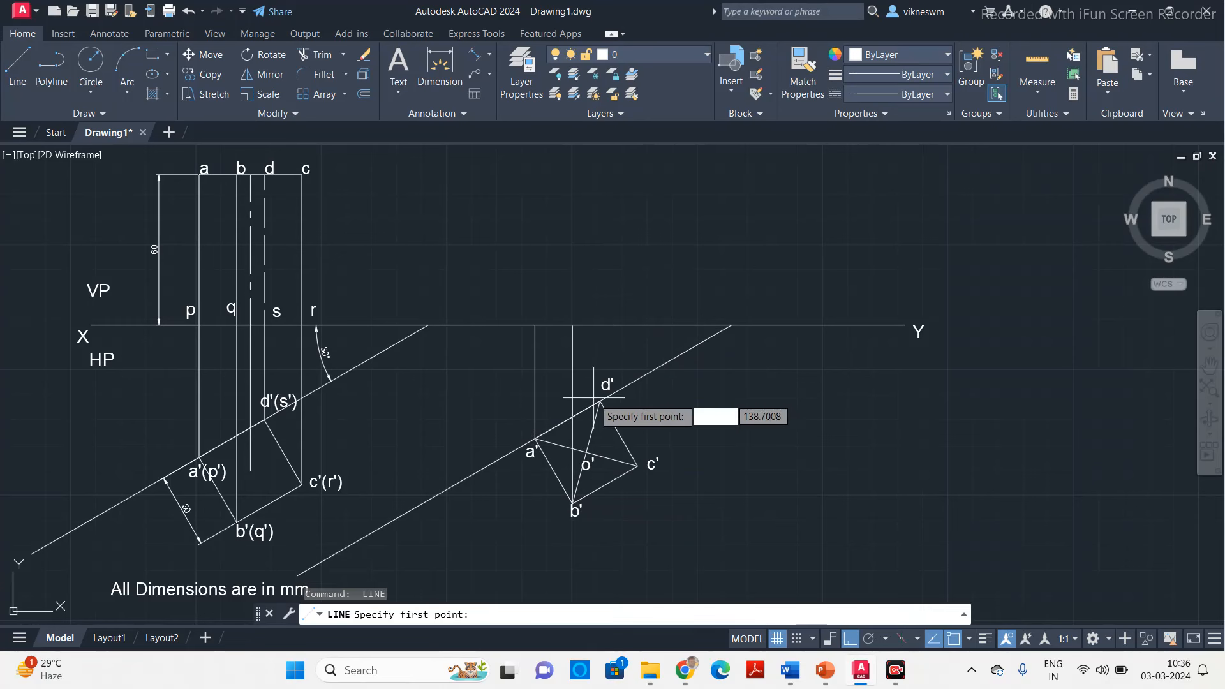
left_click(600, 400)
left_click(599, 326)
key("Return")
key("Return")
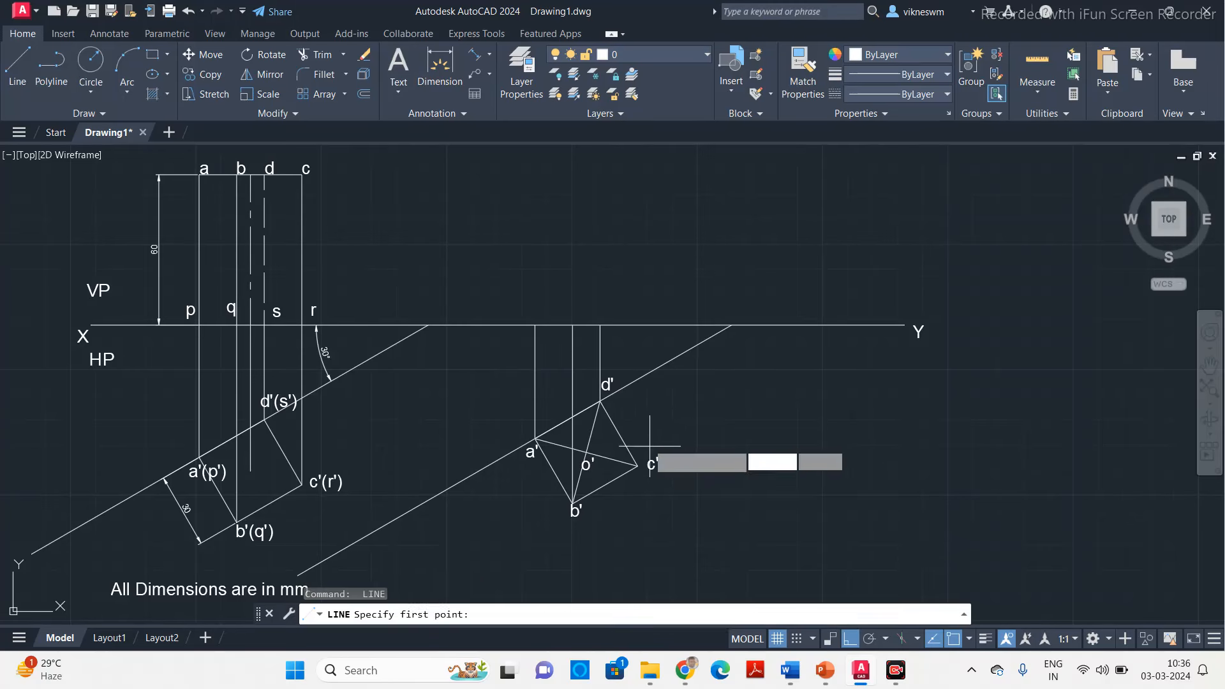
left_click(637, 466)
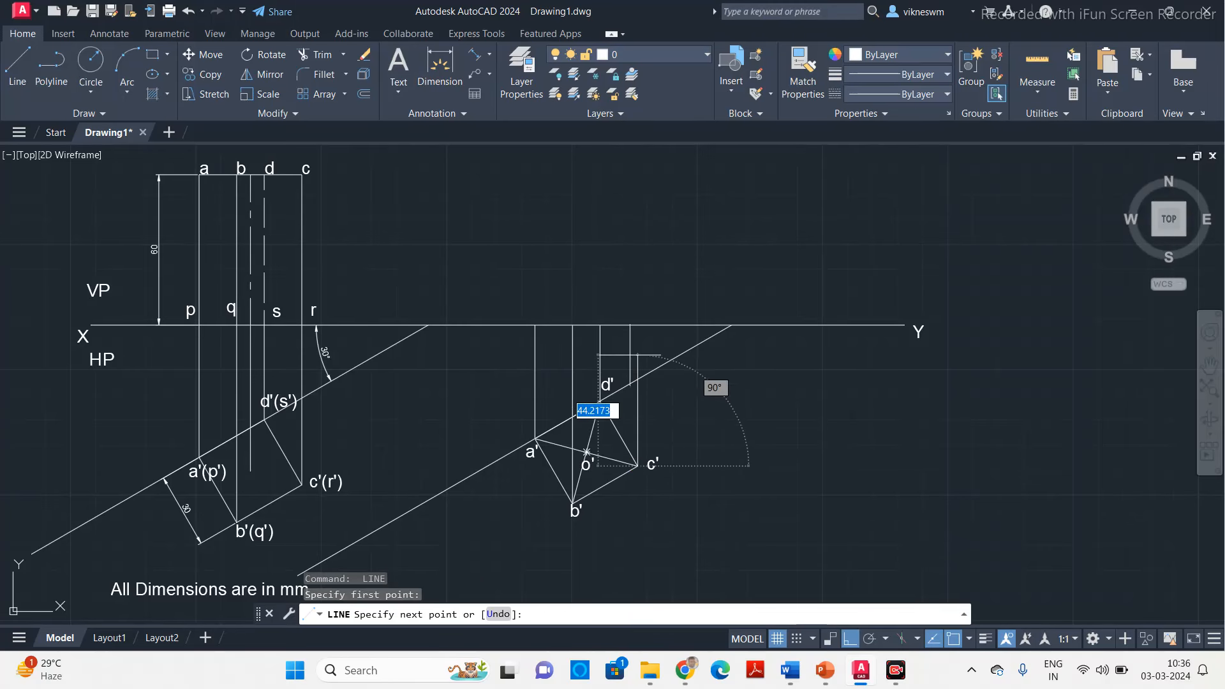
left_click(637, 326)
key("Escape")
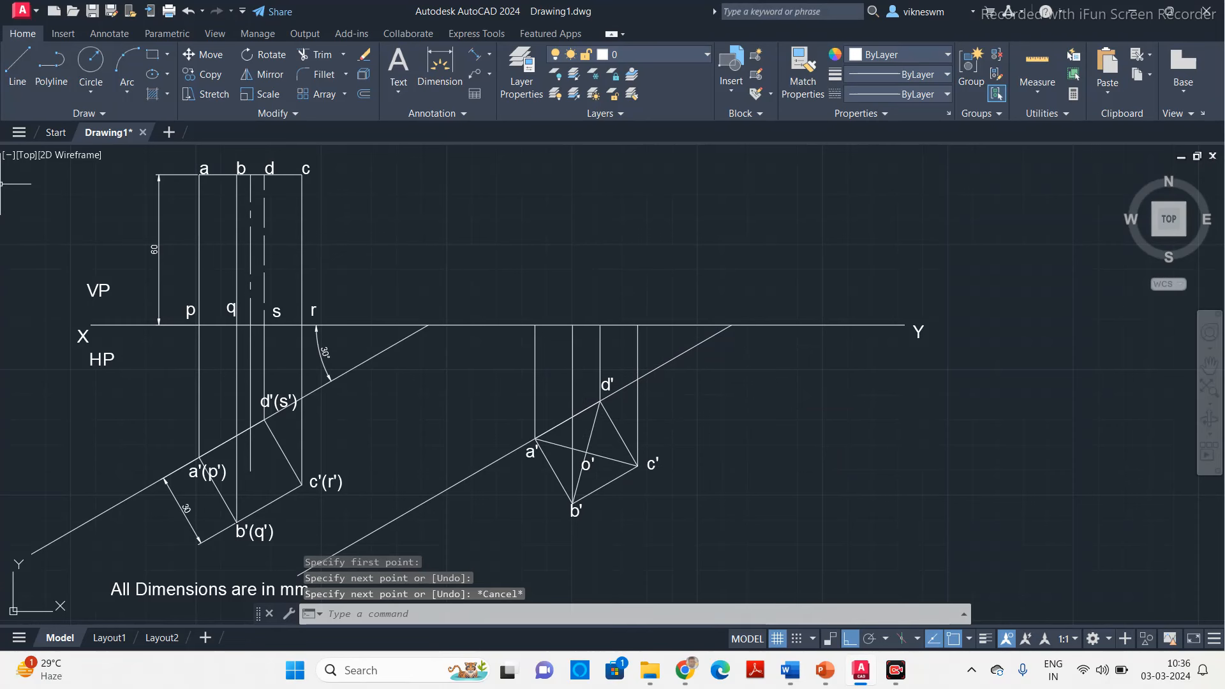
Step: Draw a vertical projector line from the square's centre o' up to the XY line
left_click(18, 63)
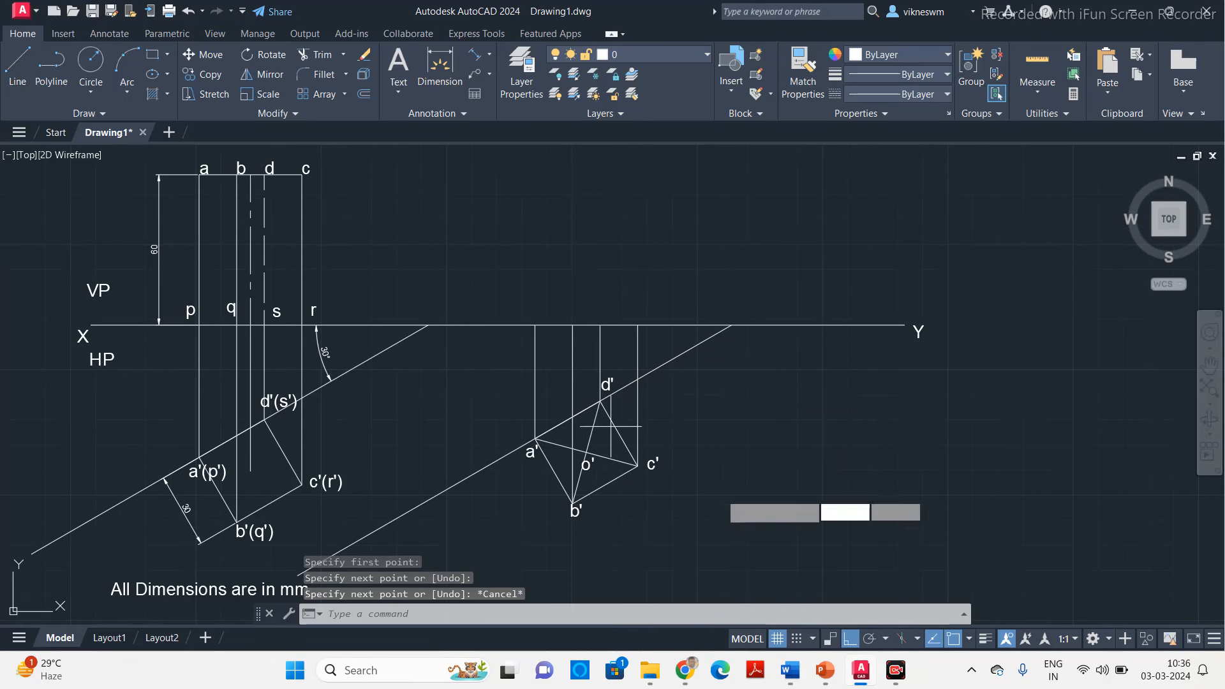
left_click(586, 452)
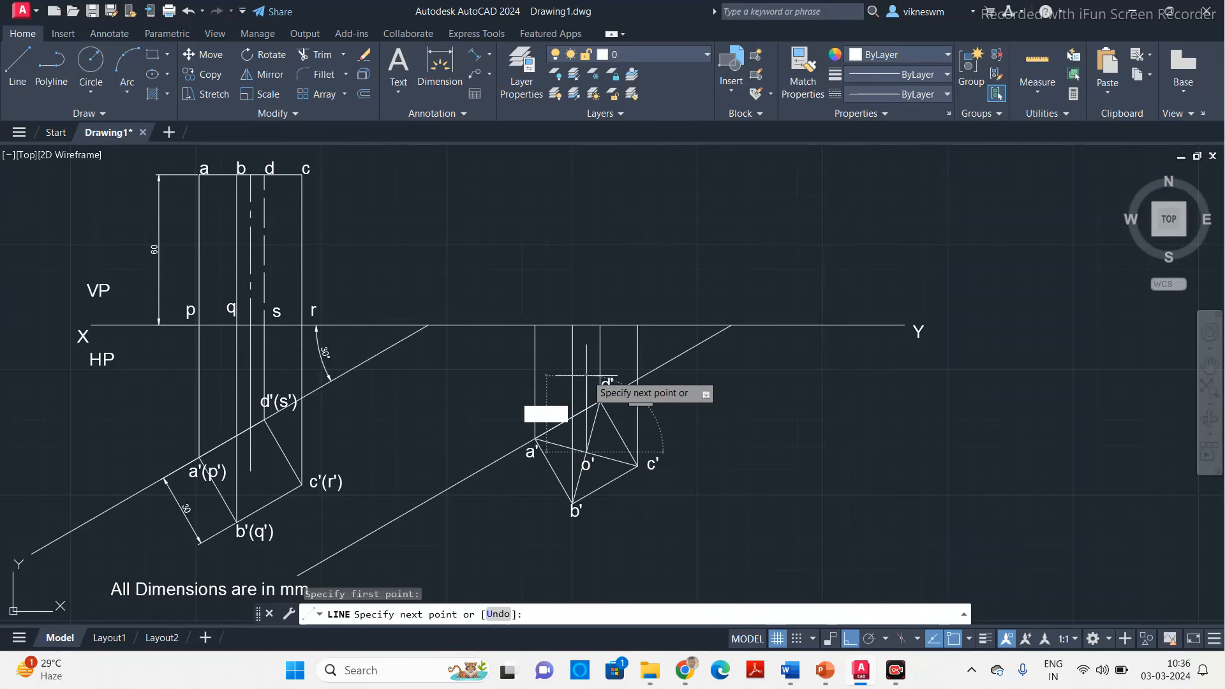
left_click(586, 326)
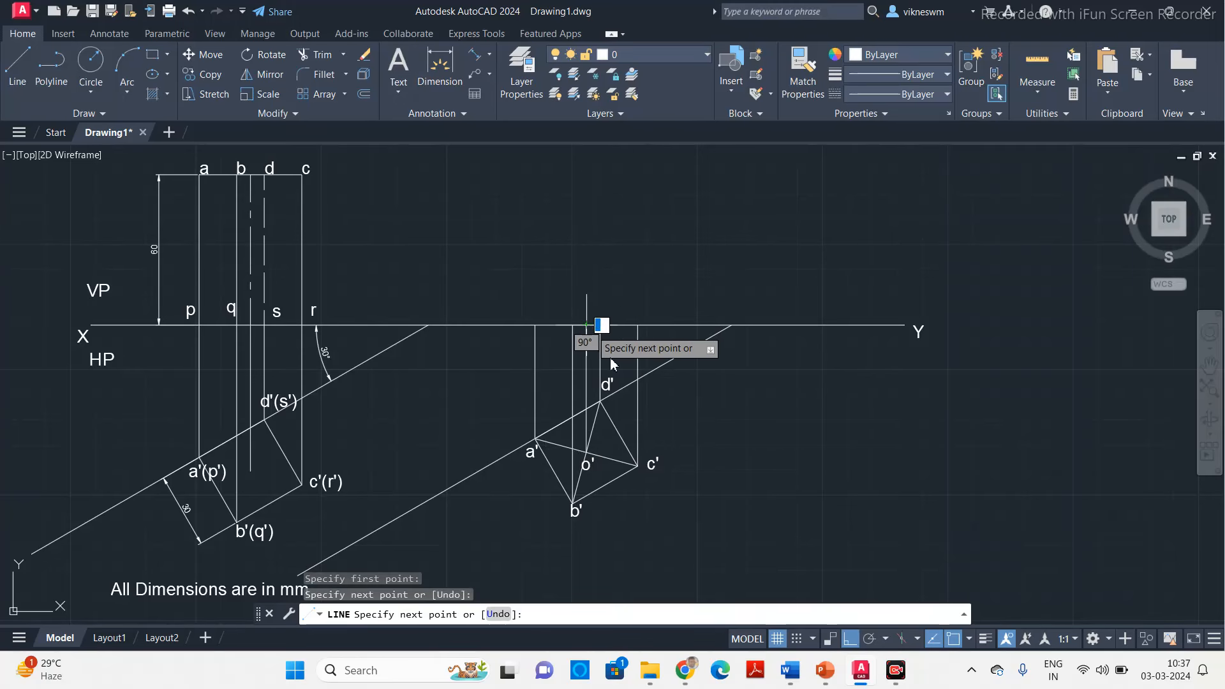
key("Escape")
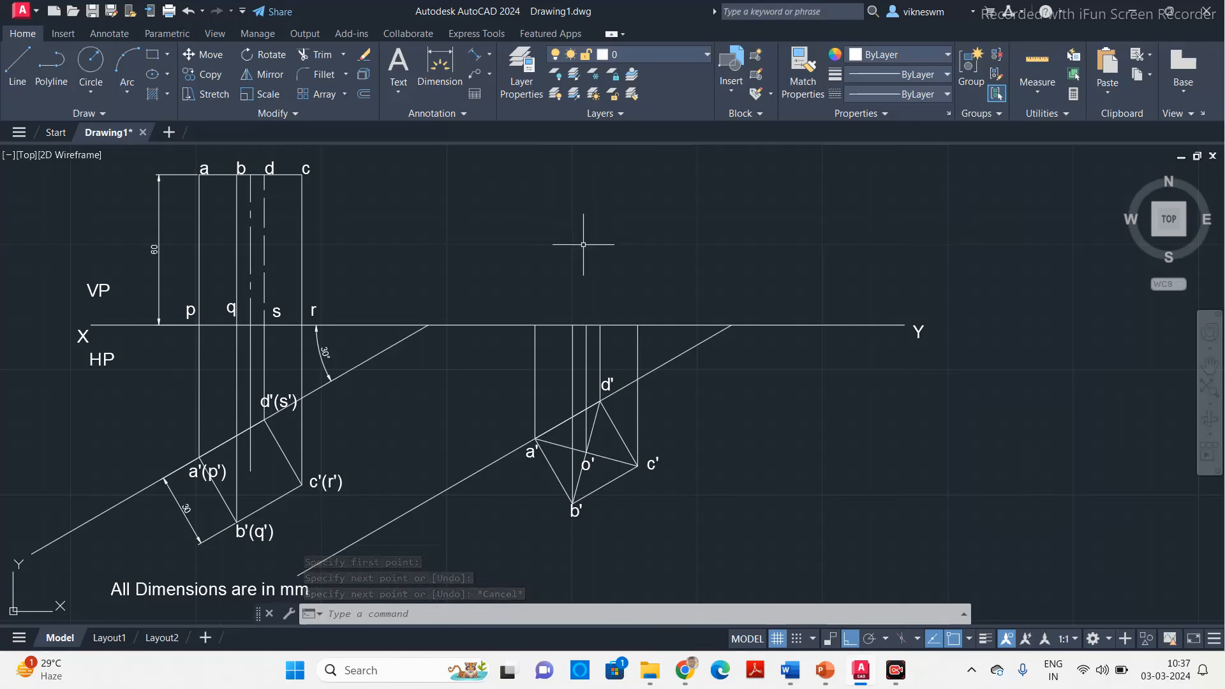
Step: Draw the pyramid's axis as a 60 mm vertical line upward from where the o' projector meets the XY line
left_click(17, 64)
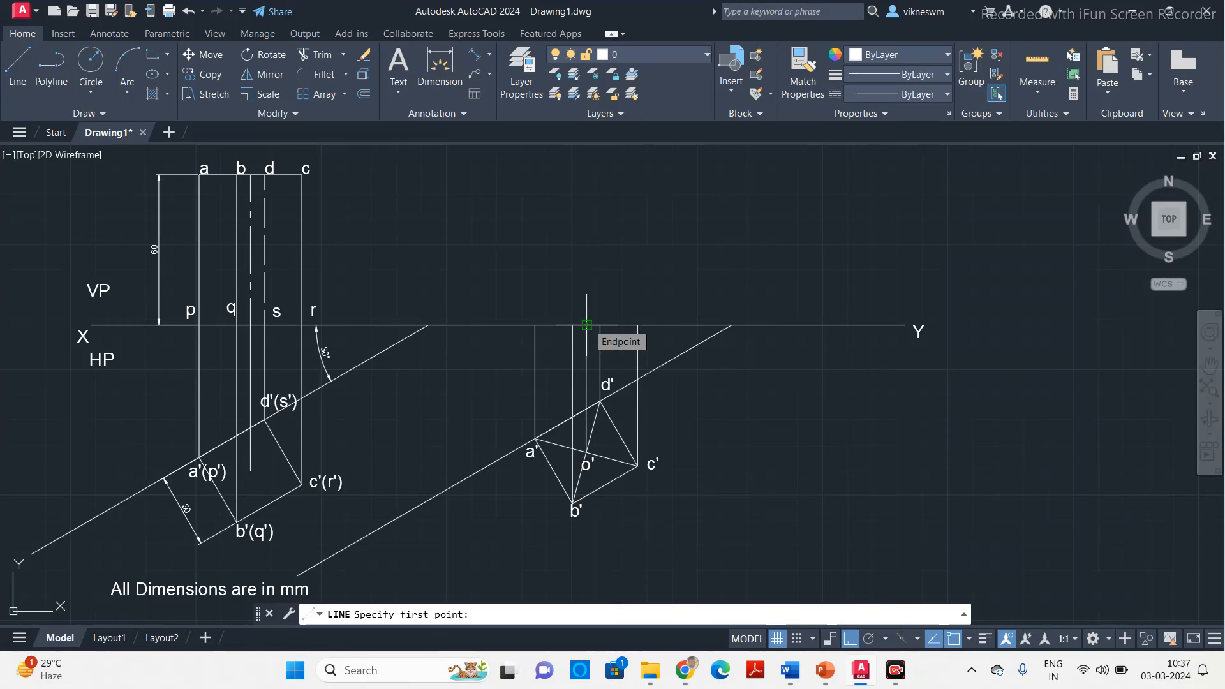
left_click(587, 325)
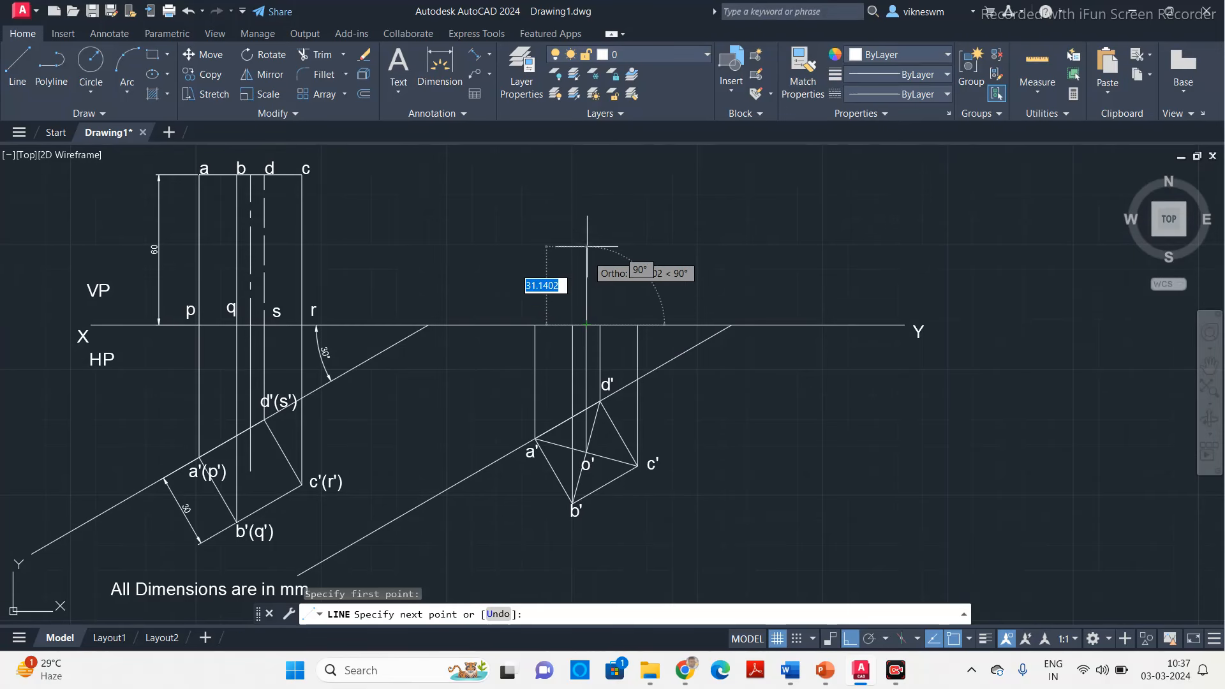
type("60")
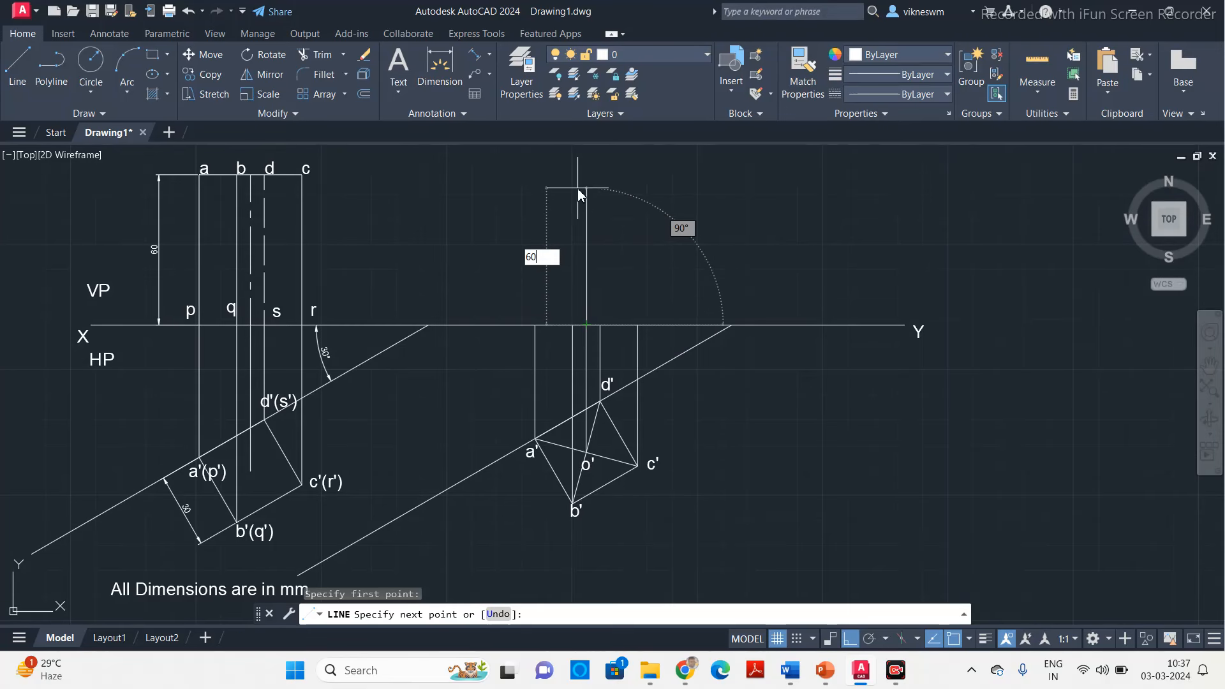
key("Return")
key("Escape")
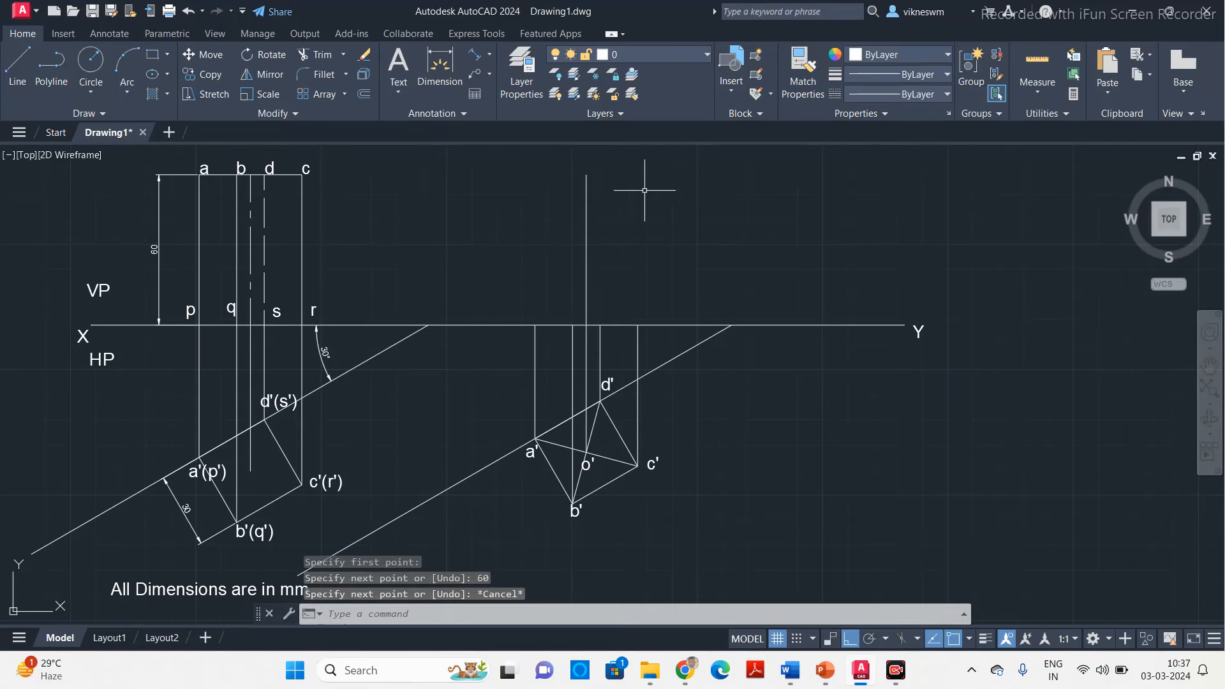
Step: Draw the pyramid's slant edges from the tops of the a' and b' projectors on the XY line to the apex, with Ortho off
left_click(17, 64)
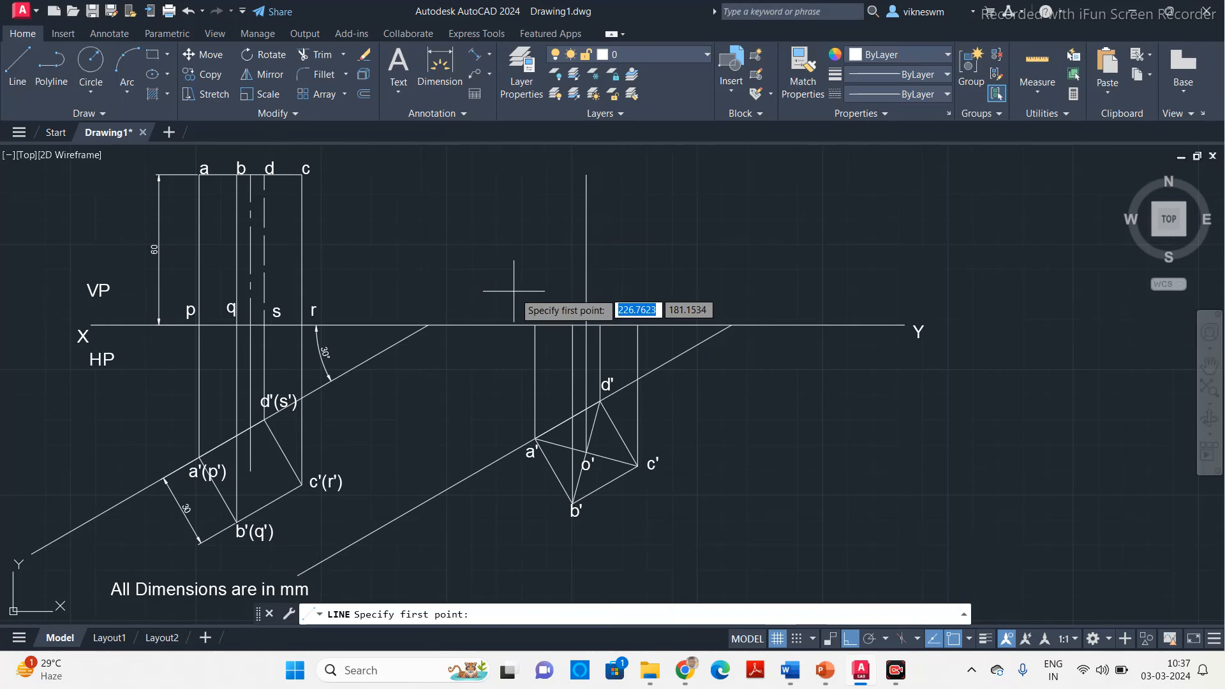
left_click(535, 324)
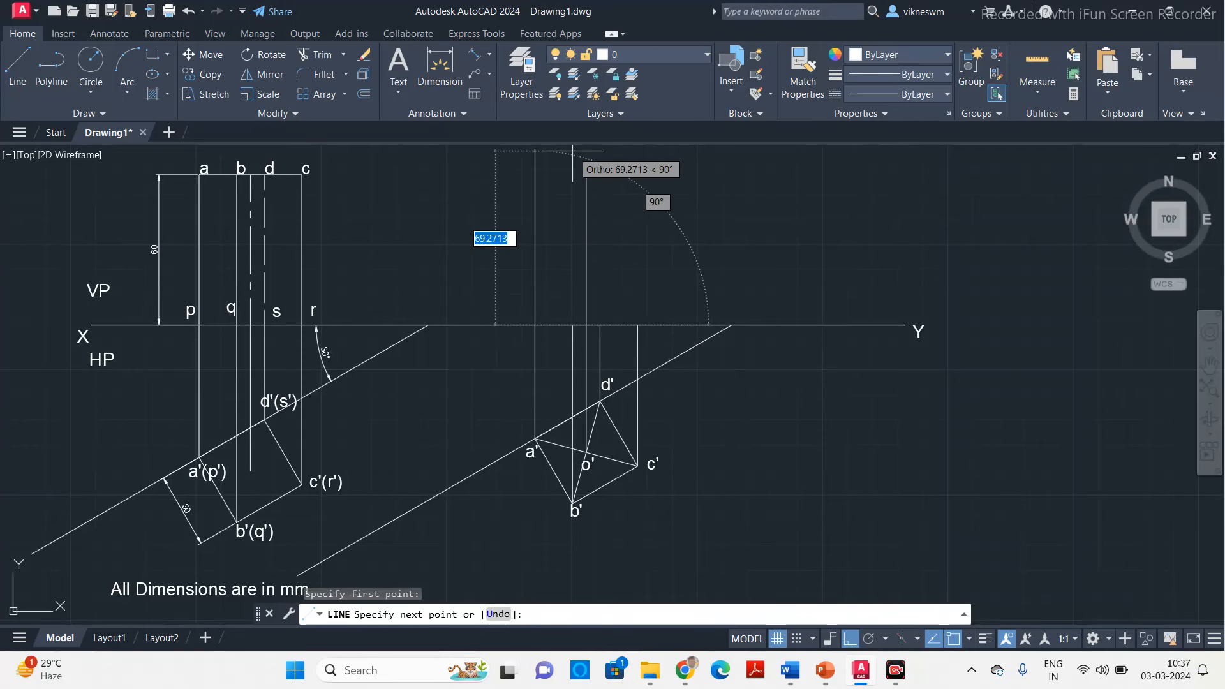
key("F8")
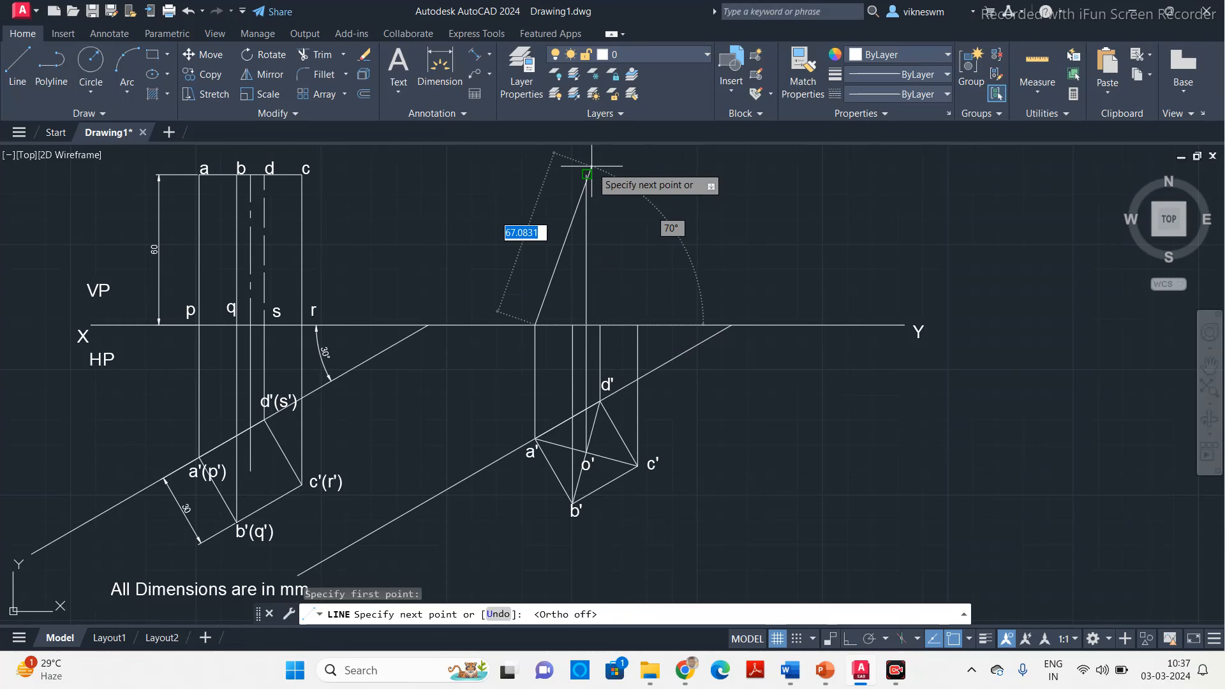
left_click(585, 175)
key("Escape")
key("Return")
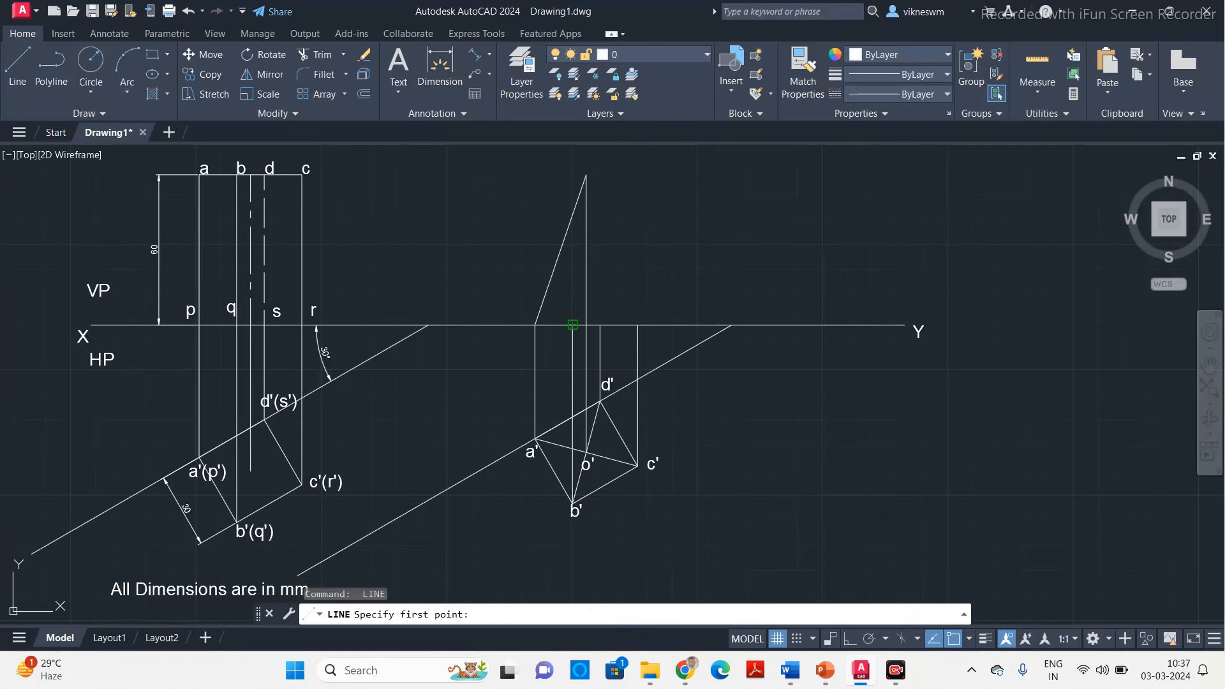
left_click(573, 325)
left_click(585, 176)
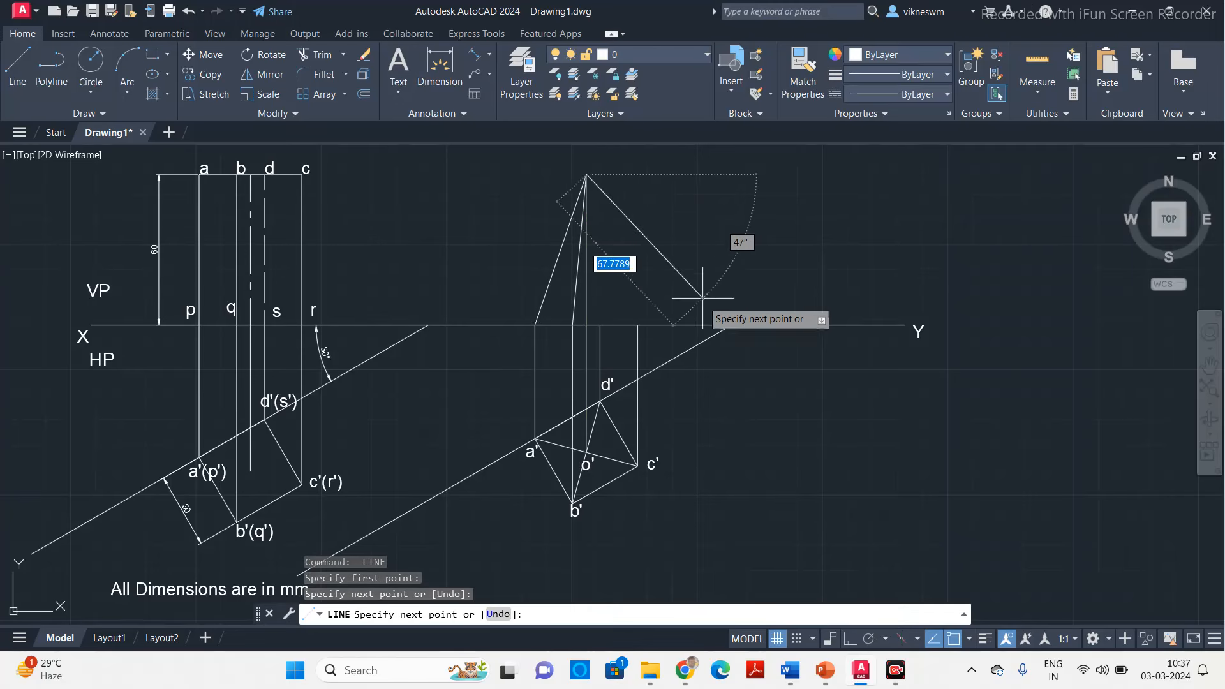
key("Return")
Step: Draw the pyramid's slant edges from the tops of the d' and c' projectors on the XY line to the apex
key("Return")
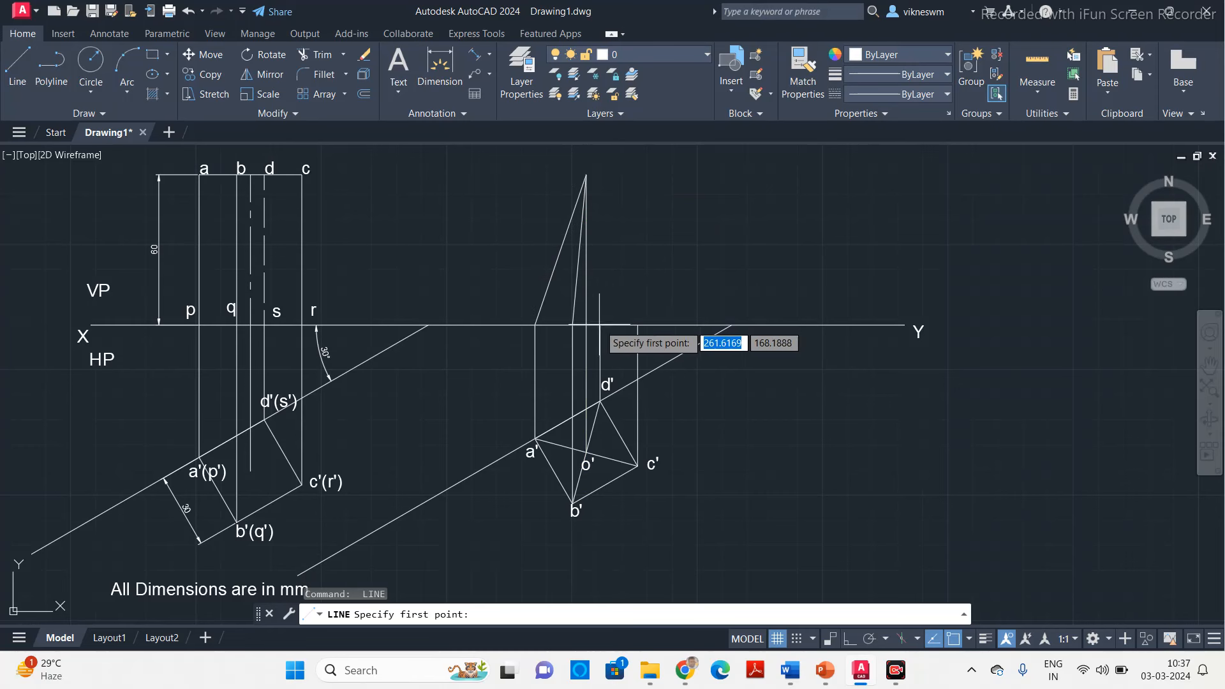
left_click(581, 326)
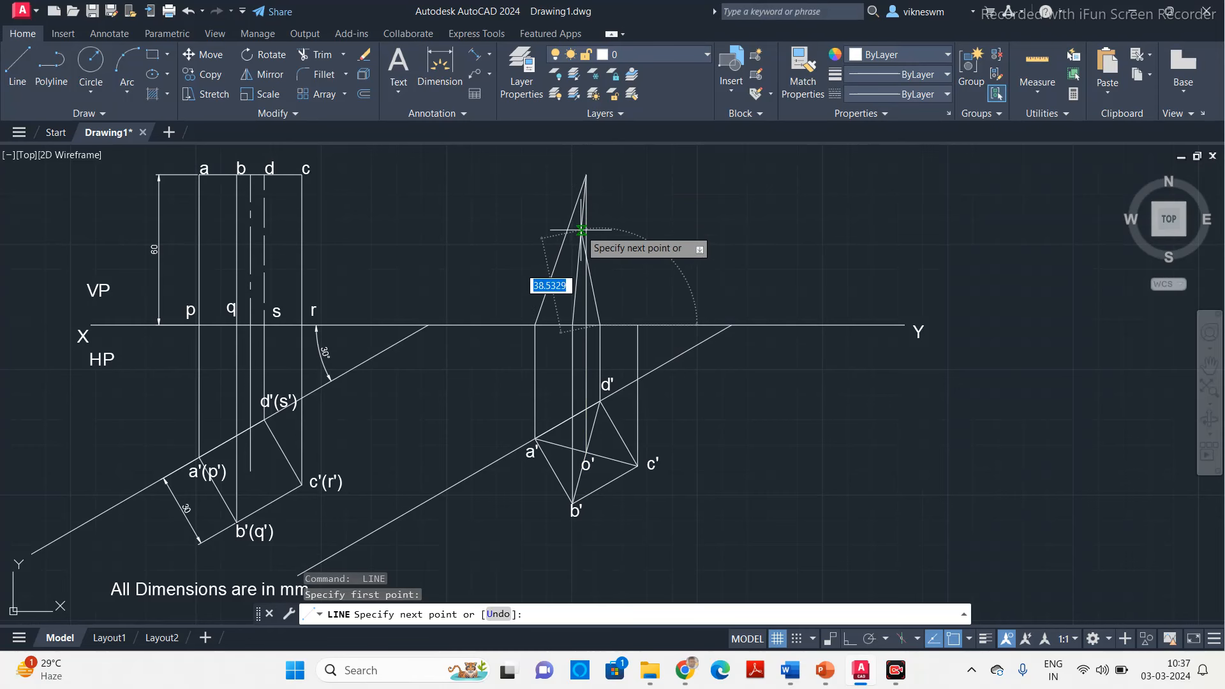
left_click(586, 176)
key("Return")
key("Return")
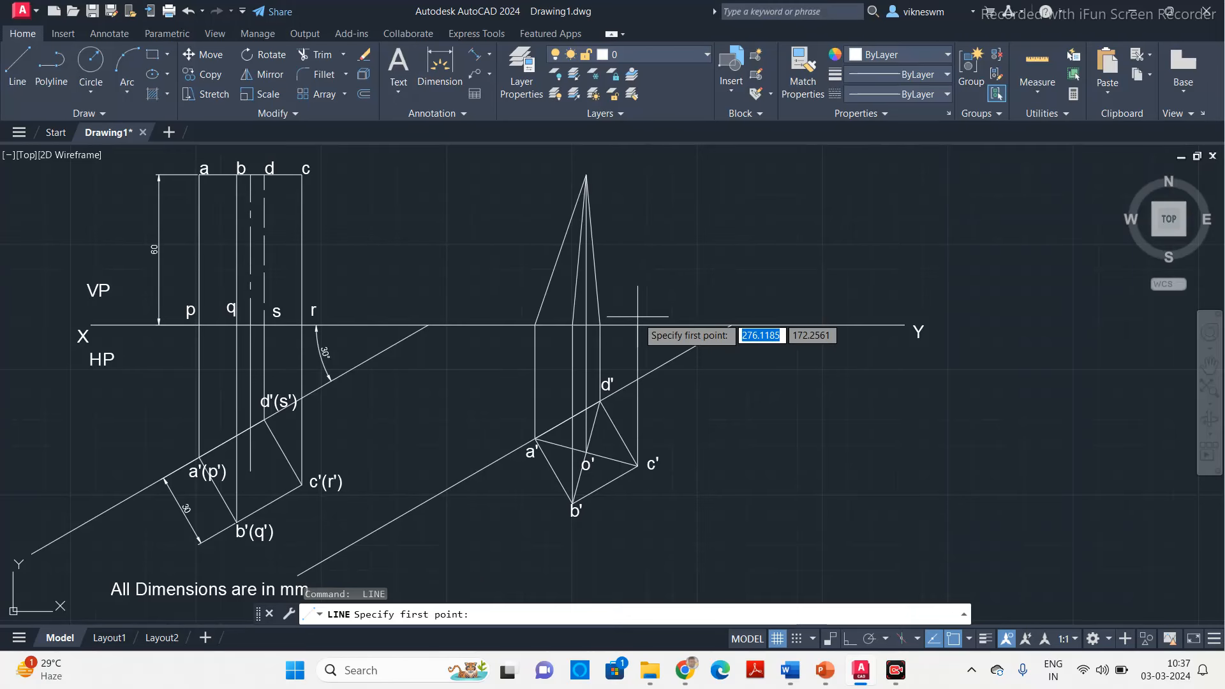
left_click(637, 324)
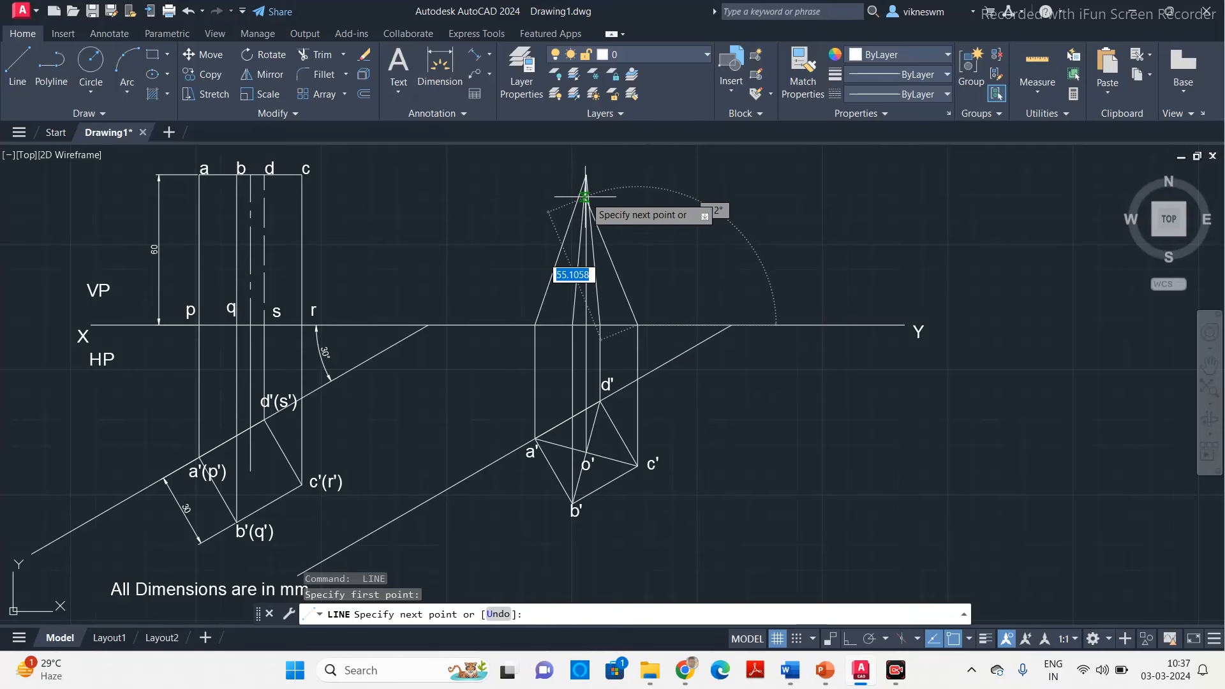
left_click(585, 174)
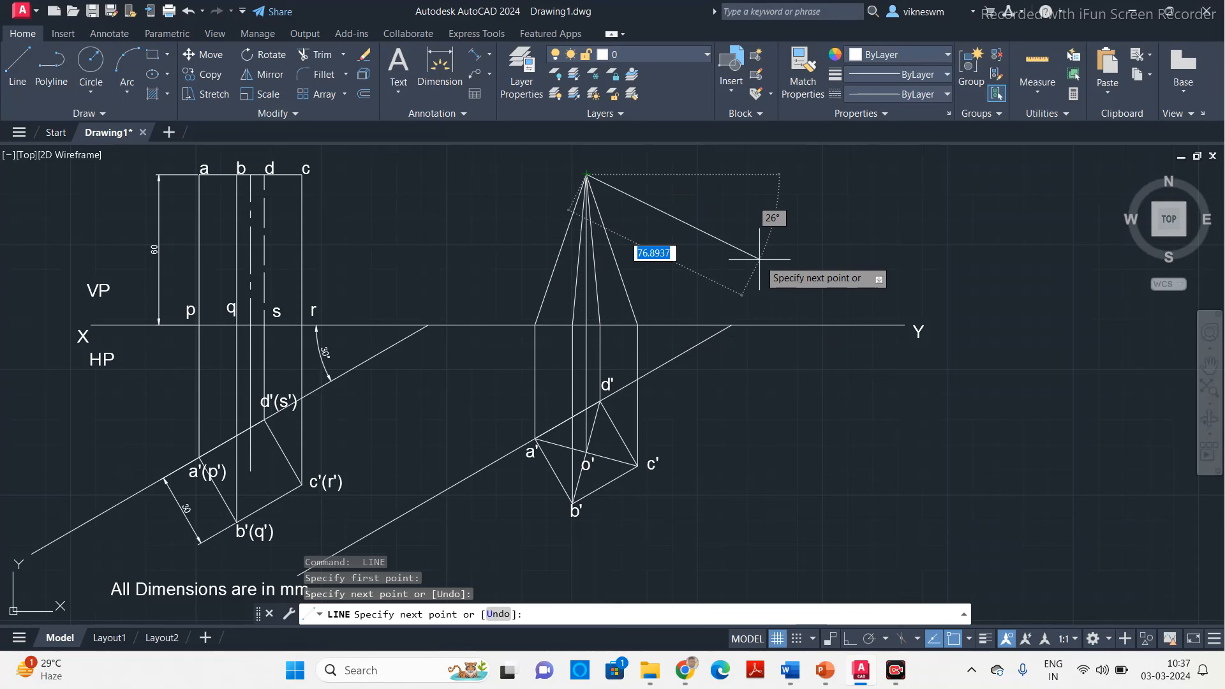
key("Escape")
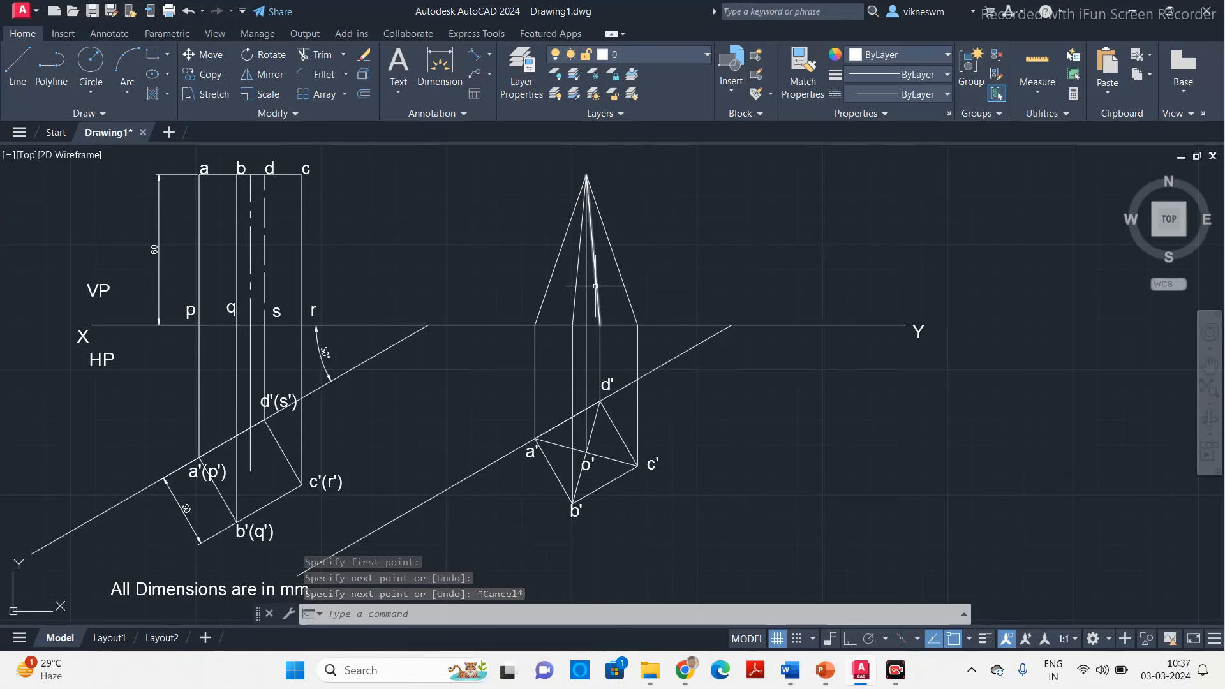
Step: Change the linetype of the pyramid's hidden slant edge above d' to ACAD_ISO02W100
left_click(595, 286)
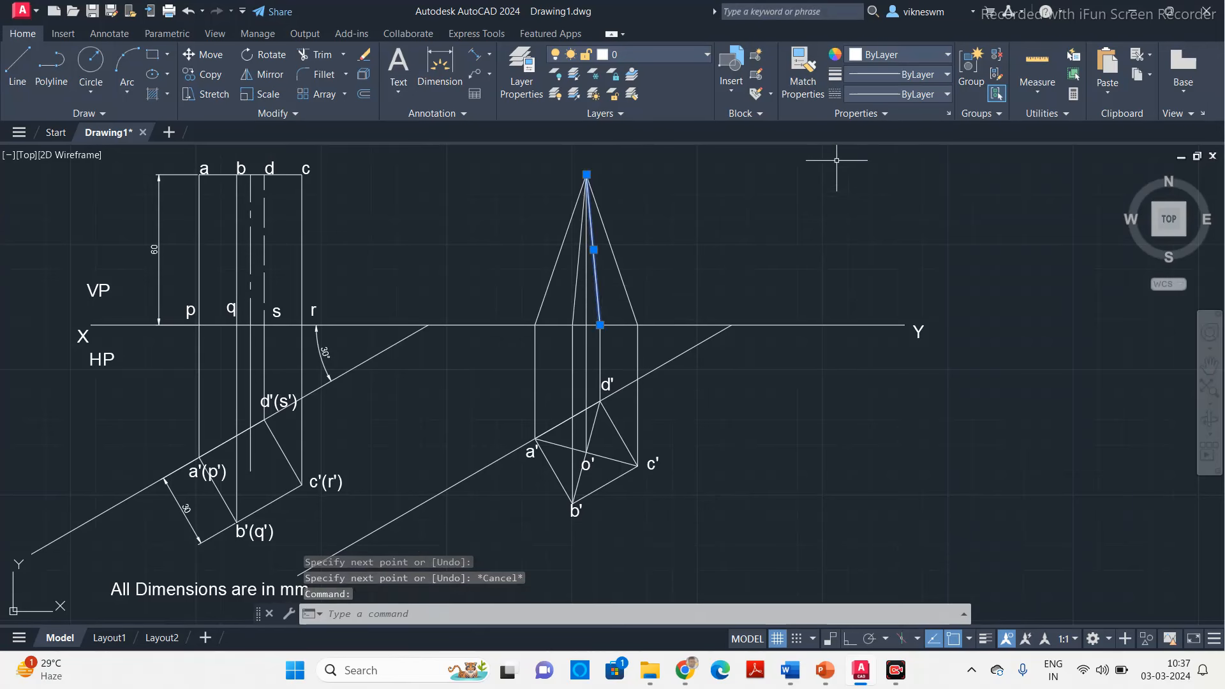
left_click(914, 96)
left_click(913, 95)
left_click(913, 95)
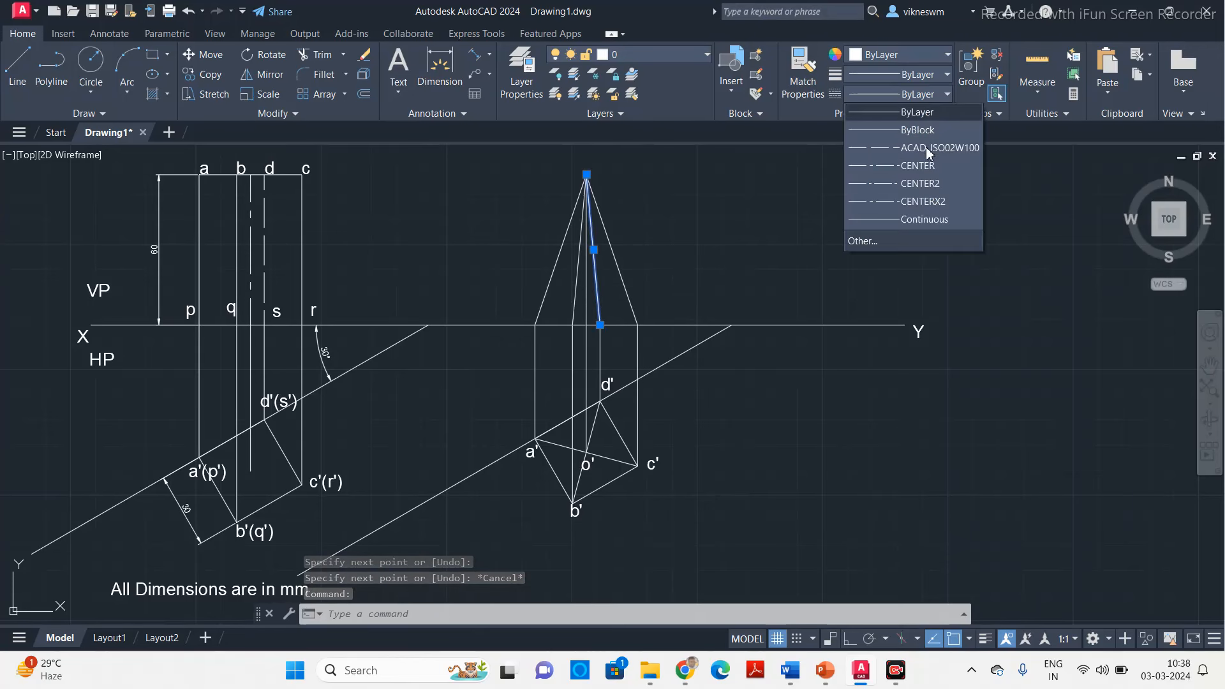
left_click(903, 153)
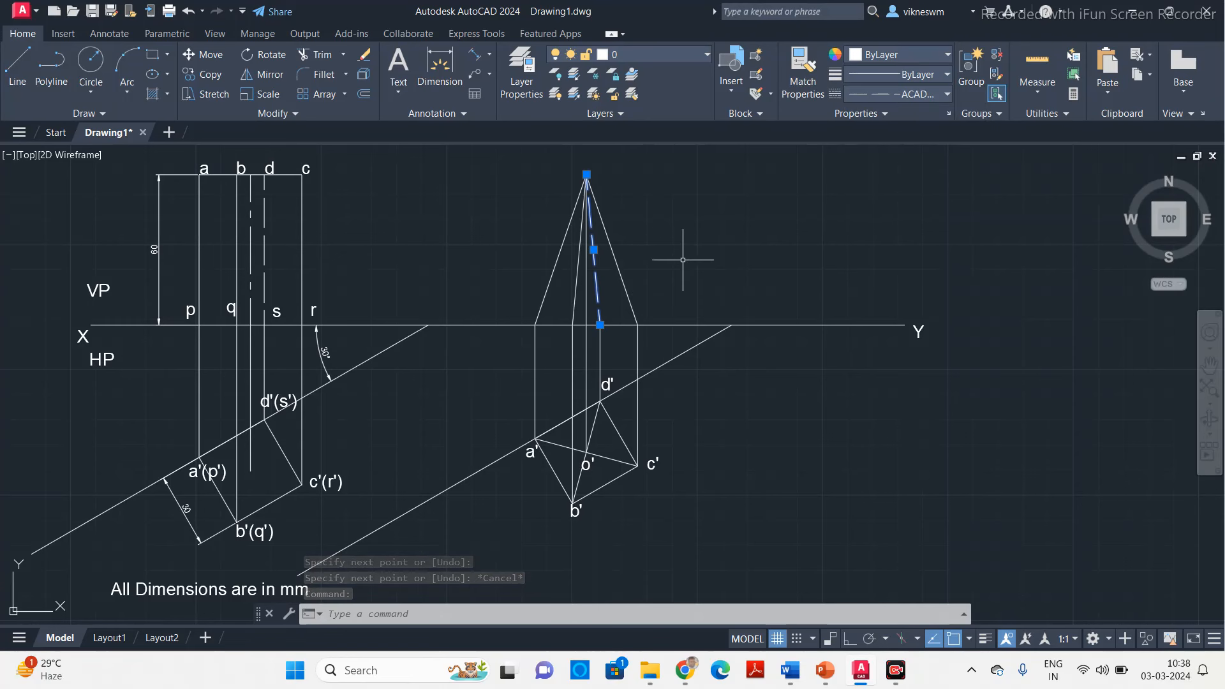
left_click(586, 274)
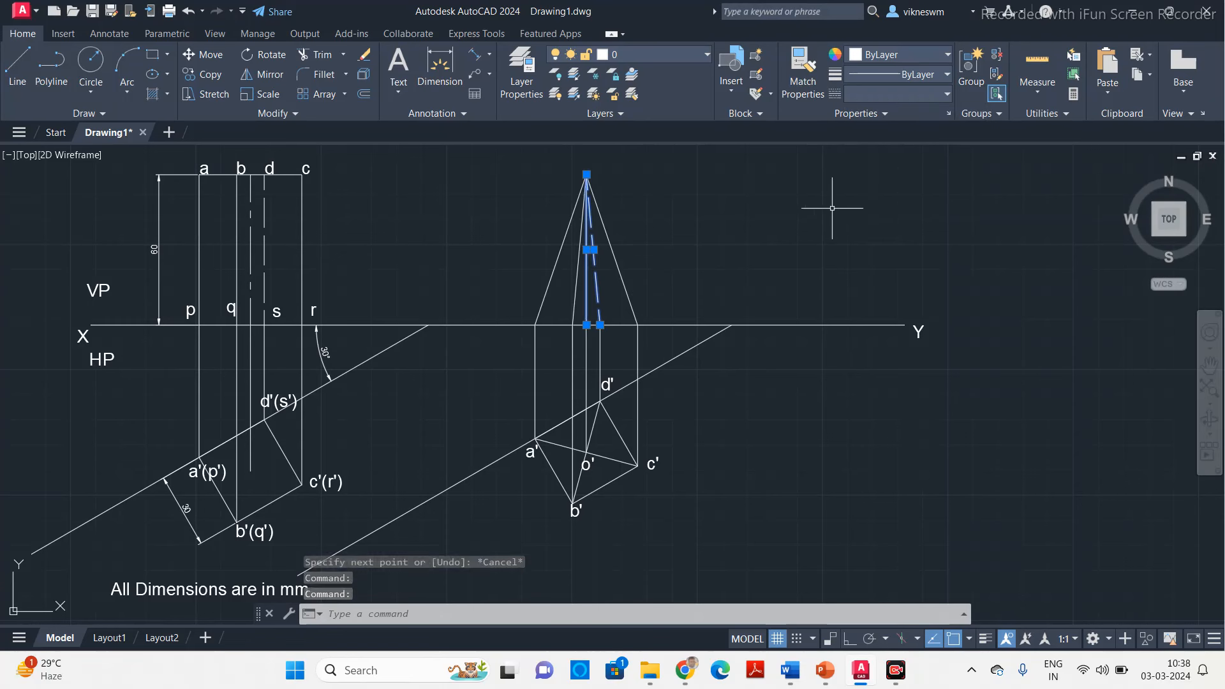
key("Escape")
key("Escape")
Step: Change the linetype of the pyramid's vertical axis above the XY line to CENTER2
left_click(587, 279)
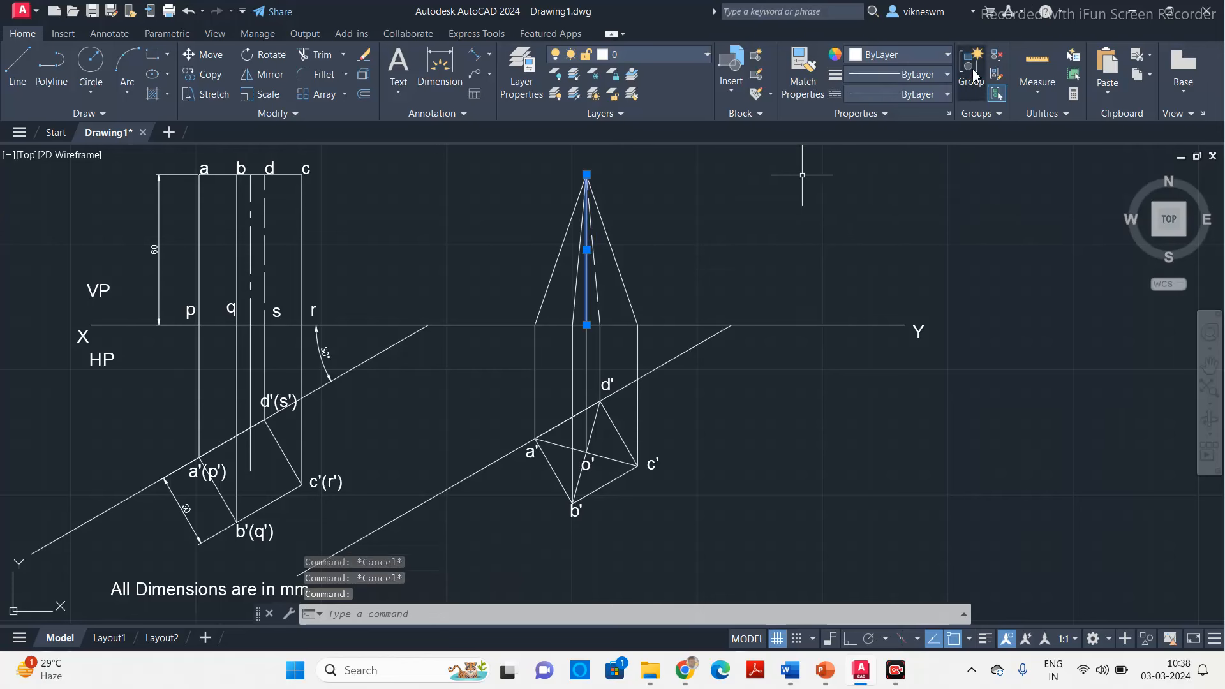
left_click(947, 94)
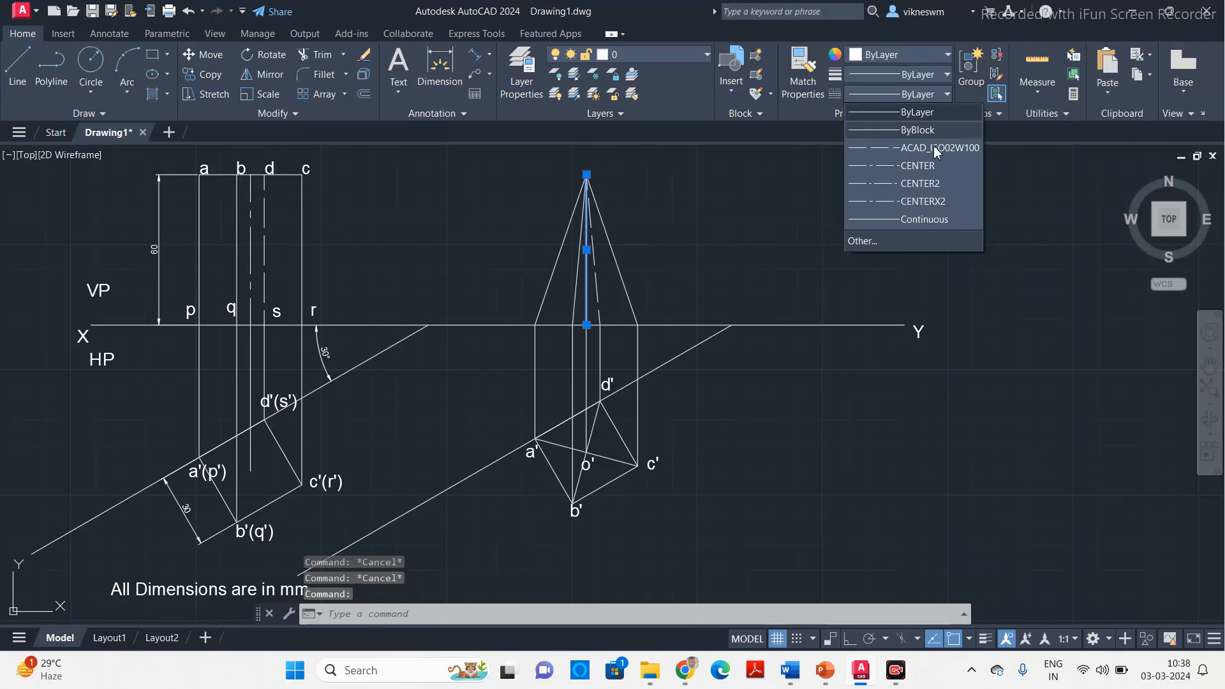
left_click(920, 185)
key("Escape")
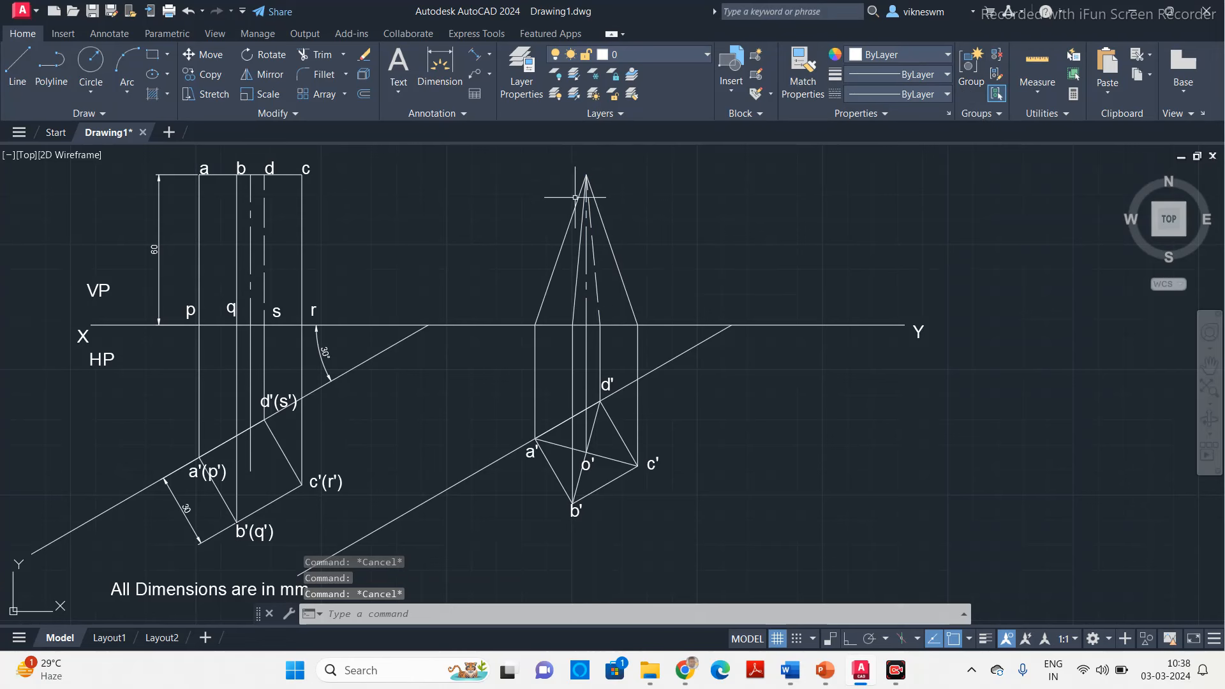
Step: Label the pyramid's apex o and its base points on the XY line a, b, d and c with single-line text
middle_click_drag(606, 217, 579, 230)
type("text")
key("Return")
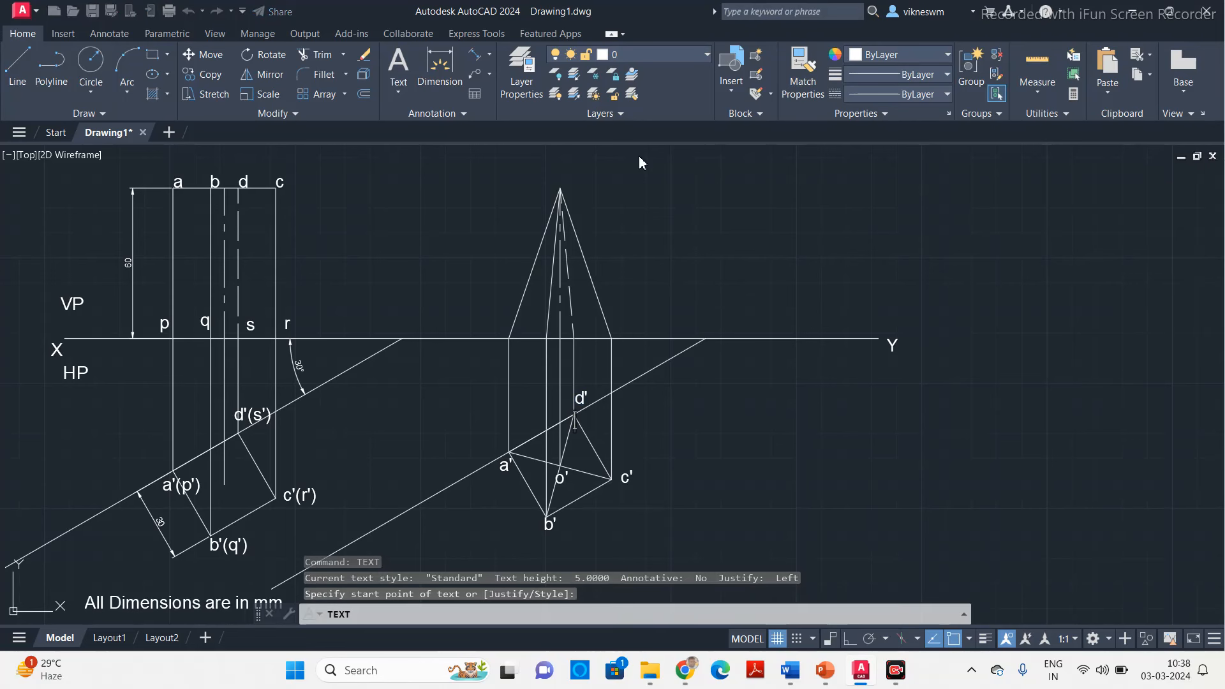
left_click(573, 187)
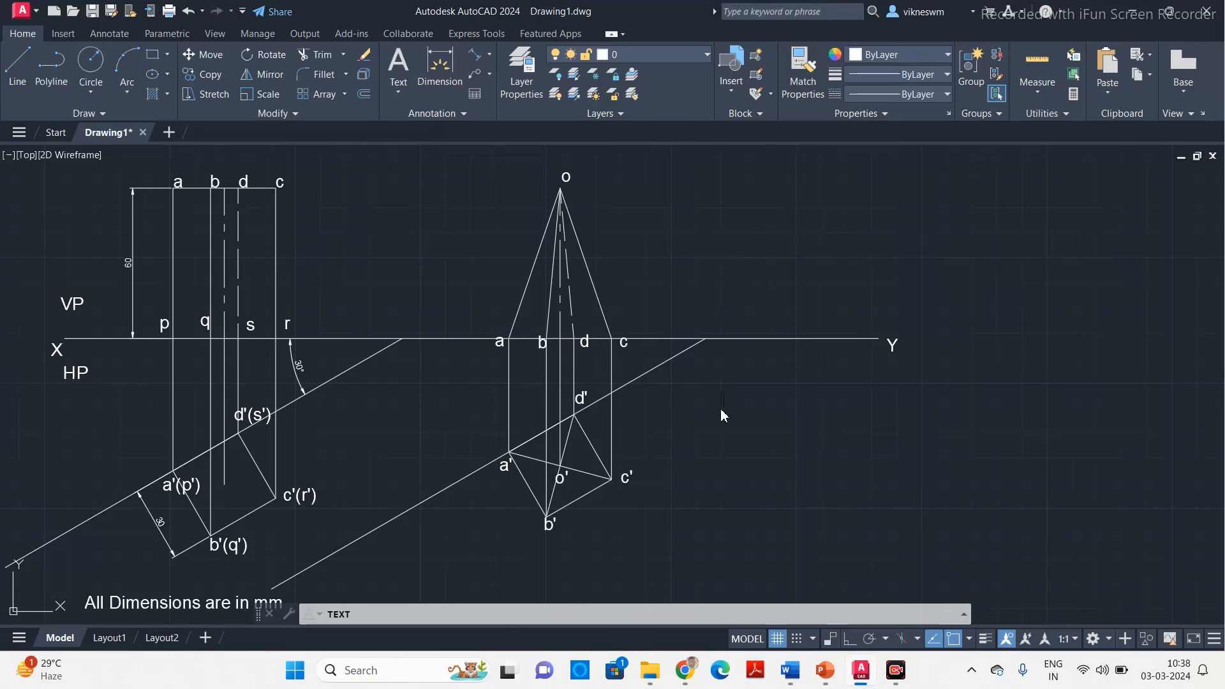
key("Return")
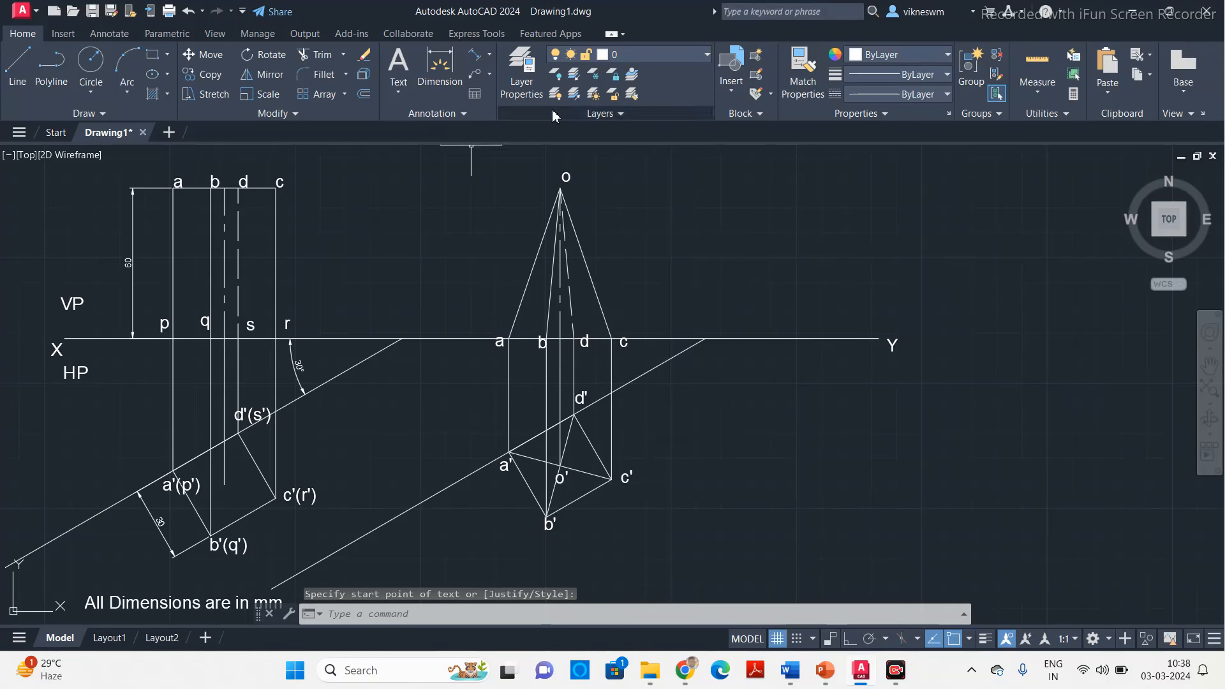
Step: Add a vertical linear dimension for the pyramid's axis height, placed beside the c side of the view above XY
left_click(490, 56)
left_click(504, 114)
left_click(560, 189)
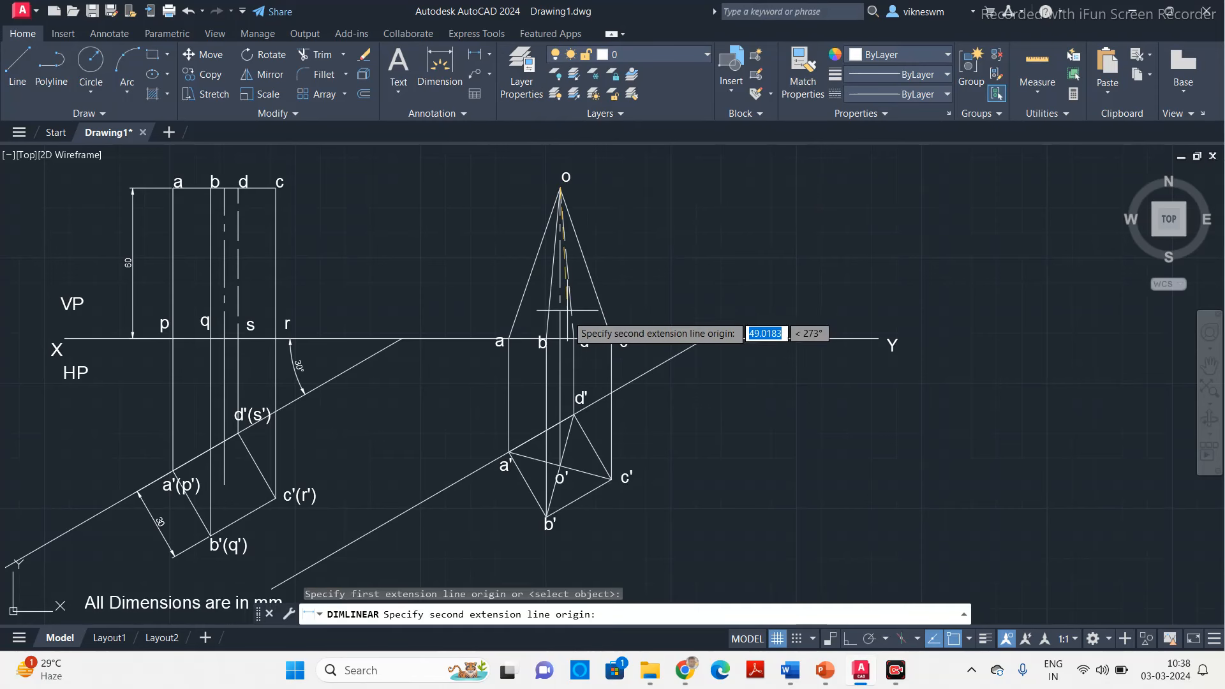
left_click(562, 338)
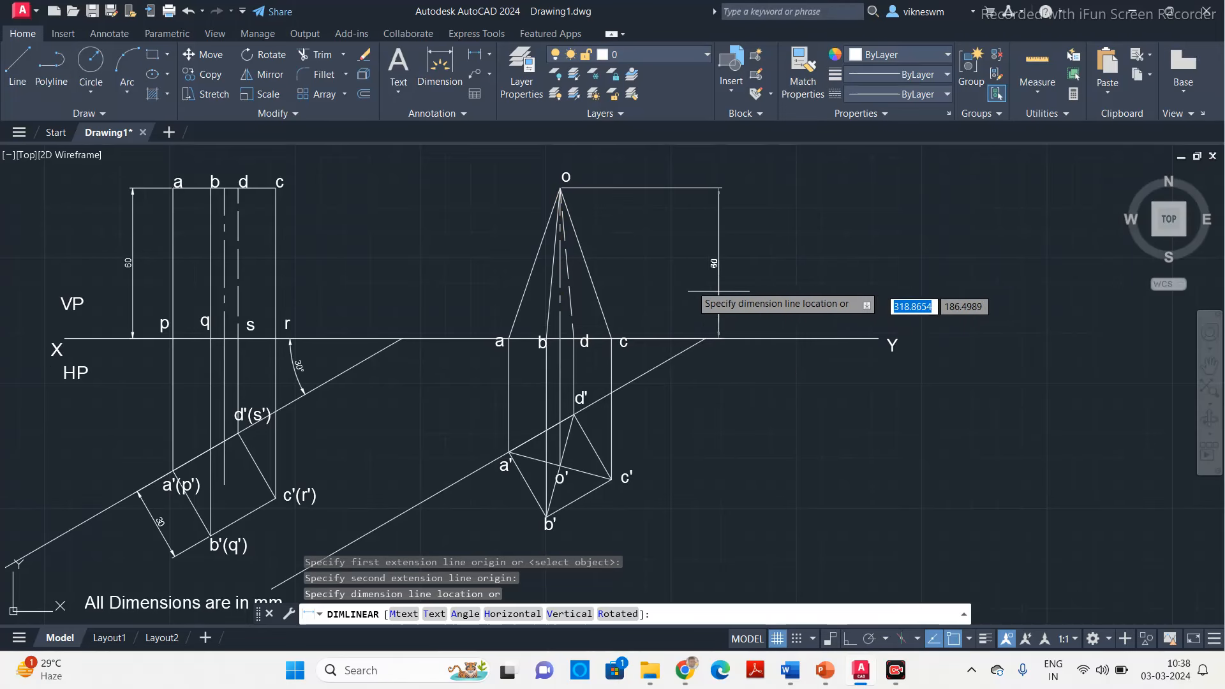
left_click(661, 284)
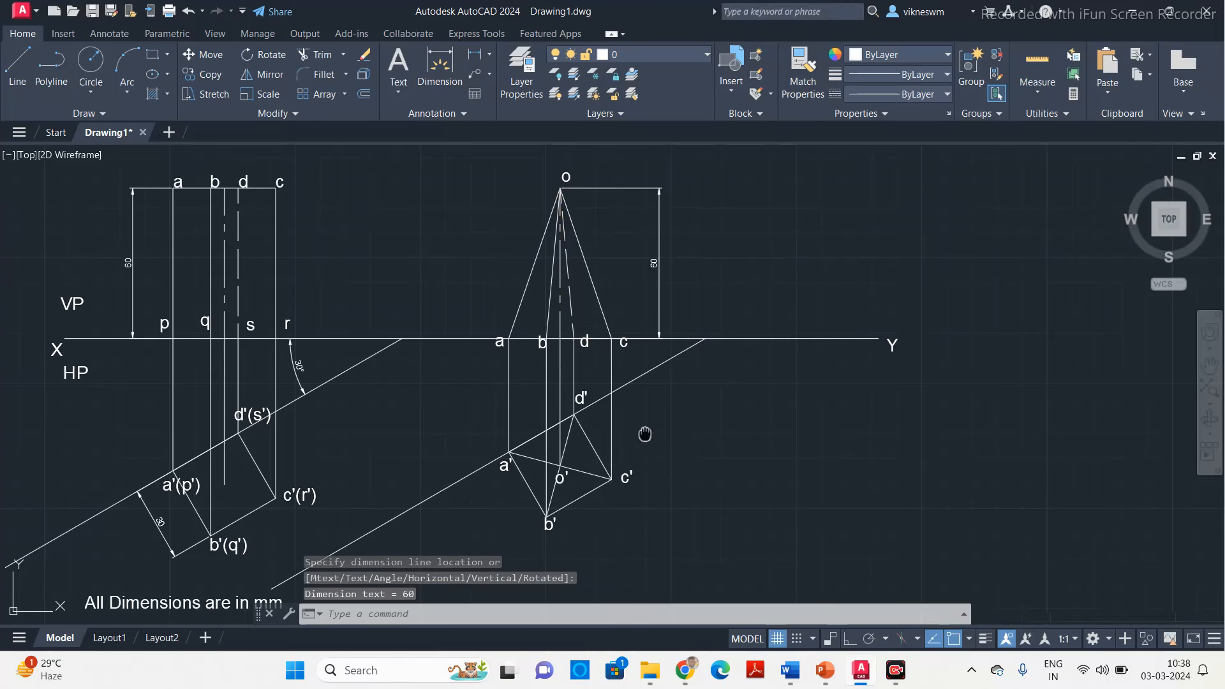
Step: Add an aligned dimension to side b'c' of the pyramid's base square, placed outside the square
middle_click_drag(645, 434, 651, 401)
left_click(489, 55)
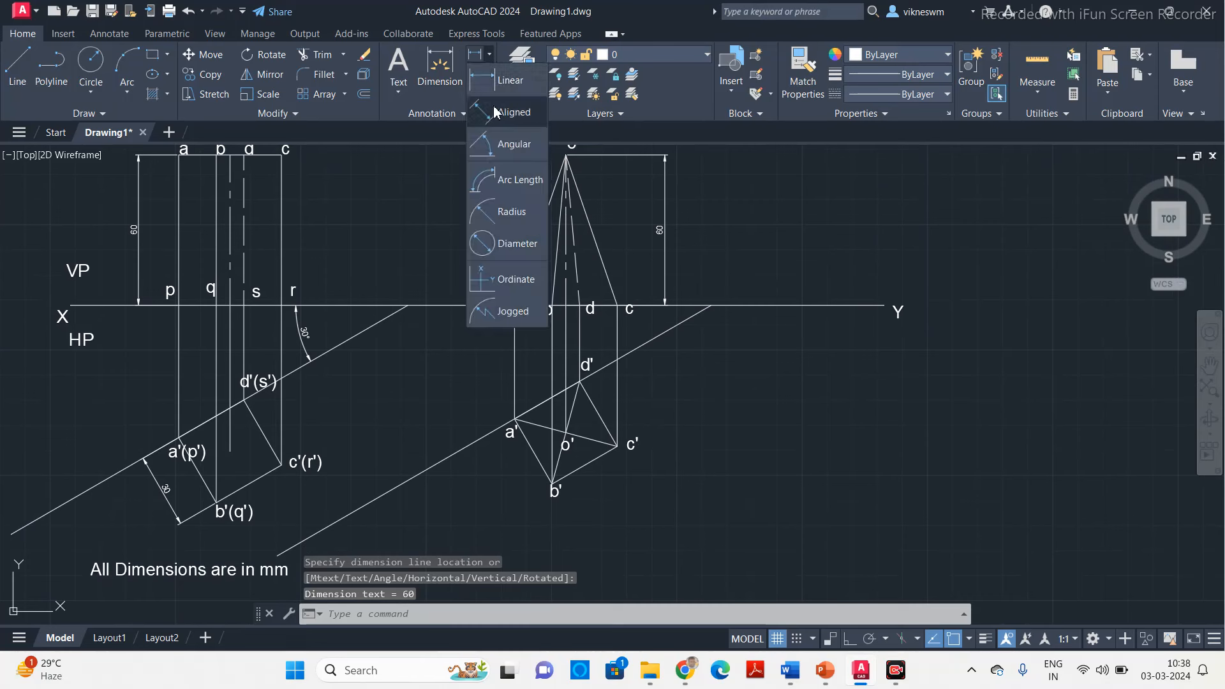
left_click(499, 114)
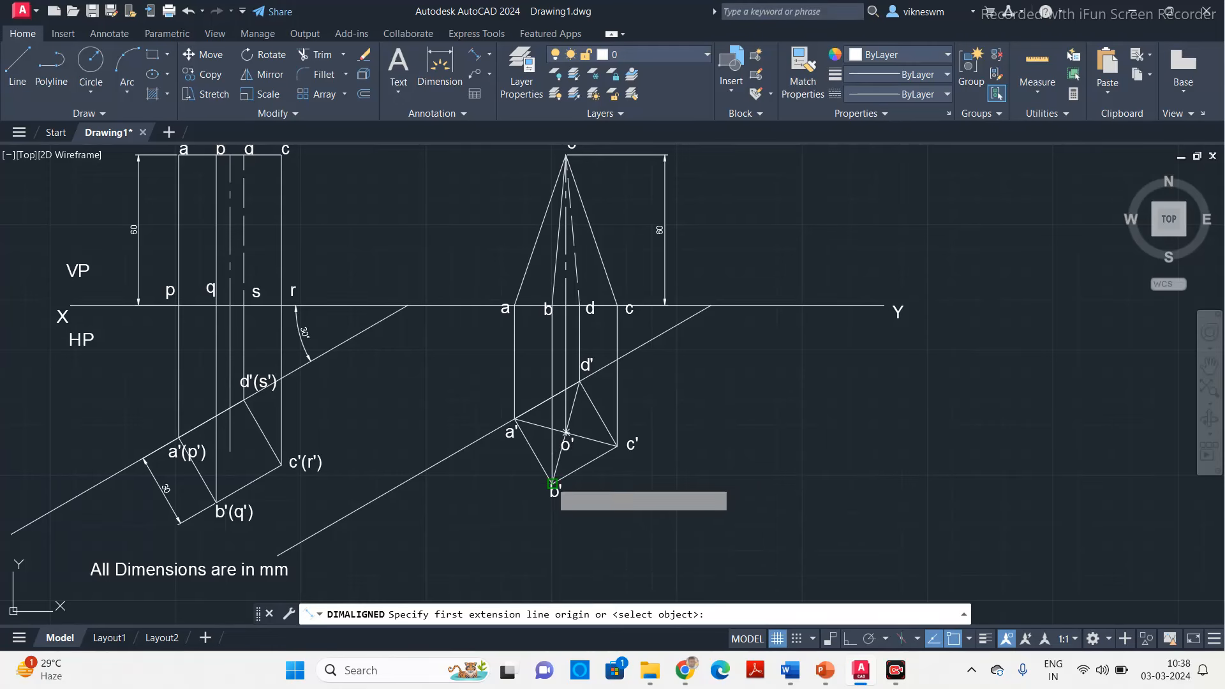
left_click(552, 483)
left_click(613, 447)
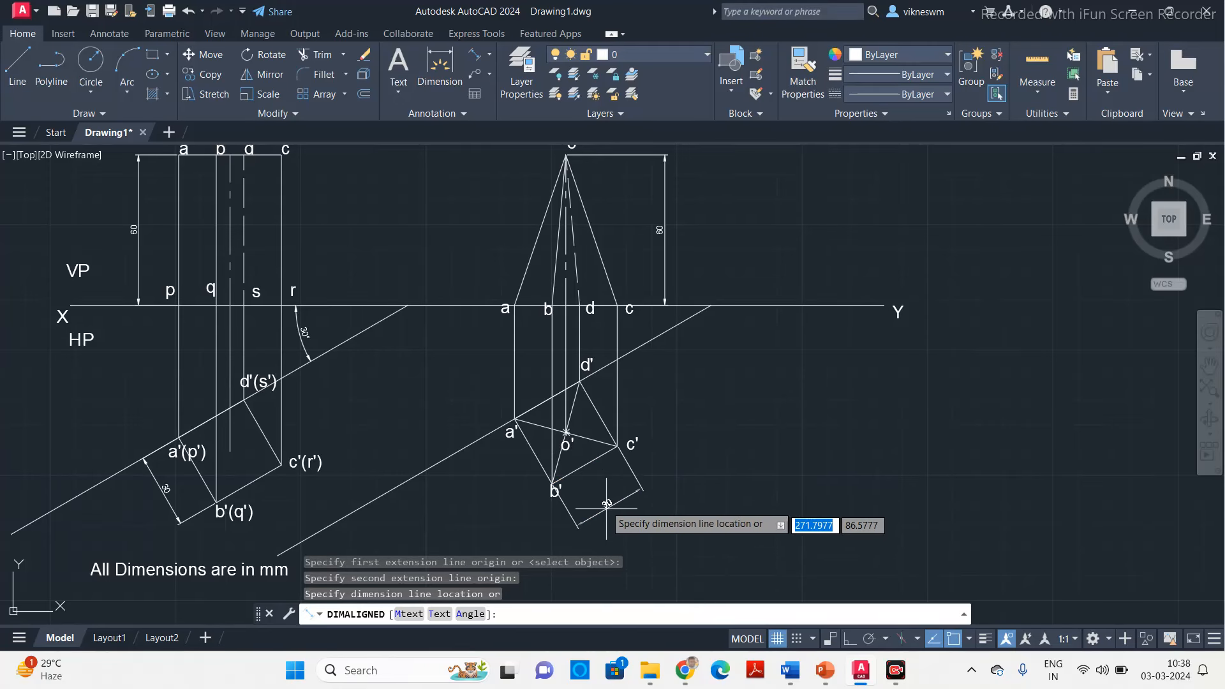
left_click(603, 490)
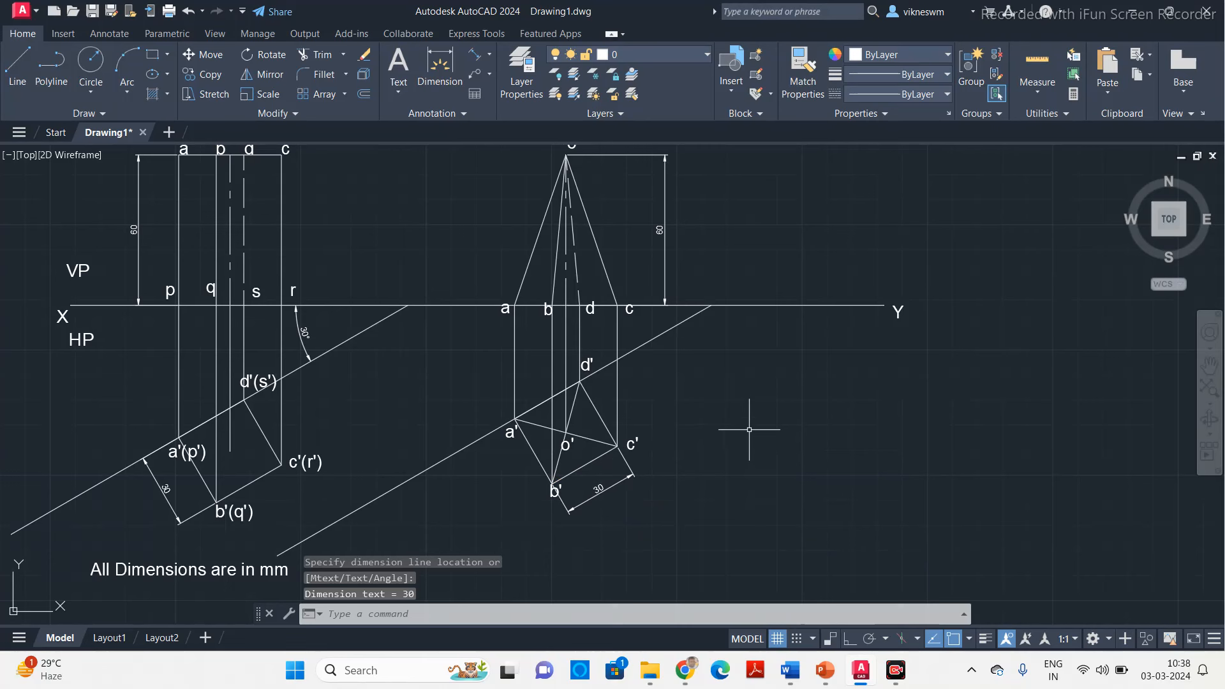
Step: Add an angular dimension between the XY line and the inclined line through the pyramid's side a'd'
left_click(490, 57)
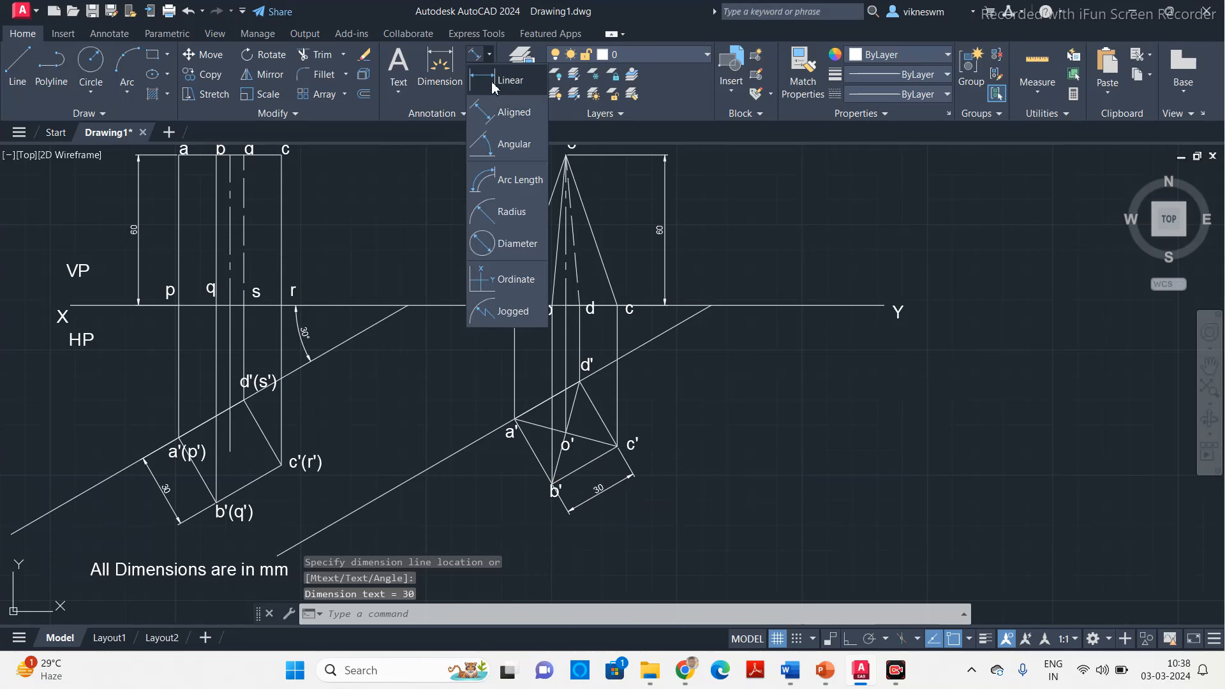
left_click(513, 141)
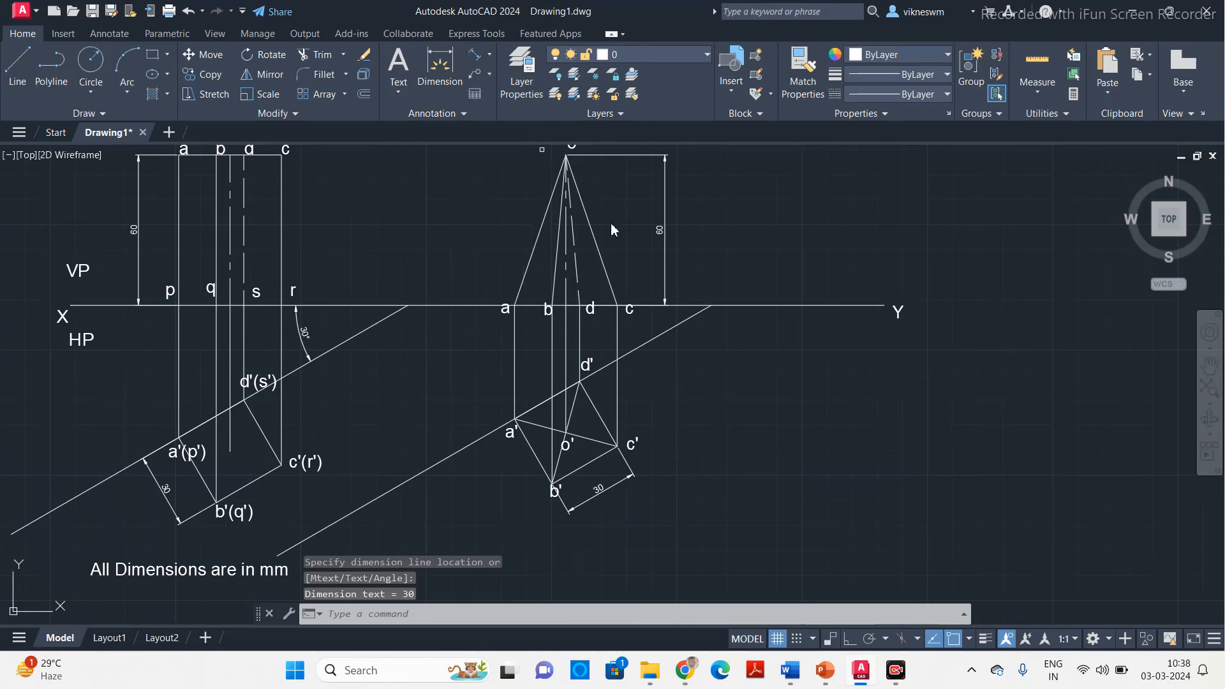
left_click(682, 306)
left_click(686, 317)
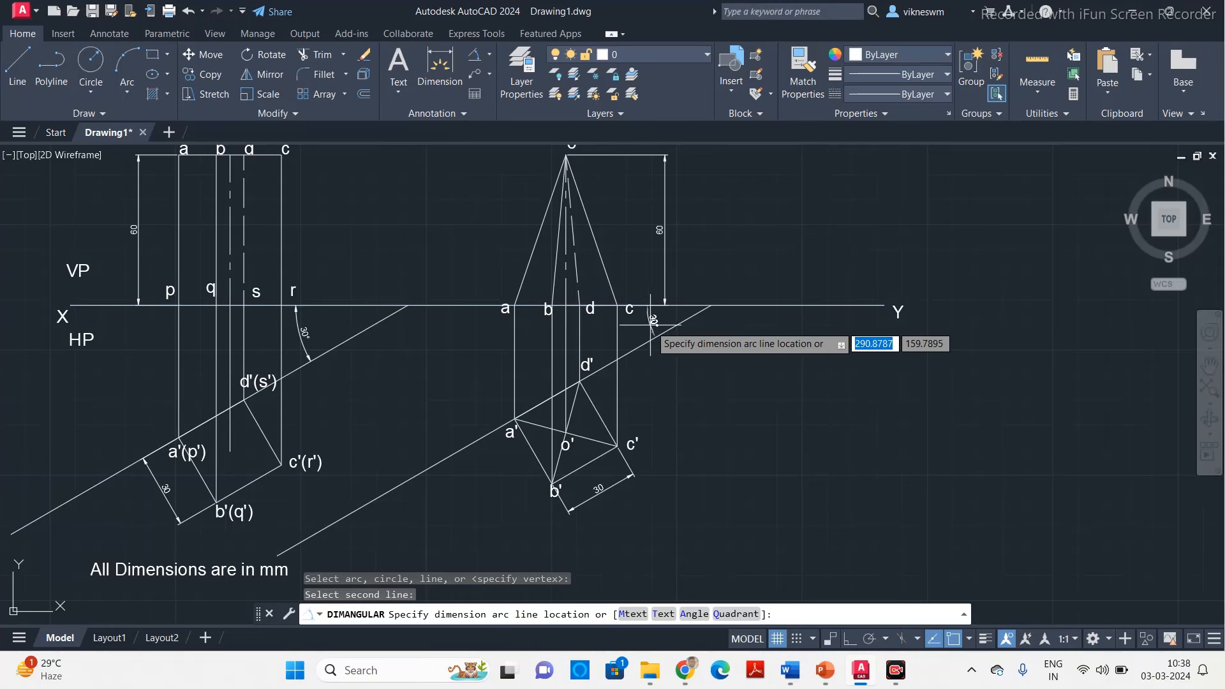
left_click(657, 335)
key("Escape")
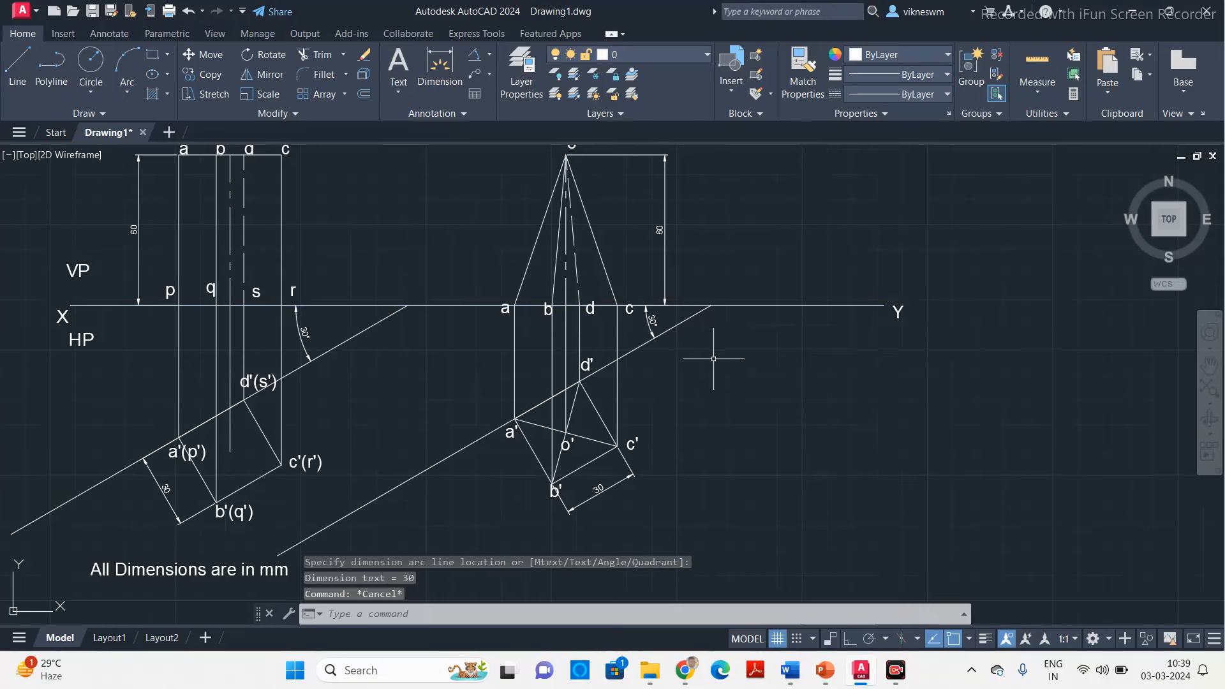
Step: Set up a plot to Microsoft Print to PDF with a window plot area around both solids' projections and the dimension note
scroll(711, 369, "down", 2)
middle_click_drag(711, 364, 774, 391)
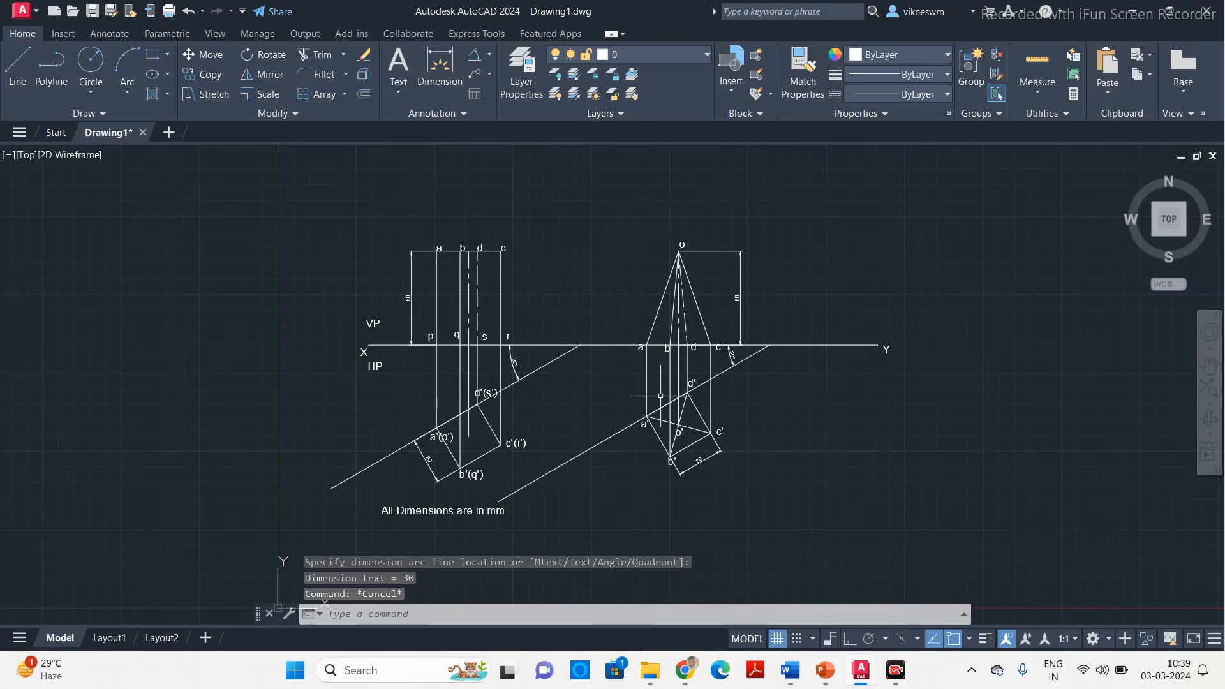
scroll(661, 392, "up", 2)
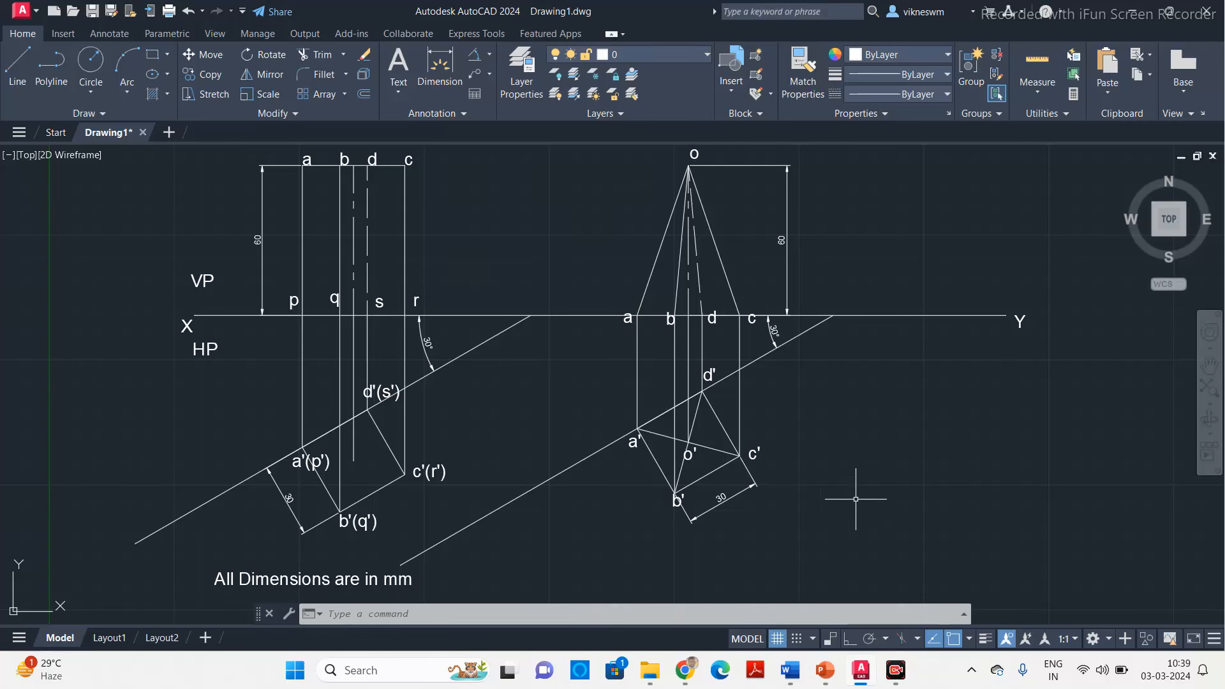
left_click(174, 18)
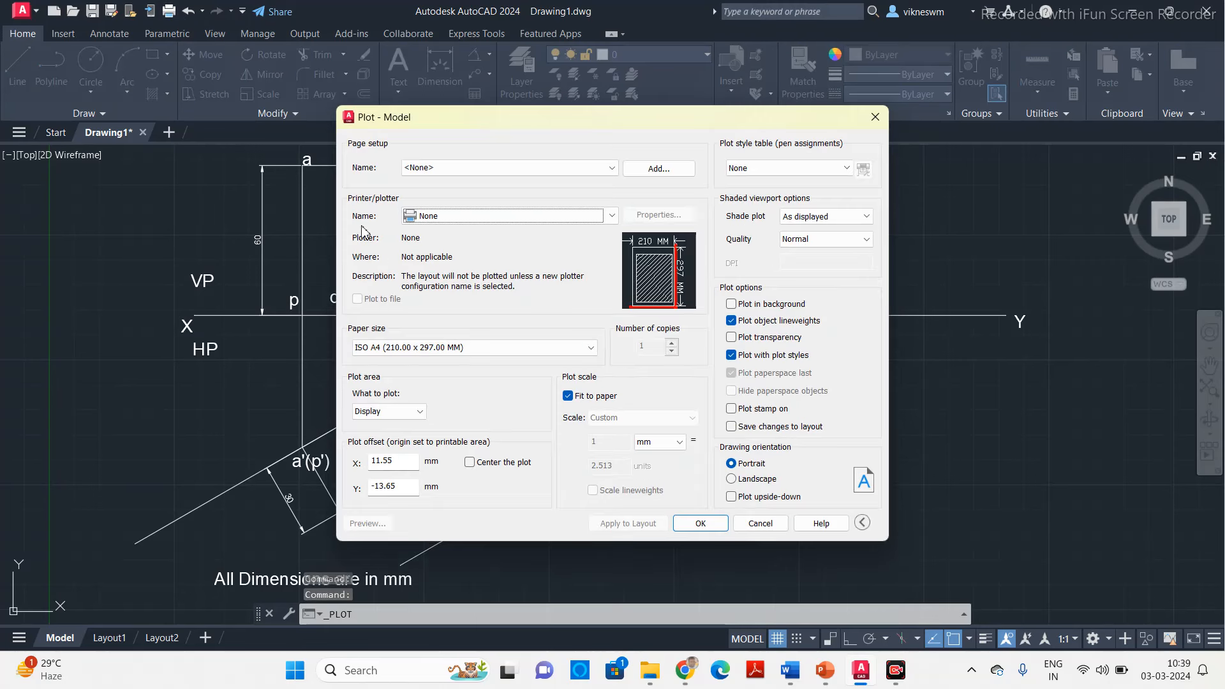
left_click(550, 216)
left_click(479, 261)
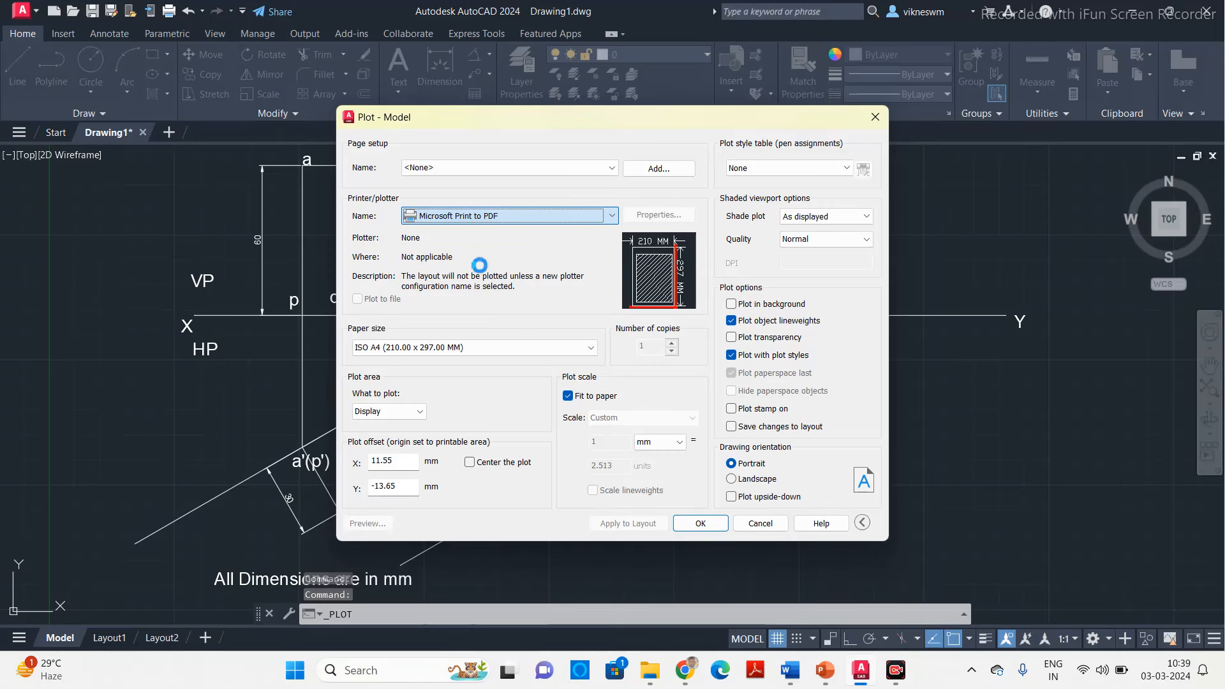
left_click(416, 412)
left_click(408, 456)
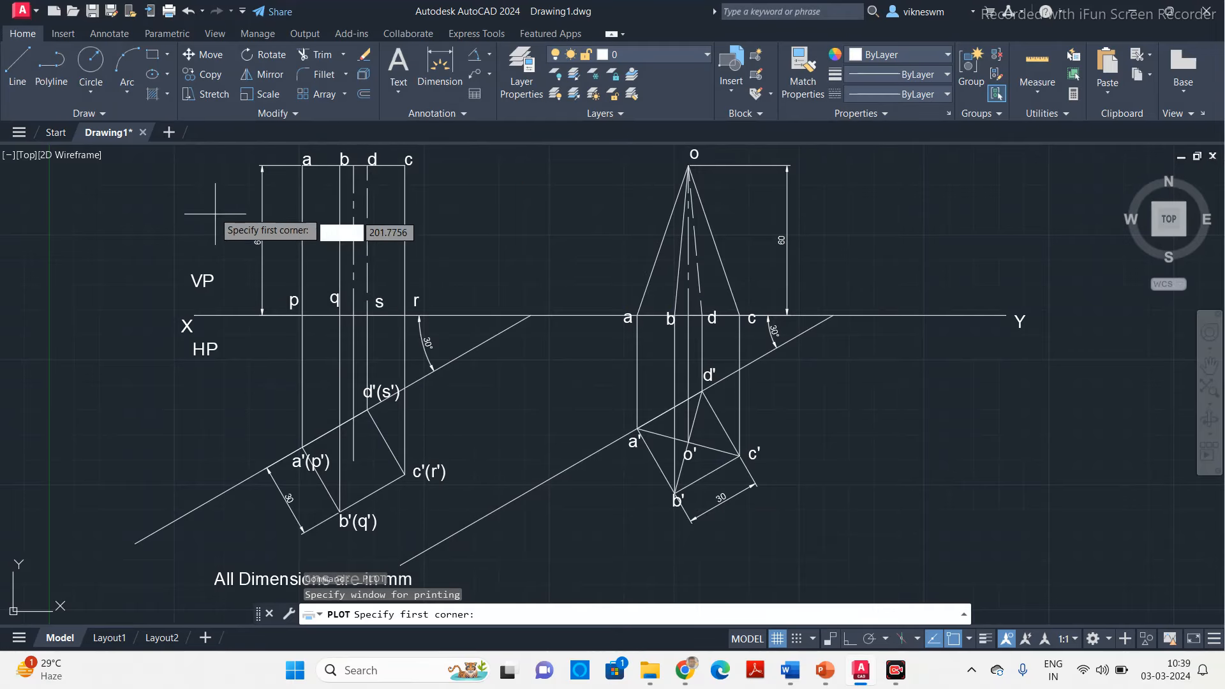
left_click(96, 147)
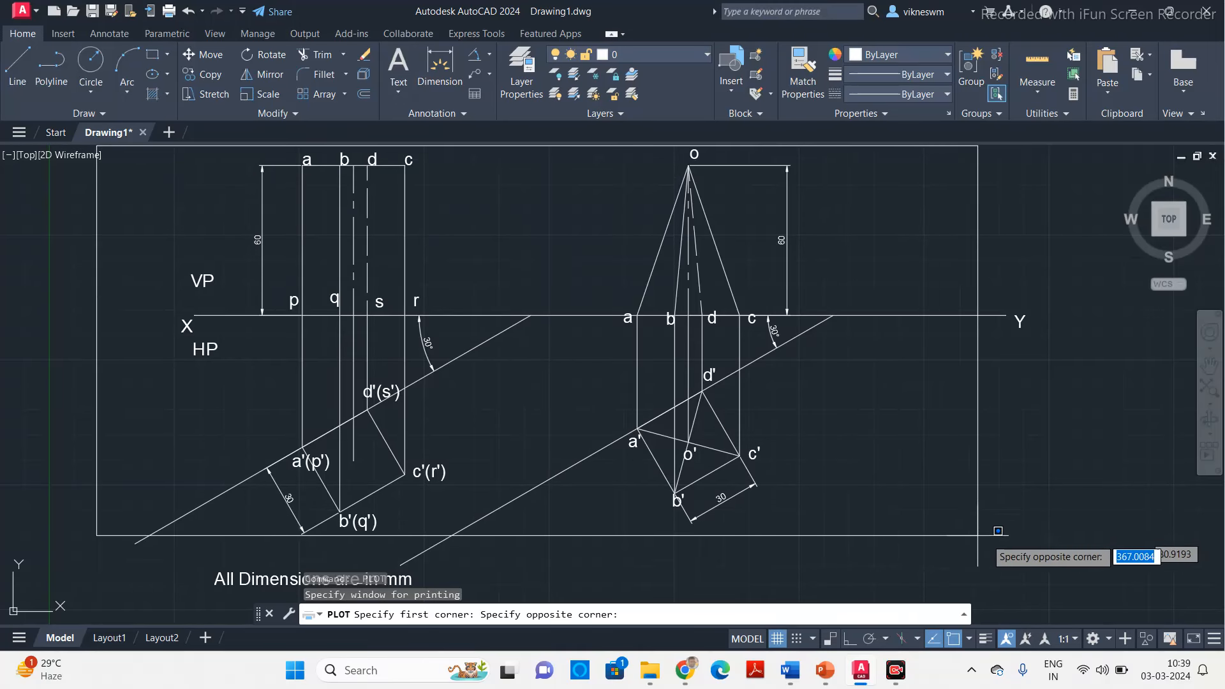
left_click(1057, 588)
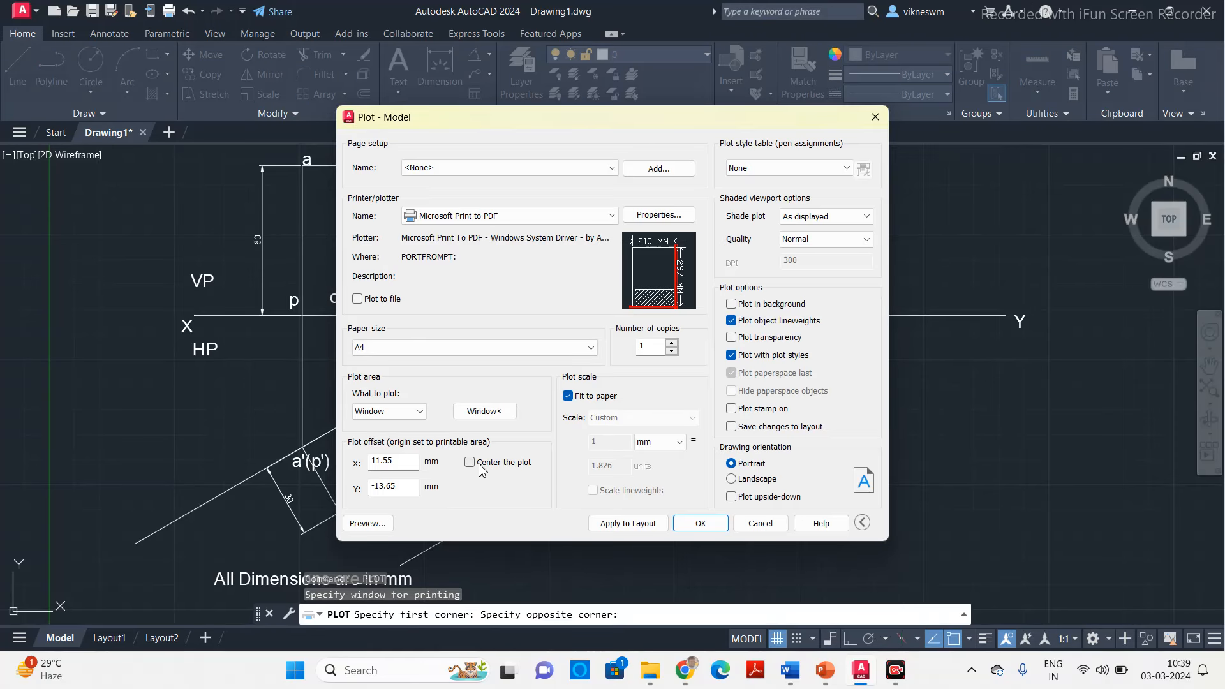
Step: Centre the plot on the A4 sheet in landscape orientation and check its preview
left_click(474, 466)
left_click(731, 478)
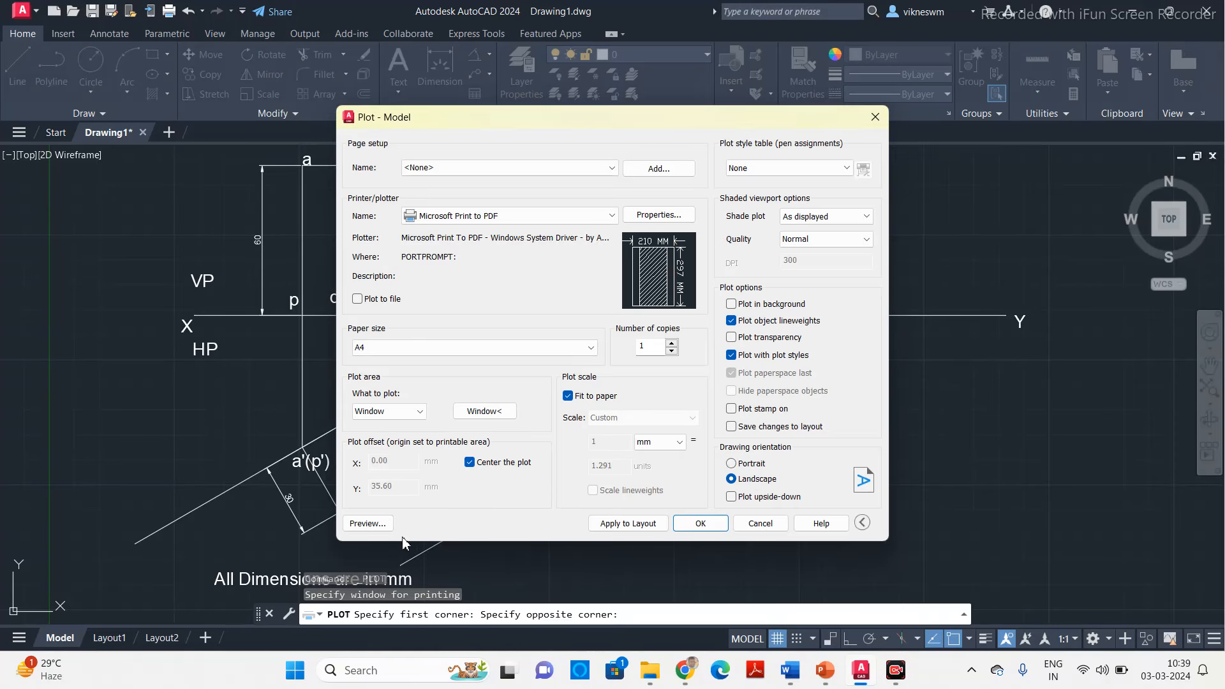
left_click(367, 523)
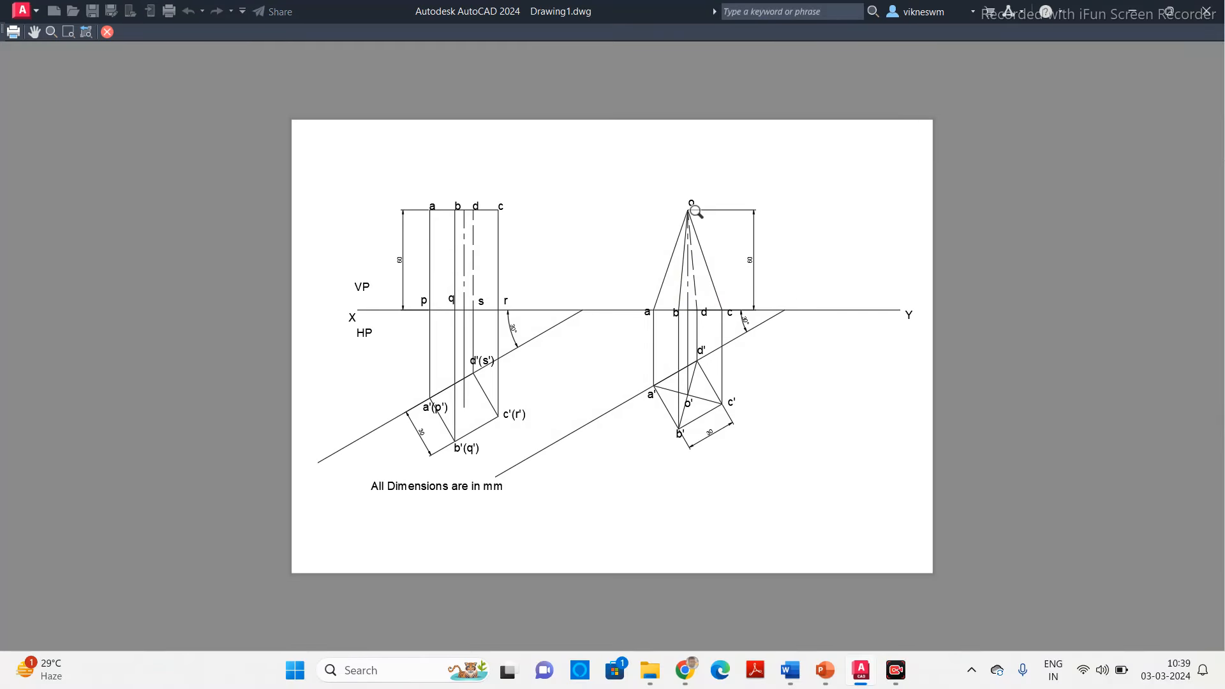
left_click(107, 32)
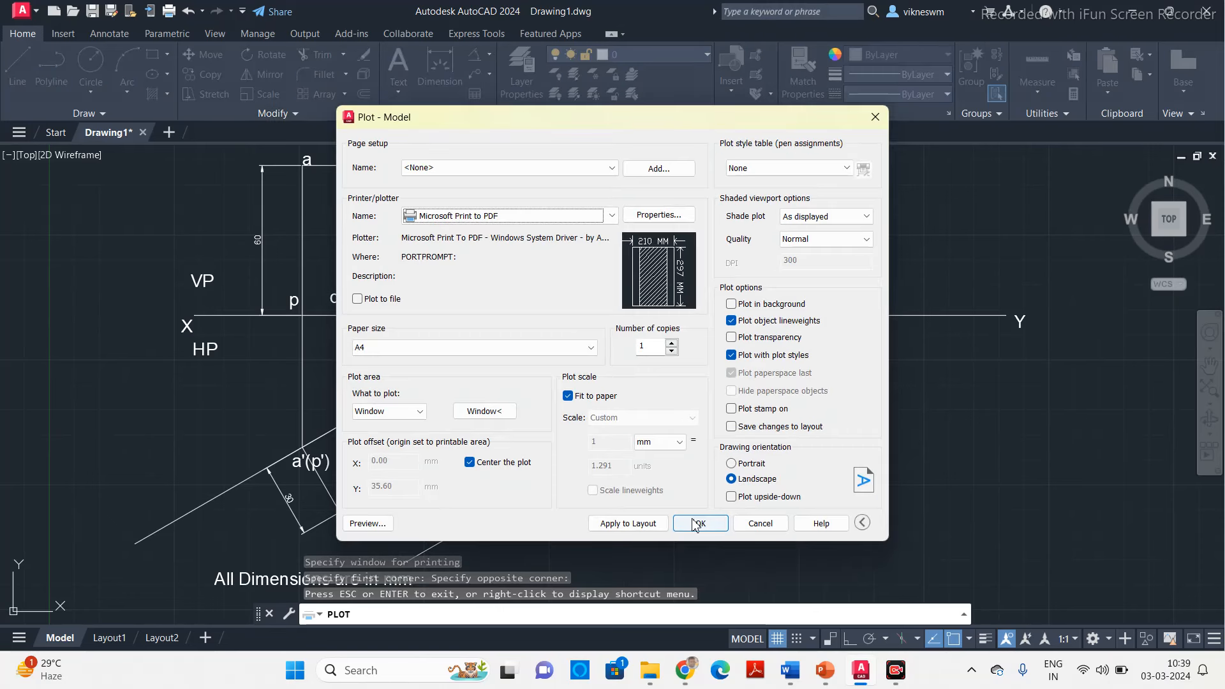
Step: Plot the drawing to a PDF named "Projections of Solids - Axis pend to HP" in the exercises folder
left_click(702, 522)
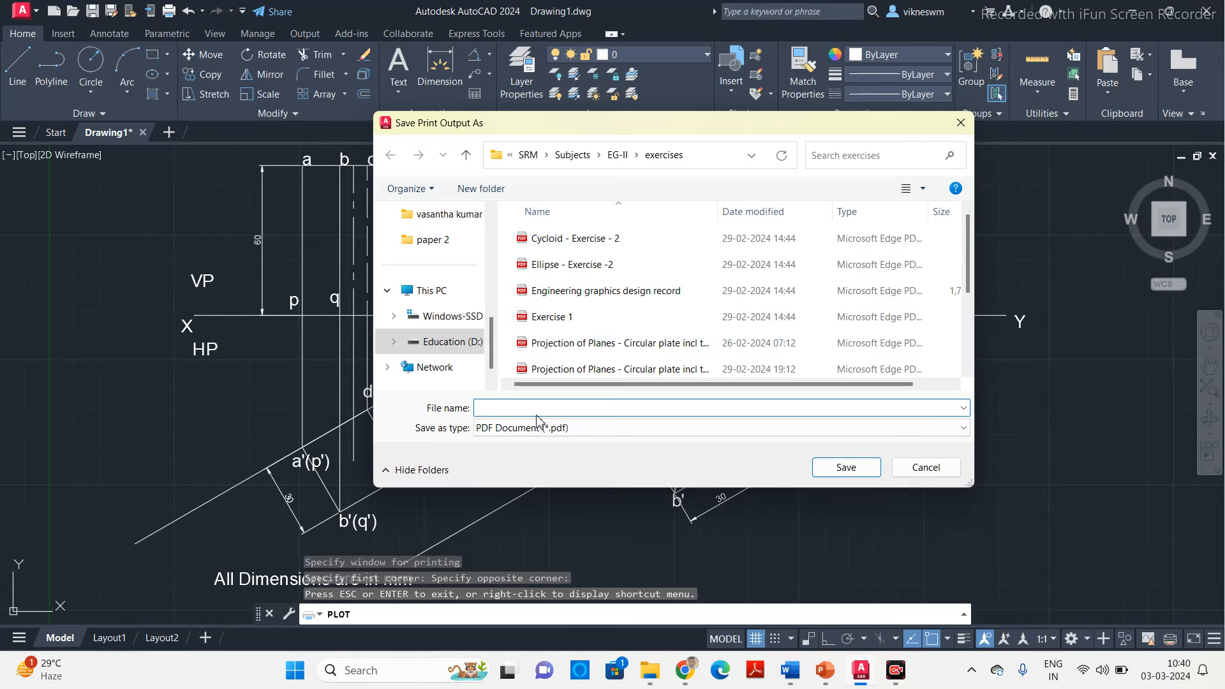
type("Projection")
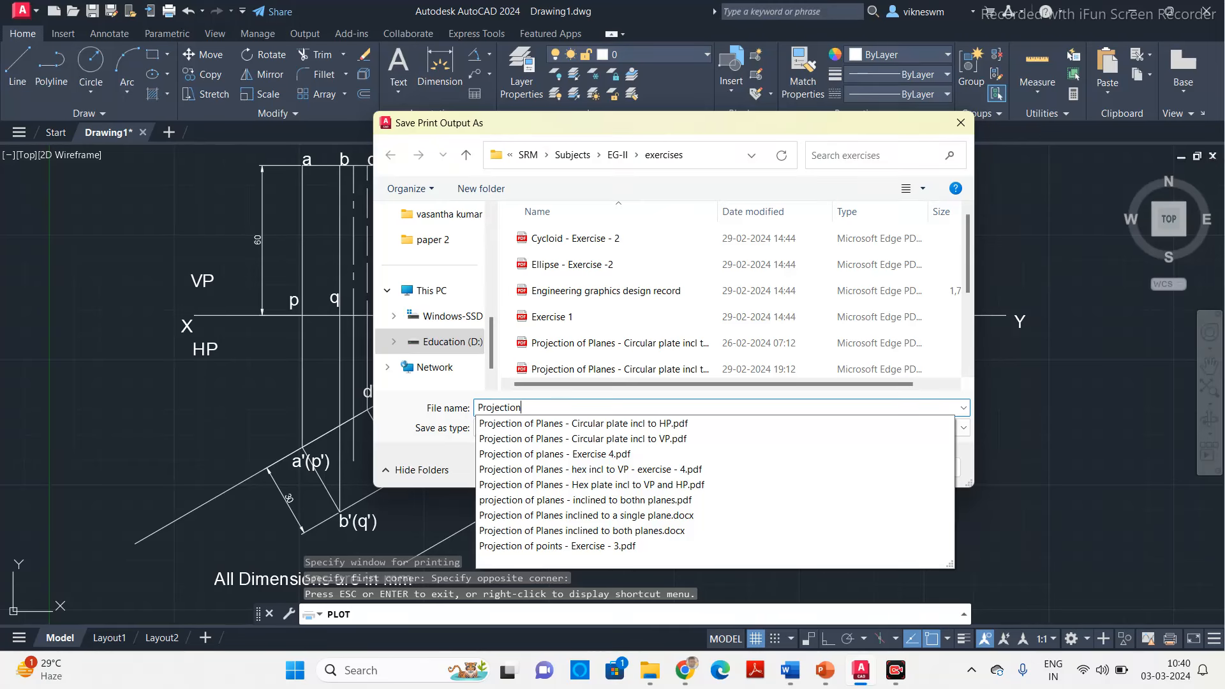
type("s of Solids - Axis pend to HP")
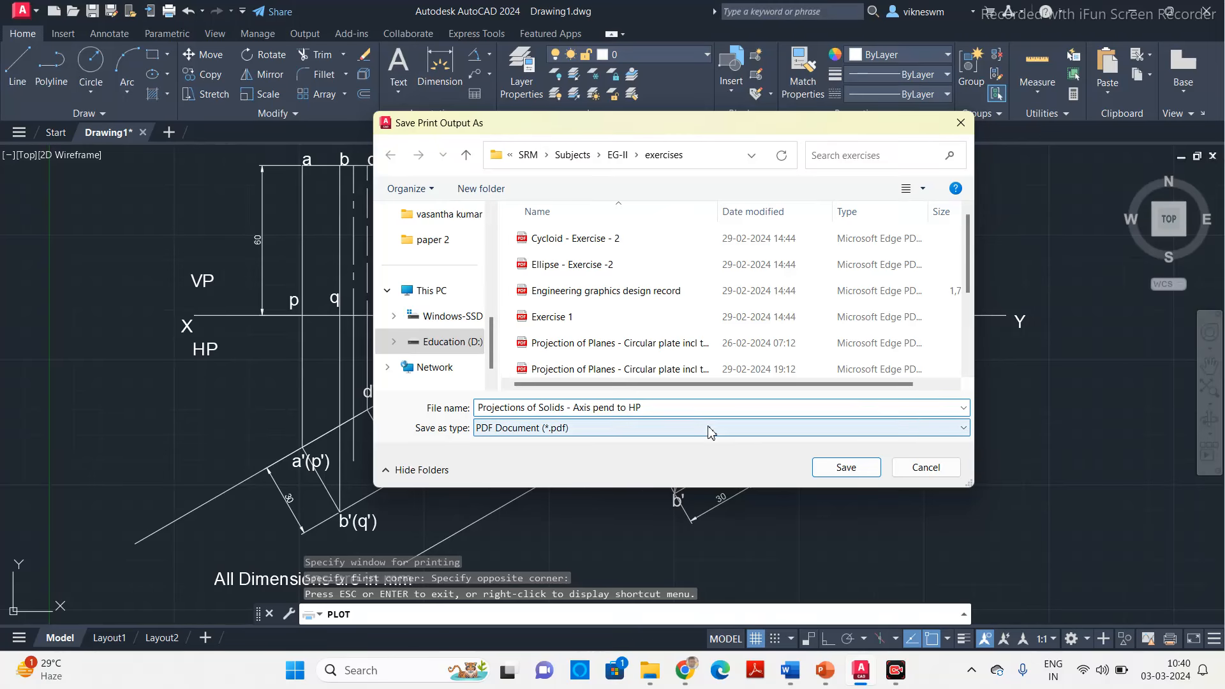
left_click(844, 468)
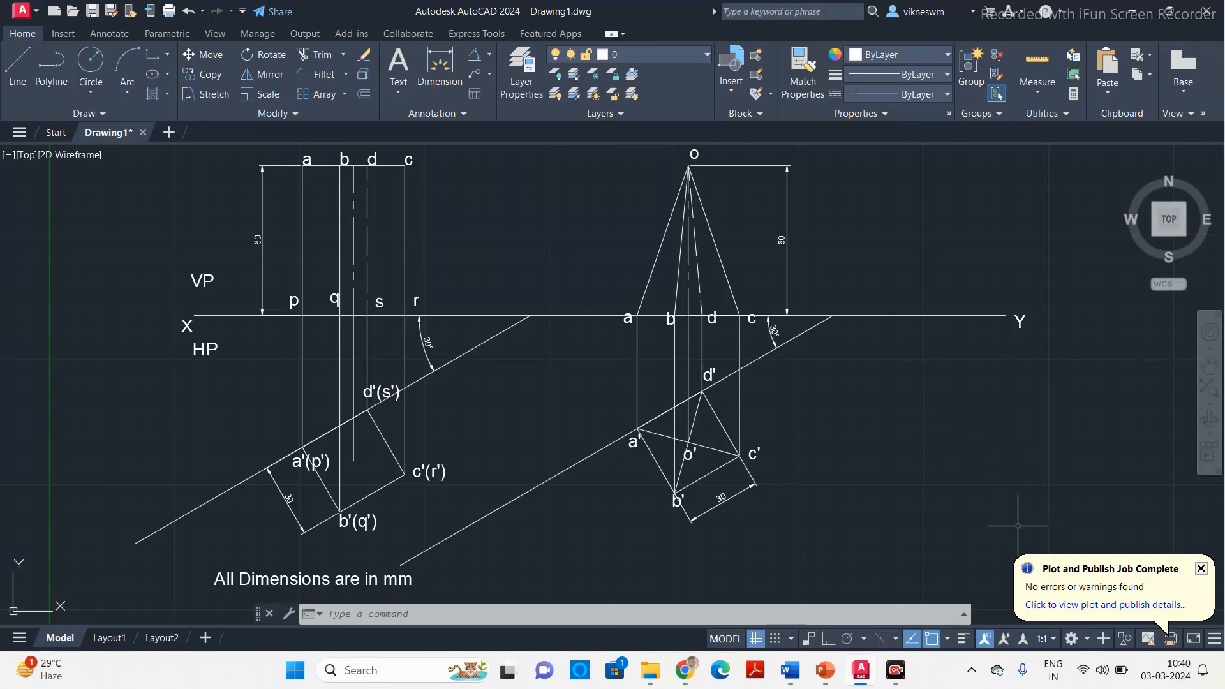
Step: Switch to the Word document with the Projections of Solids exercise list
left_click(790, 670)
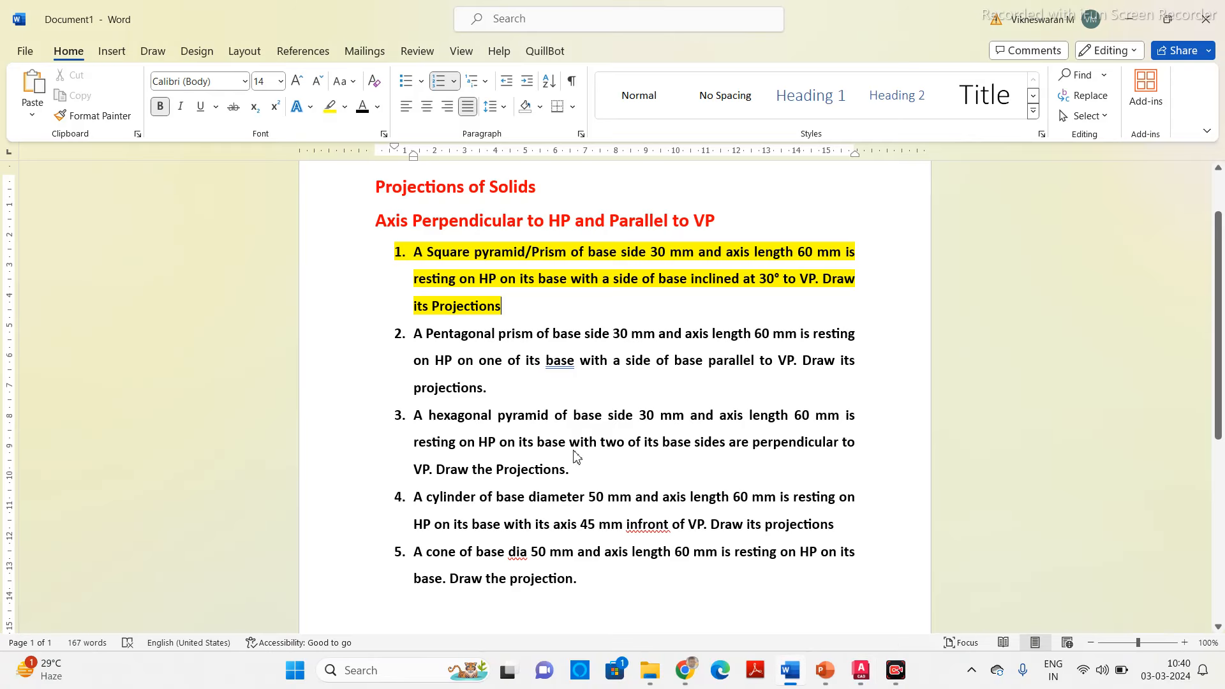